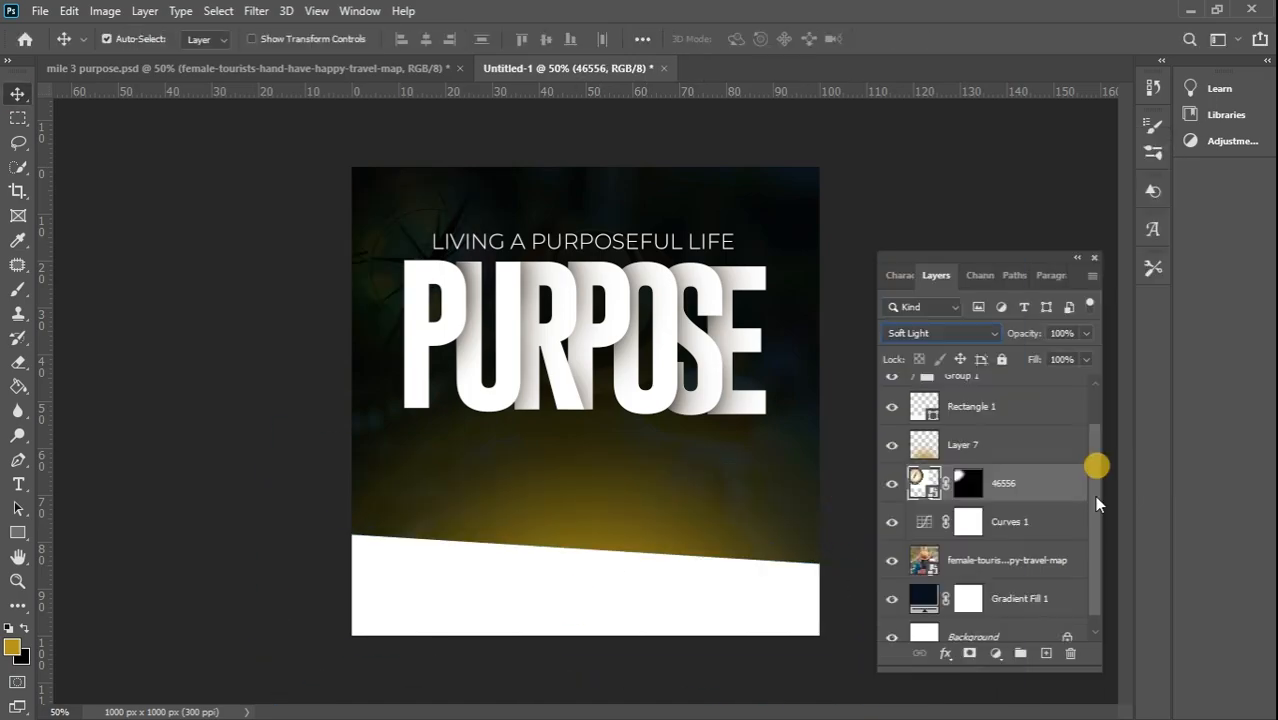
pyautogui.write('2pm')
pyautogui.moveTo(661, 456); pyautogui.dragTo(582, 456)
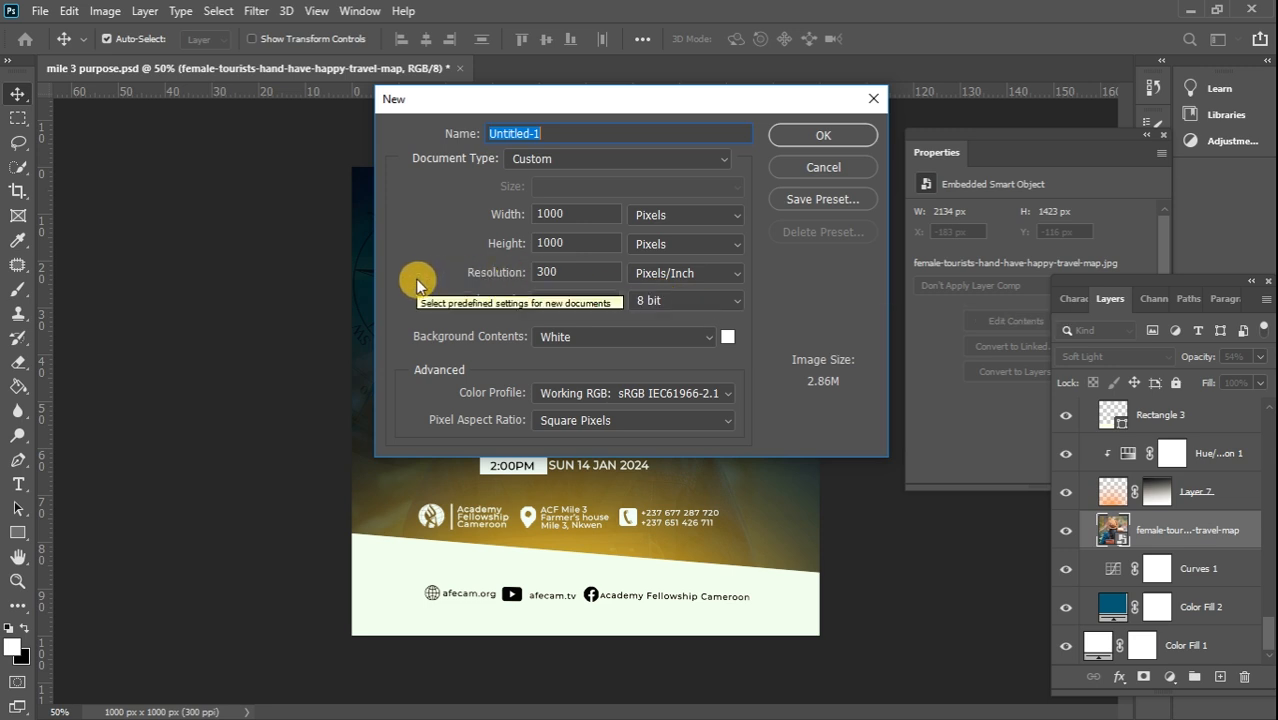
# - Create a white 1000 × 1000 px document at 300 ppi and add a gradient fill layer using the Blue_30 preset
pyautogui.click(786, 140)
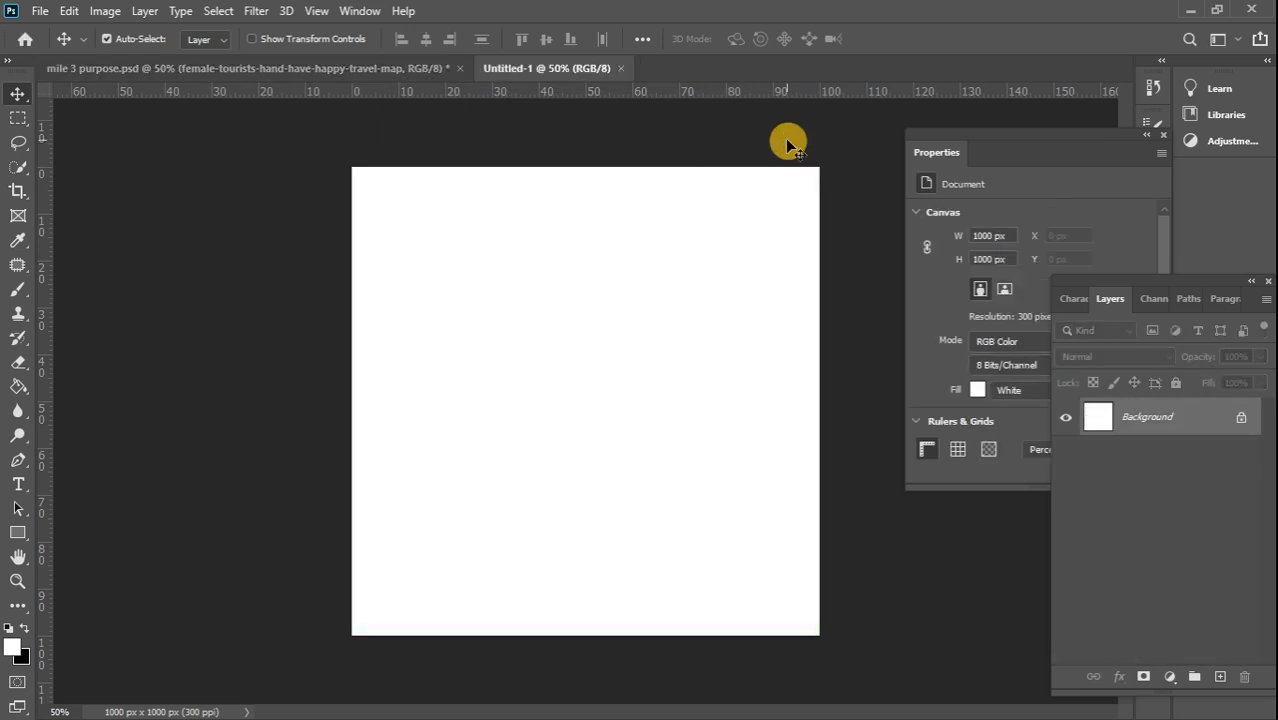
pyautogui.click(1168, 679)
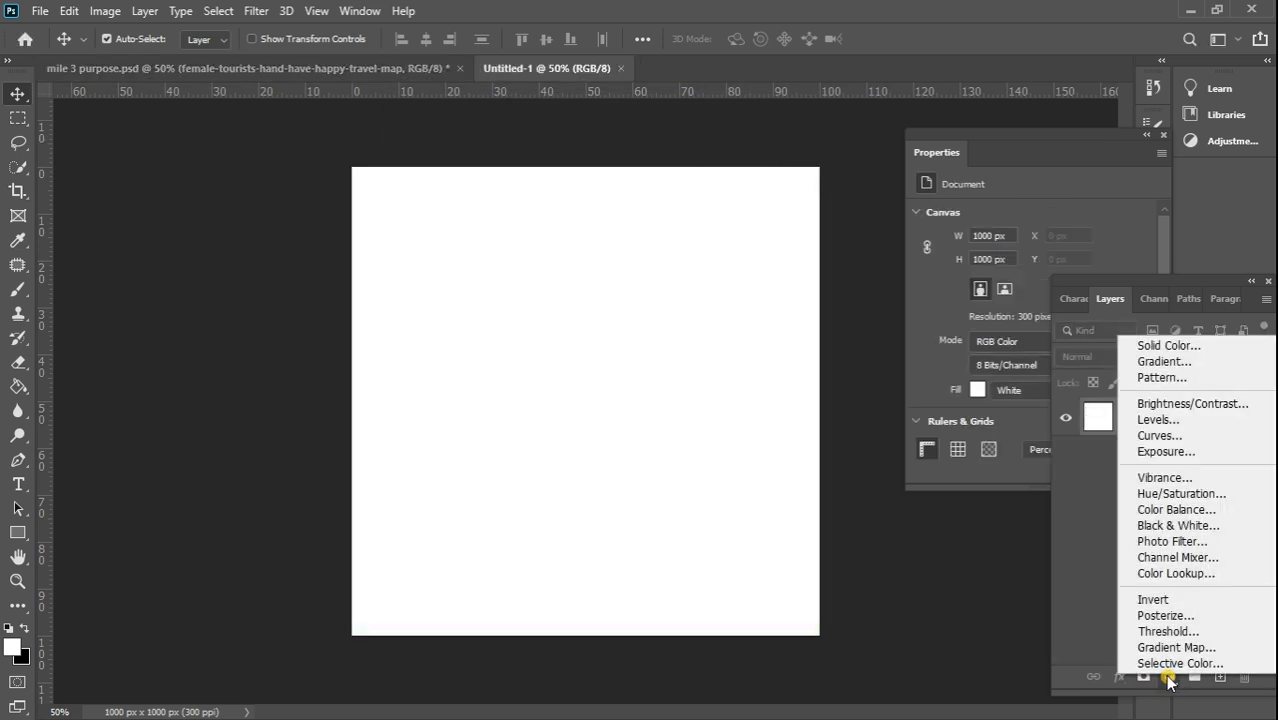
pyautogui.click(1162, 365)
pyautogui.click(1034, 322)
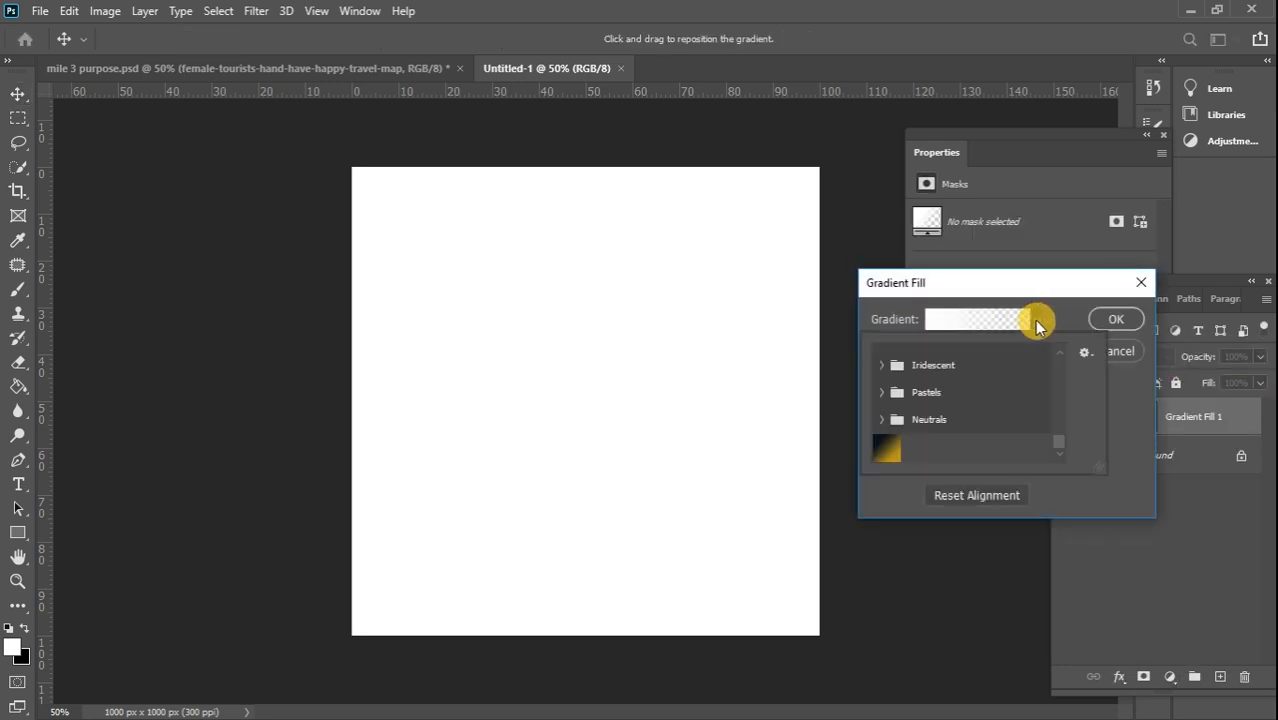
pyautogui.scroll(10, 1056, 432)
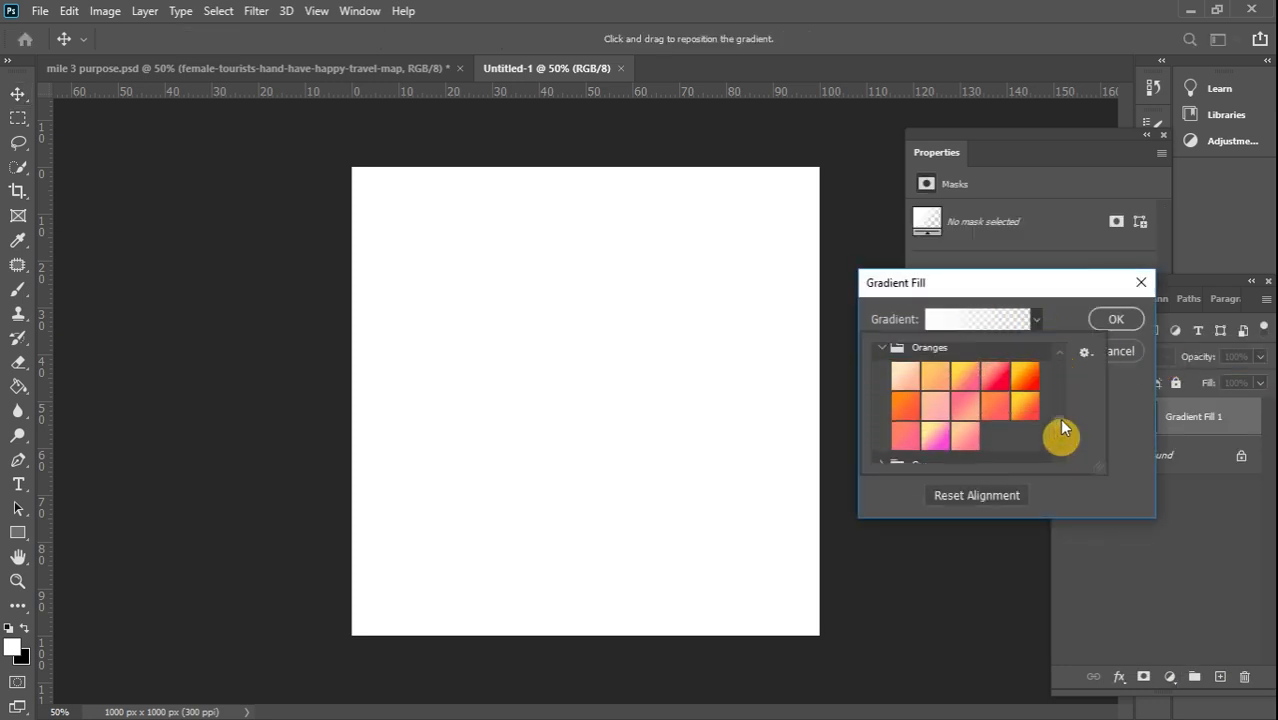
pyautogui.scroll(8, 1061, 400)
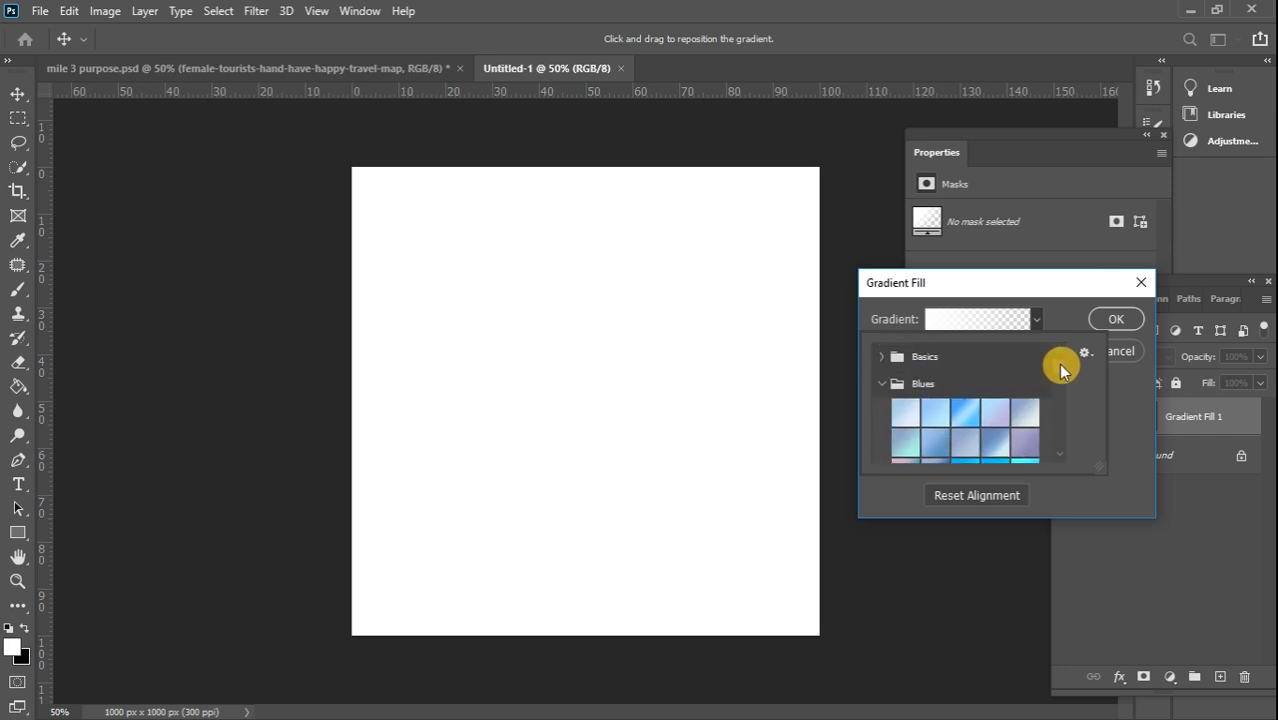
pyautogui.scroll(-4, 1058, 370)
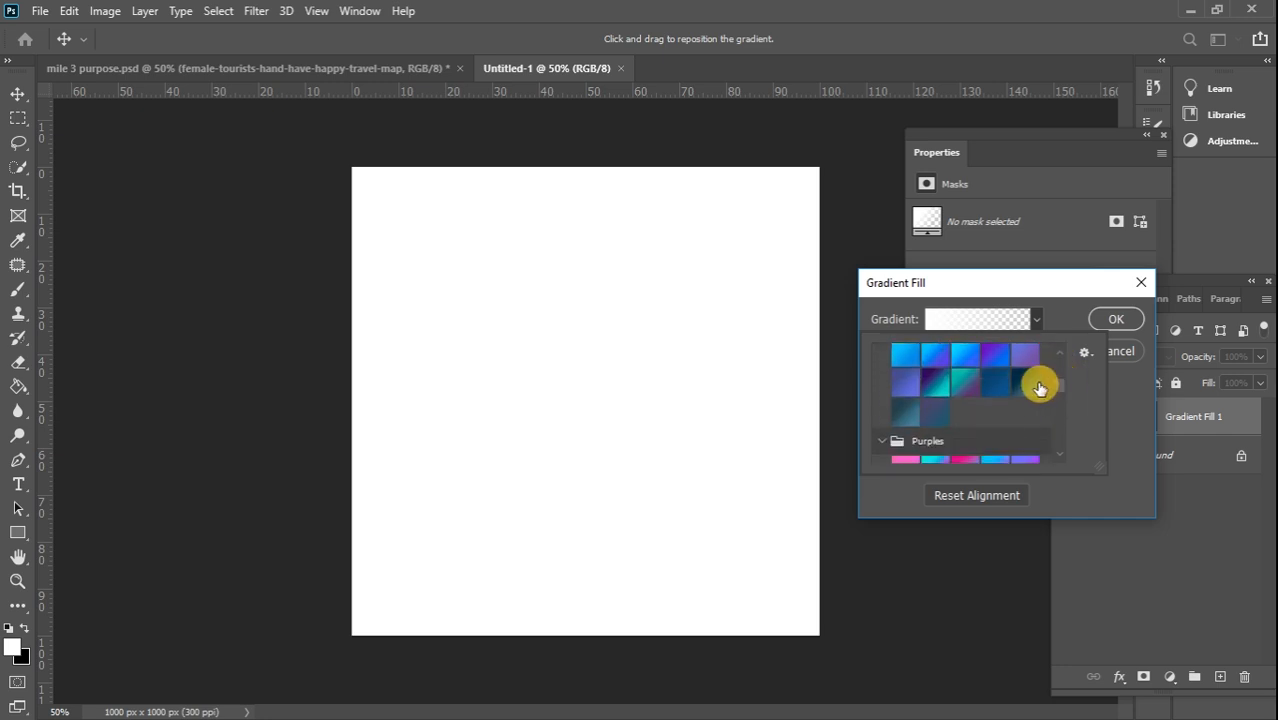
pyautogui.click(1024, 382)
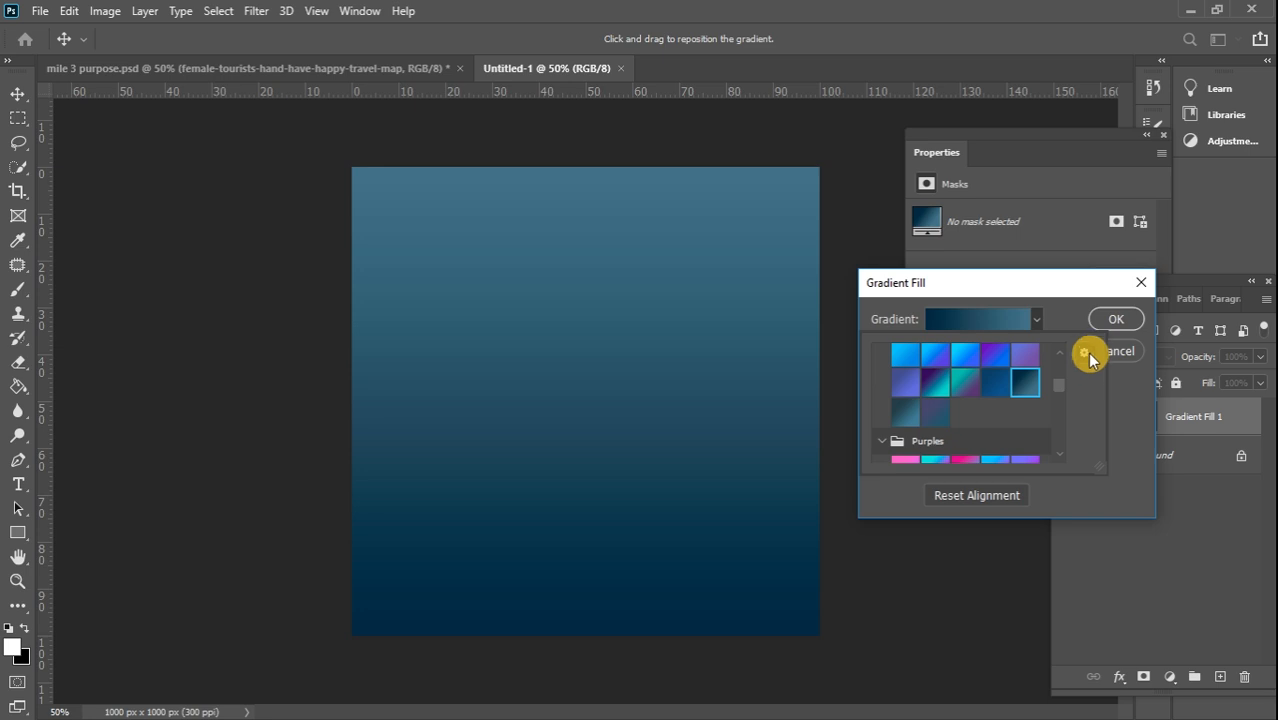
pyautogui.click(1125, 402)
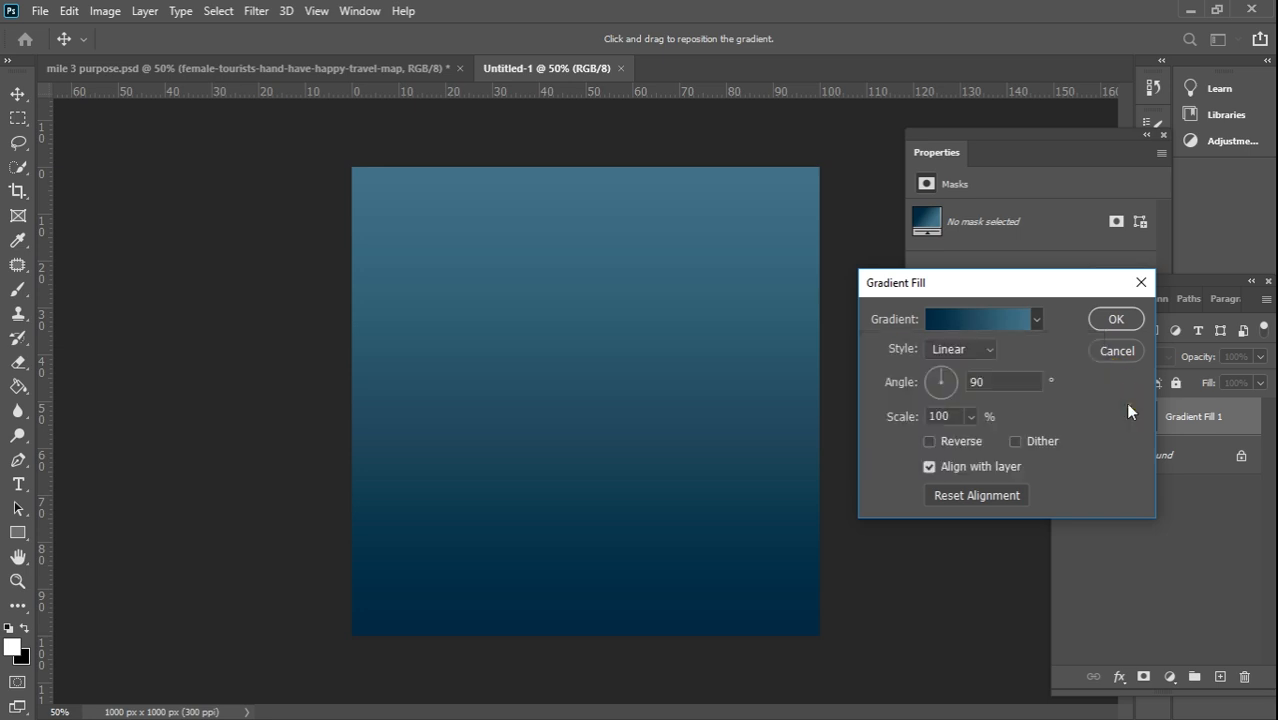
# - Darken the fill's gradient by setting the start stop to #040d17 and the end stop to #0b1014, and accept the fill
pyautogui.click(1005, 320)
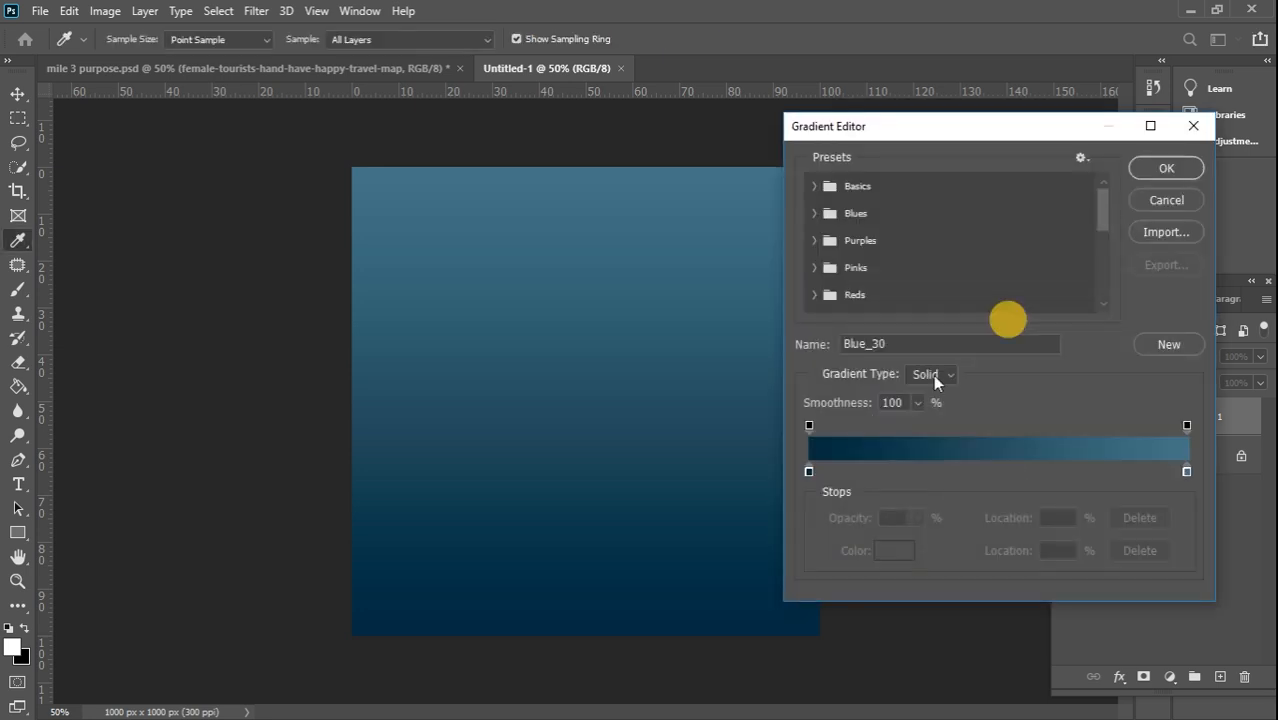
pyautogui.doubleClick(809, 471)
pyautogui.moveTo(1047, 308); pyautogui.dragTo(1047, 344)
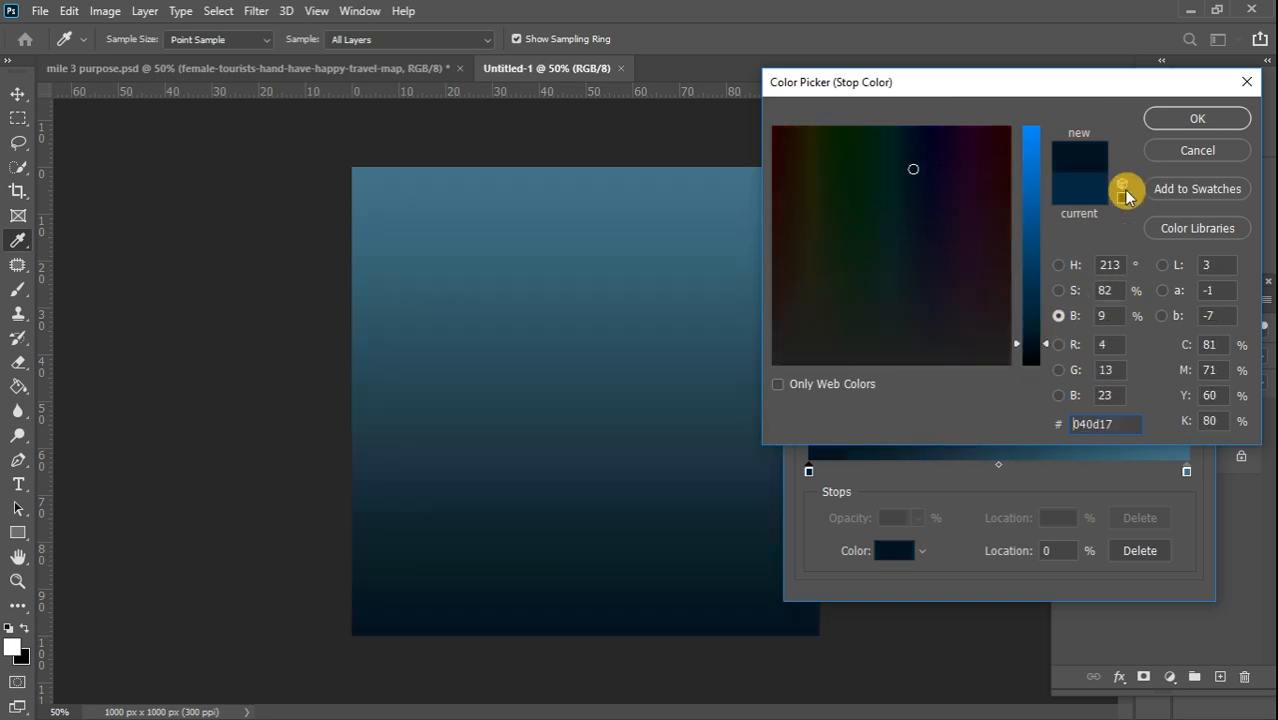
pyautogui.click(1193, 118)
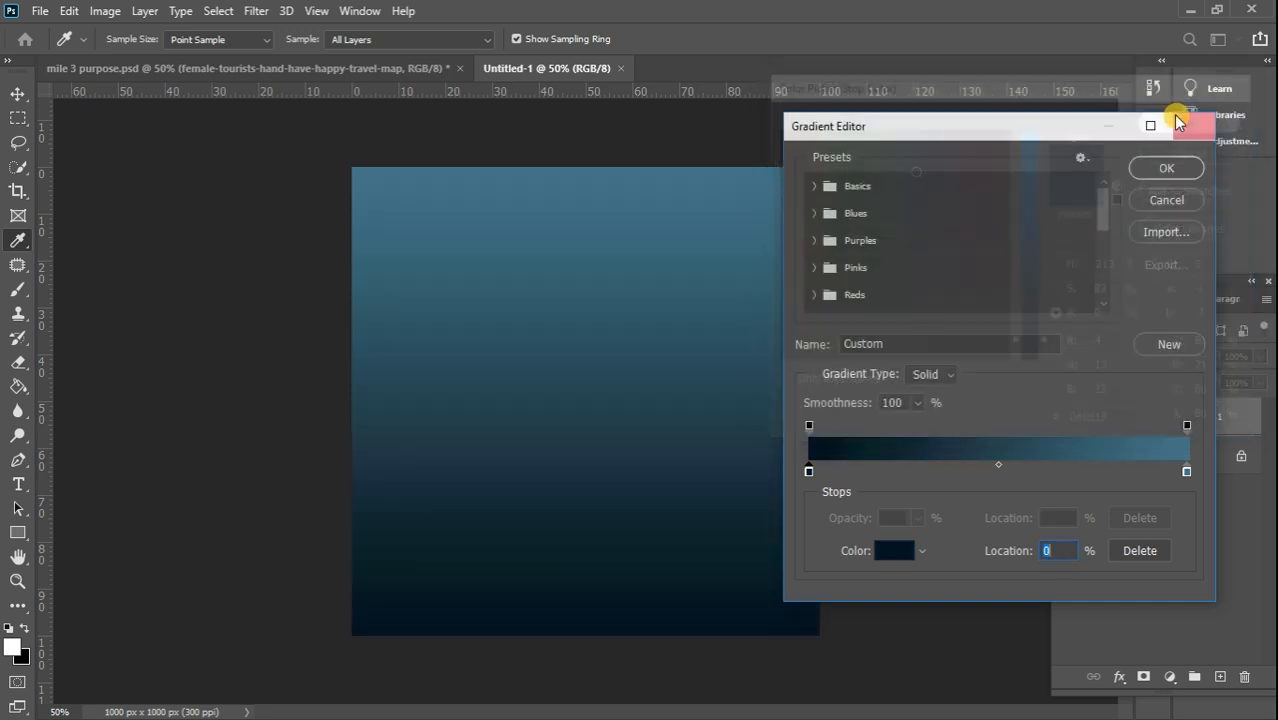
pyautogui.doubleClick(1187, 471)
pyautogui.moveTo(1043, 224); pyautogui.dragTo(1043, 352)
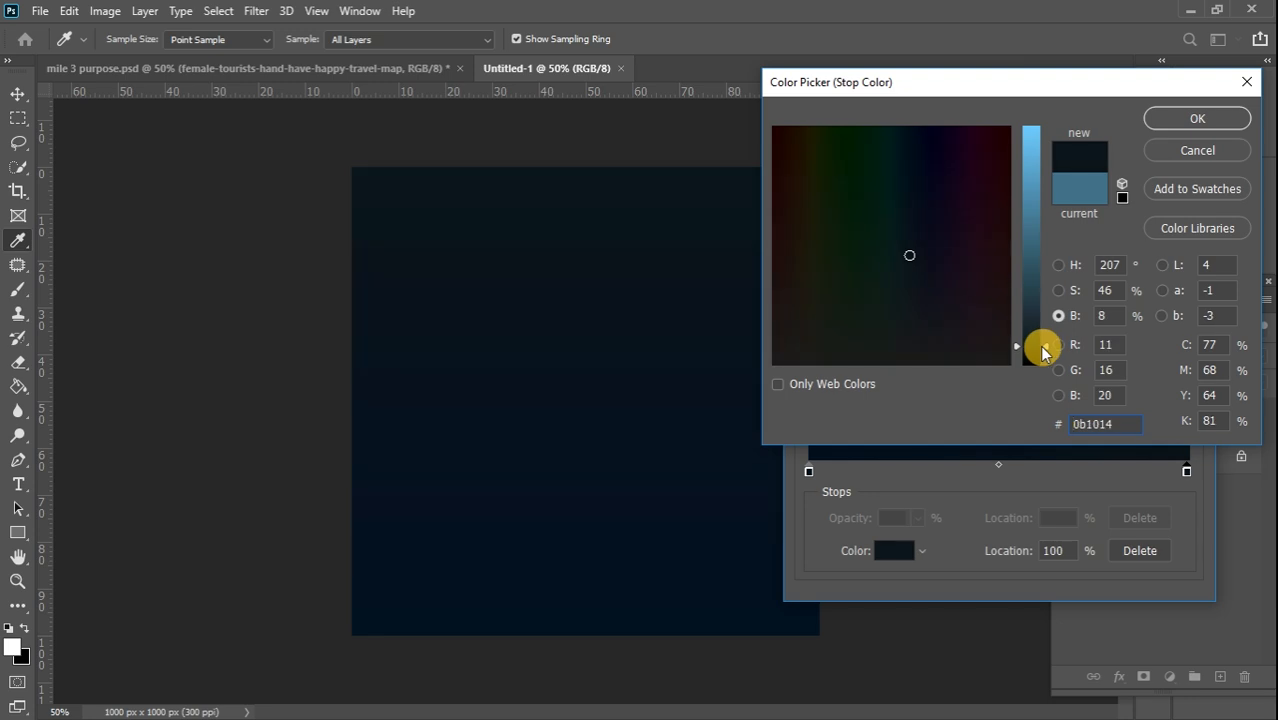
pyautogui.click(1195, 119)
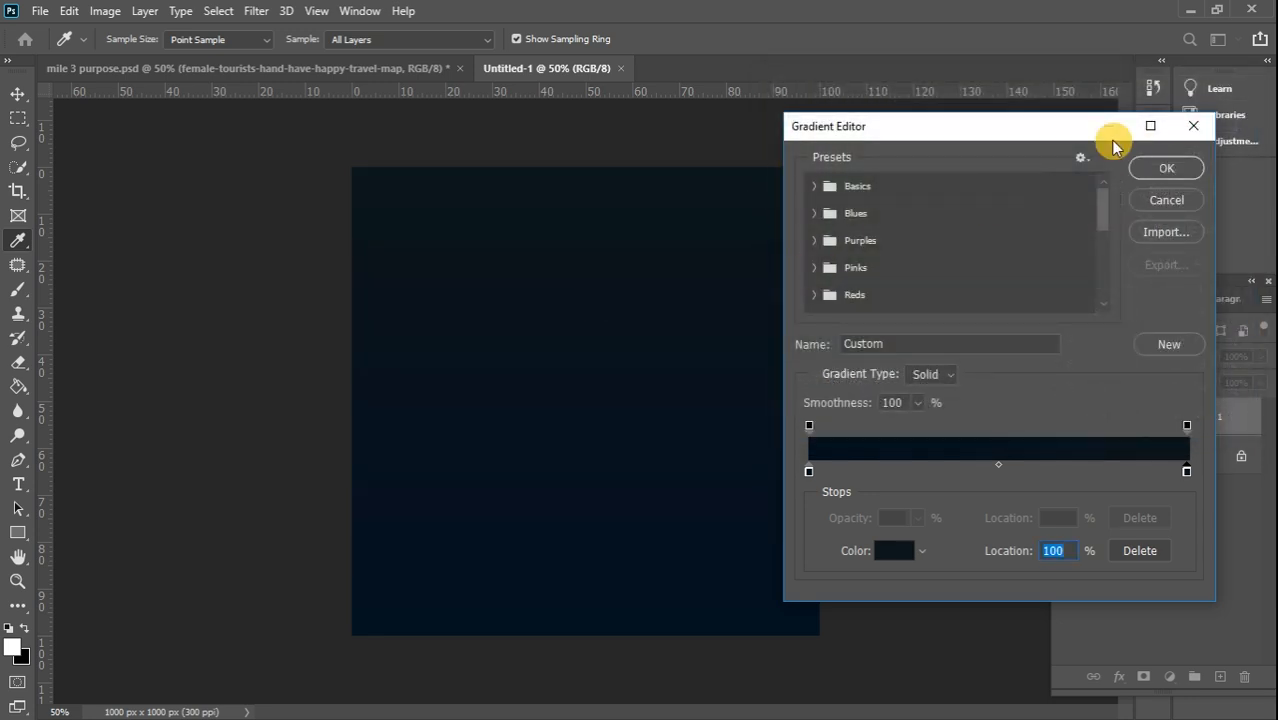
pyautogui.click(1168, 166)
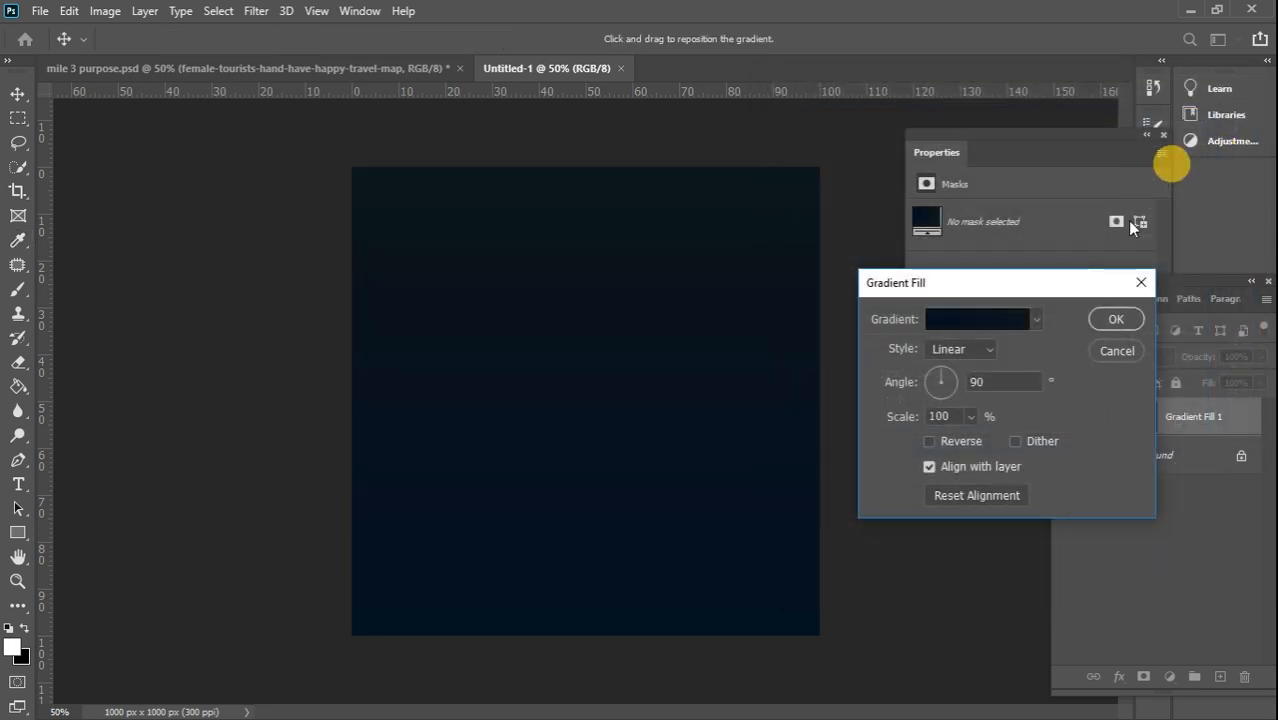
pyautogui.click(1112, 319)
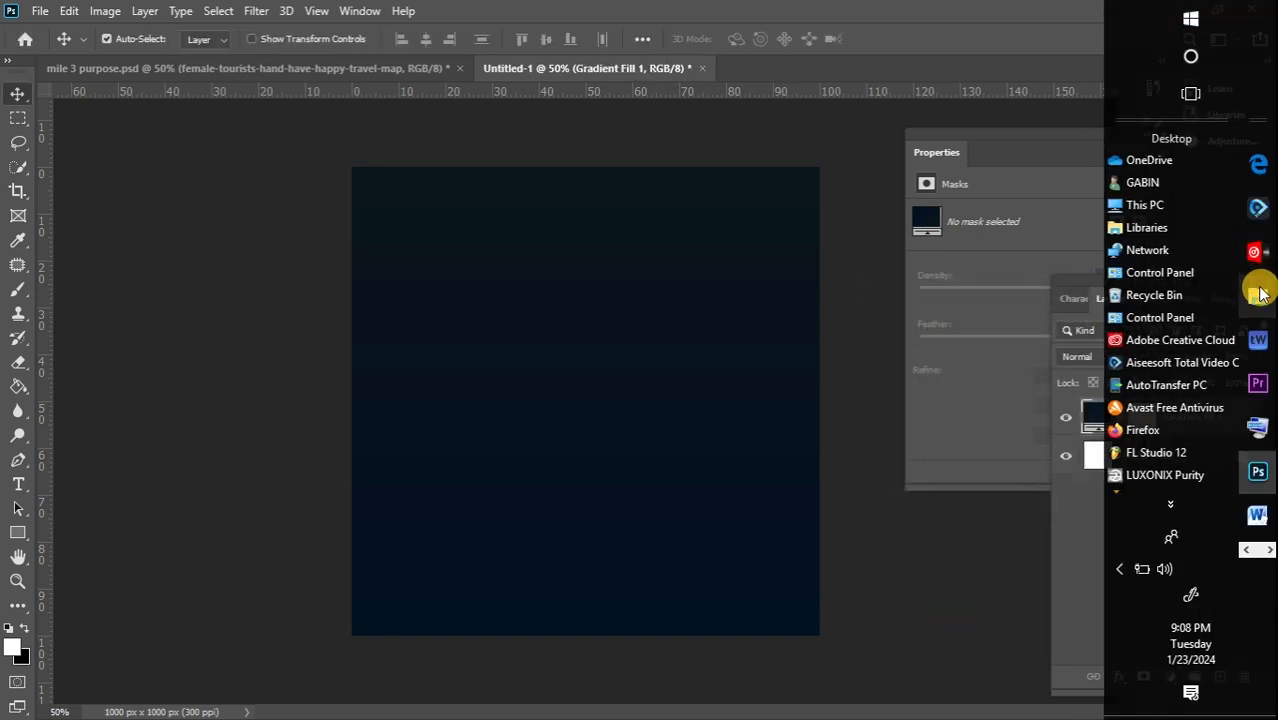
# - Place the female-tourists-hand-have-happy-travel-map image from the USB drive and enlarge it to about 2078 × 1386 px, framing the woman with the hat
pyautogui.click(1258, 292)
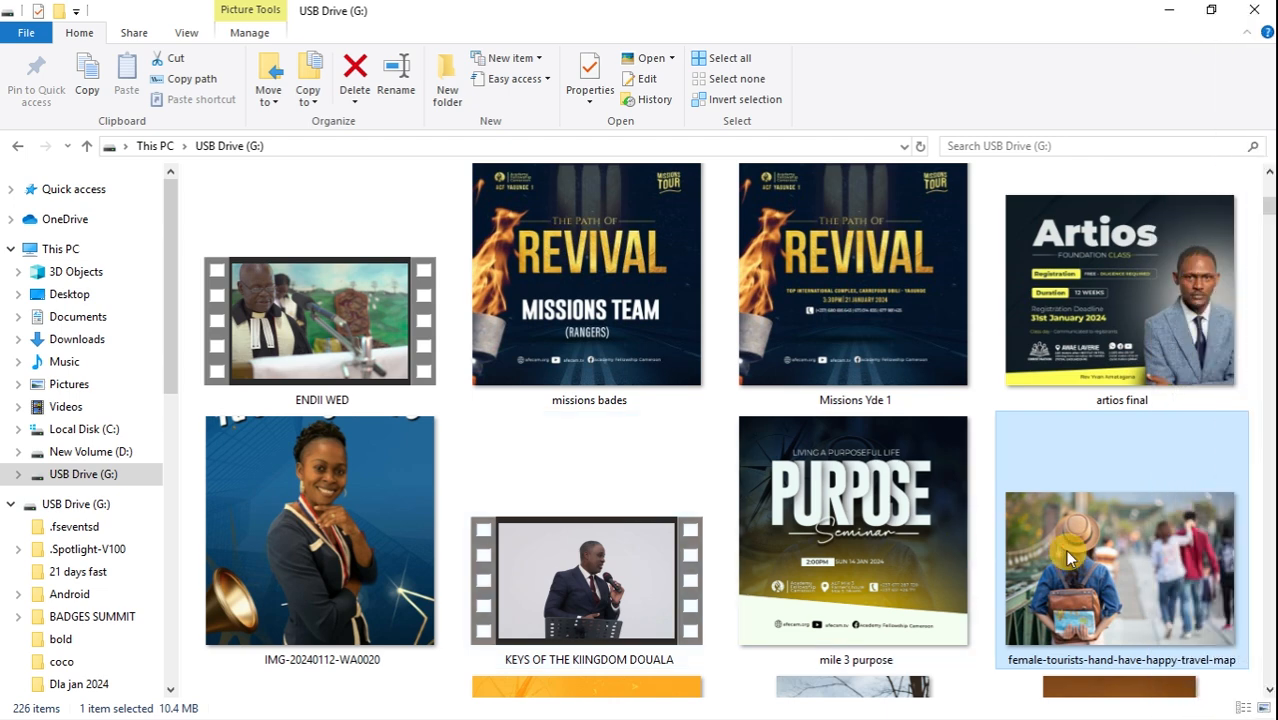
pyautogui.moveTo(1183, 578); pyautogui.dragTo(534, 416)
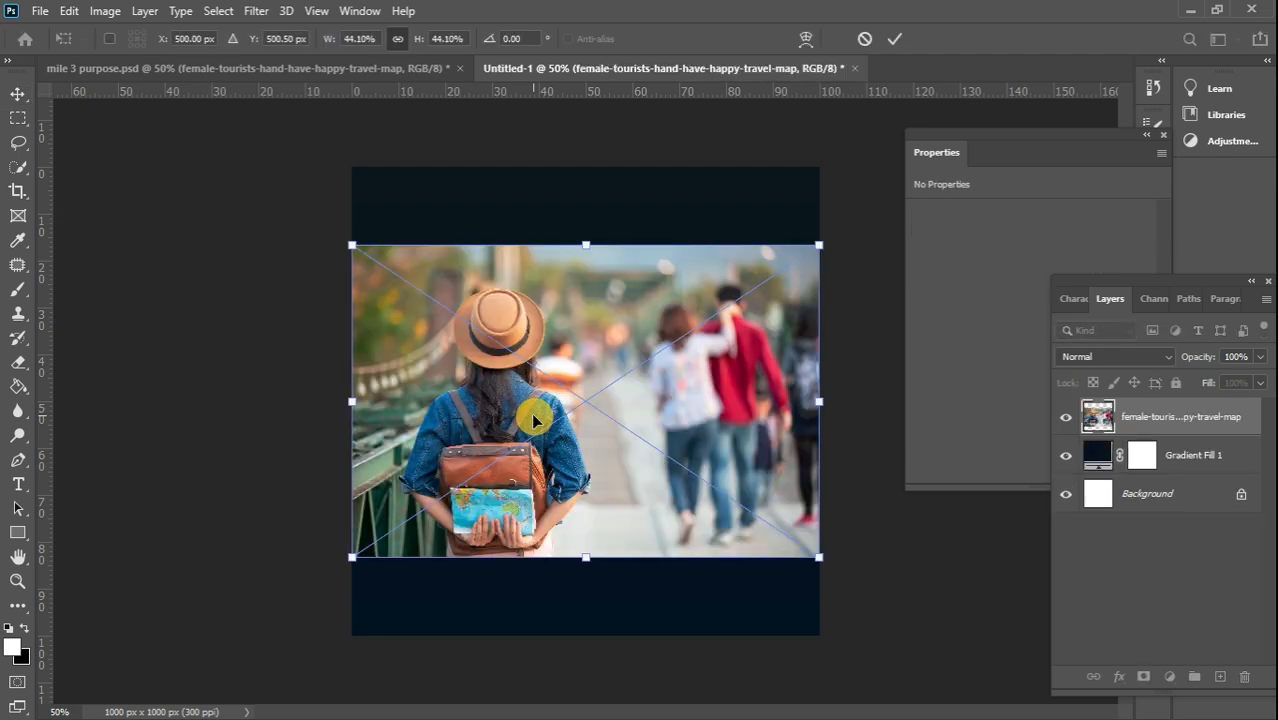
pyautogui.moveTo(821, 244); pyautogui.dragTo(1109, 92)
pyautogui.moveTo(631, 358); pyautogui.dragTo(636, 445)
pyautogui.moveTo(721, 154); pyautogui.dragTo(808, 6)
pyautogui.moveTo(558, 340); pyautogui.dragTo(610, 483)
pyautogui.click(18, 97)
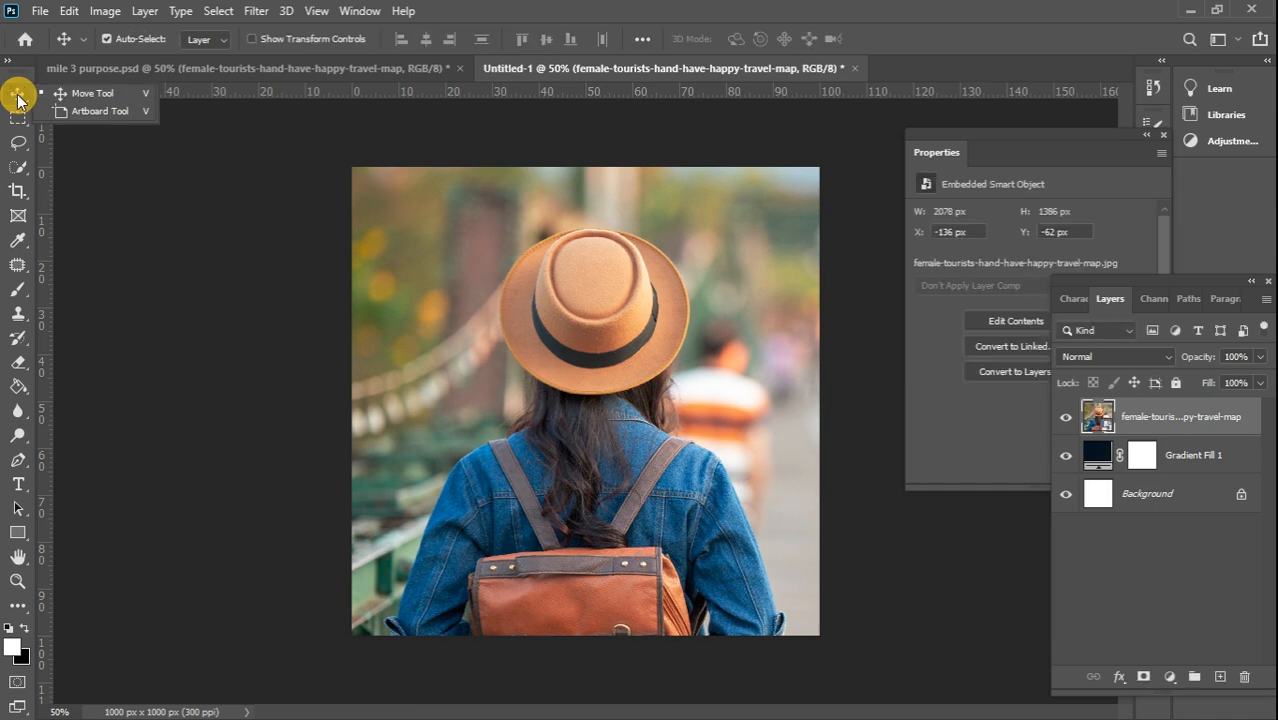
# - Set the tourist photo layer's blend mode to Soft Light
pyautogui.click(1155, 425)
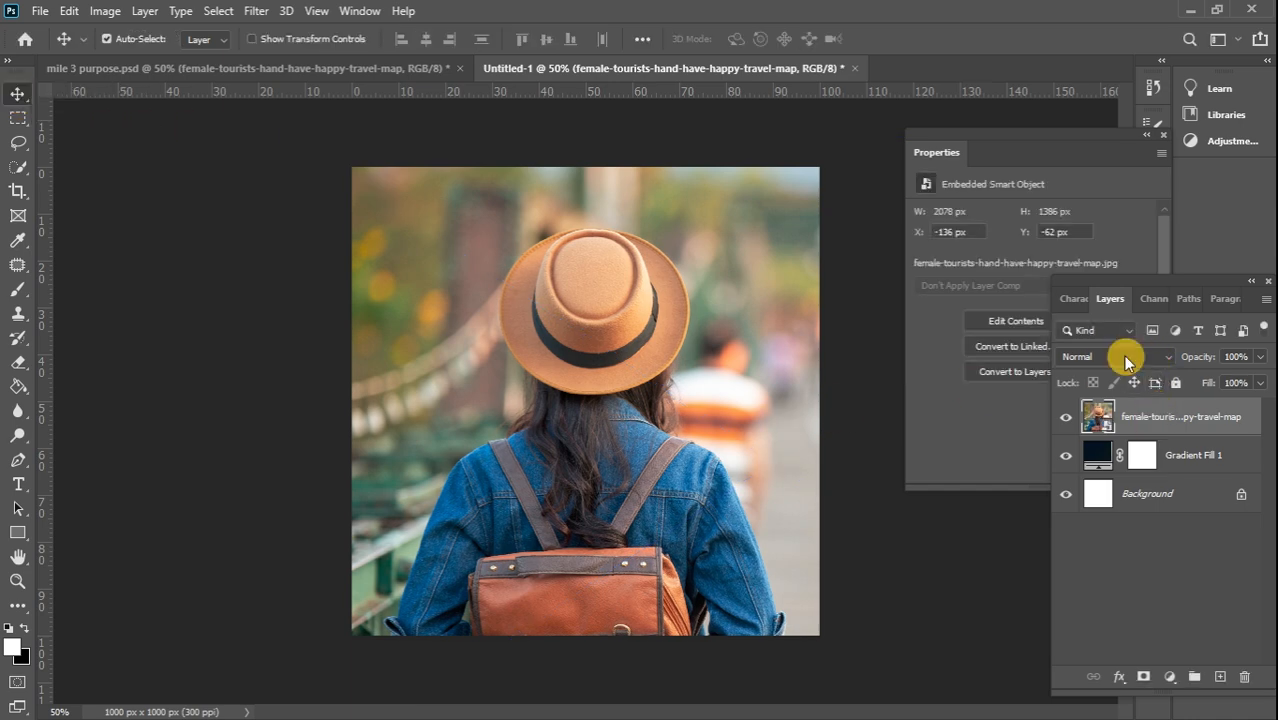
pyautogui.click(1127, 362)
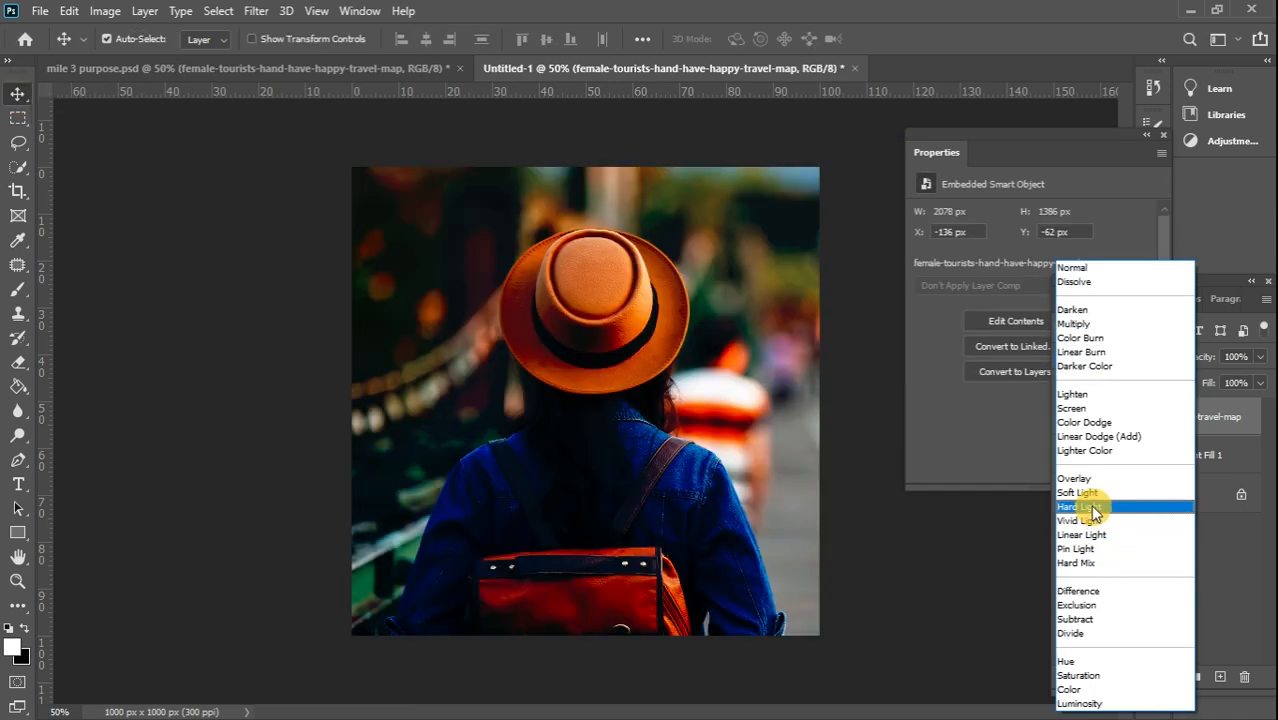
pyautogui.click(1089, 493)
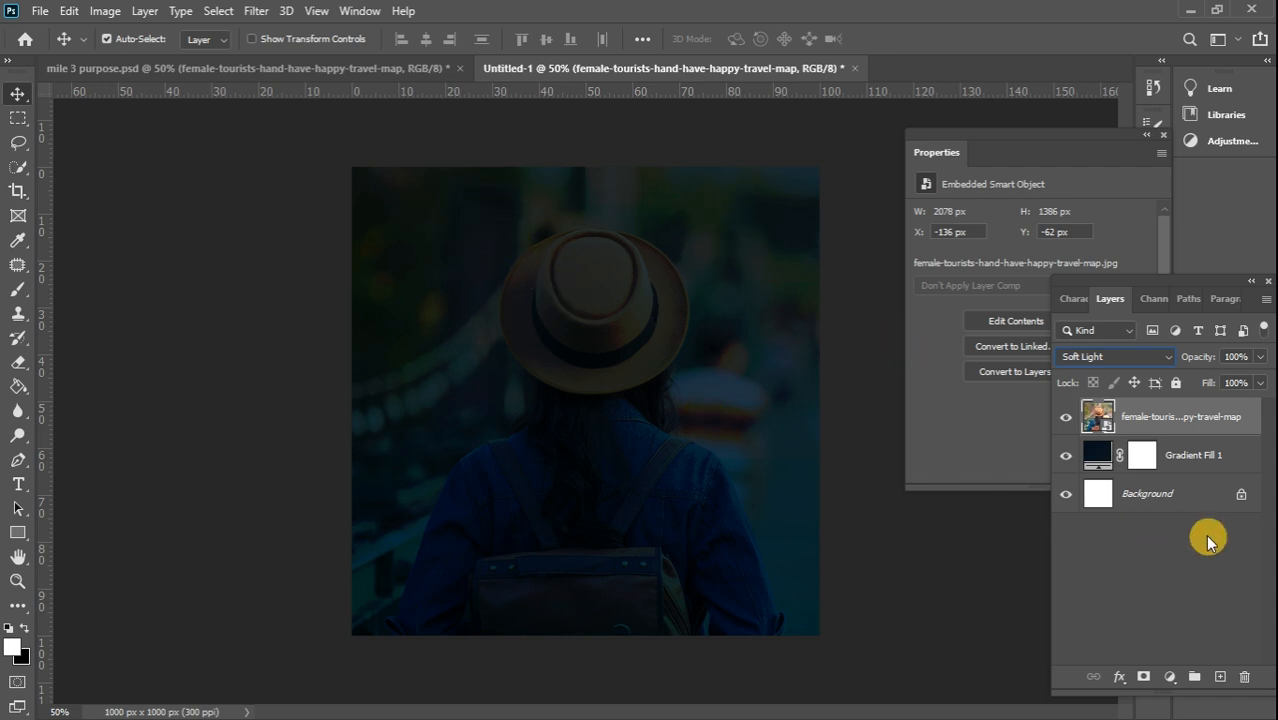
# - Add a Curves adjustment layer above the photo and pull the RGB curve's midtones down to darken the image
pyautogui.click(1170, 678)
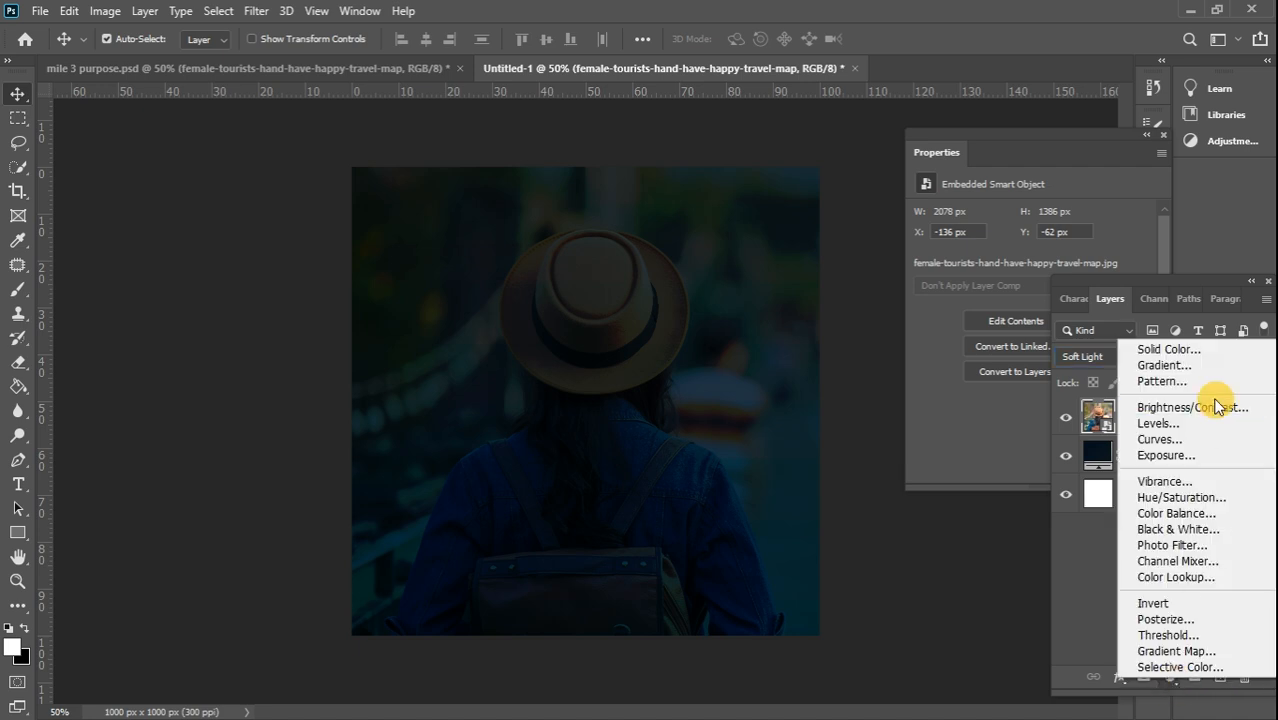
pyautogui.click(1179, 440)
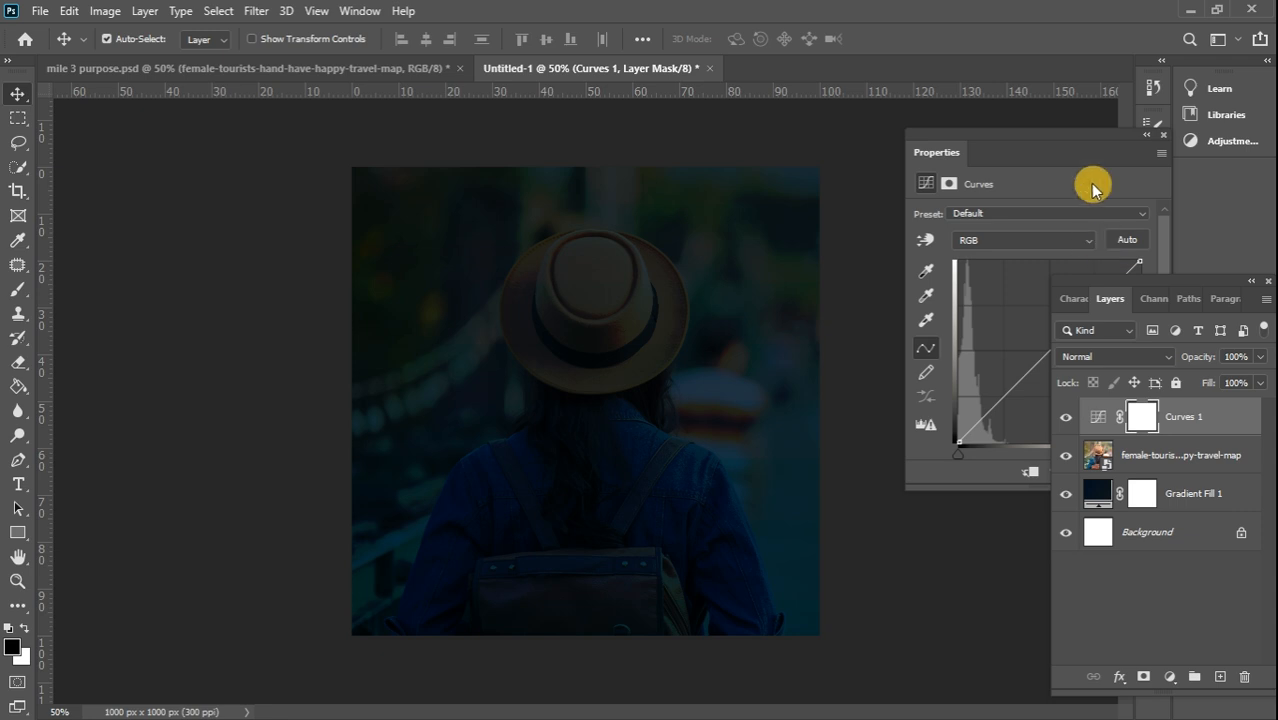
pyautogui.click(1068, 141)
pyautogui.click(1053, 362)
pyautogui.moveTo(1058, 371); pyautogui.dragTo(1063, 375)
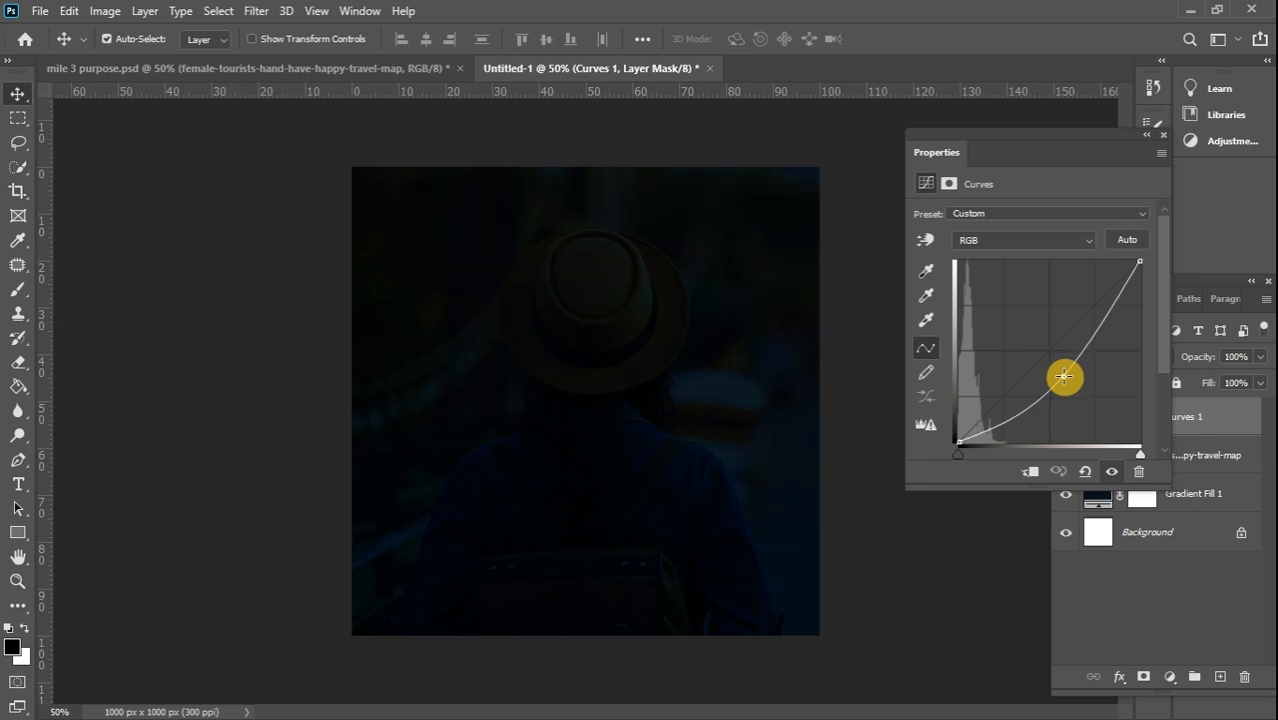
pyautogui.moveTo(1064, 376); pyautogui.dragTo(1063, 378)
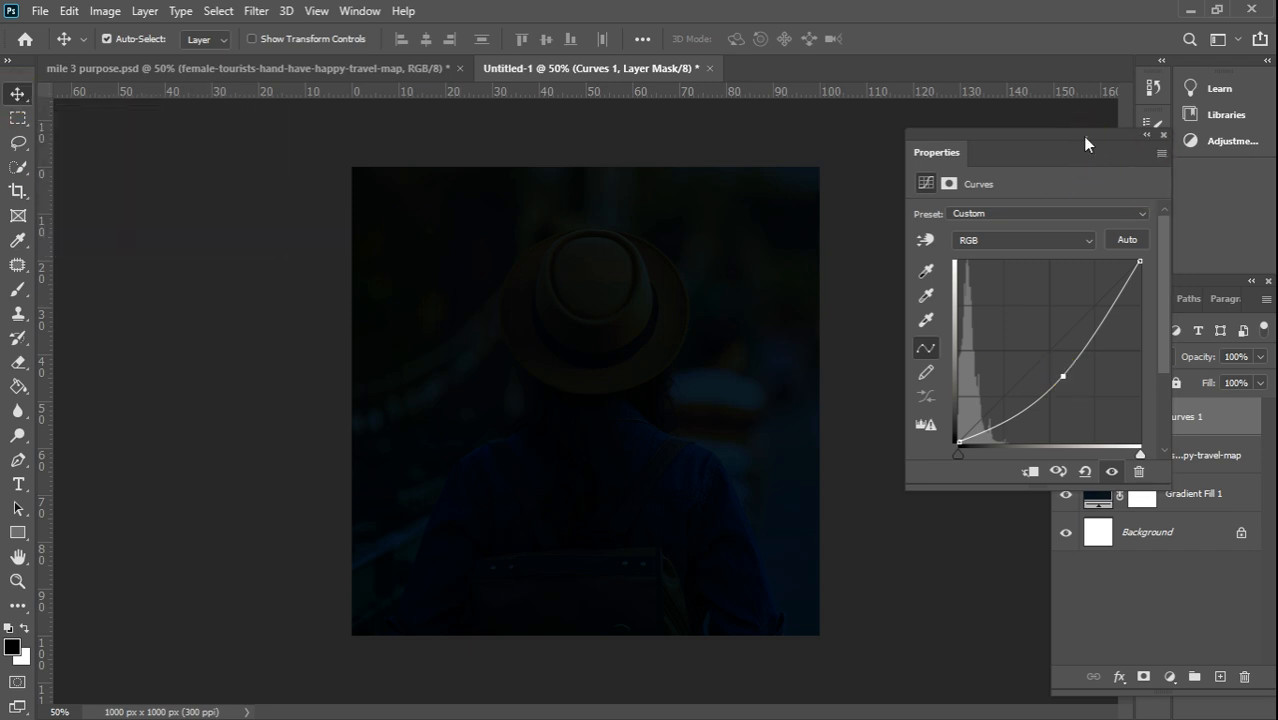
pyautogui.click(1164, 135)
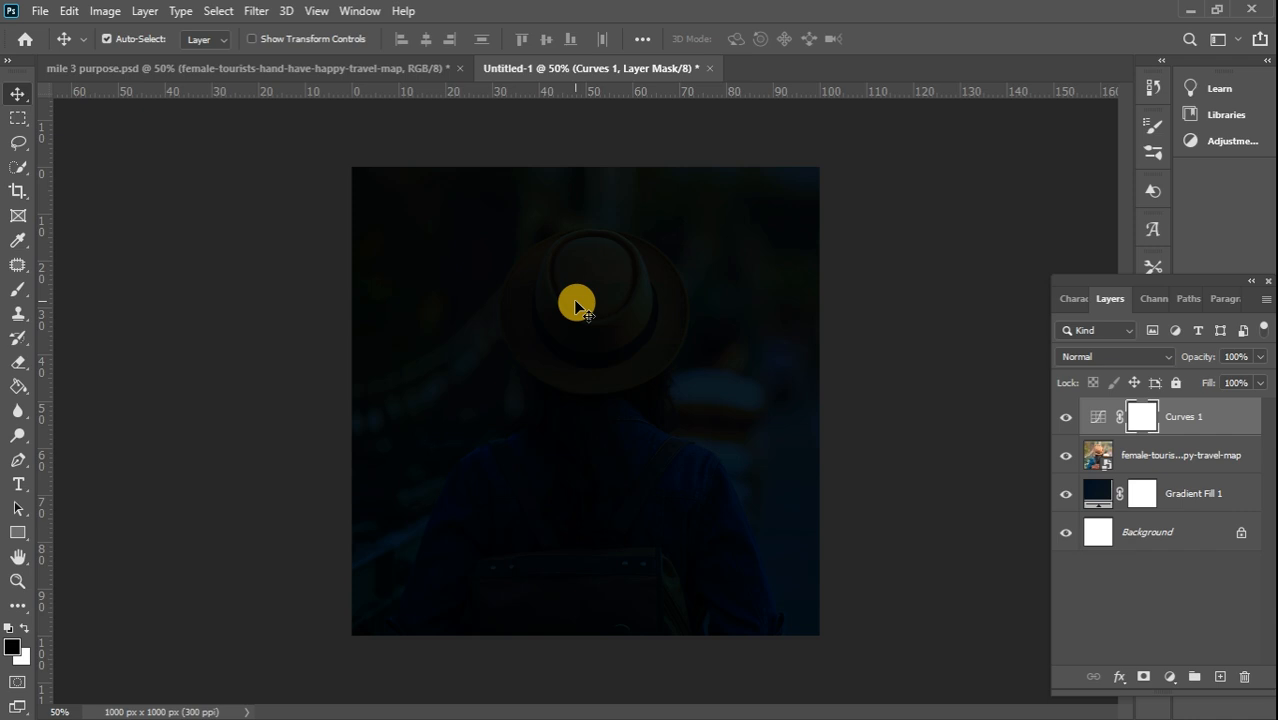
# - Place the compass image 46556 from the USB drive as a new layer at its default size
pyautogui.moveTo(1270, 405)
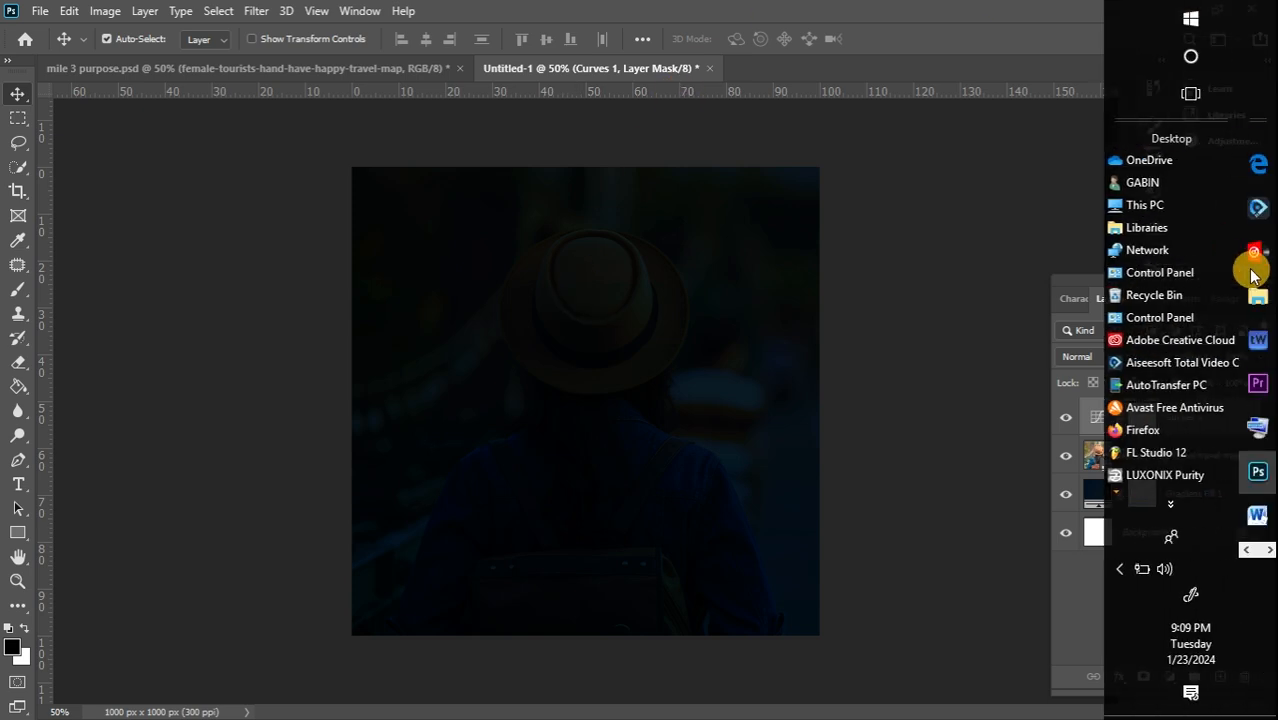
pyautogui.click(1259, 297)
pyautogui.moveTo(1270, 200); pyautogui.dragTo(1252, 632)
pyautogui.click(570, 370)
pyautogui.moveTo(1183, 8); pyautogui.dragTo(539, 362)
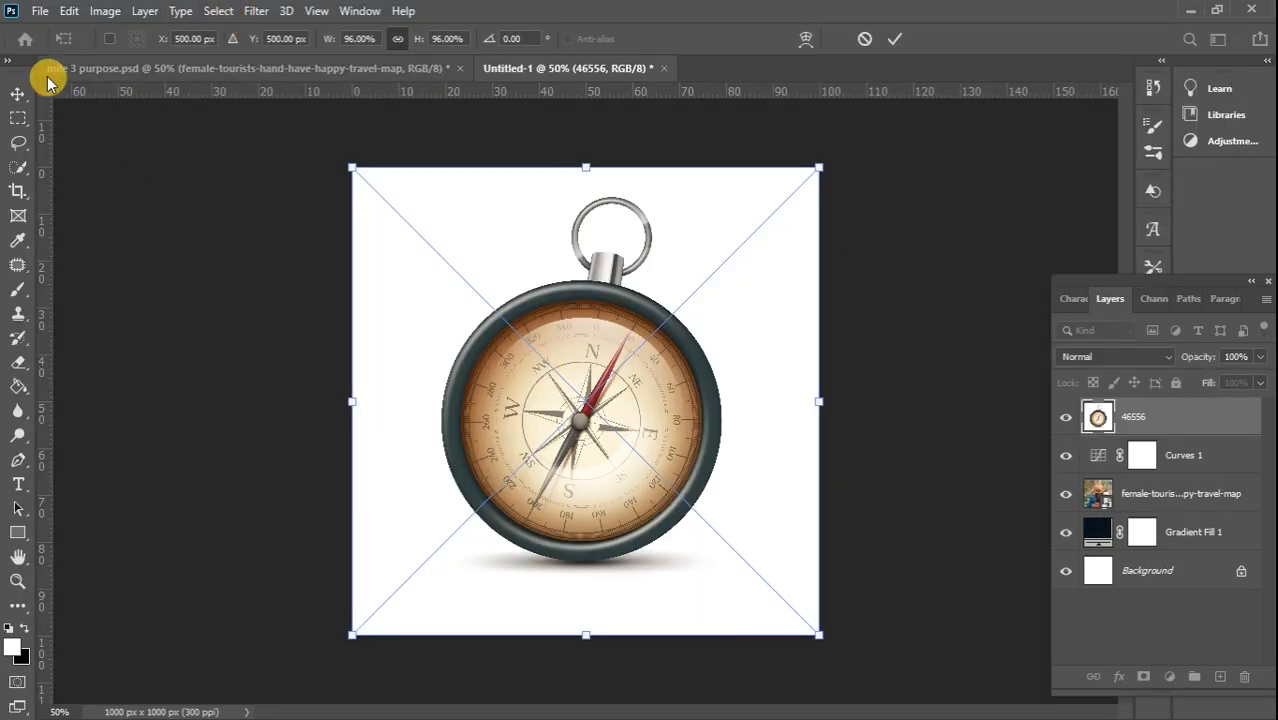
pyautogui.click(18, 91)
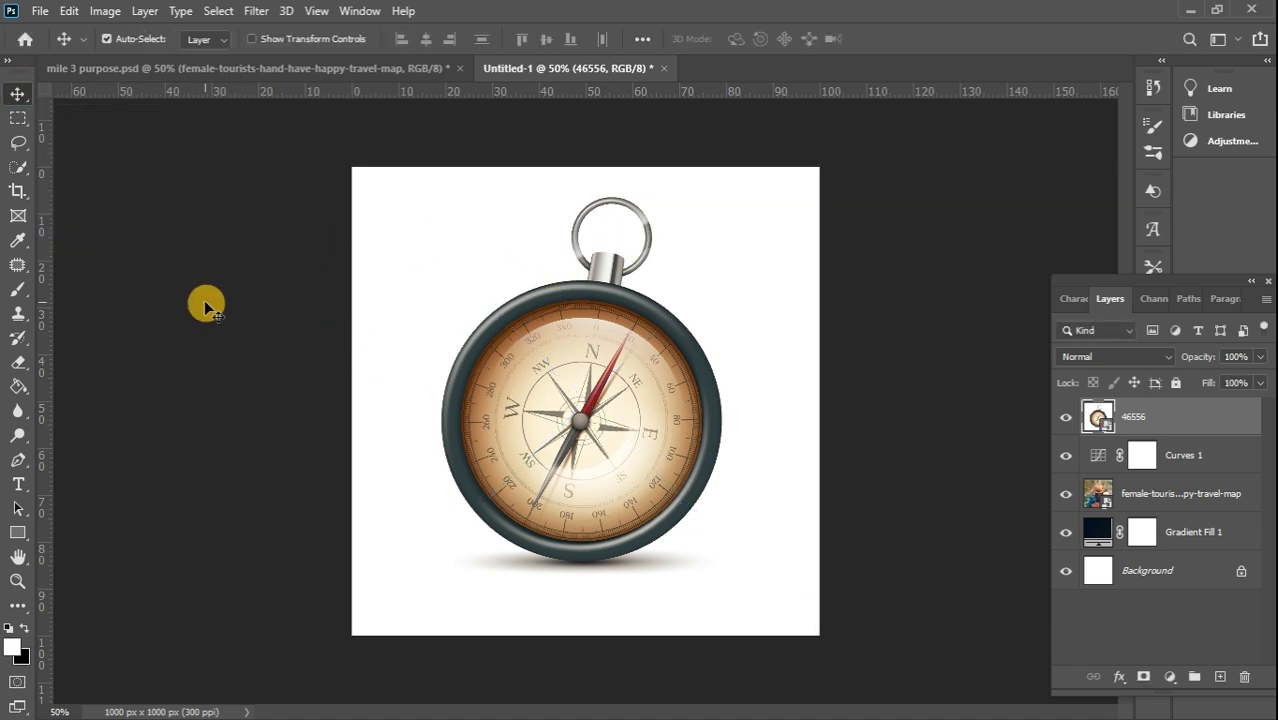
# - Select the compass as the subject, mask out its white background, and move it into the canvas's upper-left corner
pyautogui.click(219, 11)
pyautogui.click(251, 231)
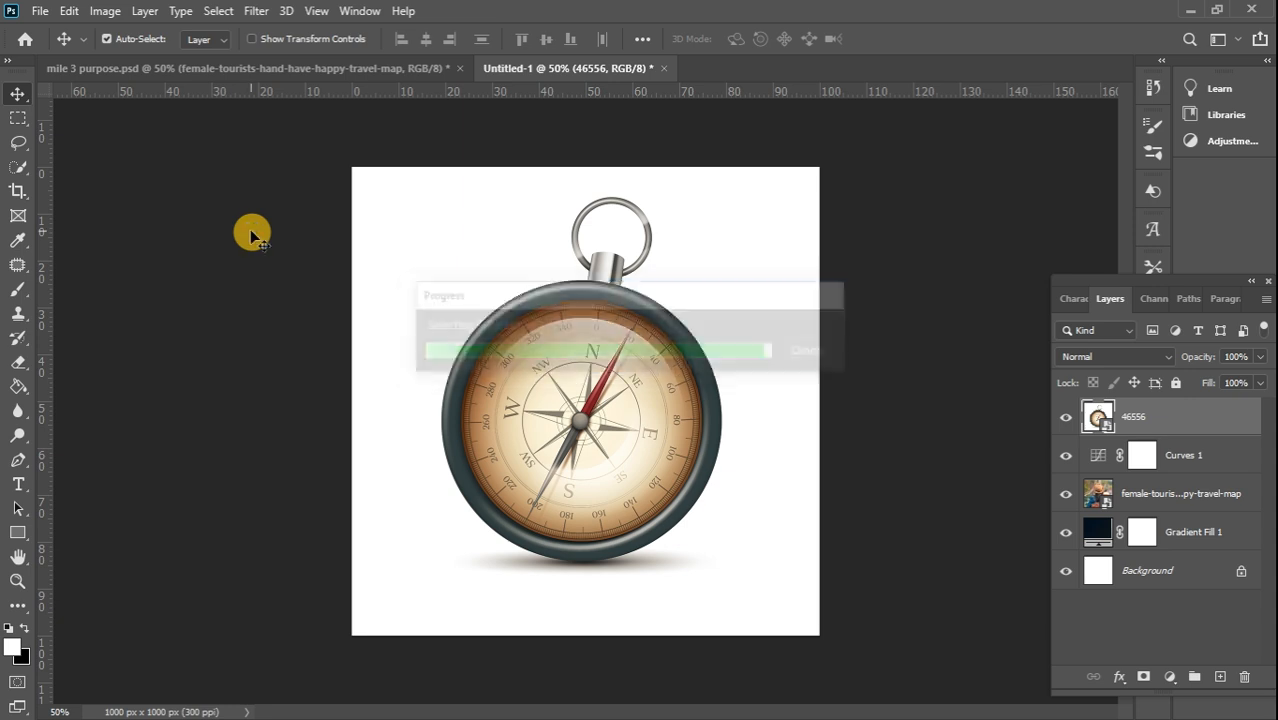
pyautogui.click(1144, 677)
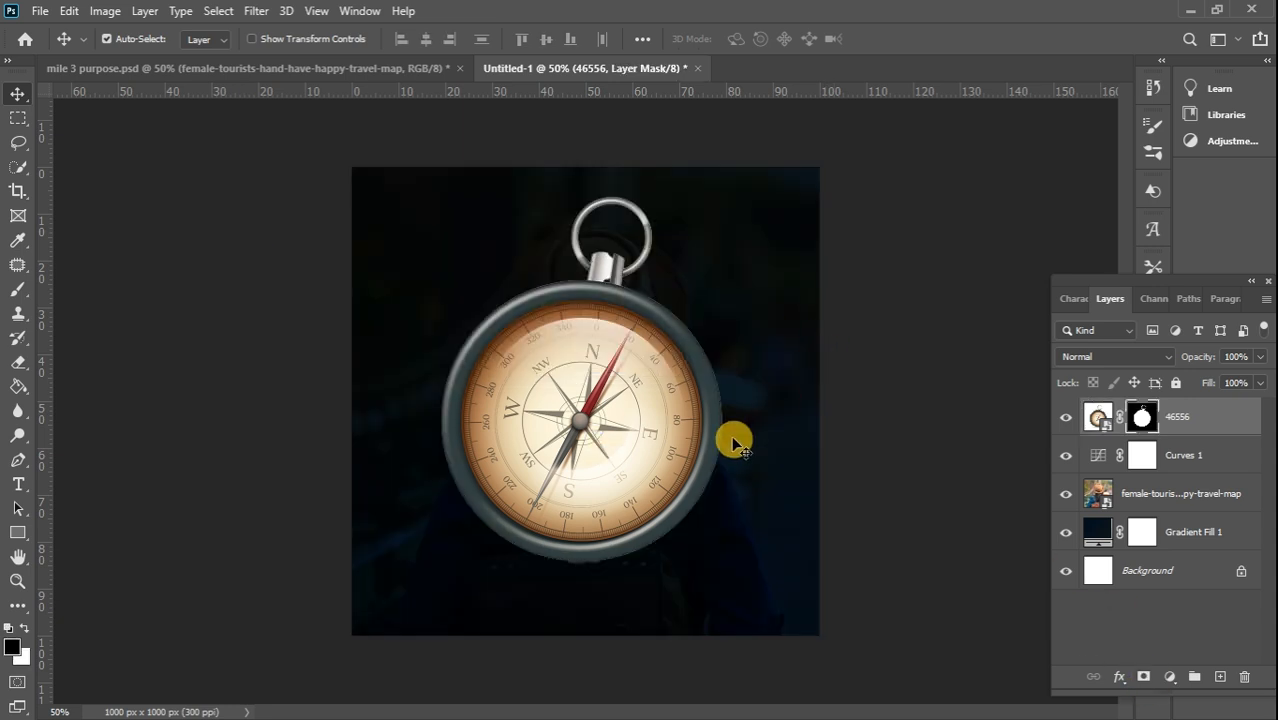
pyautogui.moveTo(632, 432); pyautogui.dragTo(489, 289)
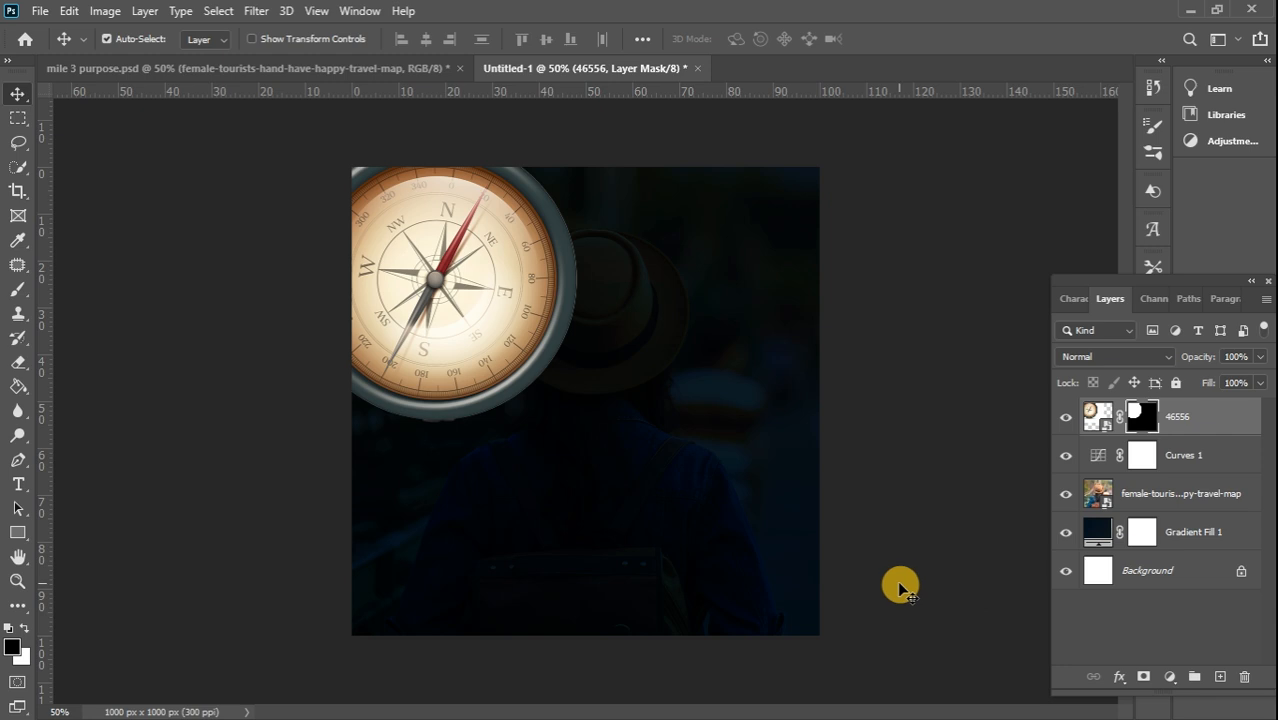
# - Set the compass layer's blend mode to Soft Light
pyautogui.hotkey('ctrl', '+')
pyautogui.hotkey('ctrl', '+')
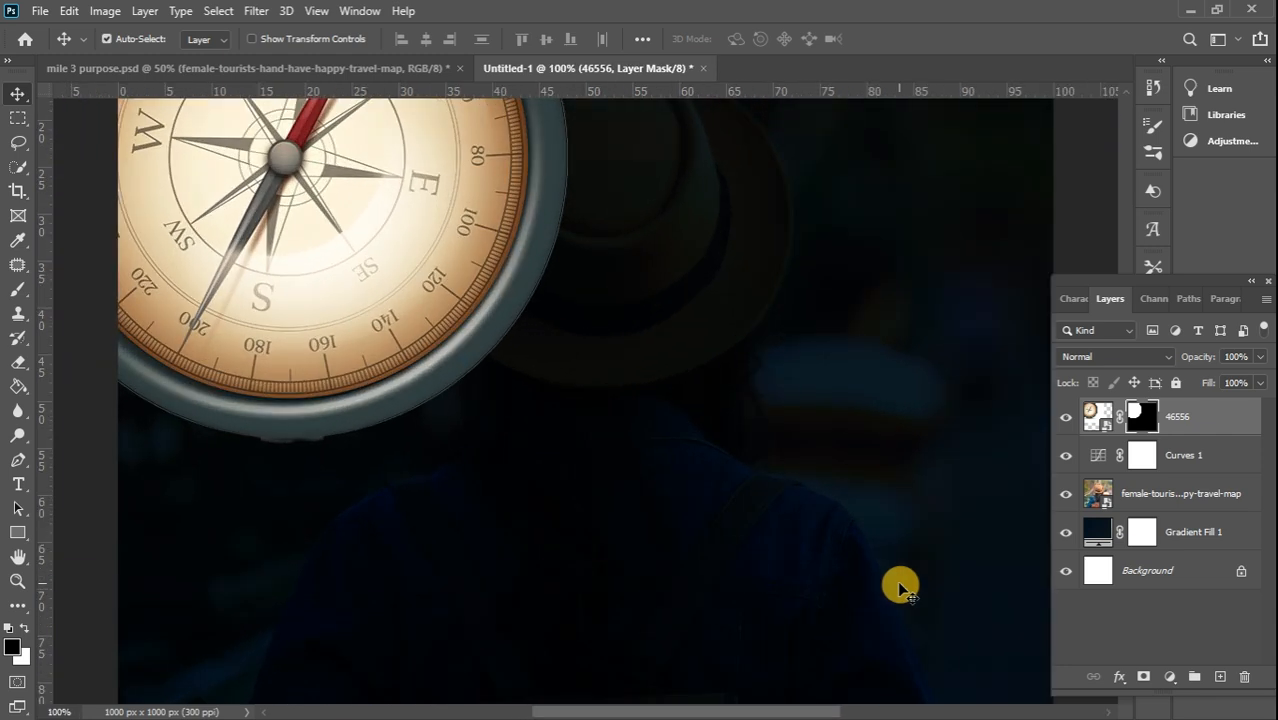
pyautogui.moveTo(1195, 280); pyautogui.dragTo(975, 306)
pyautogui.moveTo(1118, 402); pyautogui.dragTo(1119, 333)
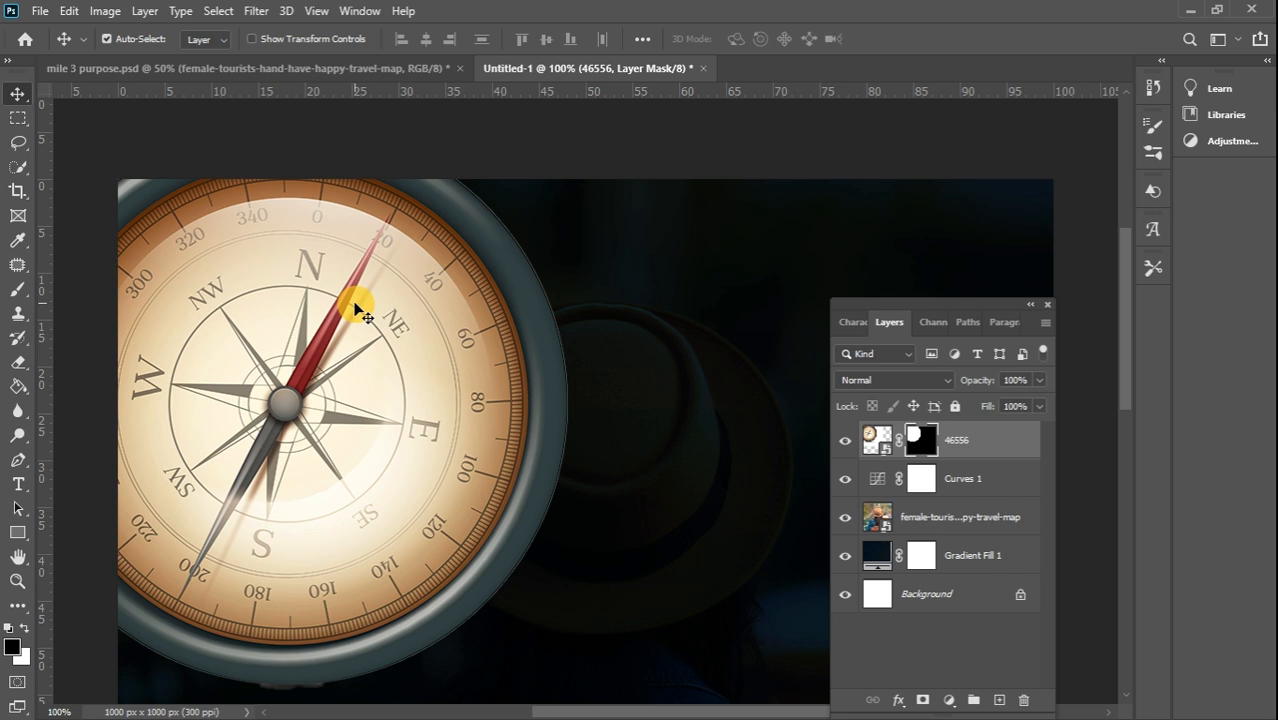
pyautogui.click(937, 386)
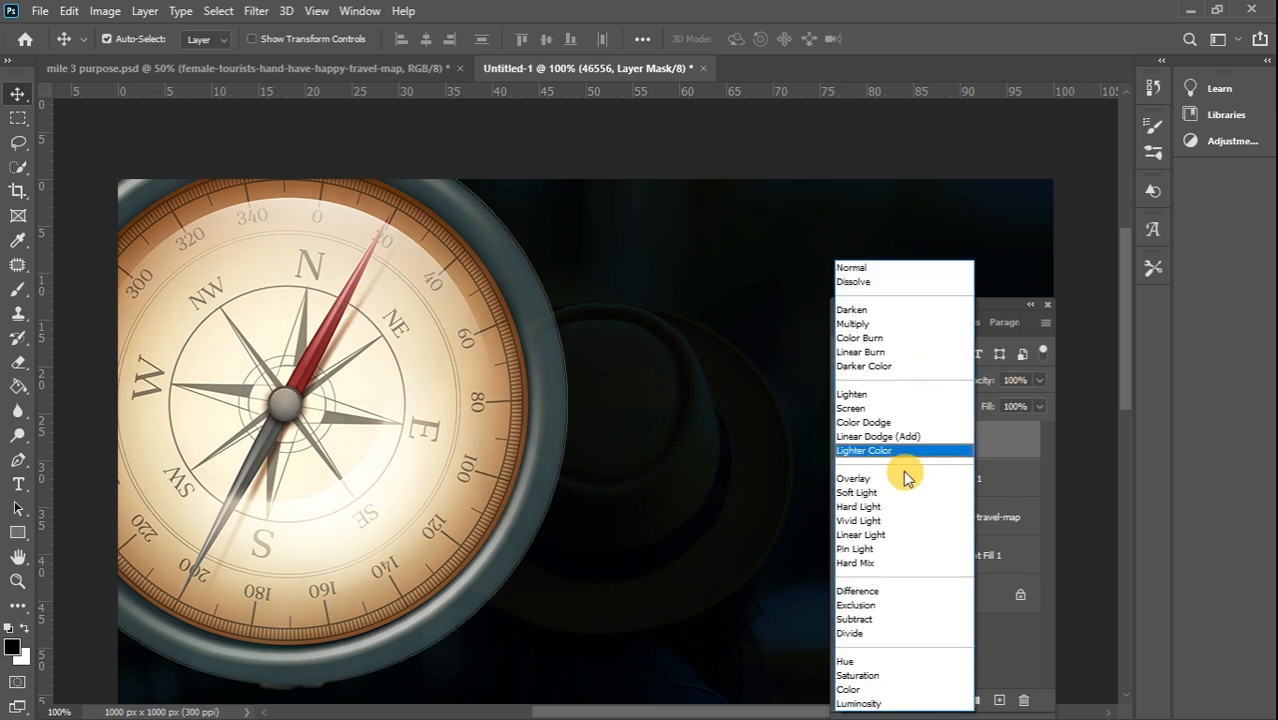
pyautogui.click(898, 493)
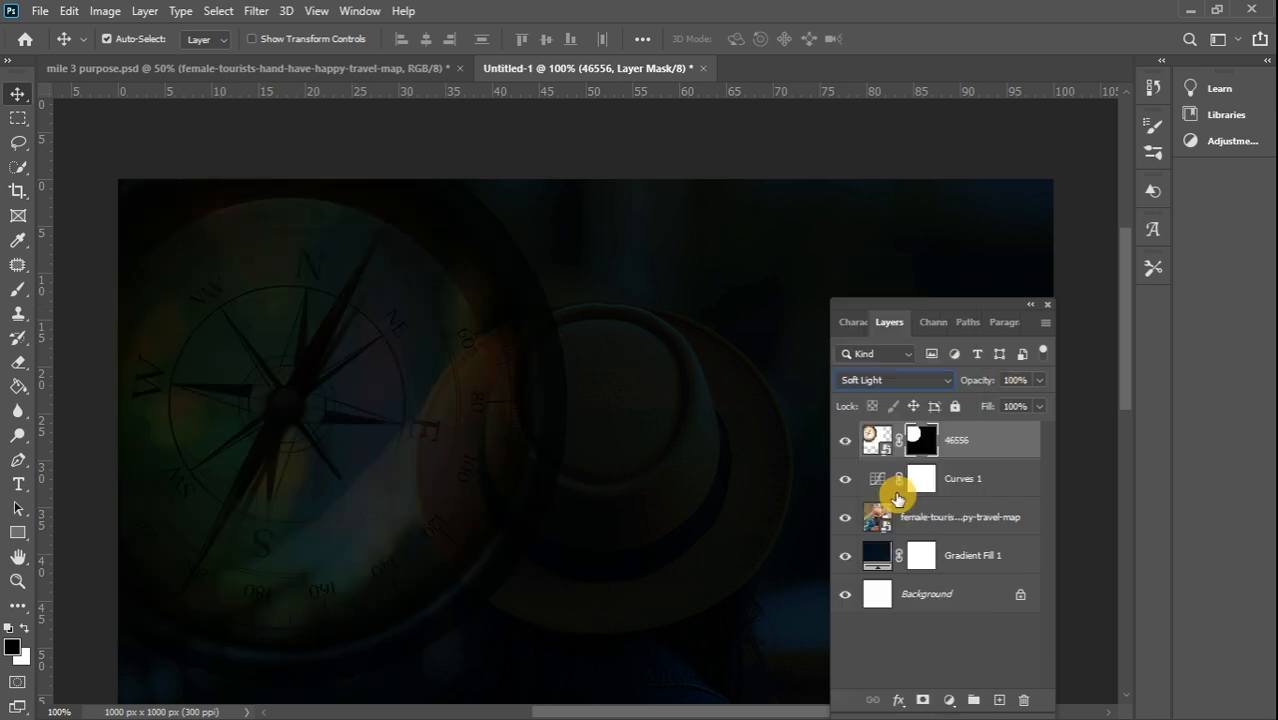
# - Set up a soft black brush with a size of 400 px and 0% hardness
pyautogui.click(16, 290)
pyautogui.click(26, 630)
pyautogui.click(26, 630)
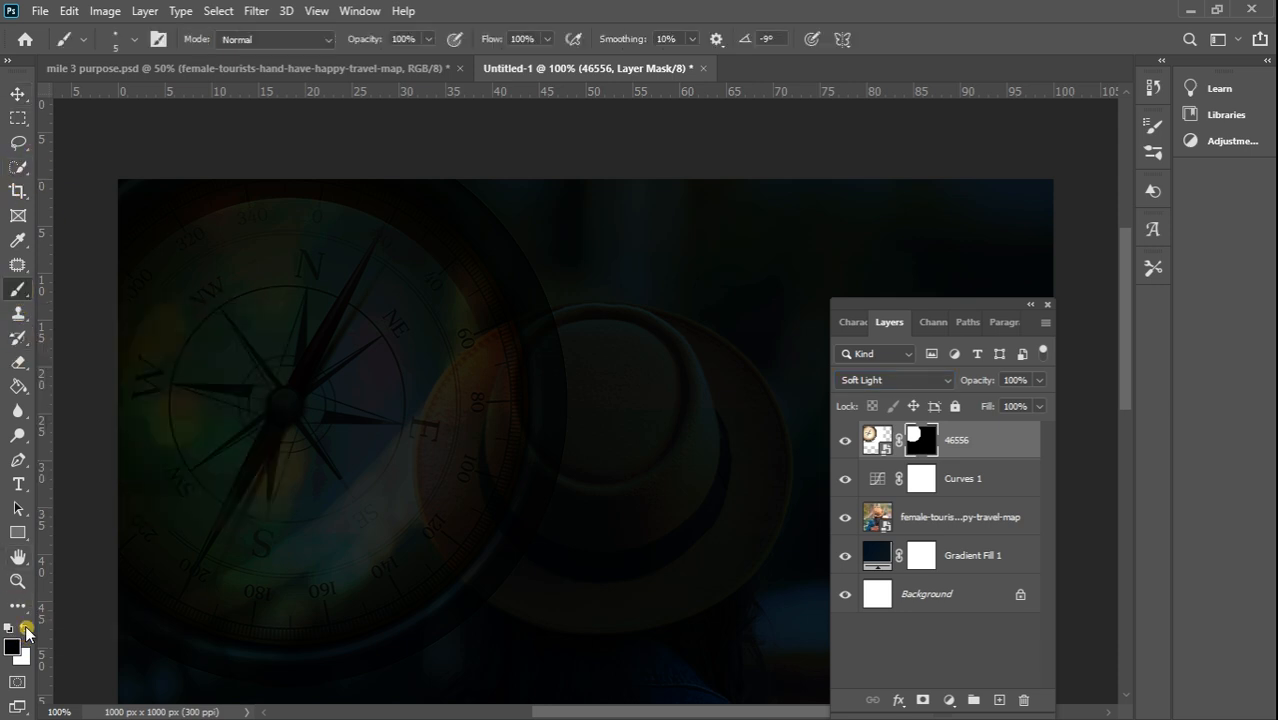
pyautogui.click(553, 464)
pyautogui.press(']')
pyautogui.press(']')
pyautogui.press(']')
pyautogui.press(']')
pyautogui.press(']')
pyautogui.press(']')
pyautogui.press(']')
pyautogui.press(']')
pyautogui.press(']')
pyautogui.press(']')
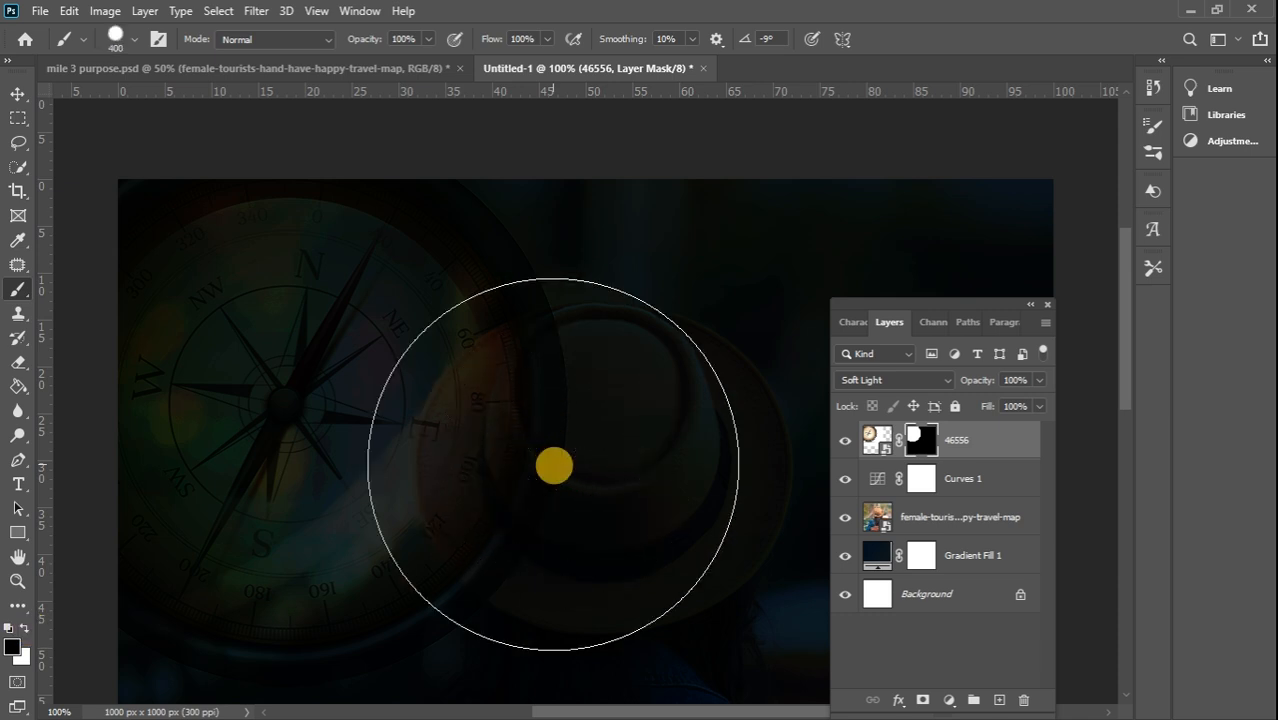
pyautogui.rightClick(553, 464)
pyautogui.moveTo(770, 503); pyautogui.dragTo(610, 512)
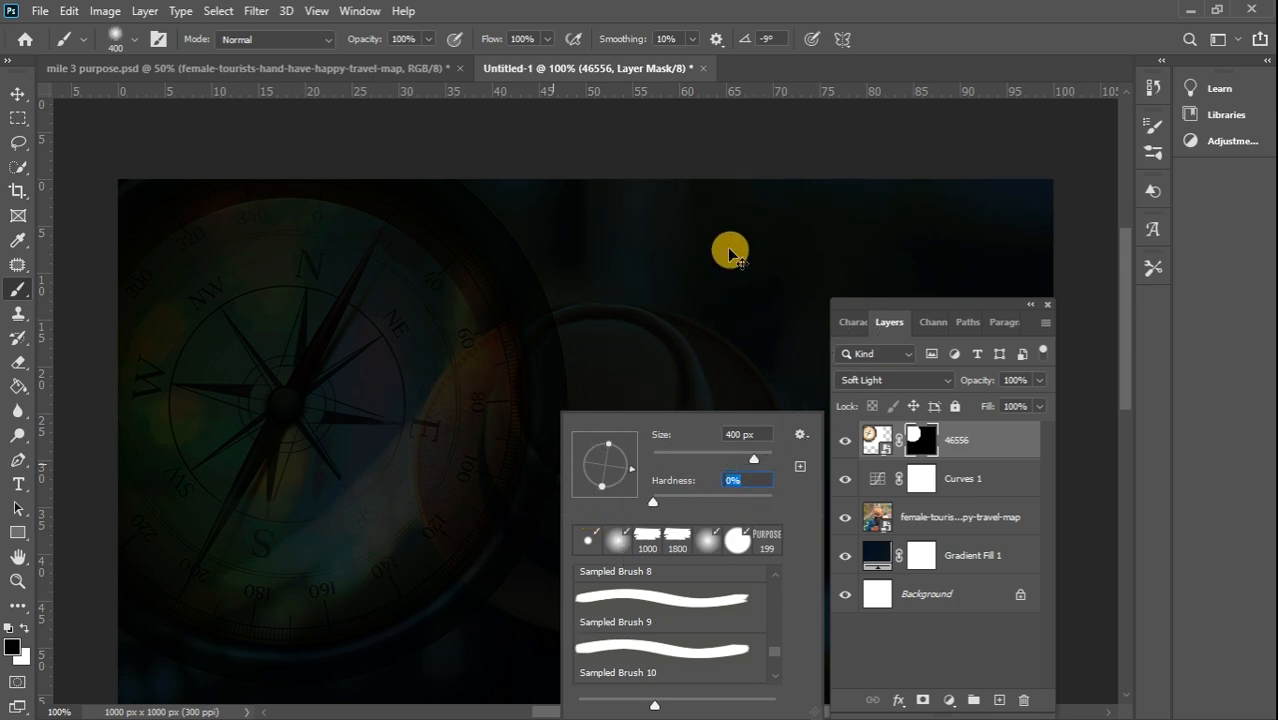
# - Try the compass layer beneath the tourist photo and the Curves layer, and return it to the top of the stack
pyautogui.hotkey('ctrl', '[')
pyautogui.hotkey('ctrl', '[')
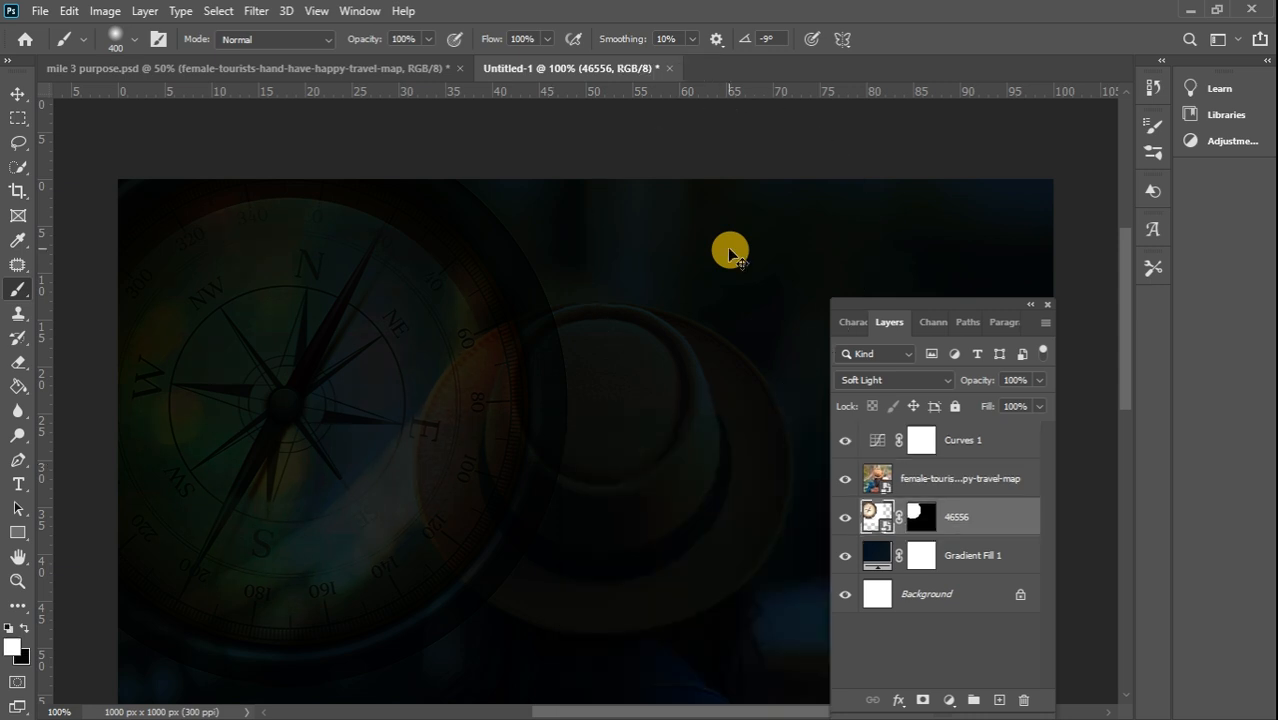
pyautogui.click(948, 479)
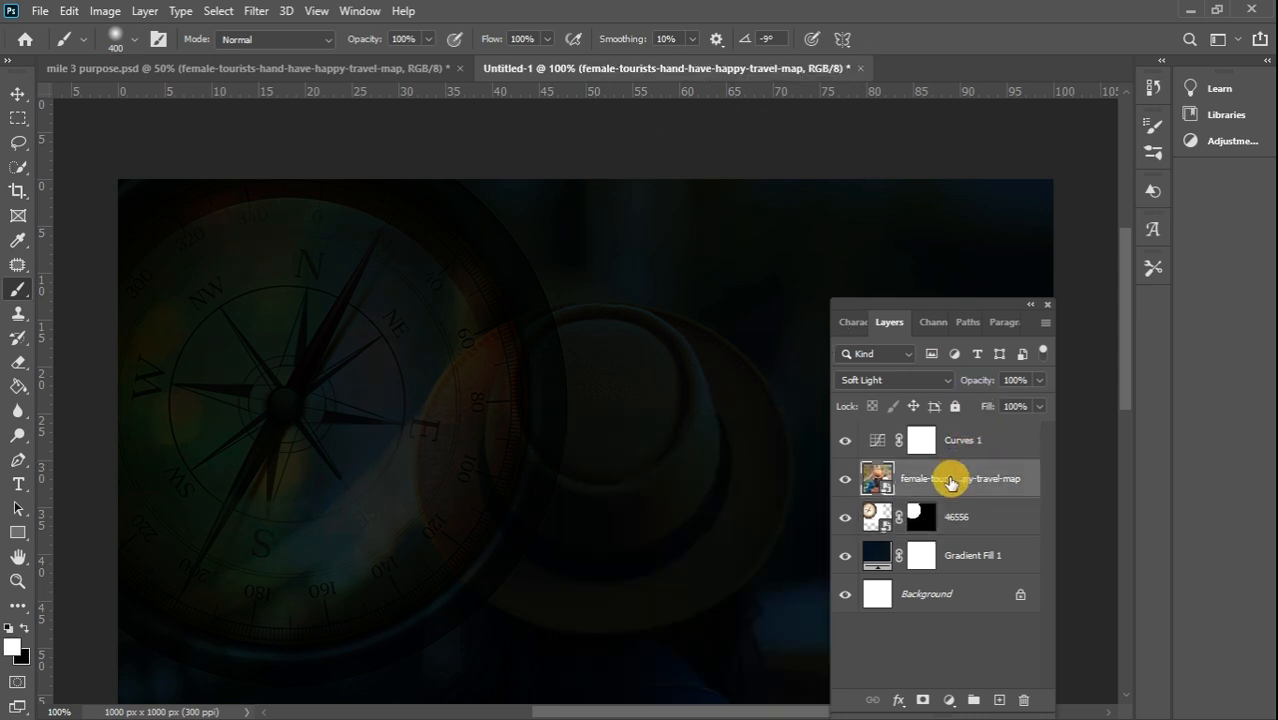
pyautogui.moveTo(980, 519); pyautogui.dragTo(970, 437)
pyautogui.hotkey('ctrl', '[')
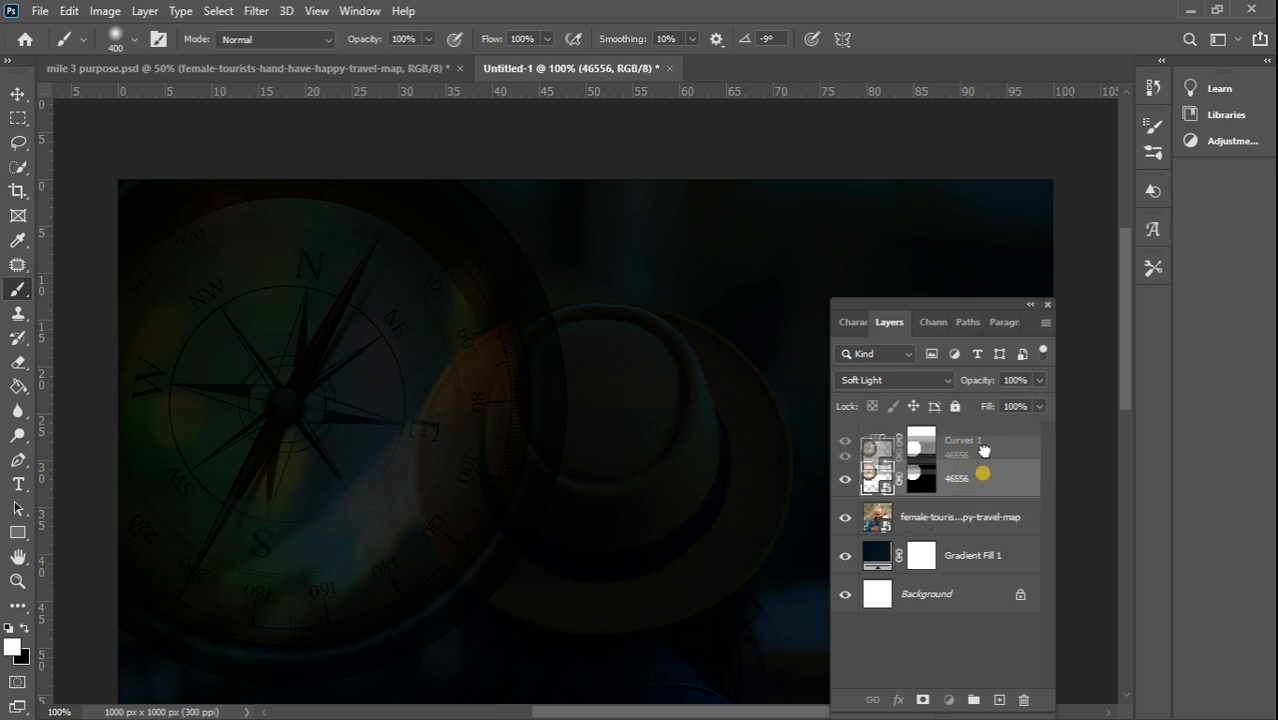
pyautogui.hotkey('ctrl', '-')
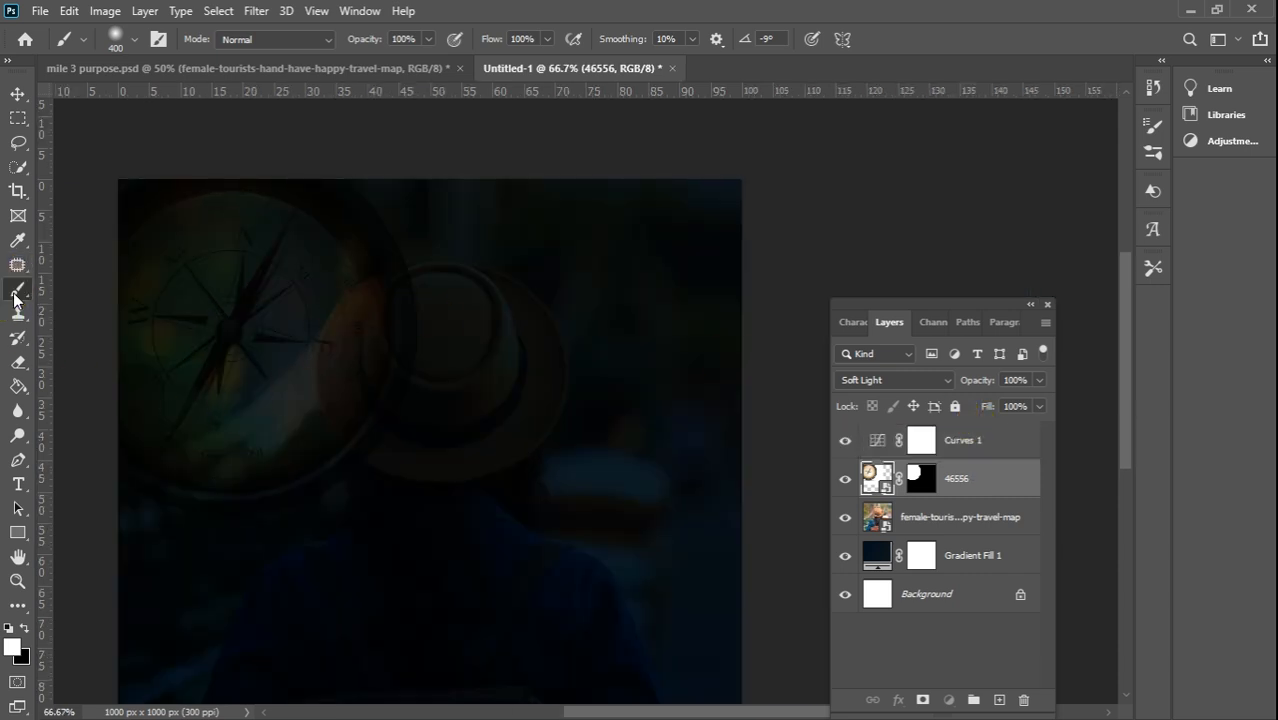
pyautogui.click(922, 443)
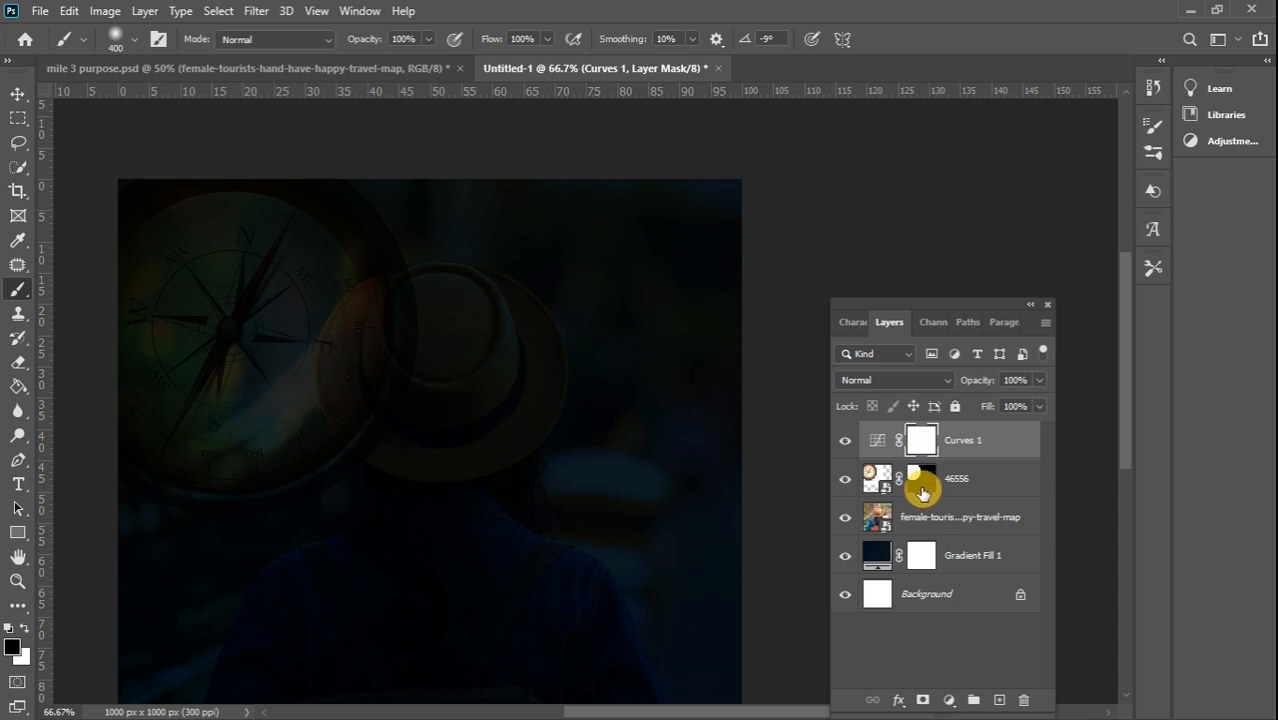
pyautogui.click(920, 478)
pyautogui.moveTo(1012, 480); pyautogui.dragTo(998, 424)
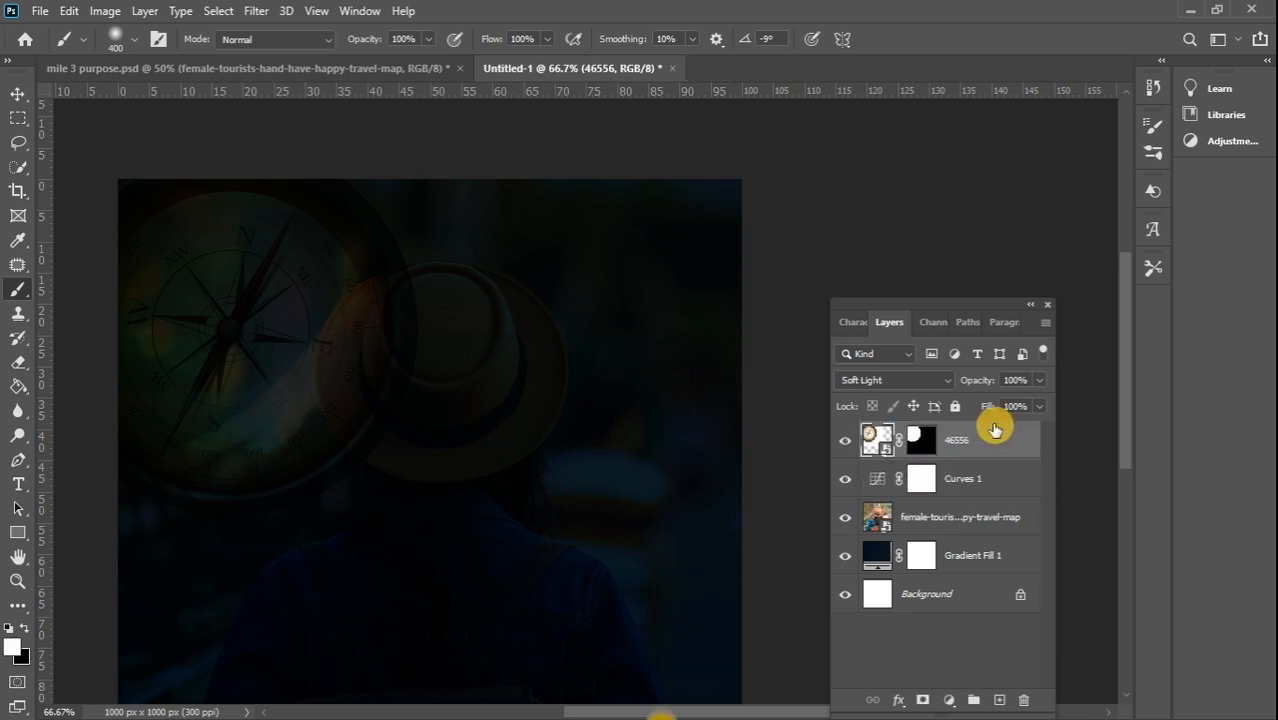
# - Paint black on the compass layer's mask to fade its outer rim into the background, and shift the compass slightly up and left
pyautogui.click(920, 441)
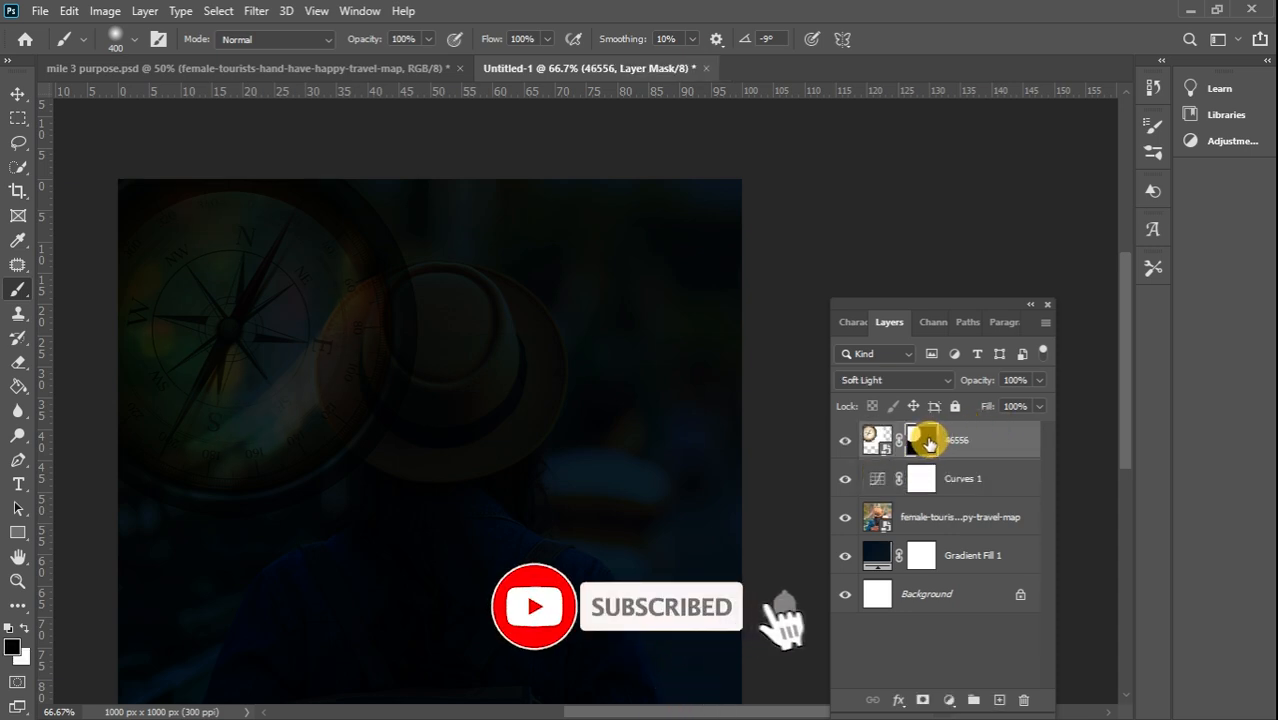
pyautogui.click(334, 329)
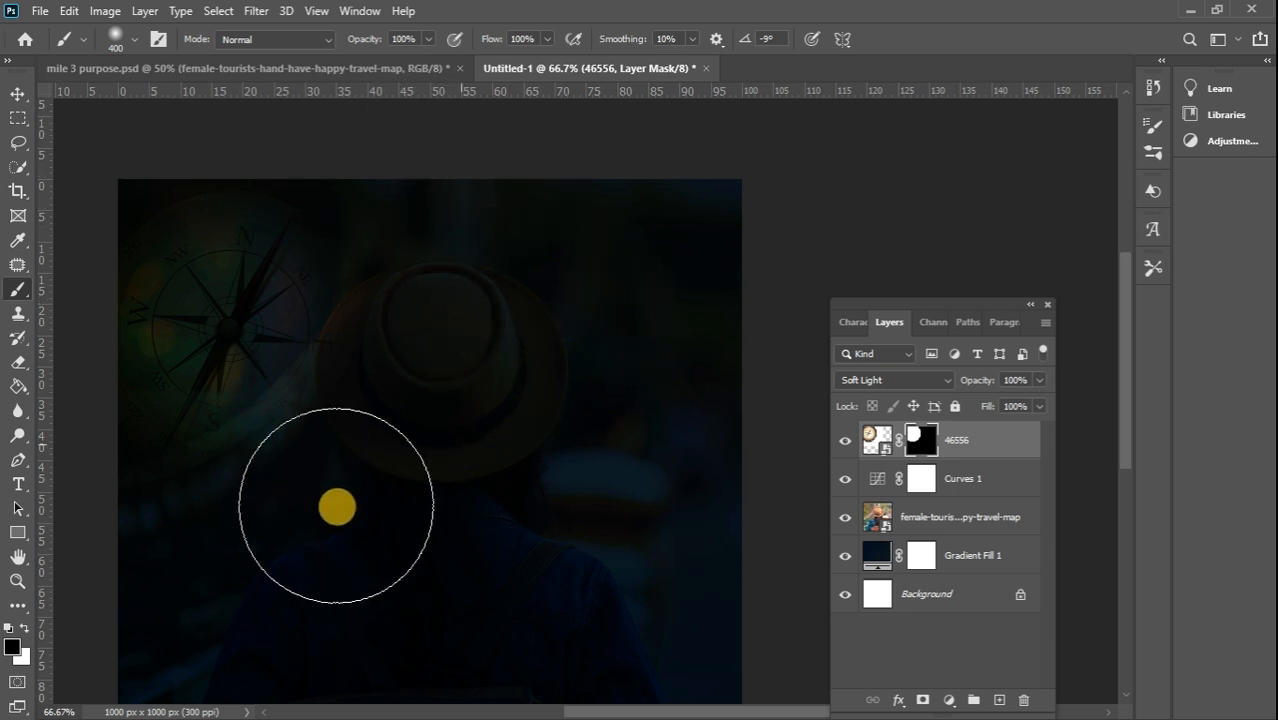
pyautogui.click(21, 93)
pyautogui.moveTo(228, 334); pyautogui.dragTo(219, 314)
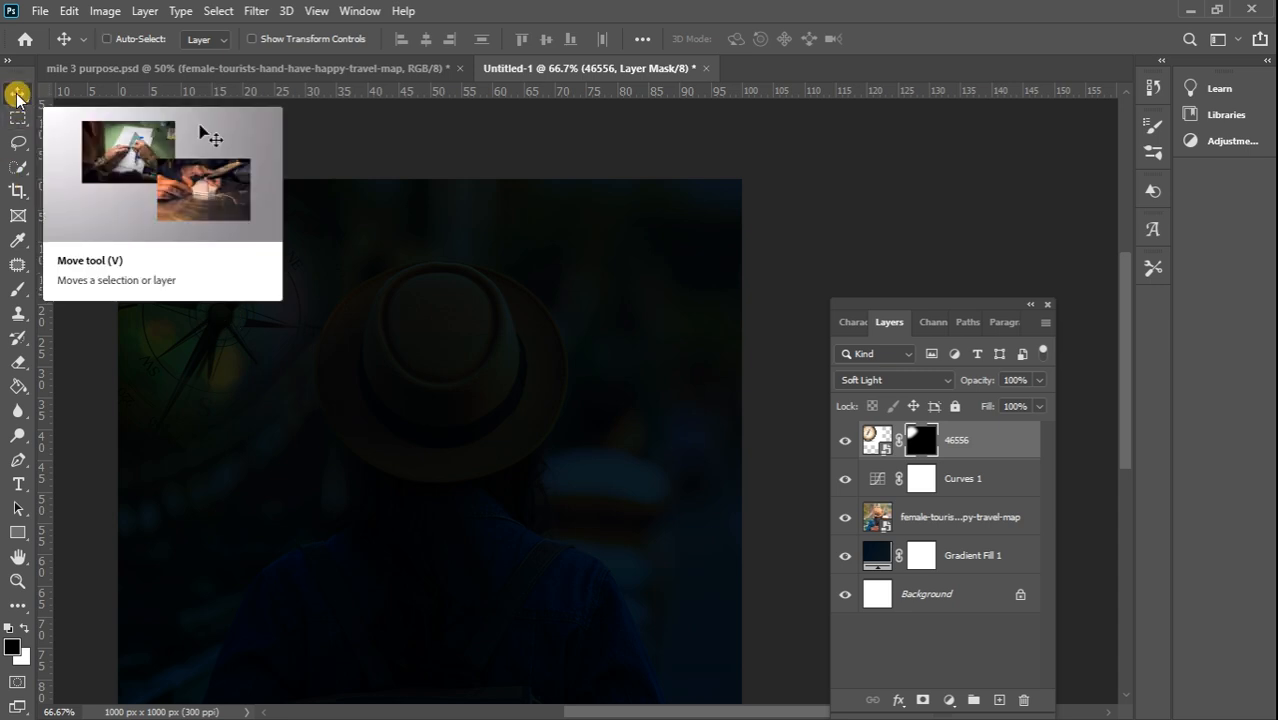
pyautogui.hotkey('ctrl', '-')
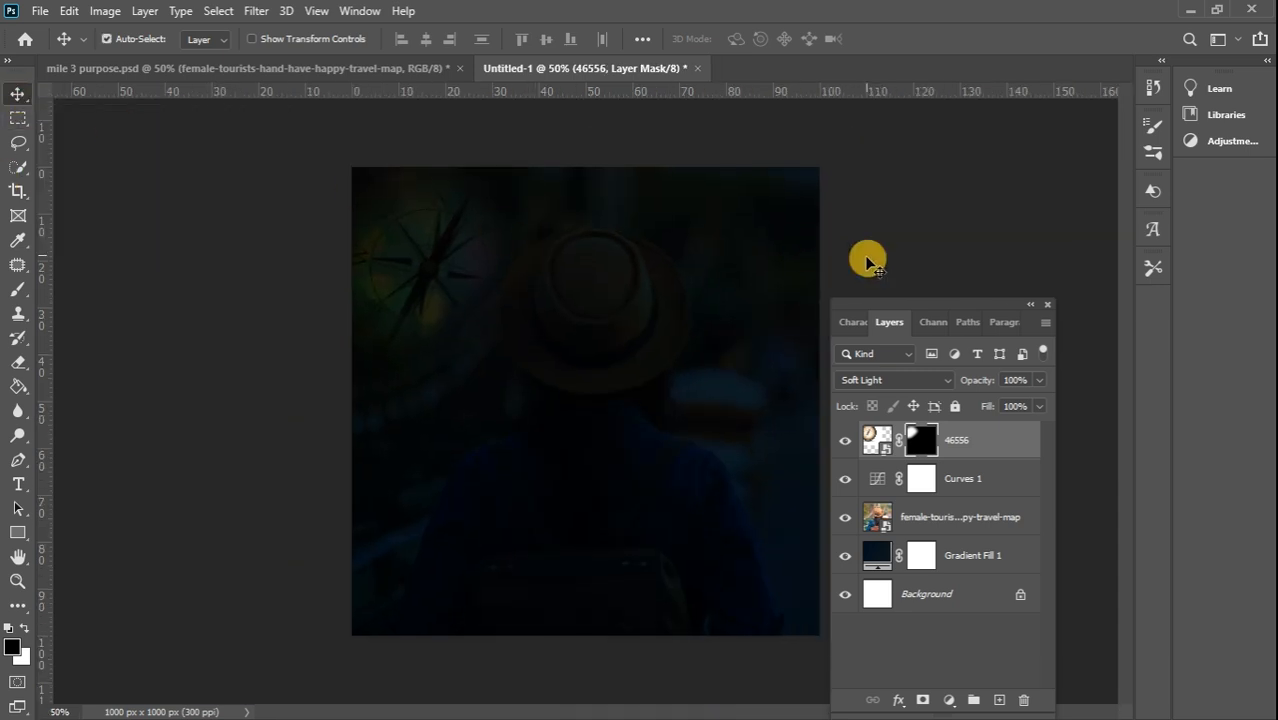
pyautogui.moveTo(909, 299); pyautogui.dragTo(959, 253)
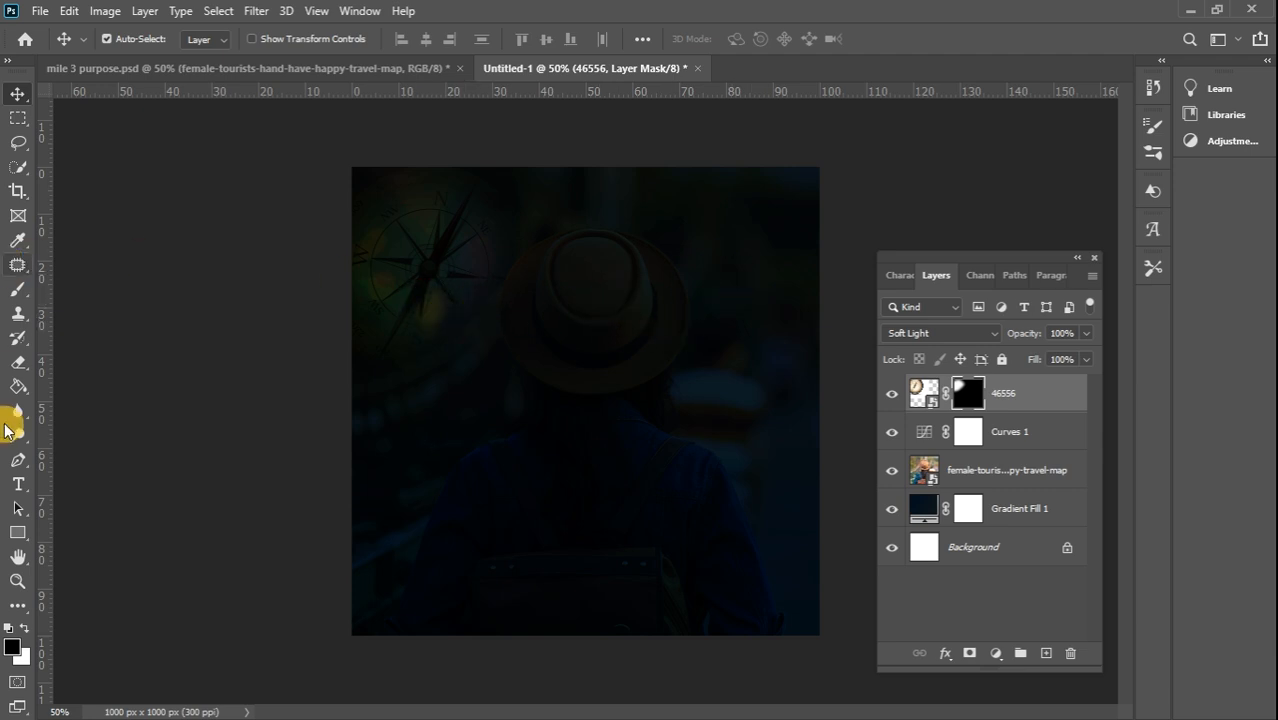
# - Add a white letter "P" over the compass in Gobold Bold Regular at 36 pt
pyautogui.click(18, 484)
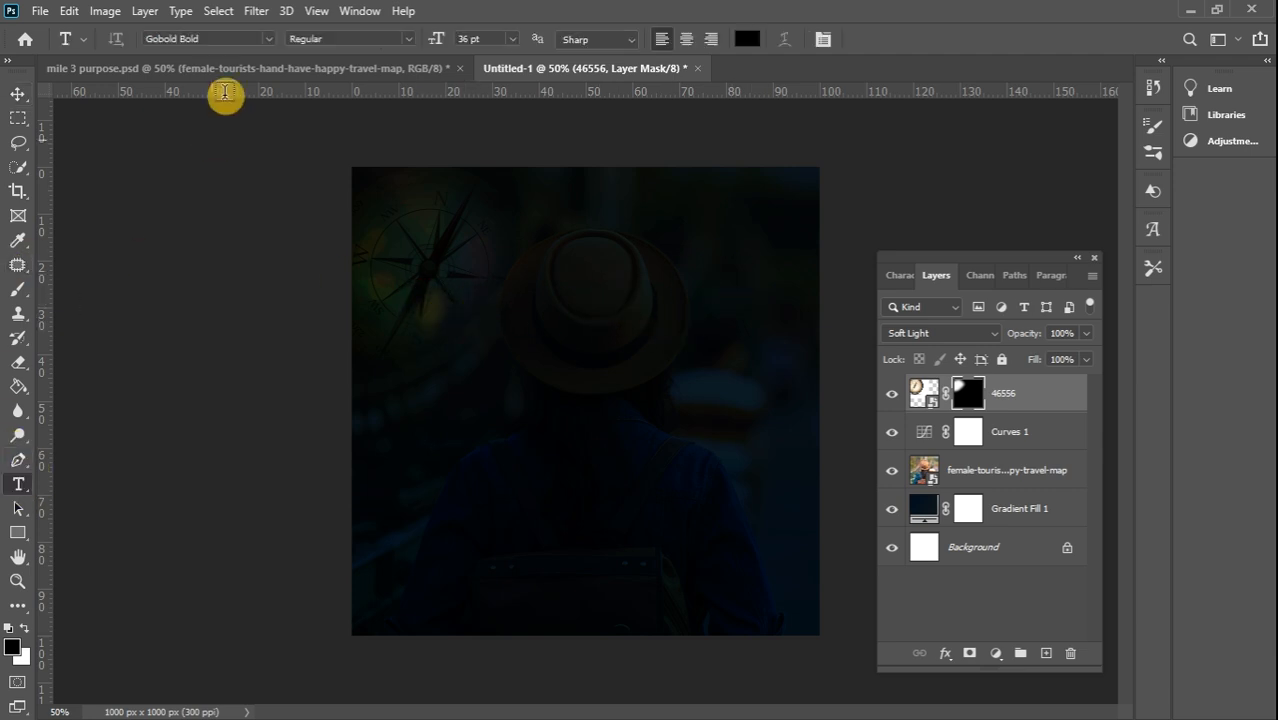
pyautogui.click(407, 38)
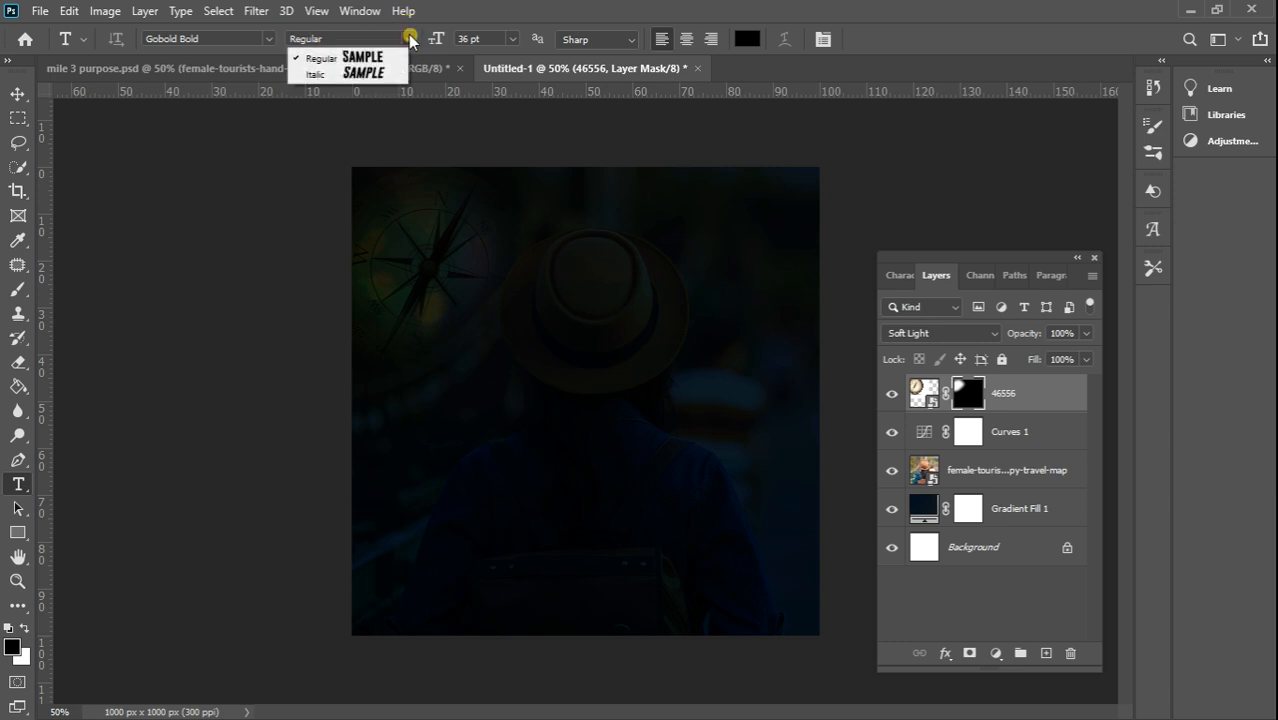
pyautogui.click(396, 58)
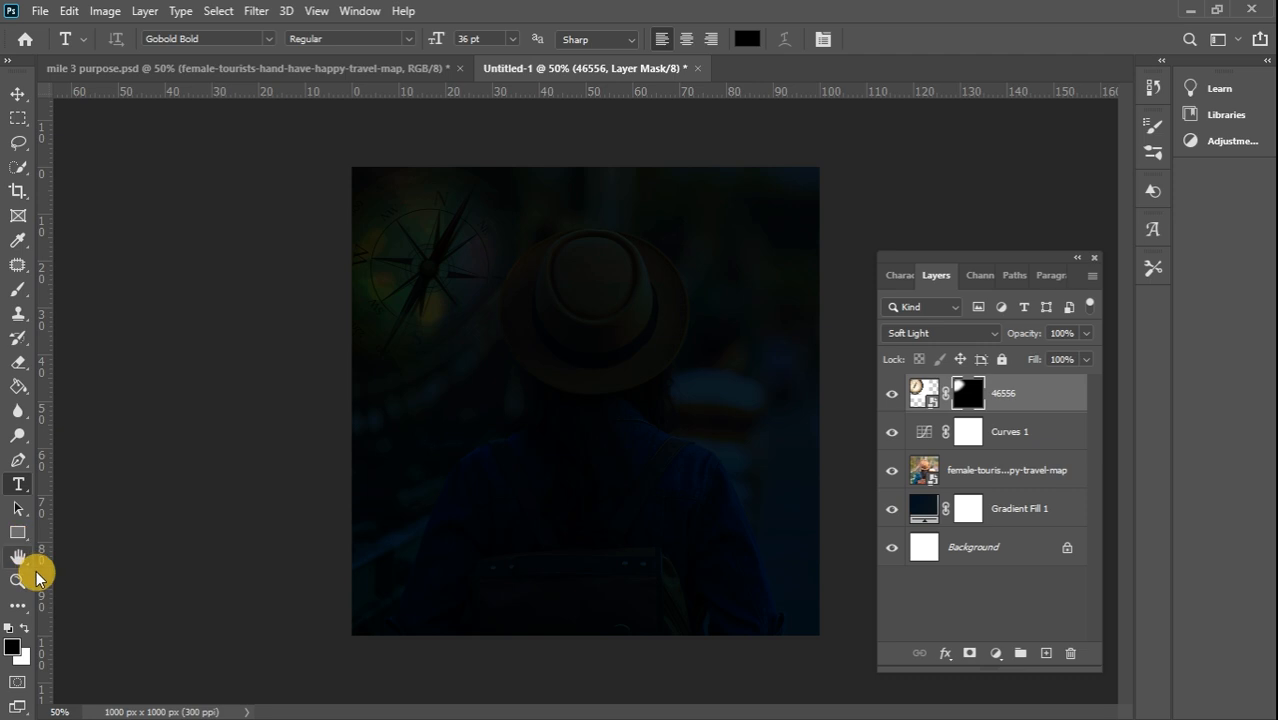
pyautogui.click(25, 631)
pyautogui.click(433, 363)
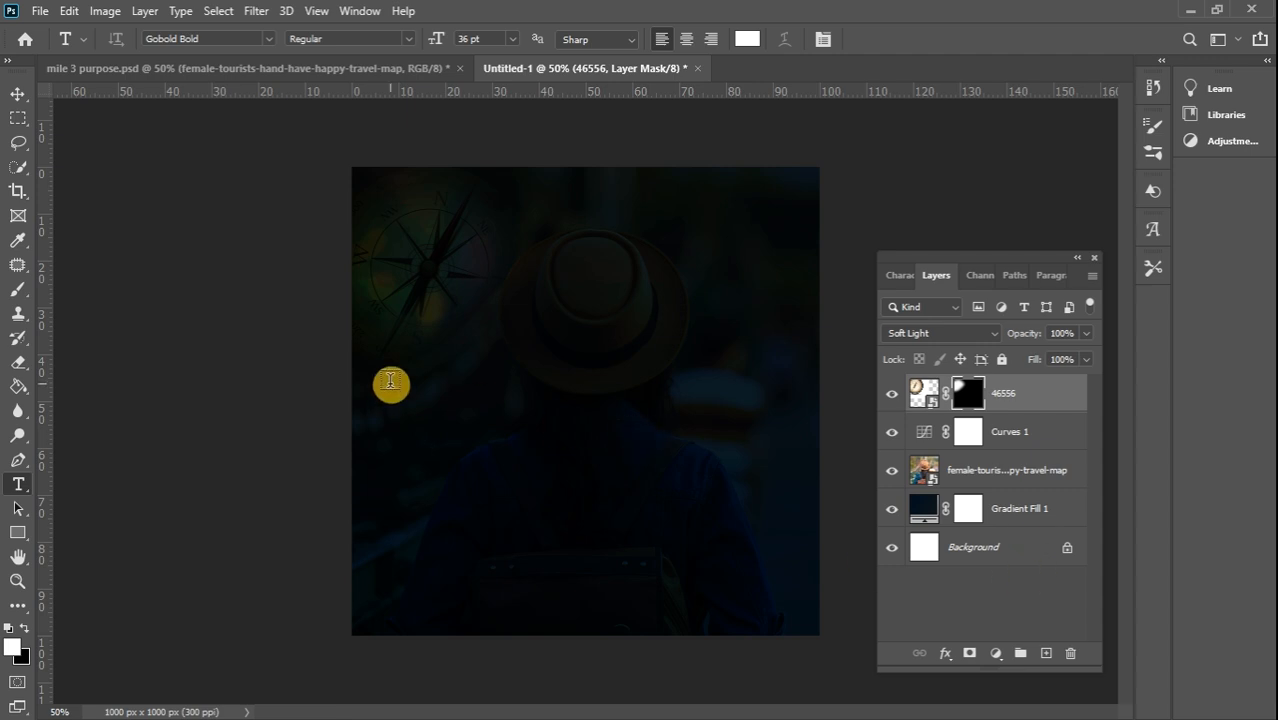
pyautogui.click(432, 331)
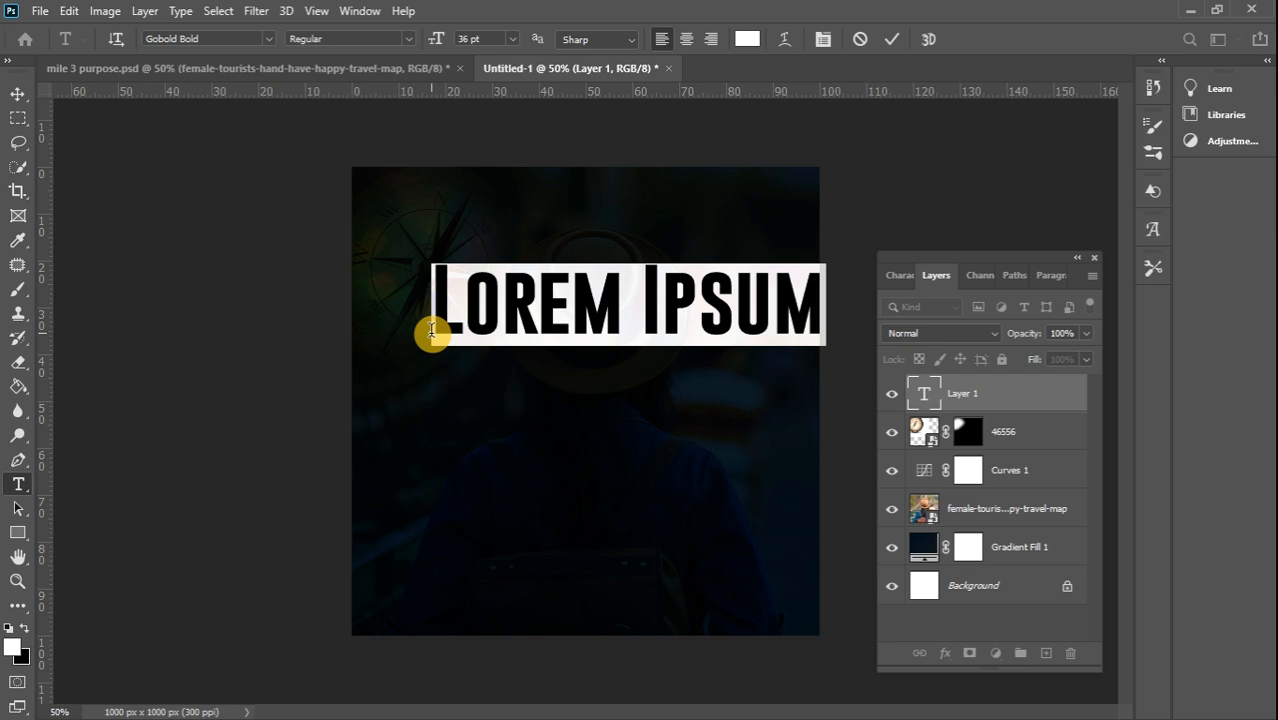
pyautogui.write('P')
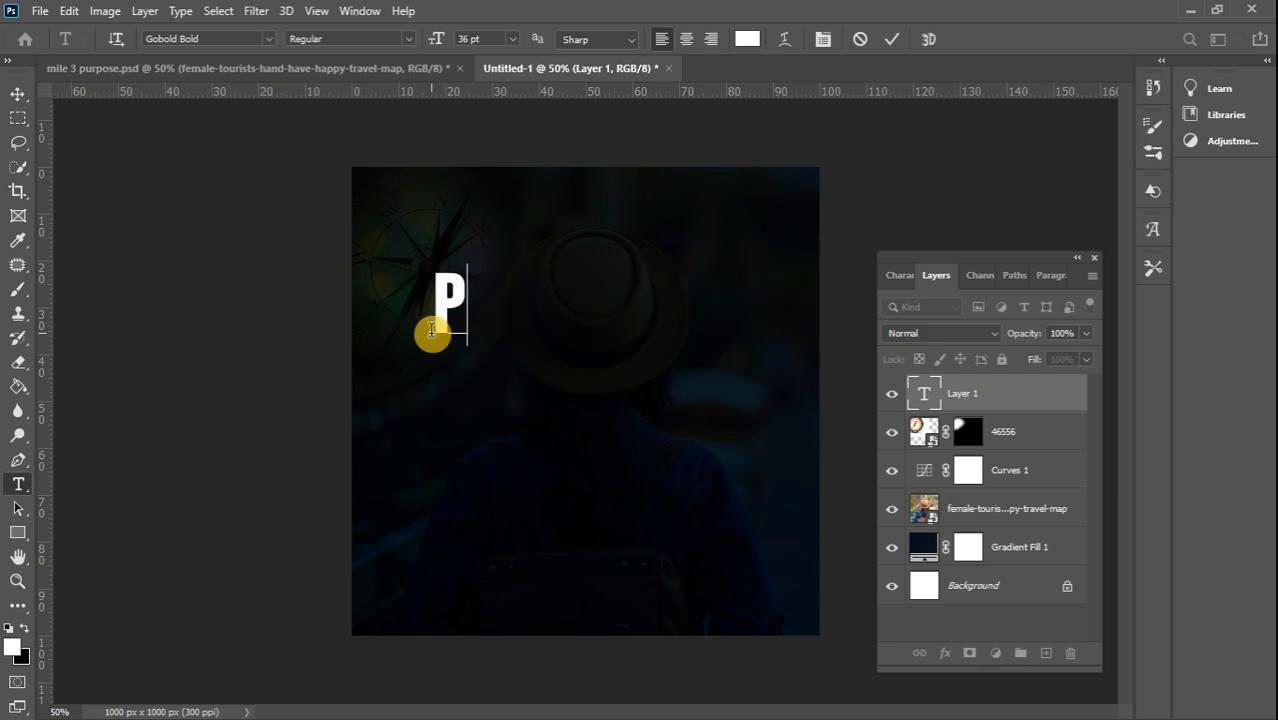
pyautogui.press('BackSpace')
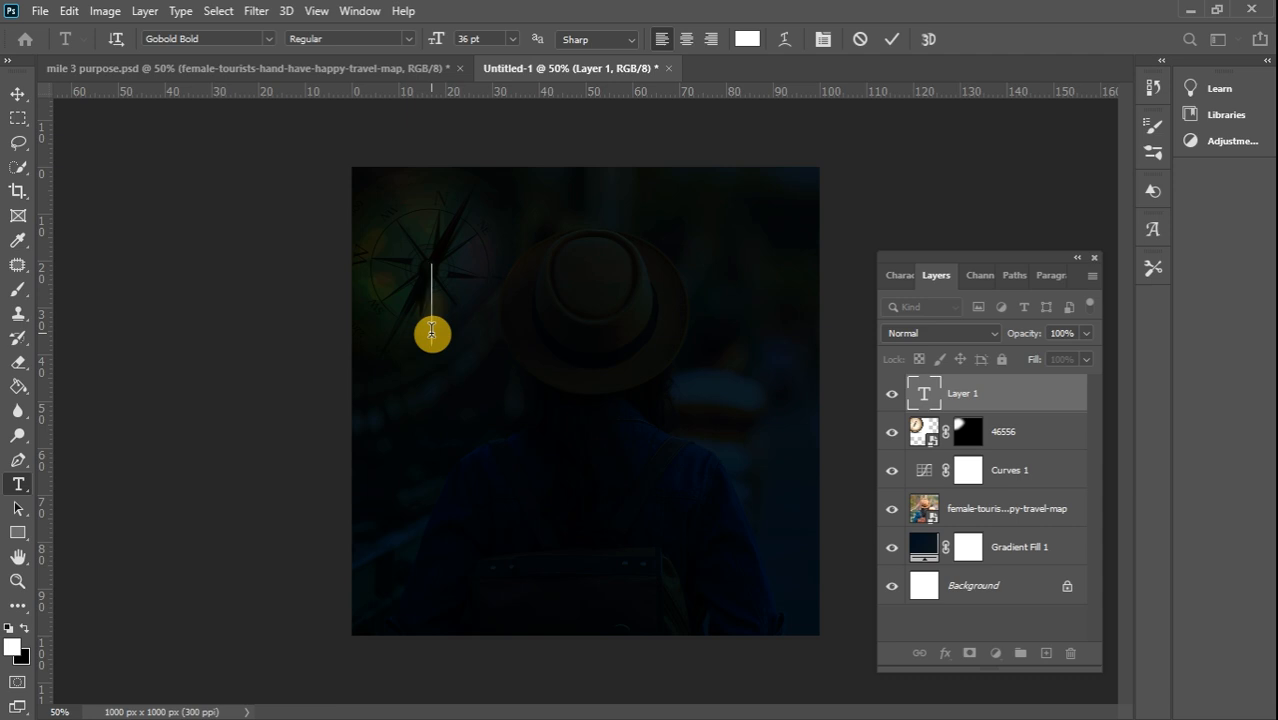
pyautogui.write('P')
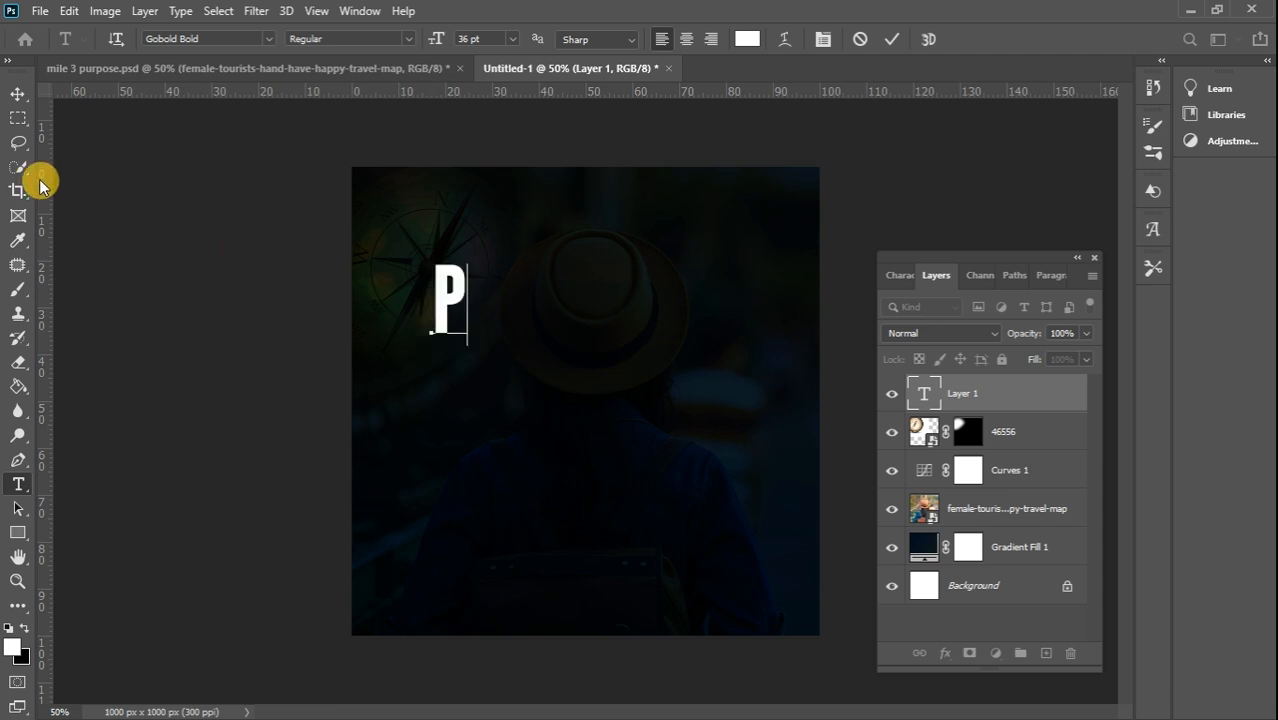
# - Scale the letter P up to about 77 pt and position it over the lower part of the compass
pyautogui.click(17, 94)
pyautogui.hotkey('ctrl', 't')
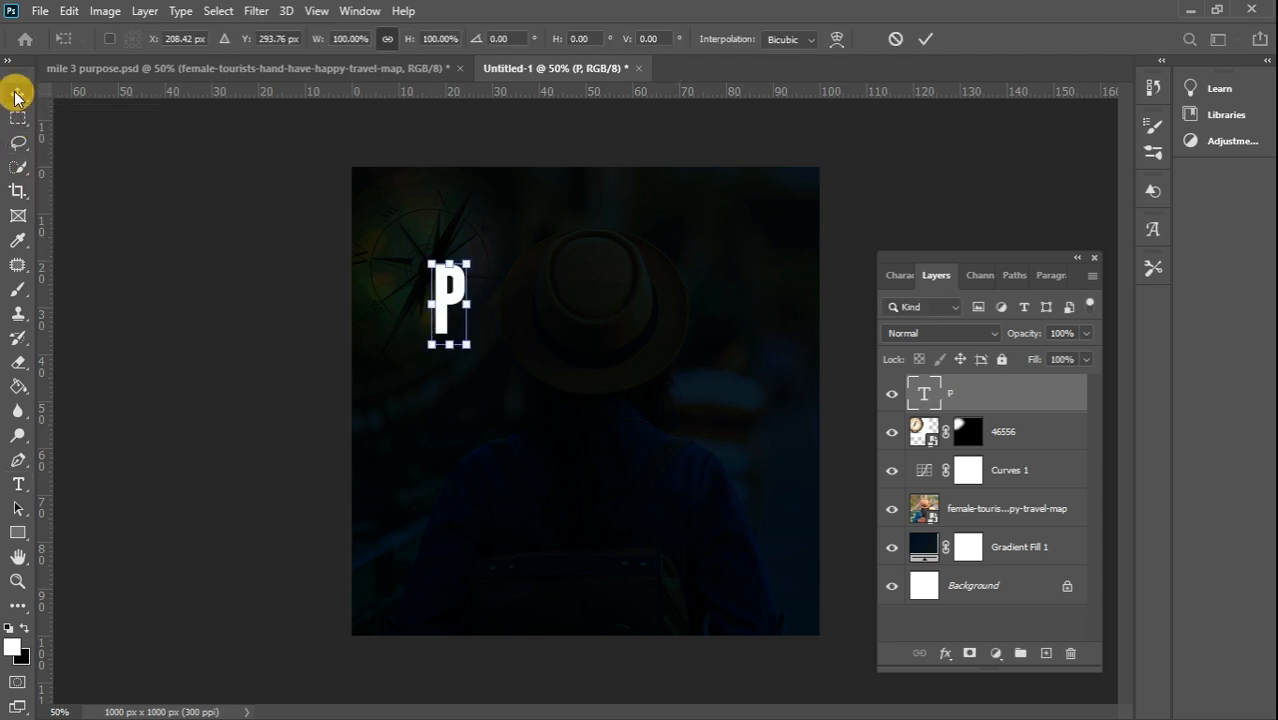
pyautogui.moveTo(466, 345)
pyautogui.mouseDown()
pyautogui.moveTo(509, 438)
pyautogui.moveTo(458, 339)
pyautogui.moveTo(444, 338)
pyautogui.mouseUp()
pyautogui.click(17, 94)
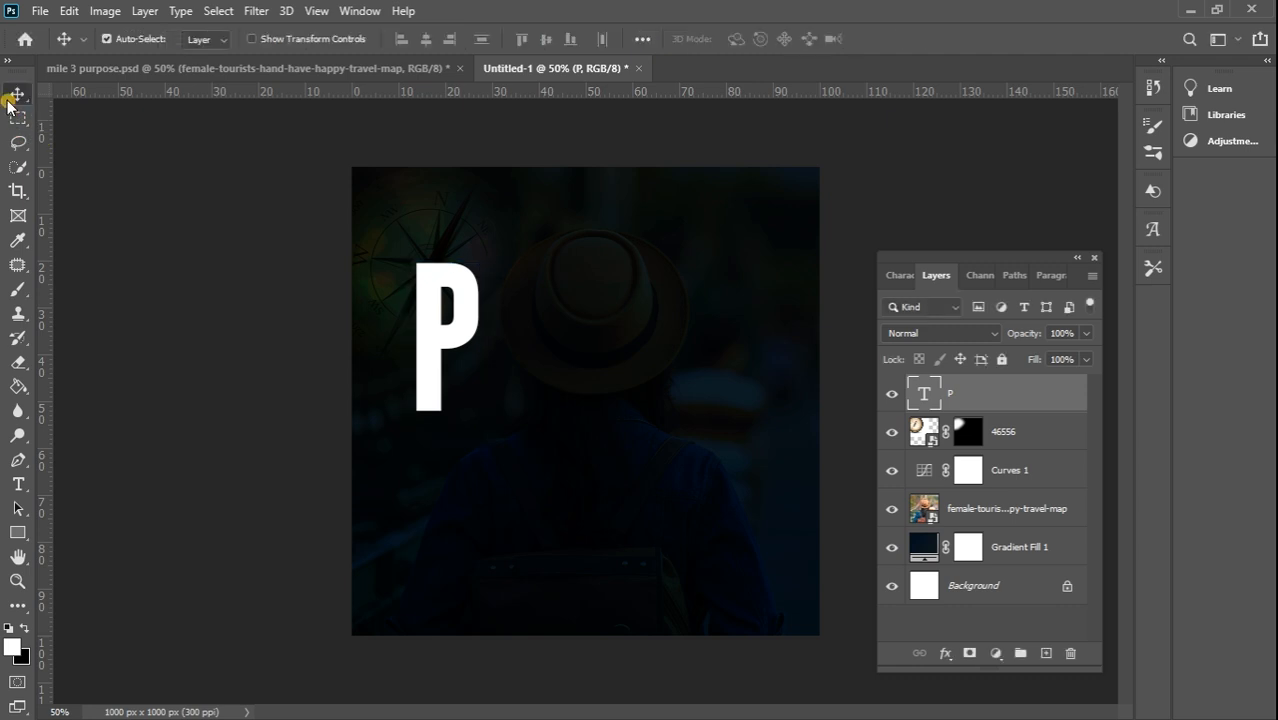
pyautogui.moveTo(437, 337); pyautogui.dragTo(430, 342)
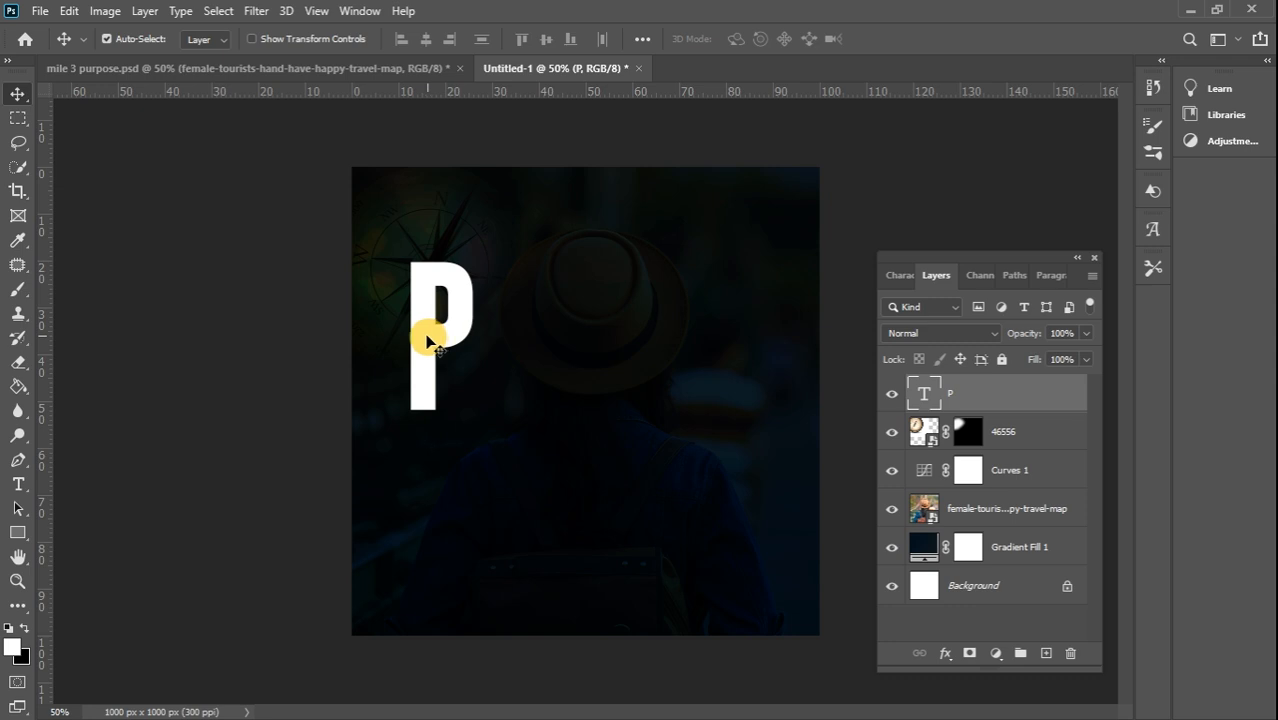
# - Duplicate the P to its right as a letter "U" and stack that layer beneath the P layer
pyautogui.moveTo(422, 337); pyautogui.dragTo(480, 340)
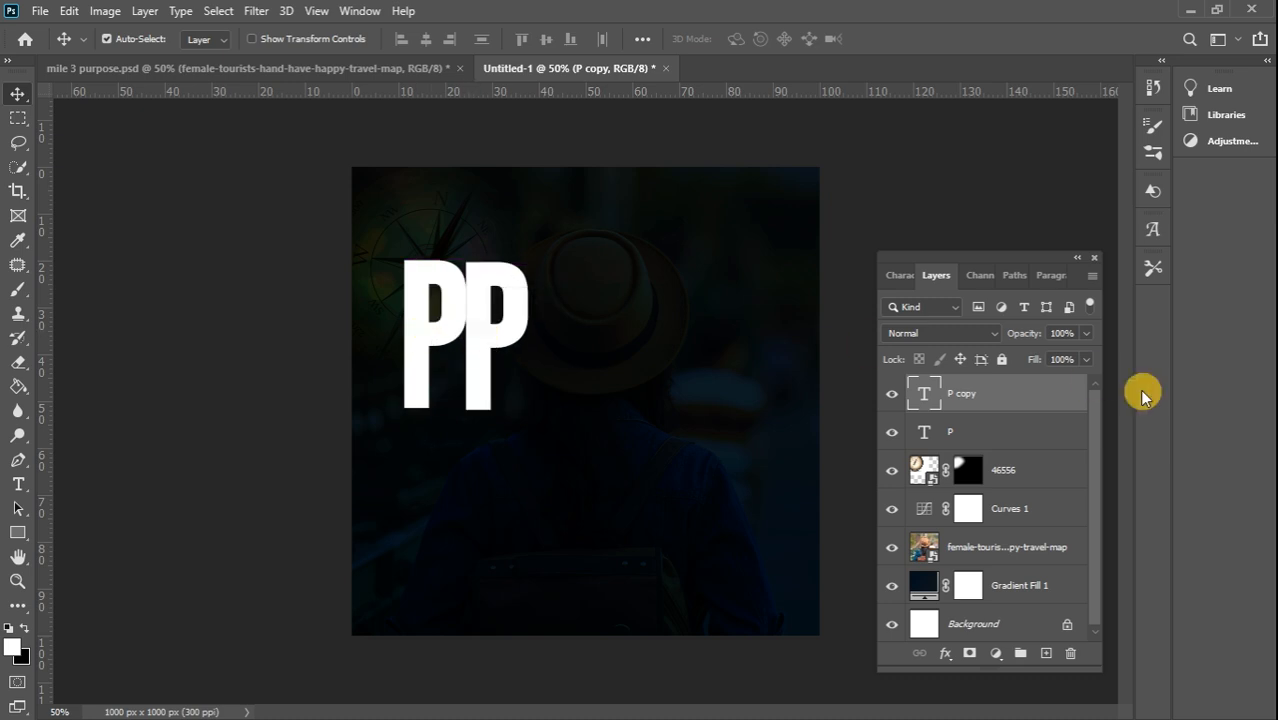
pyautogui.doubleClick(926, 398)
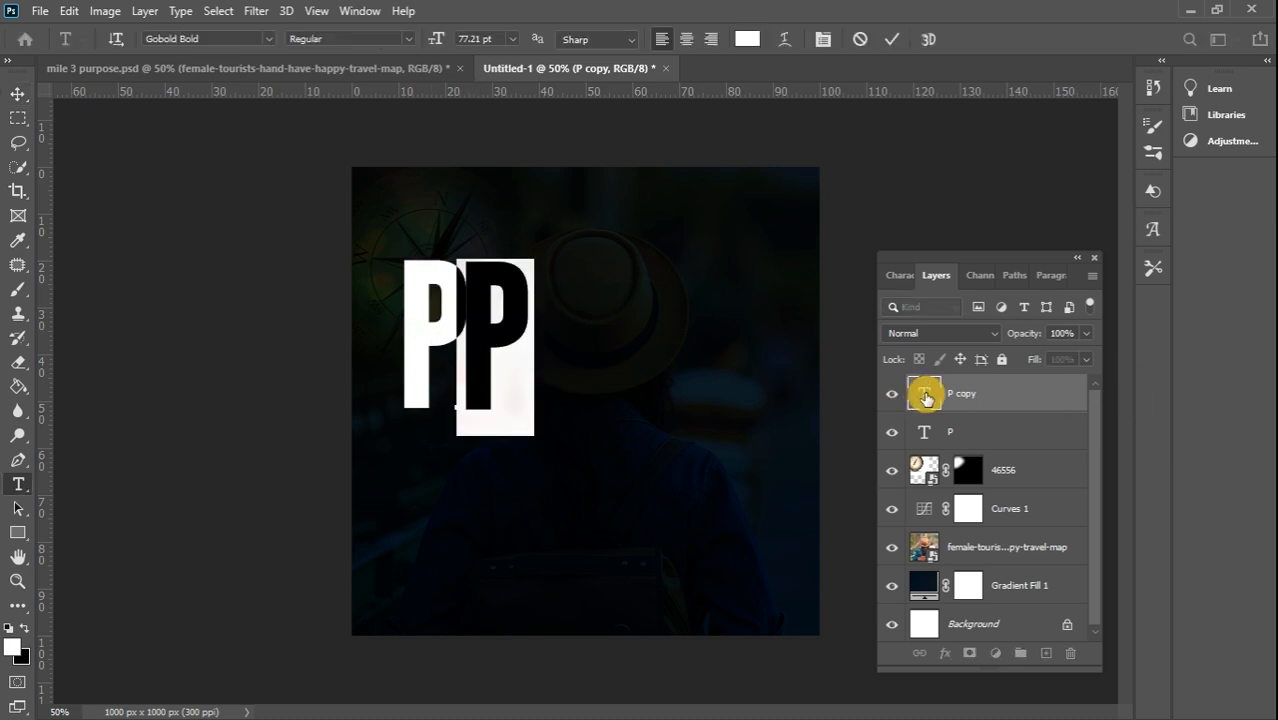
pyautogui.write('U')
pyautogui.click(16, 96)
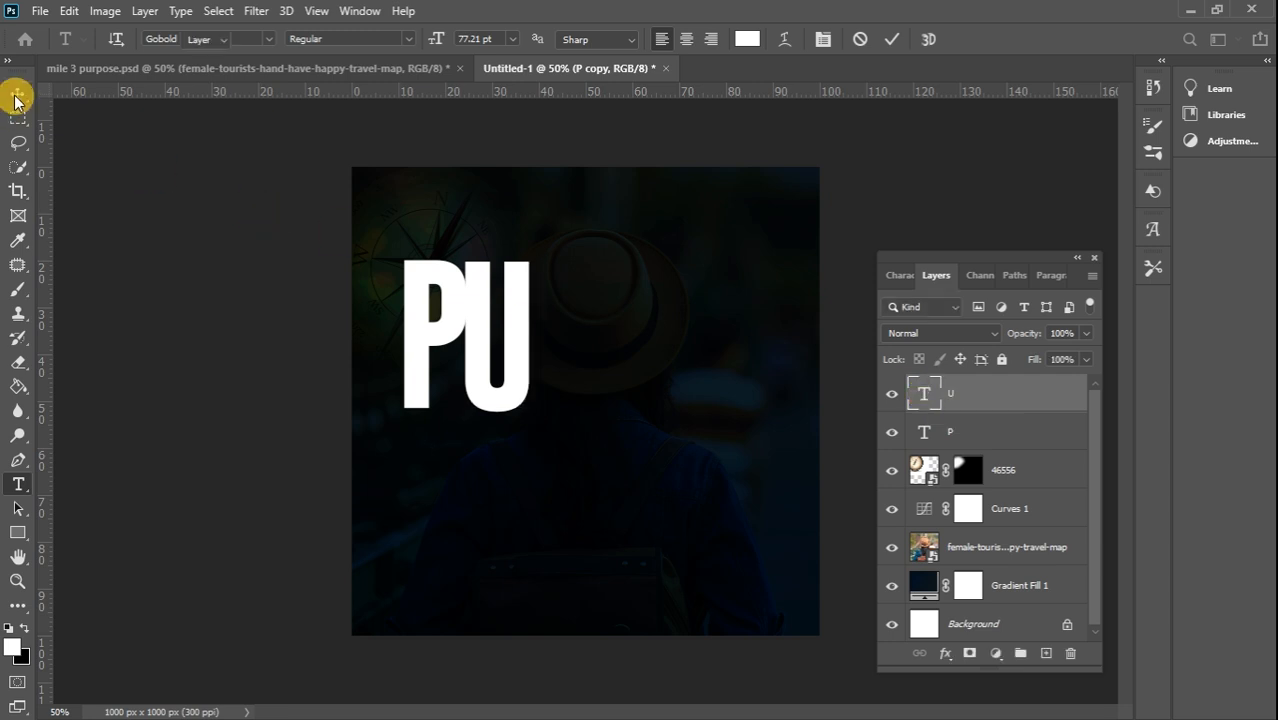
pyautogui.moveTo(1033, 401); pyautogui.dragTo(1033, 443)
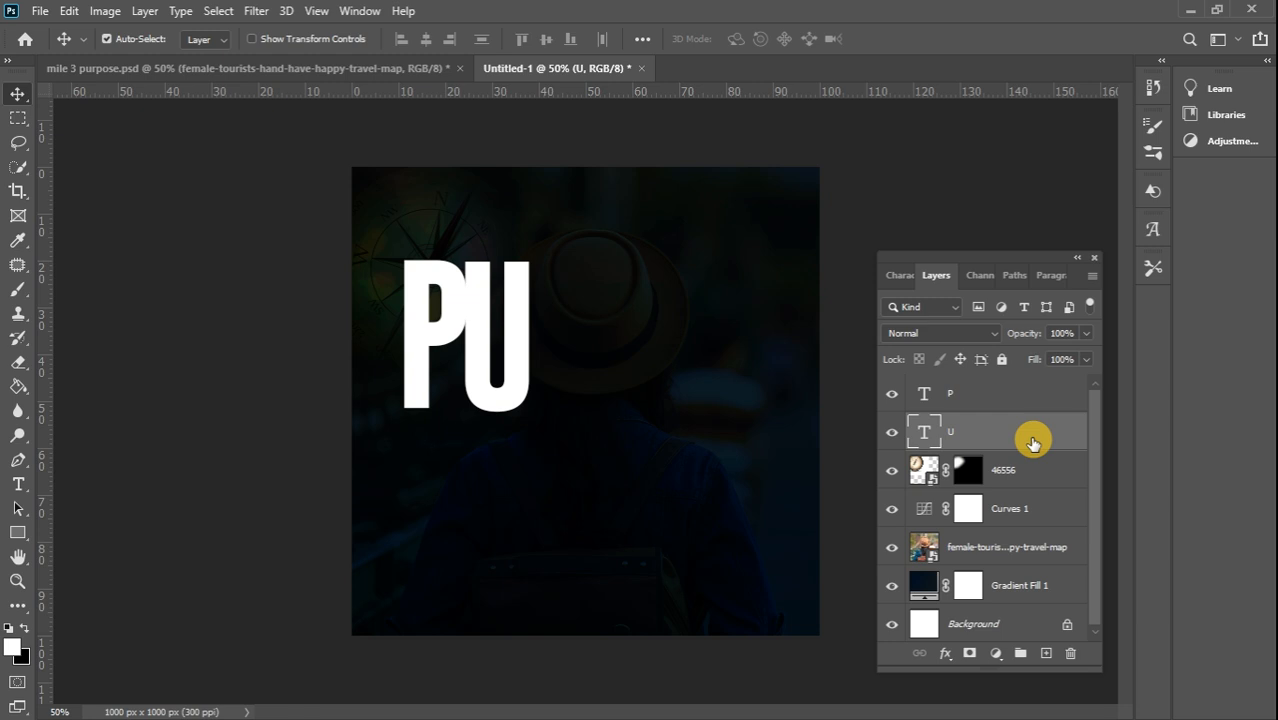
# - Duplicate the U slightly to its right, stack the copy beneath the U layer, and change its text to "R"
pyautogui.moveTo(513, 361); pyautogui.dragTo(553, 362)
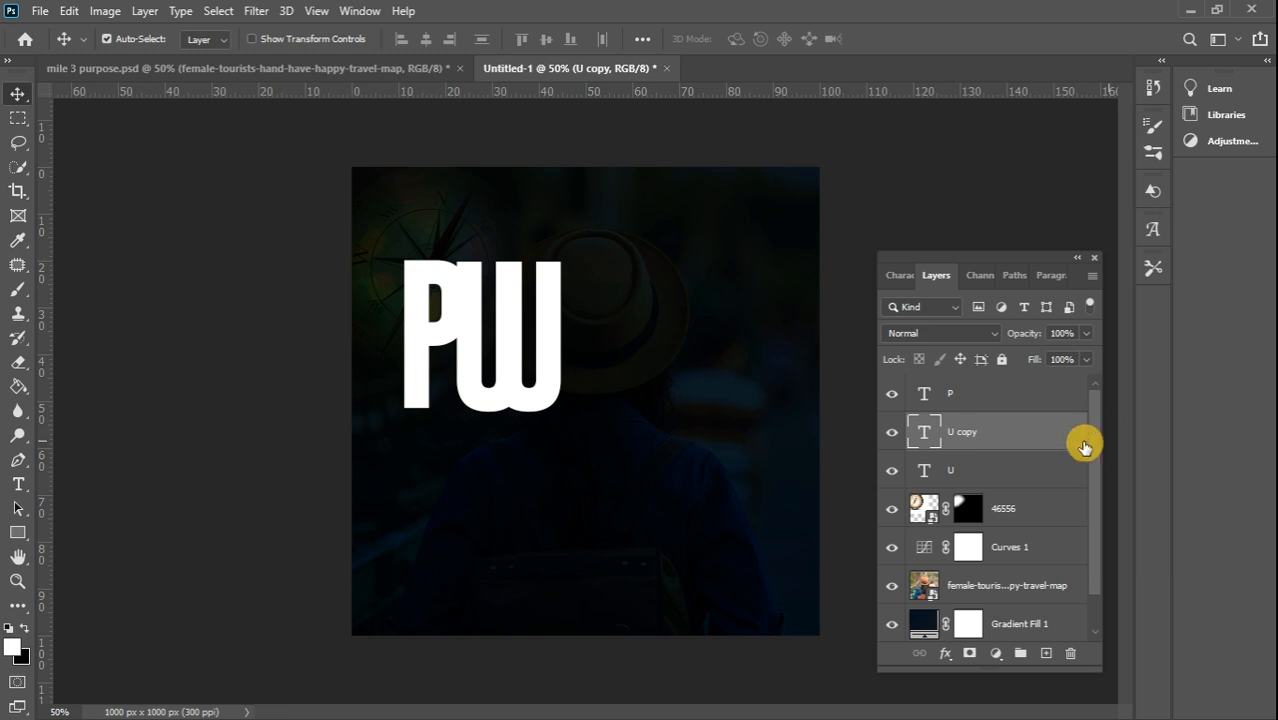
pyautogui.moveTo(1058, 437); pyautogui.dragTo(1049, 476)
pyautogui.doubleClick(925, 470)
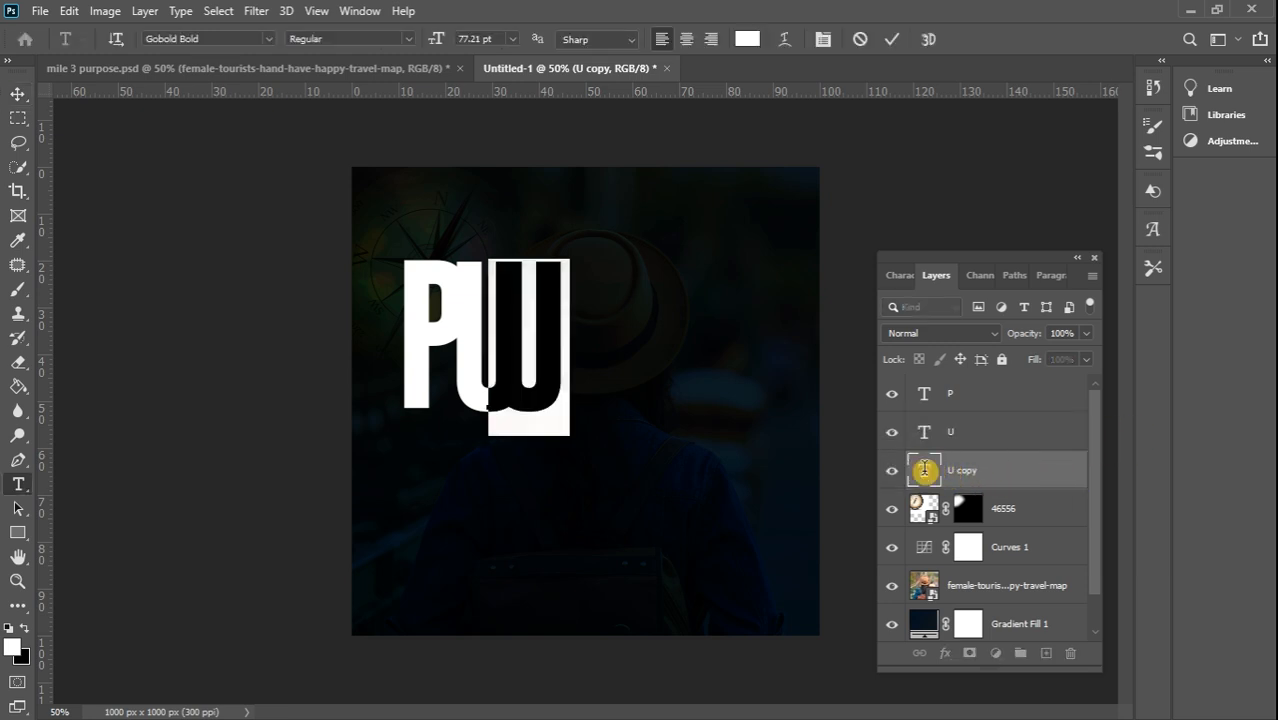
pyautogui.write('R')
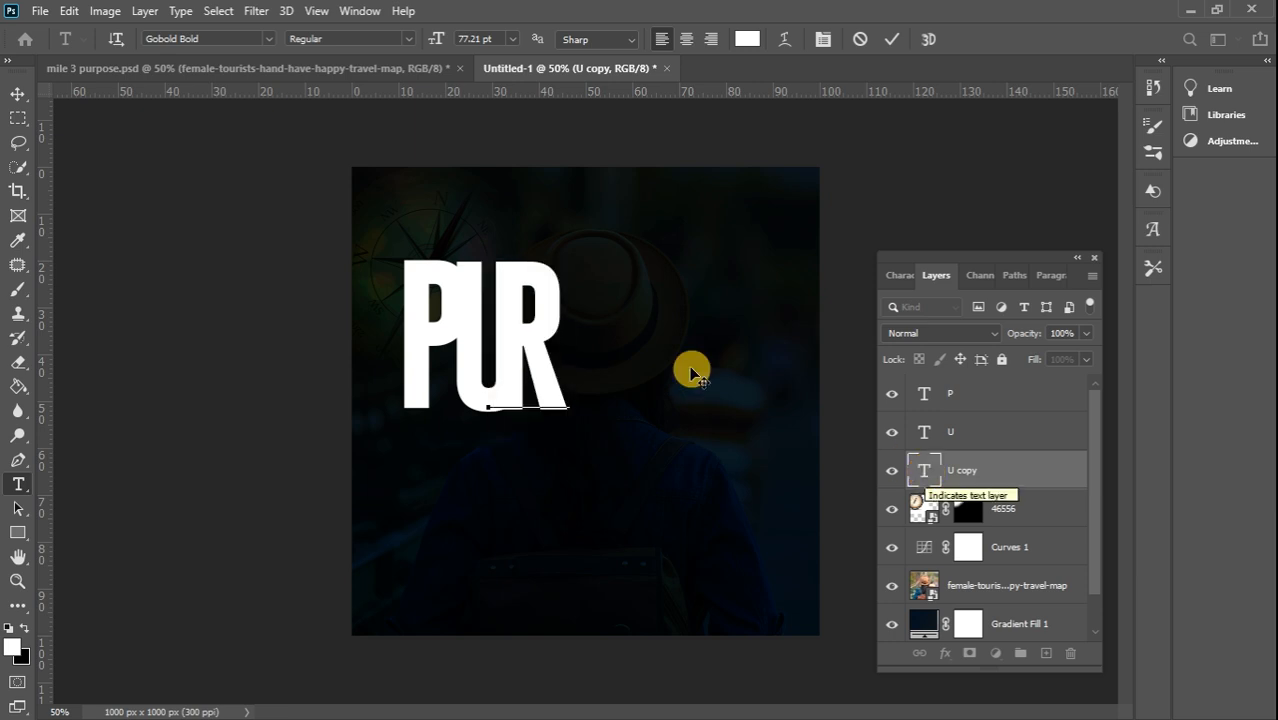
pyautogui.click(20, 98)
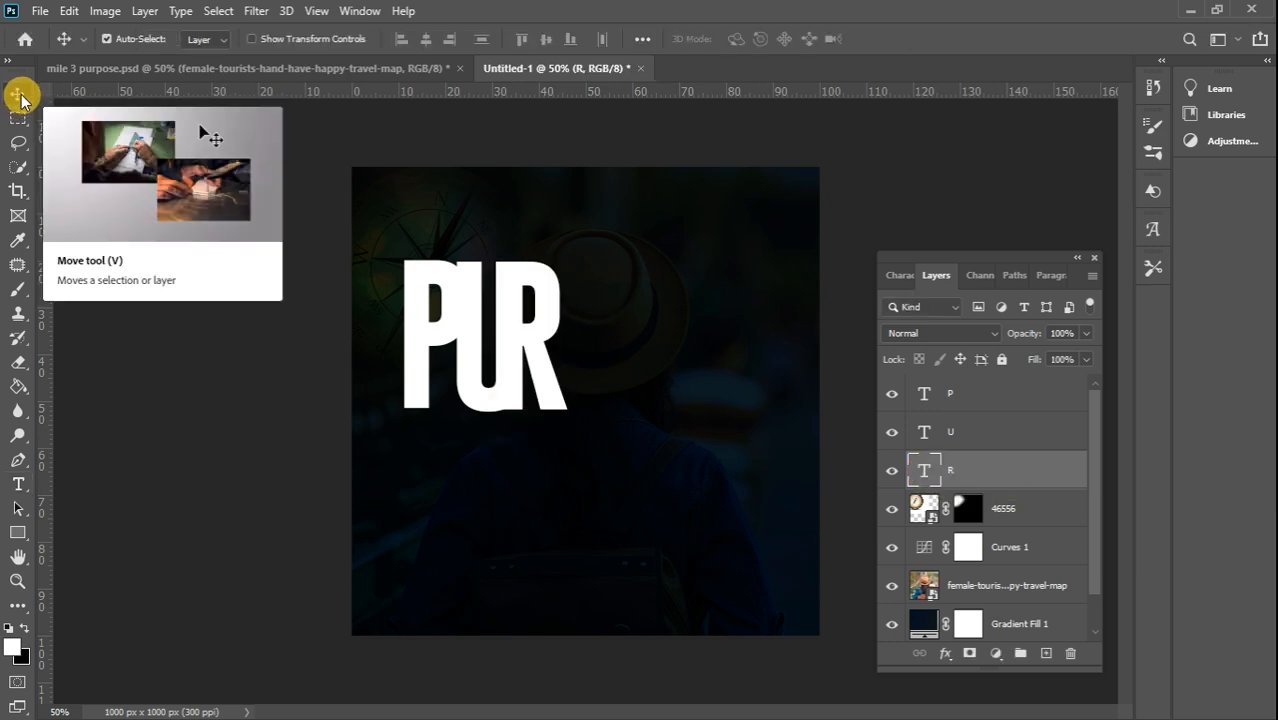
# - Duplicate the R beneath its layer as a letter "P" and move it right so it slightly overlaps the R
pyautogui.hotkey('ctrl', 'j')
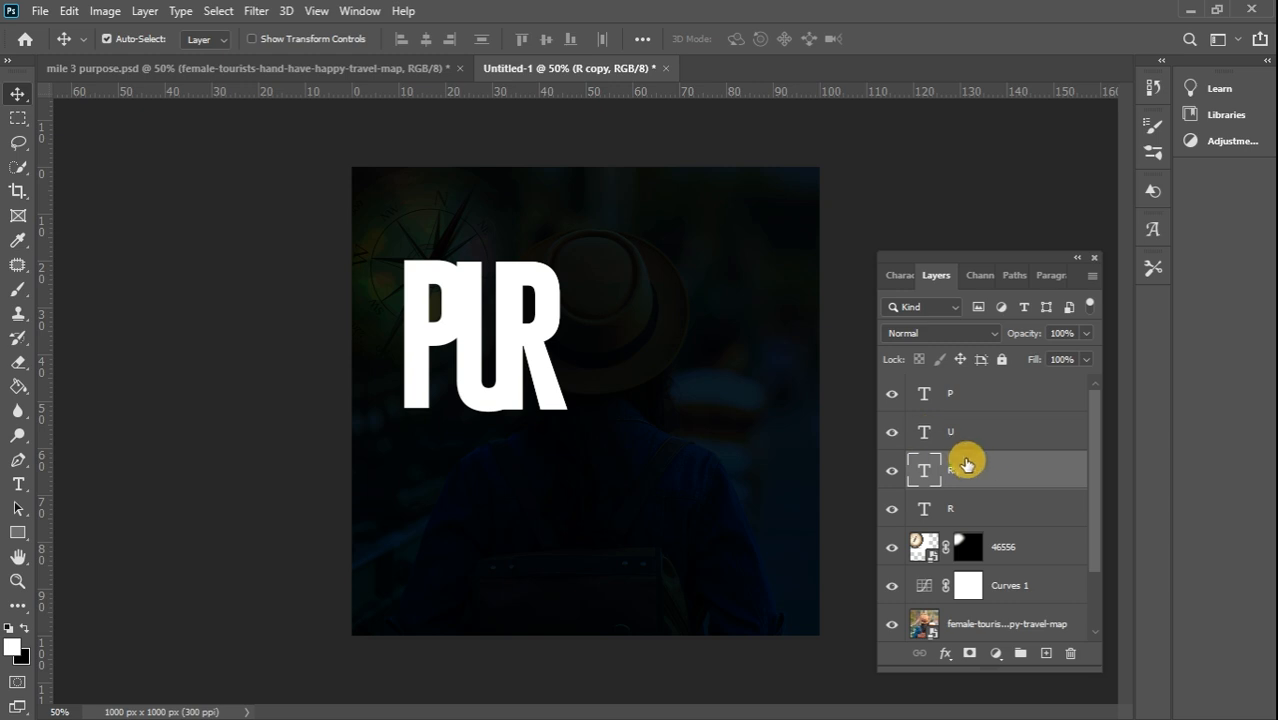
pyautogui.moveTo(1010, 476); pyautogui.dragTo(1006, 513)
pyautogui.doubleClick(926, 511)
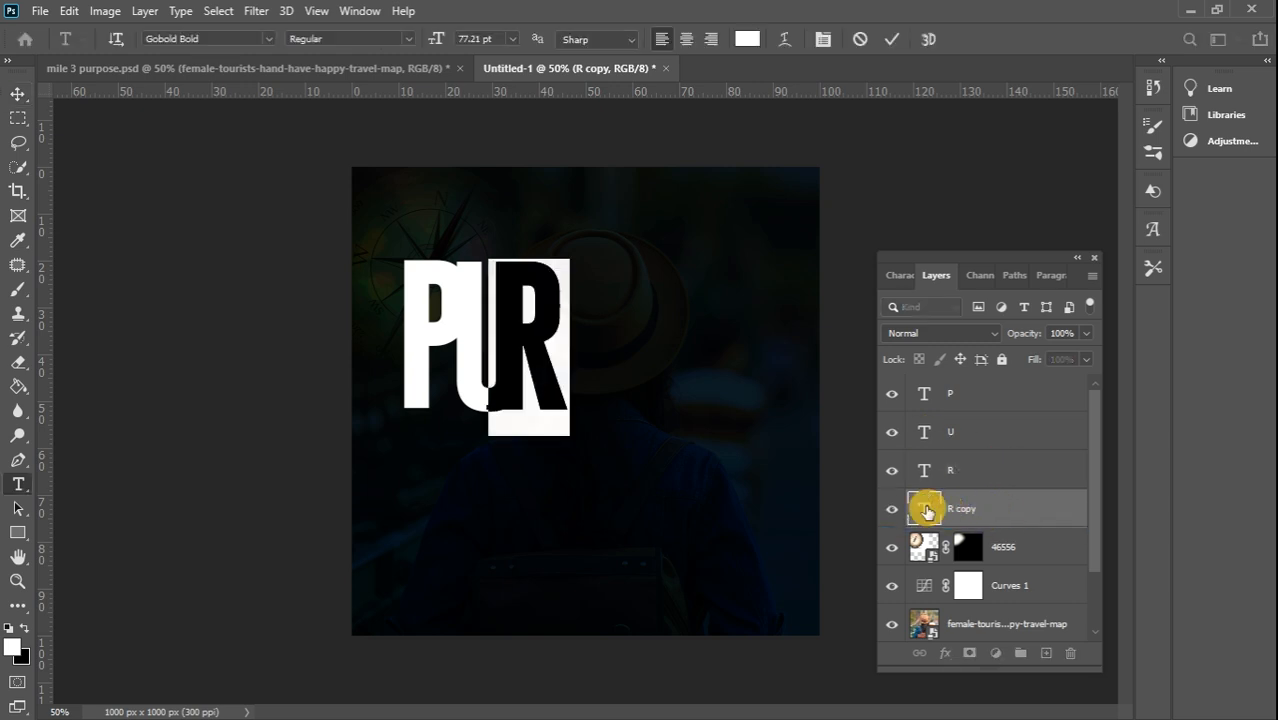
pyautogui.write('P')
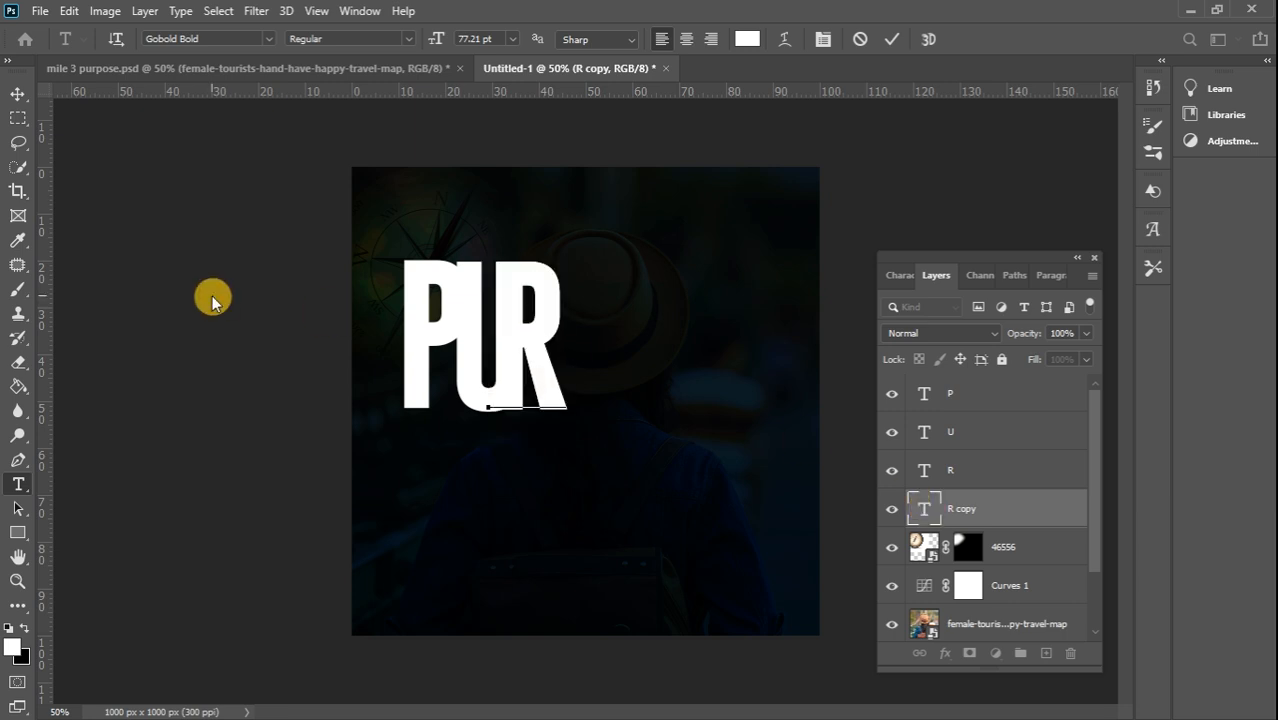
pyautogui.click(19, 98)
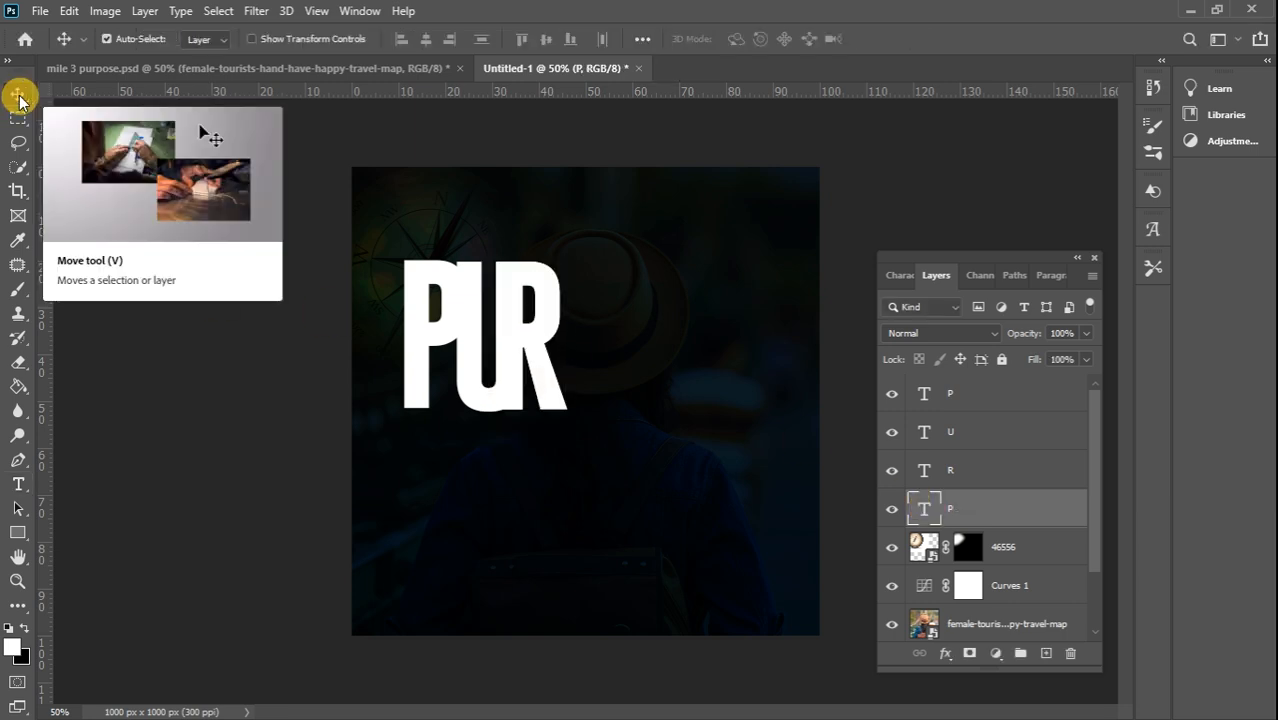
pyautogui.hotkey('ctrl', 't')
pyautogui.moveTo(527, 282); pyautogui.dragTo(576, 269)
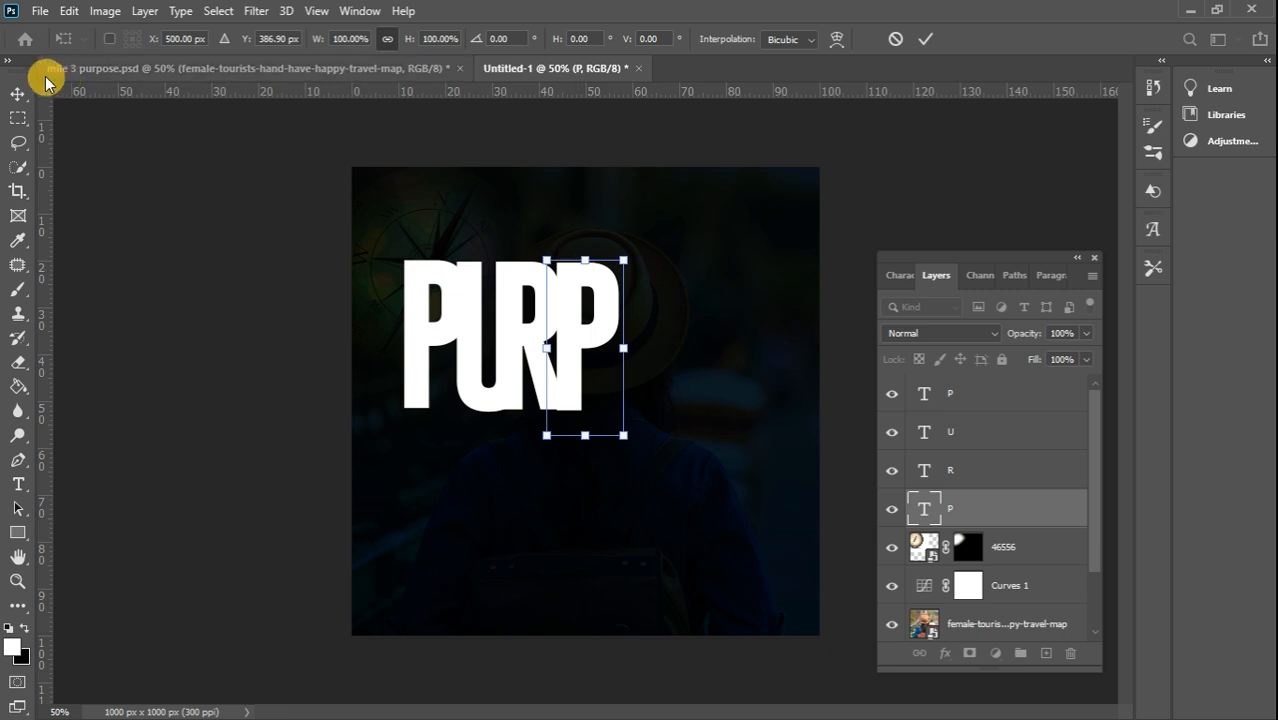
pyautogui.click(18, 93)
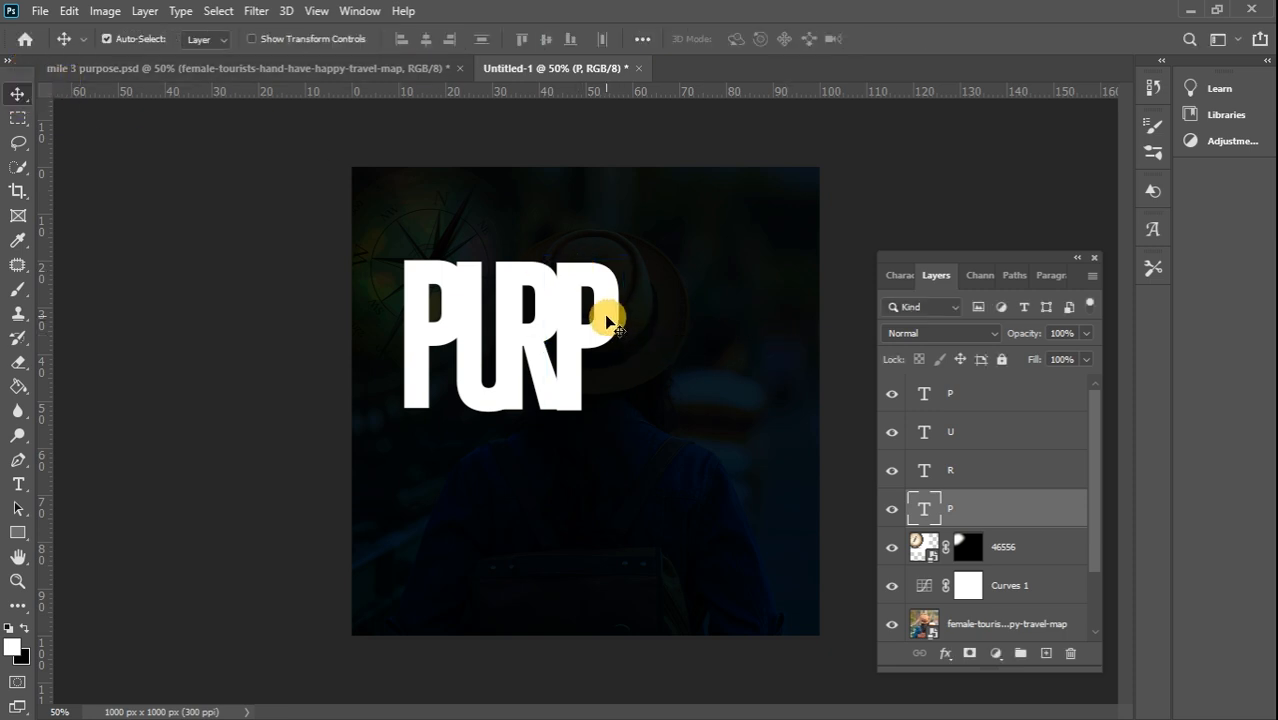
# - Duplicate the second P beneath its layer as a letter "O" and move it right so it overlaps the P's edge
pyautogui.hotkey('ctrl', 'j')
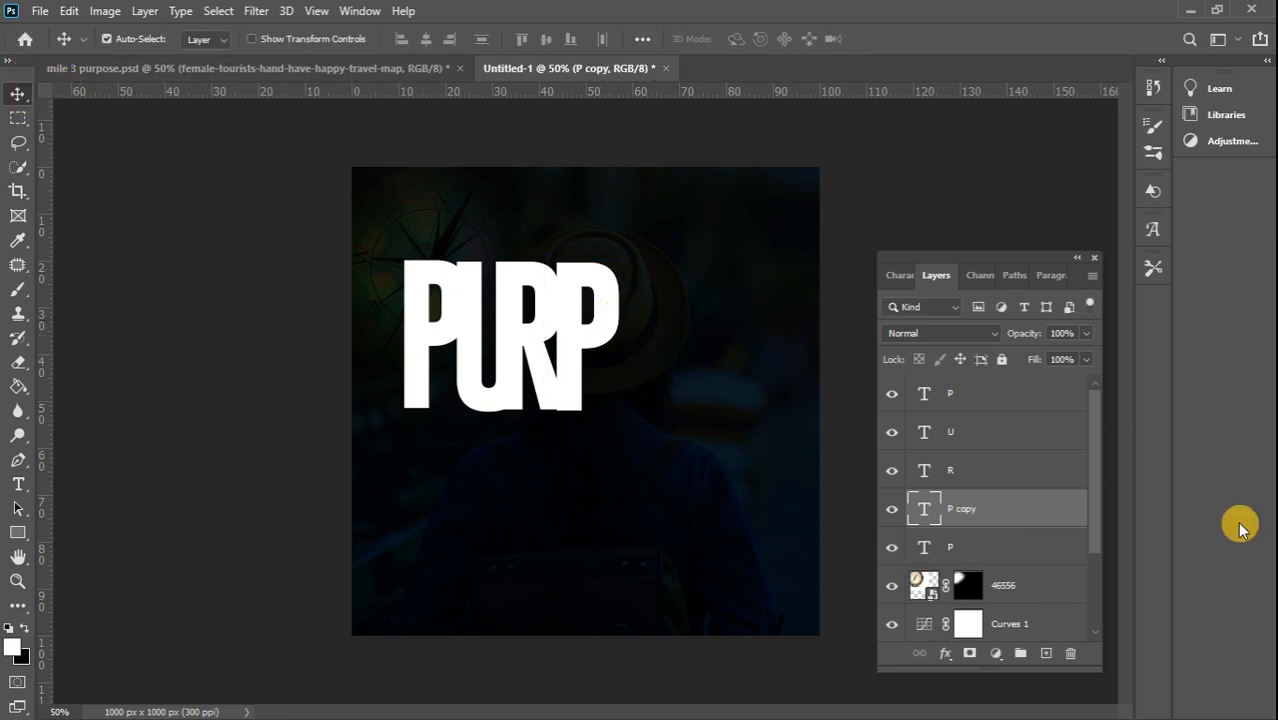
pyautogui.moveTo(1058, 511); pyautogui.dragTo(1038, 553)
pyautogui.doubleClick(922, 543)
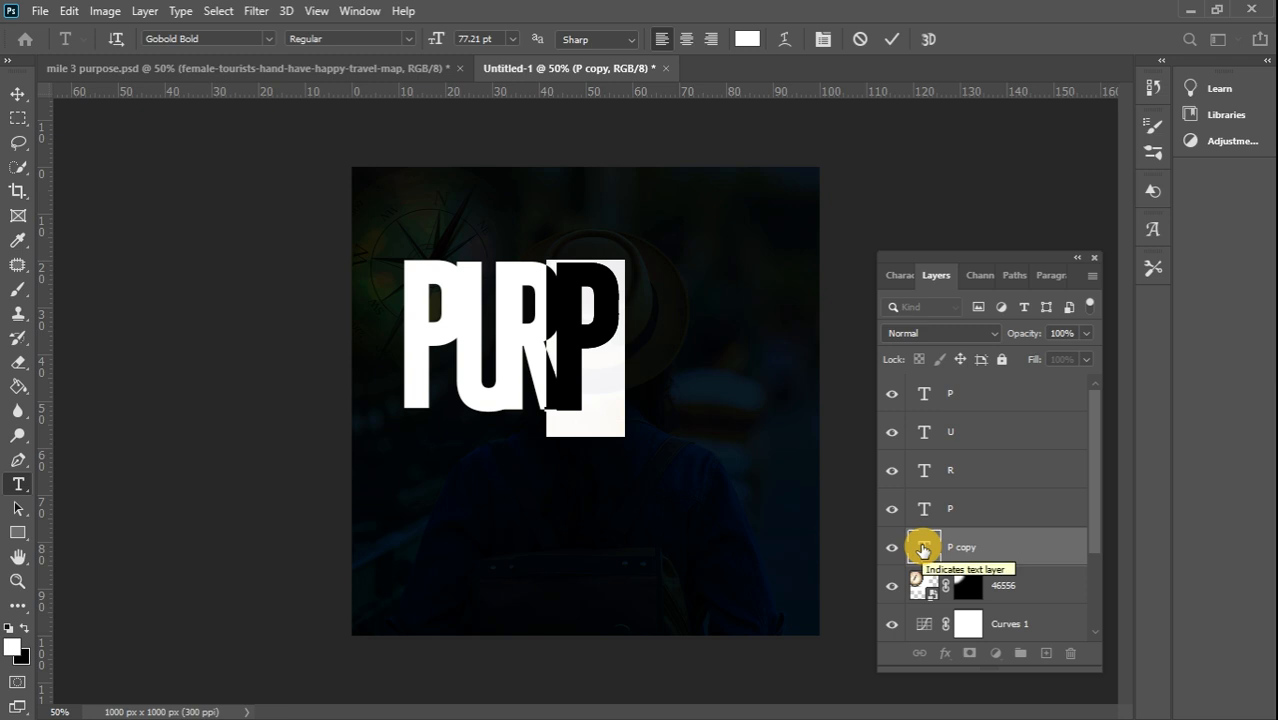
pyautogui.write('B')
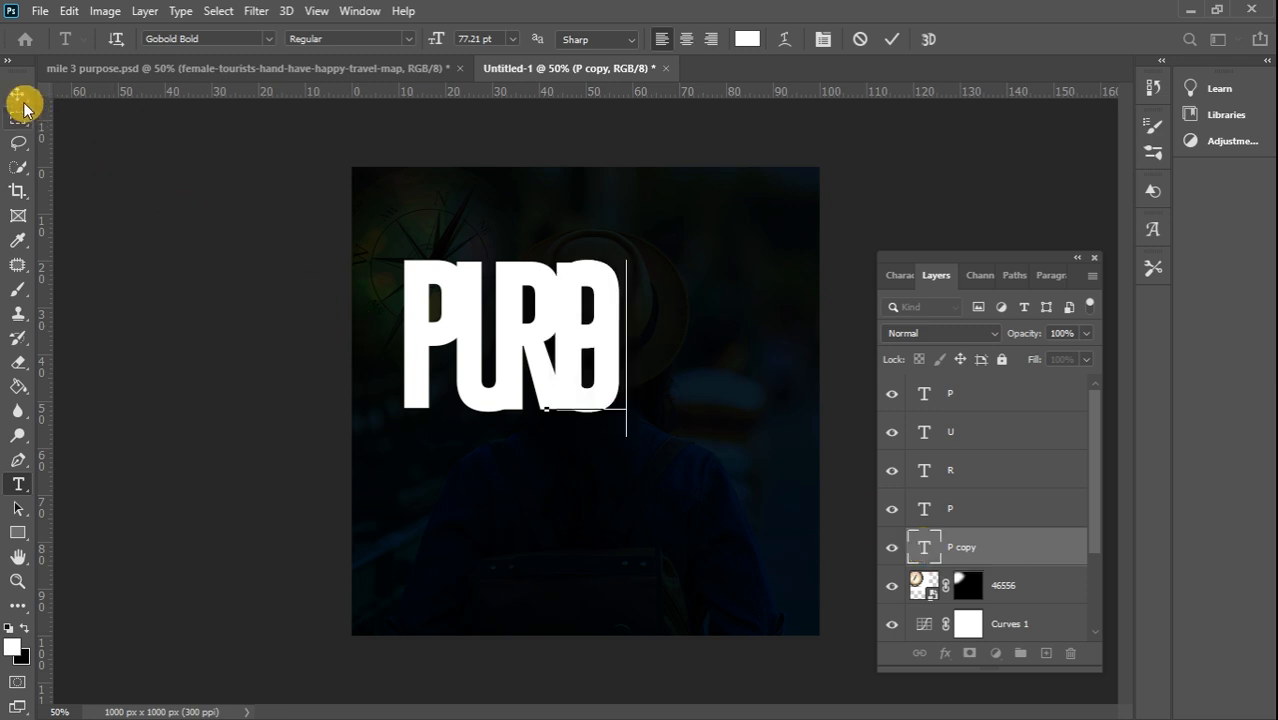
pyautogui.click(17, 97)
pyautogui.hotkey('ctrl', 't')
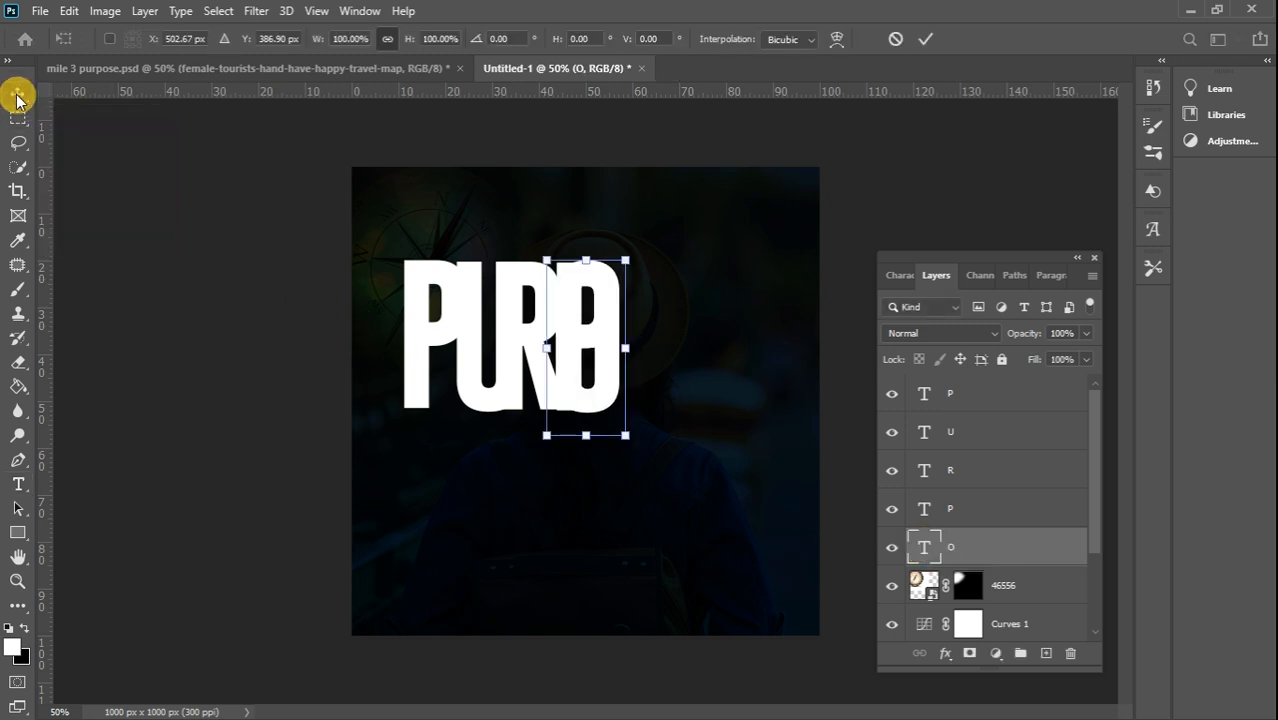
pyautogui.moveTo(608, 346); pyautogui.dragTo(652, 345)
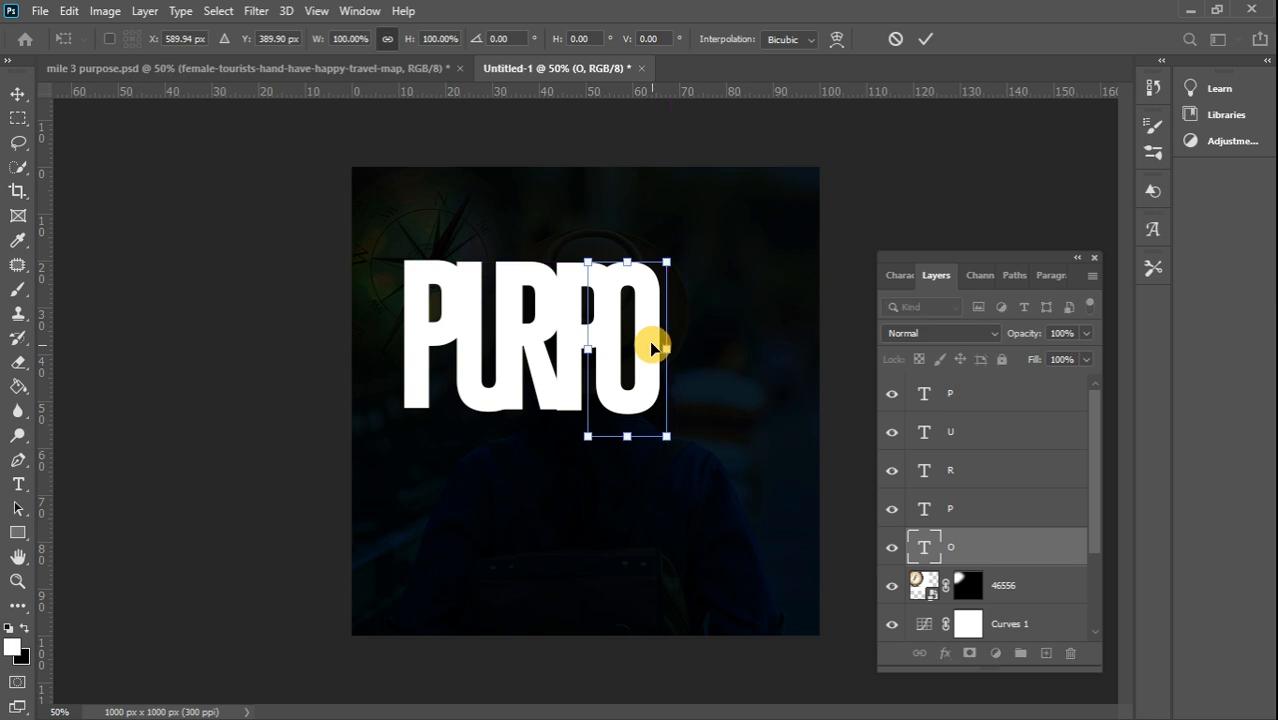
pyautogui.click(15, 94)
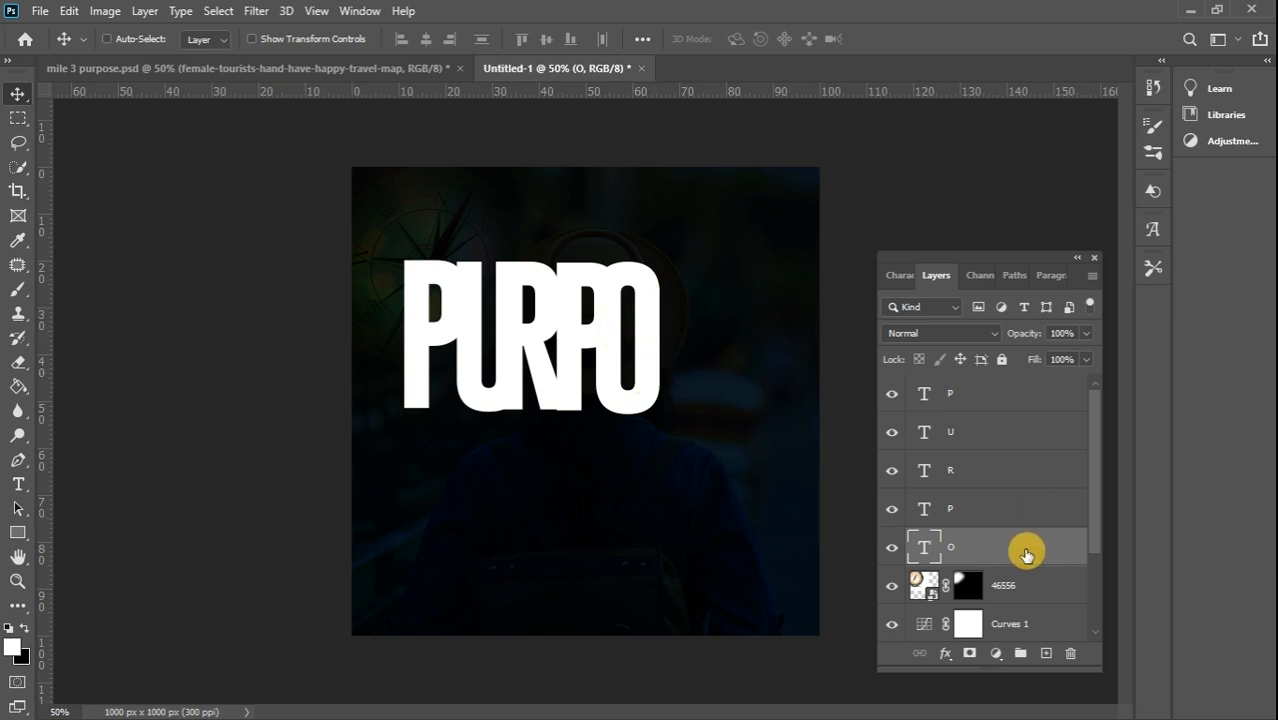
# - Duplicate the O beneath its layer as a letter "S" and move it right so it overlaps the O's edge
pyautogui.hotkey('ctrl', 'j')
pyautogui.moveTo(1022, 553); pyautogui.dragTo(1017, 590)
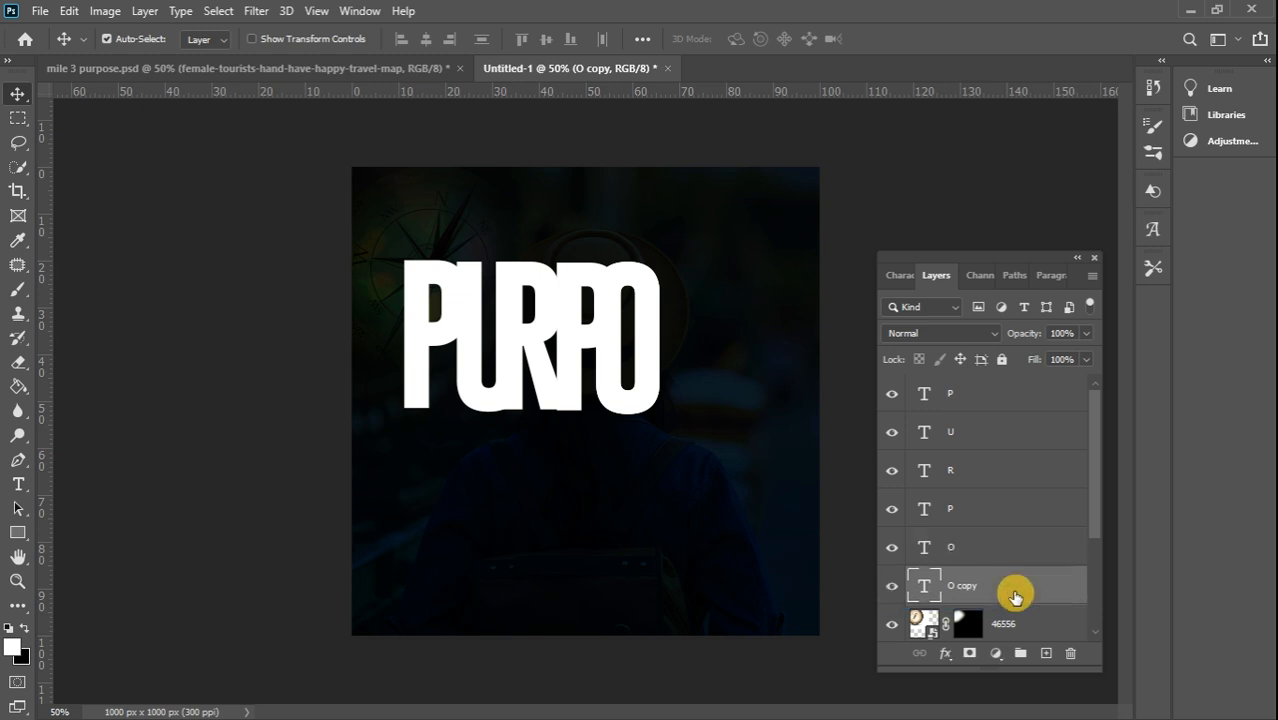
pyautogui.doubleClick(926, 586)
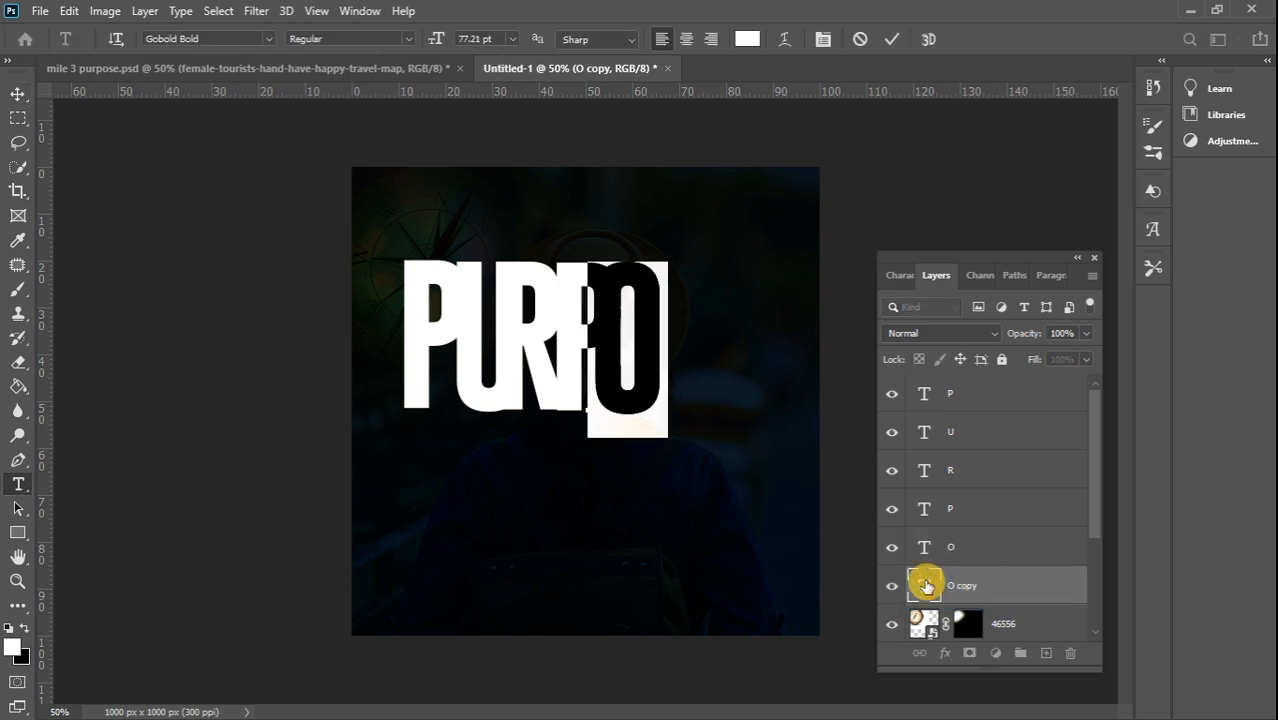
pyautogui.write('S')
pyautogui.click(17, 96)
pyautogui.hotkey('ctrl', 't')
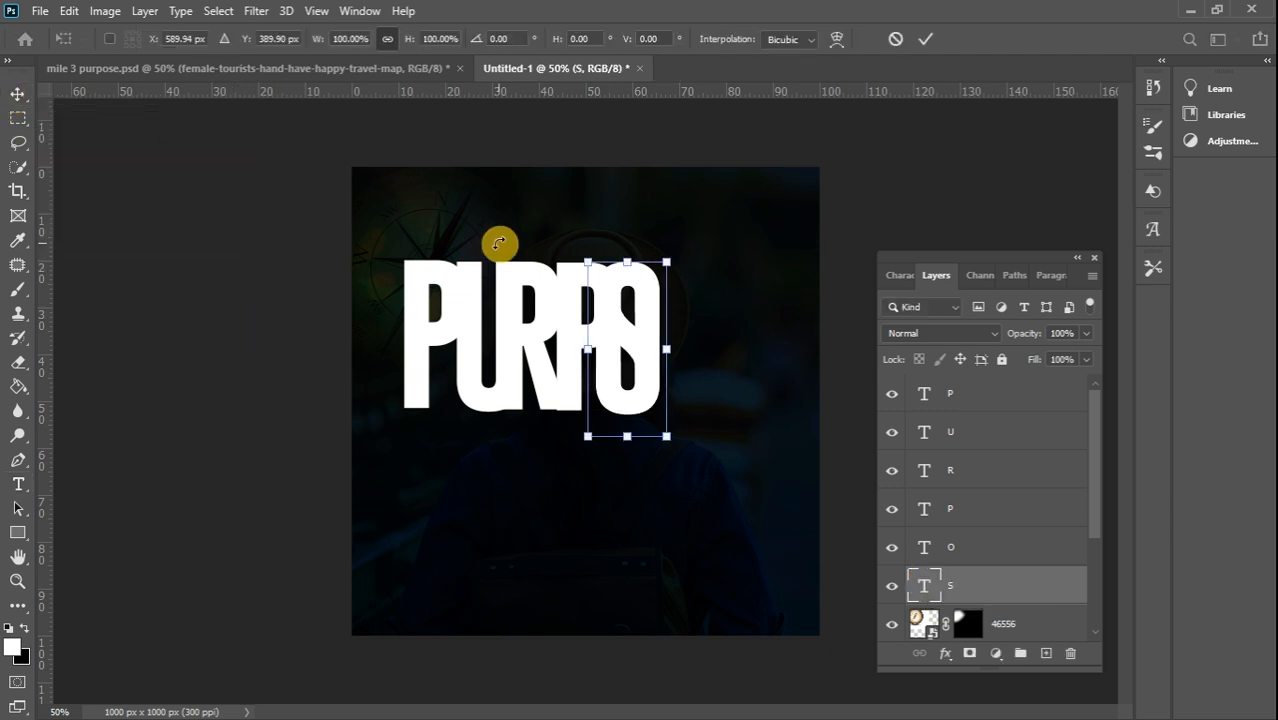
pyautogui.moveTo(620, 340); pyautogui.dragTo(674, 347)
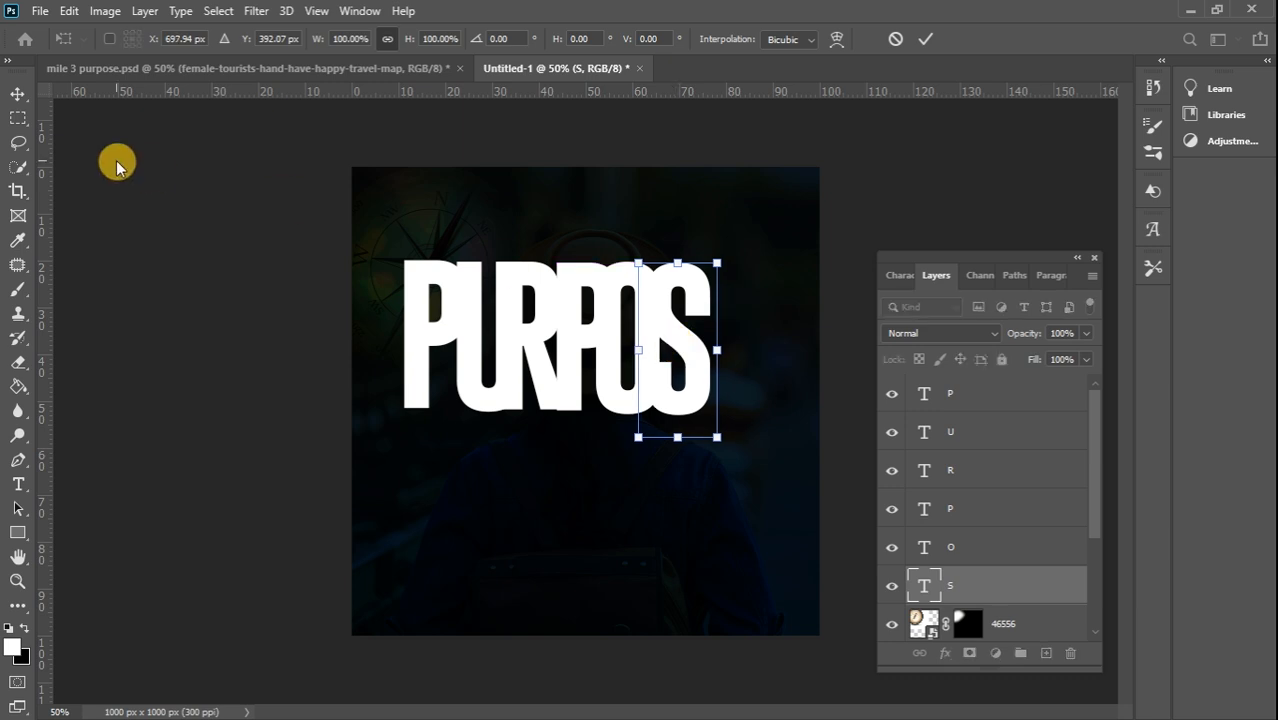
pyautogui.click(17, 95)
# - Duplicate the S, offset one of the two to the right, and change its text to "E" to complete PURPOSE
pyautogui.hotkey('ctrl', 'j')
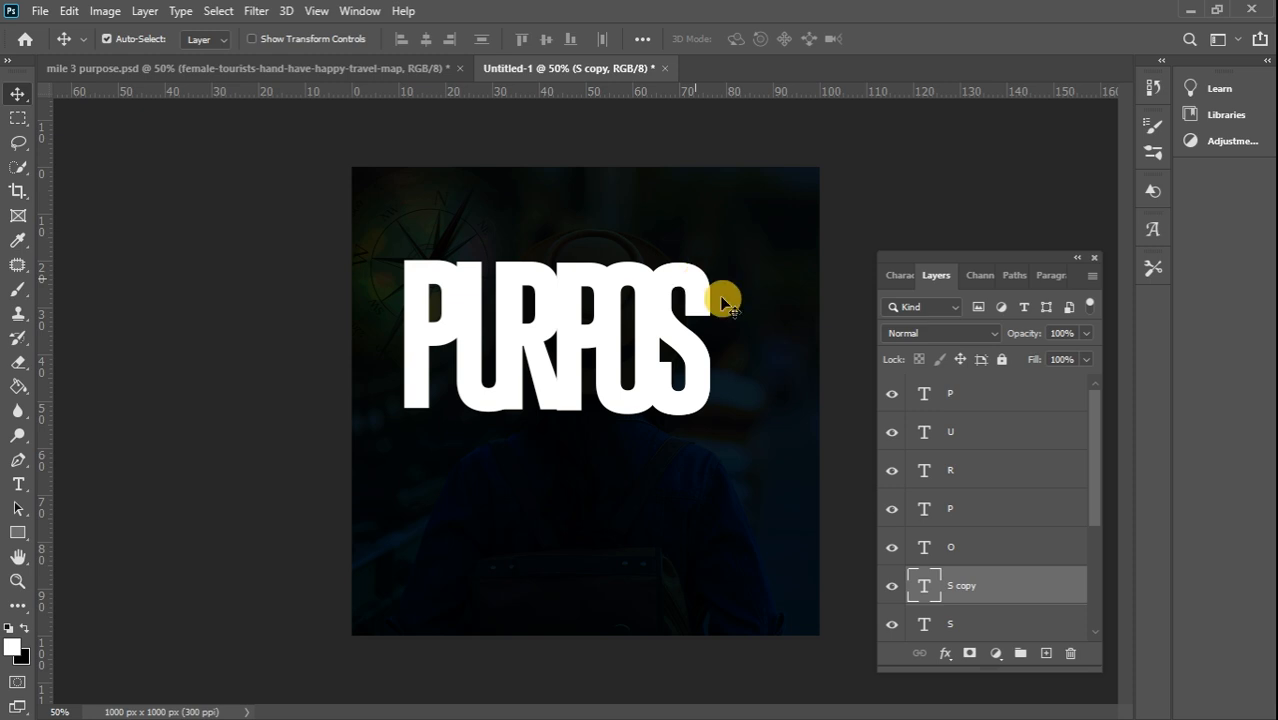
pyautogui.scroll(-3, 1092, 466)
pyautogui.moveTo(1021, 491); pyautogui.dragTo(1013, 521)
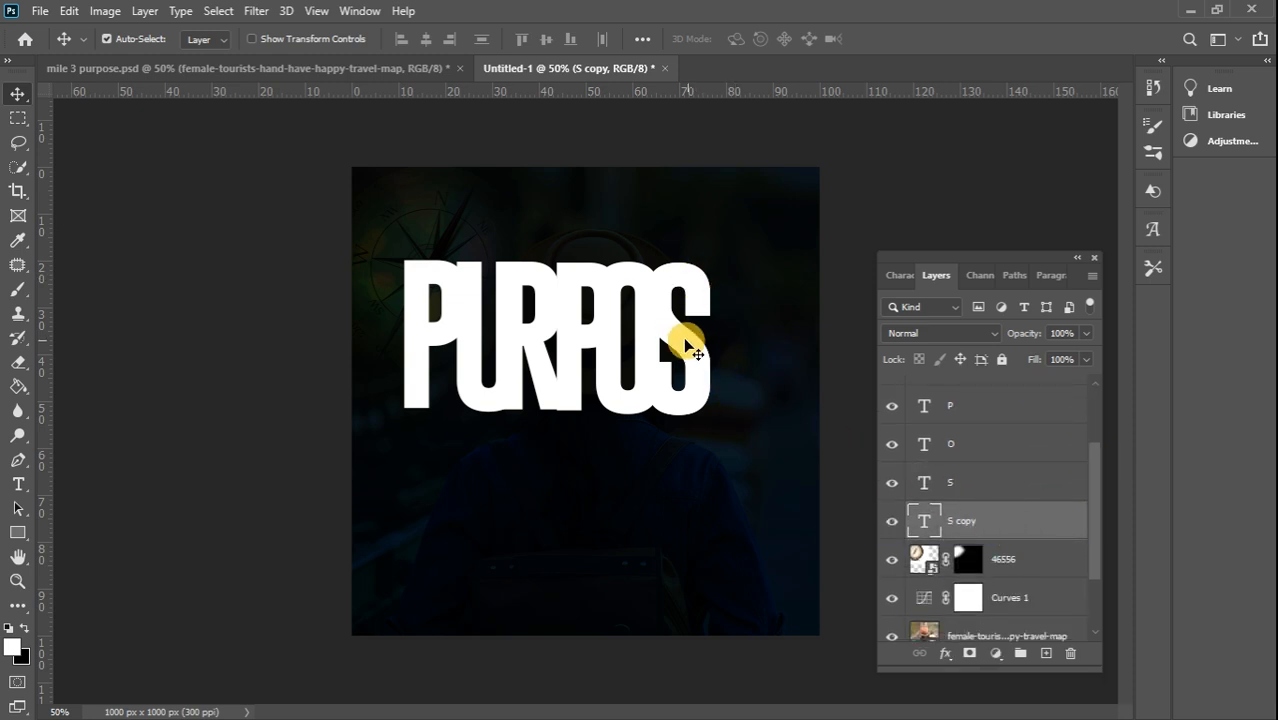
pyautogui.moveTo(676, 348); pyautogui.dragTo(713, 337)
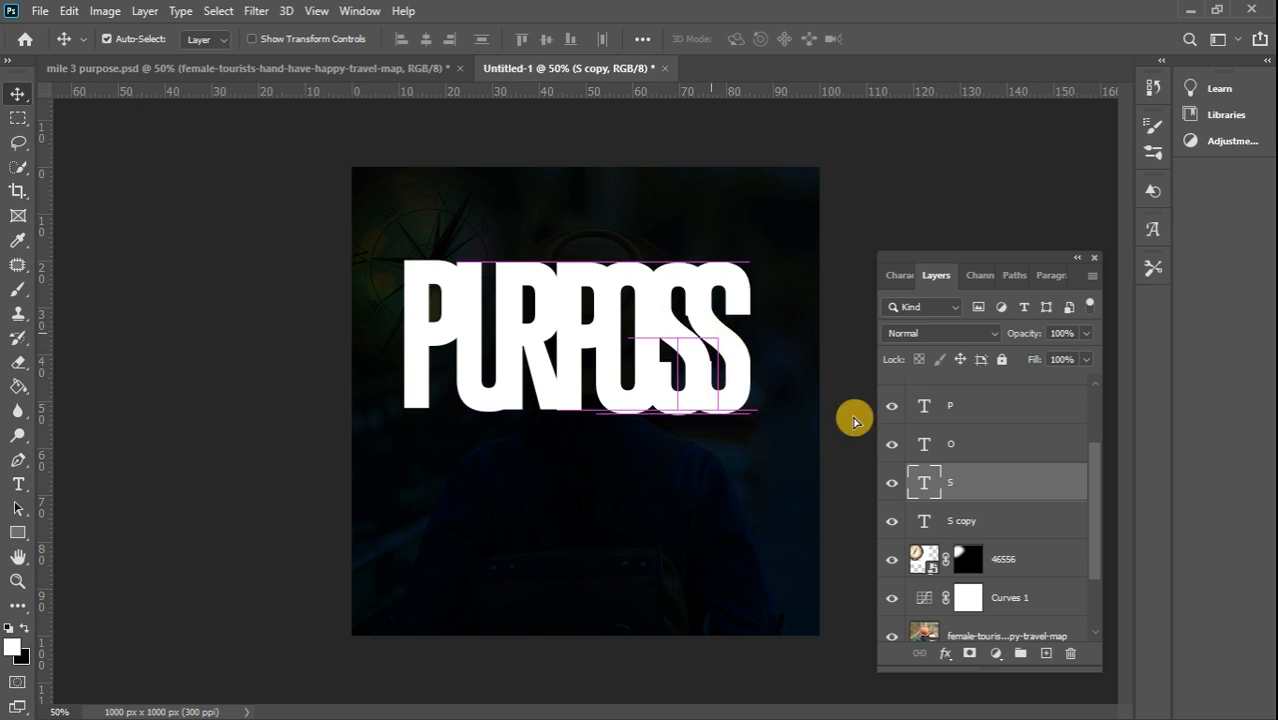
pyautogui.doubleClick(927, 484)
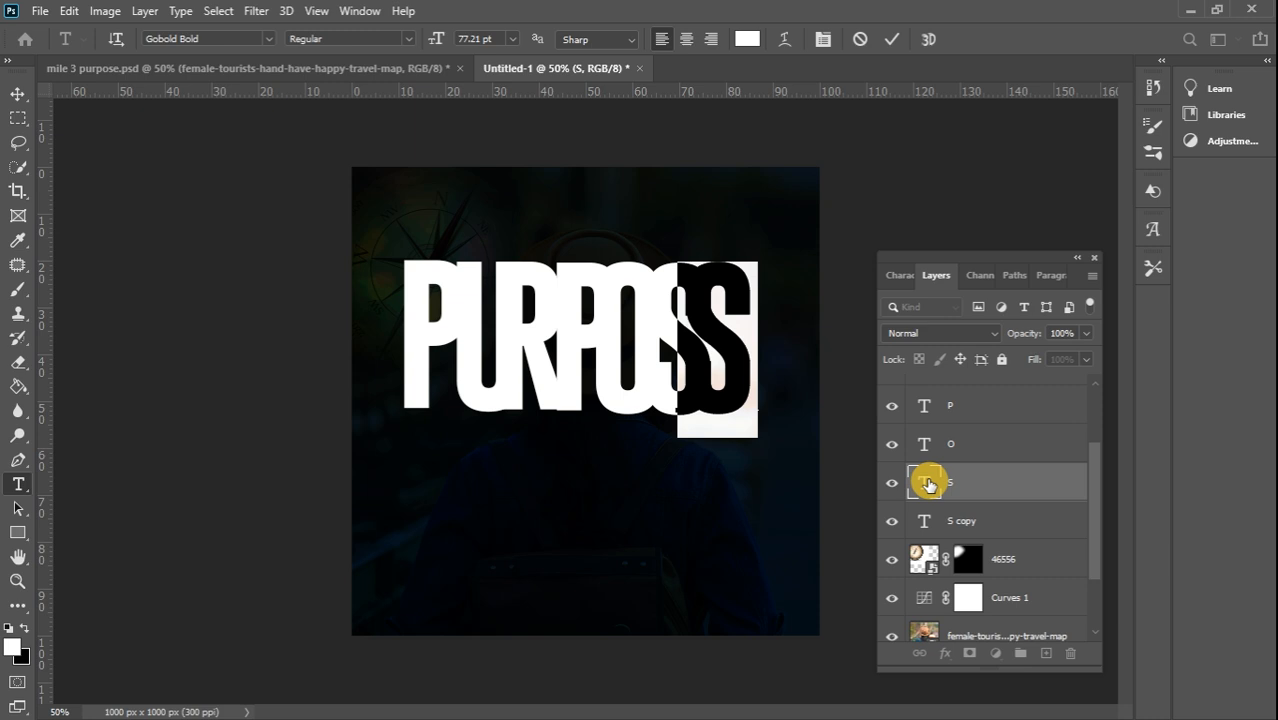
pyautogui.write('E')
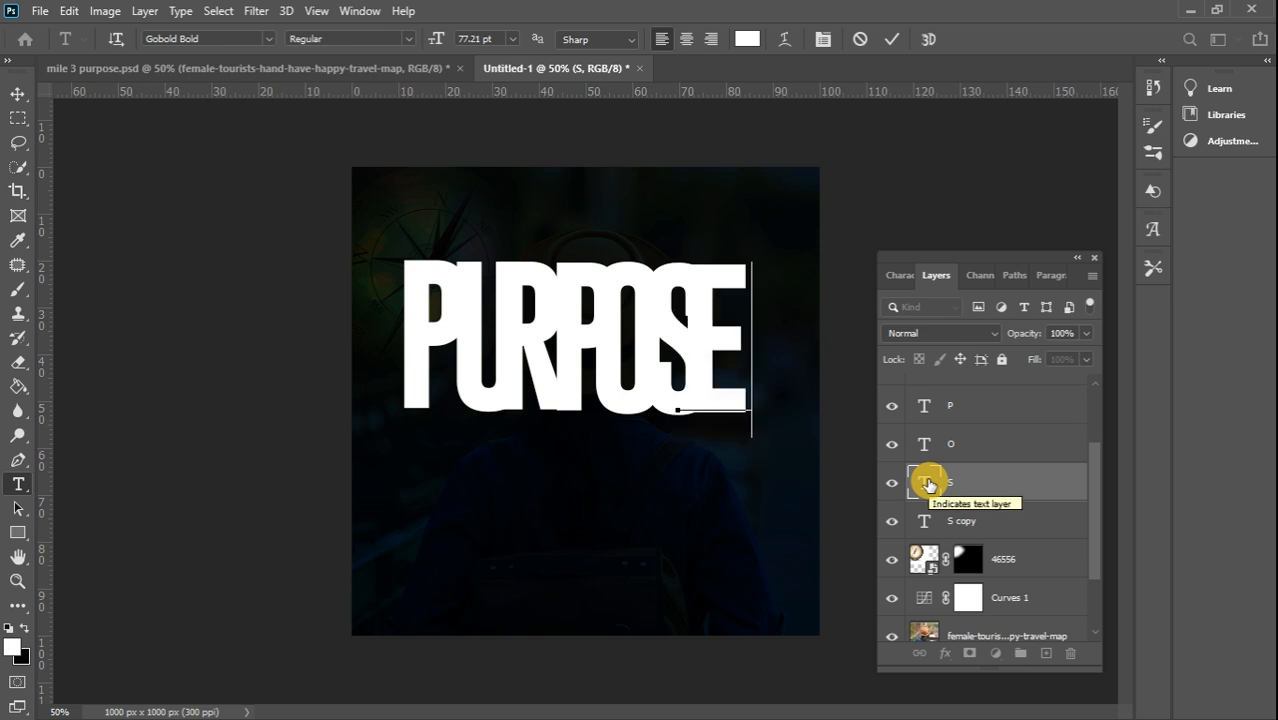
pyautogui.click(18, 97)
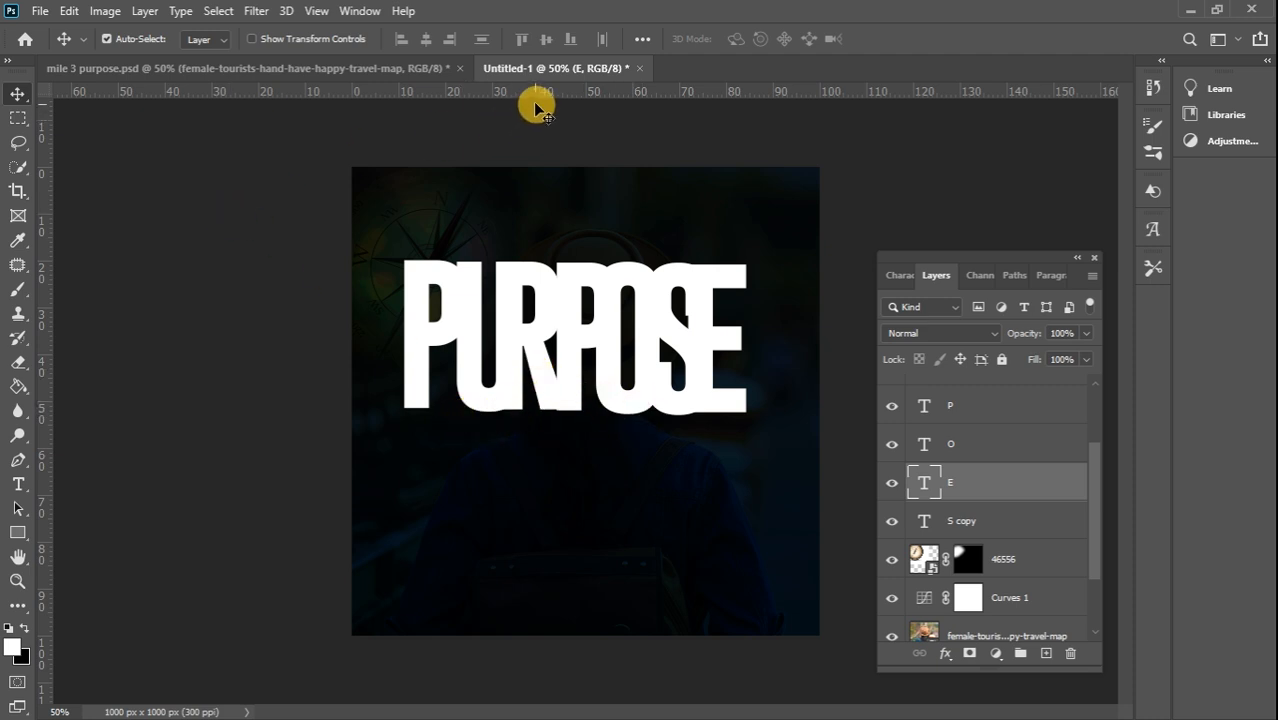
# - Place a horizontal guide along the title's baseline, nudge the R, E and S vertically to align with it, and hide the guide
pyautogui.moveTo(528, 94); pyautogui.dragTo(485, 418)
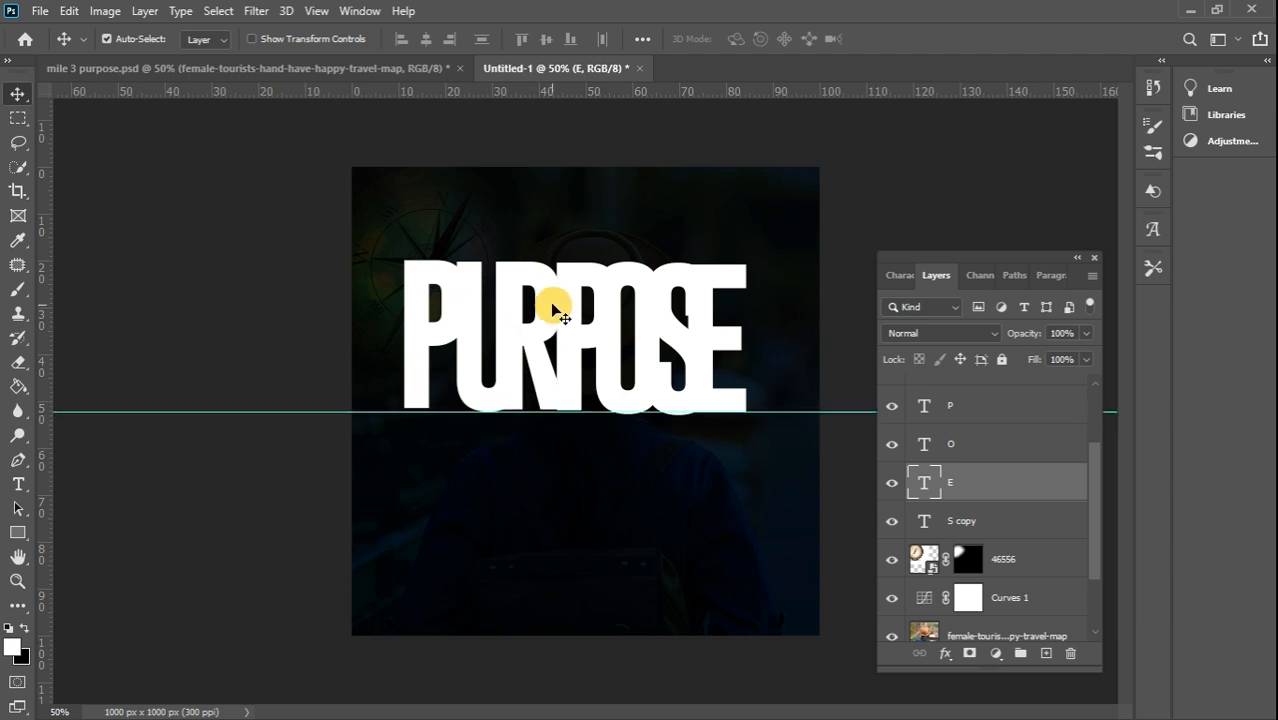
pyautogui.click(533, 274)
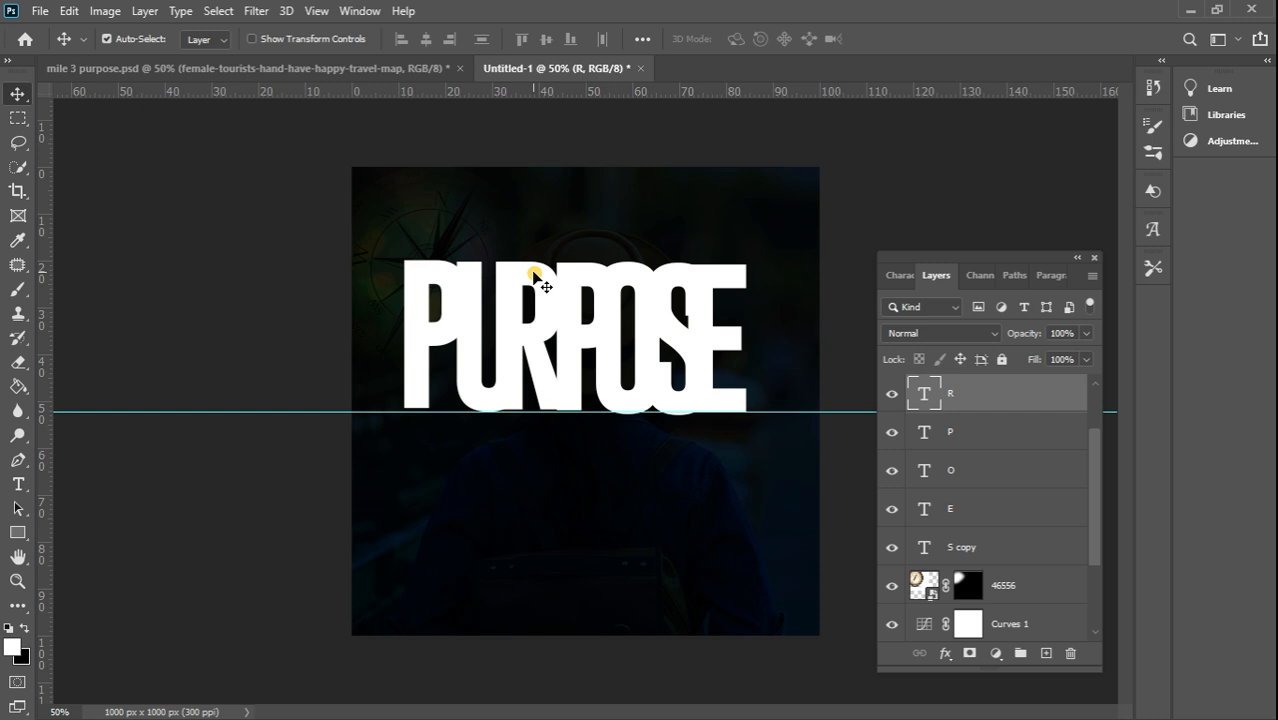
pyautogui.click(533, 273)
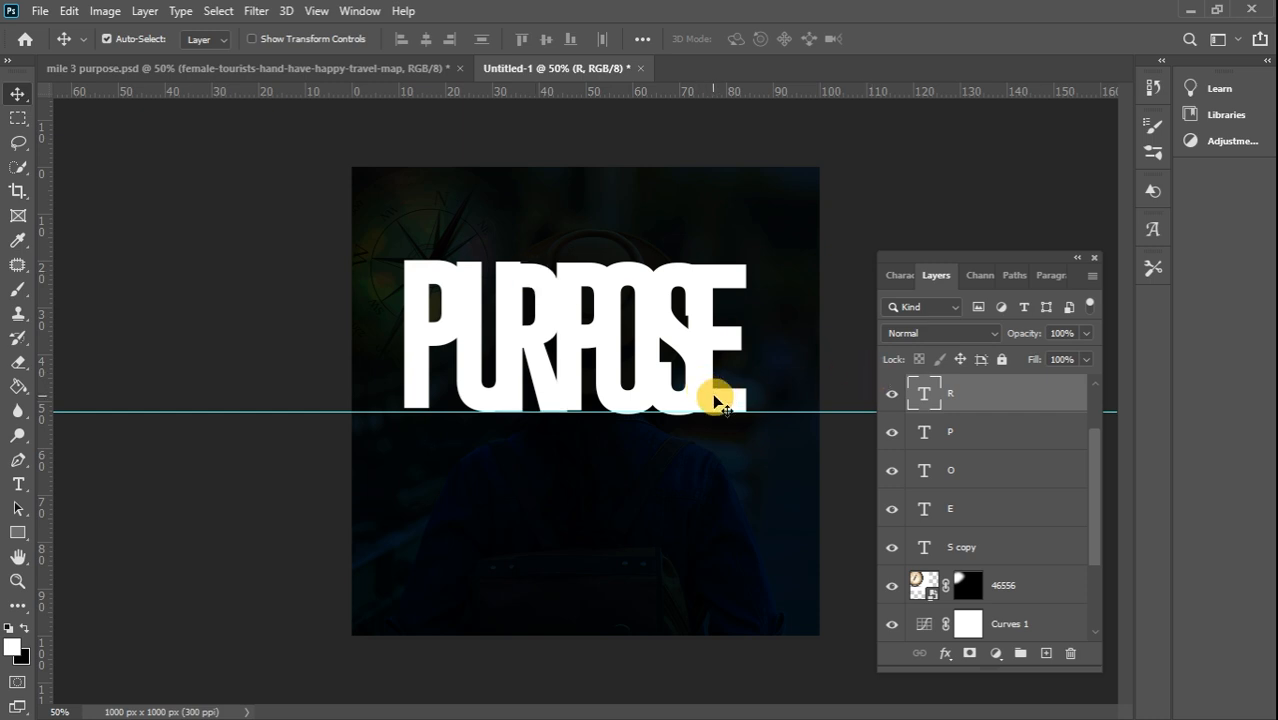
pyautogui.click(733, 404)
pyautogui.press('Down')
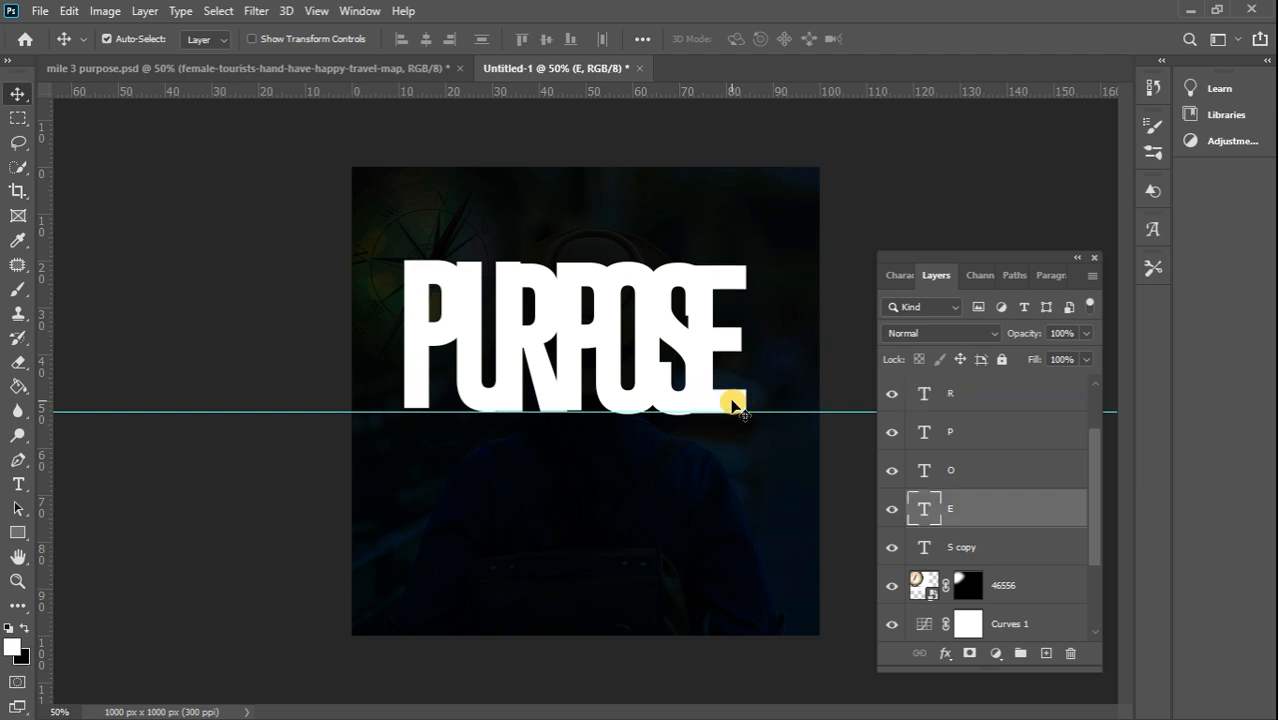
pyautogui.click(676, 404)
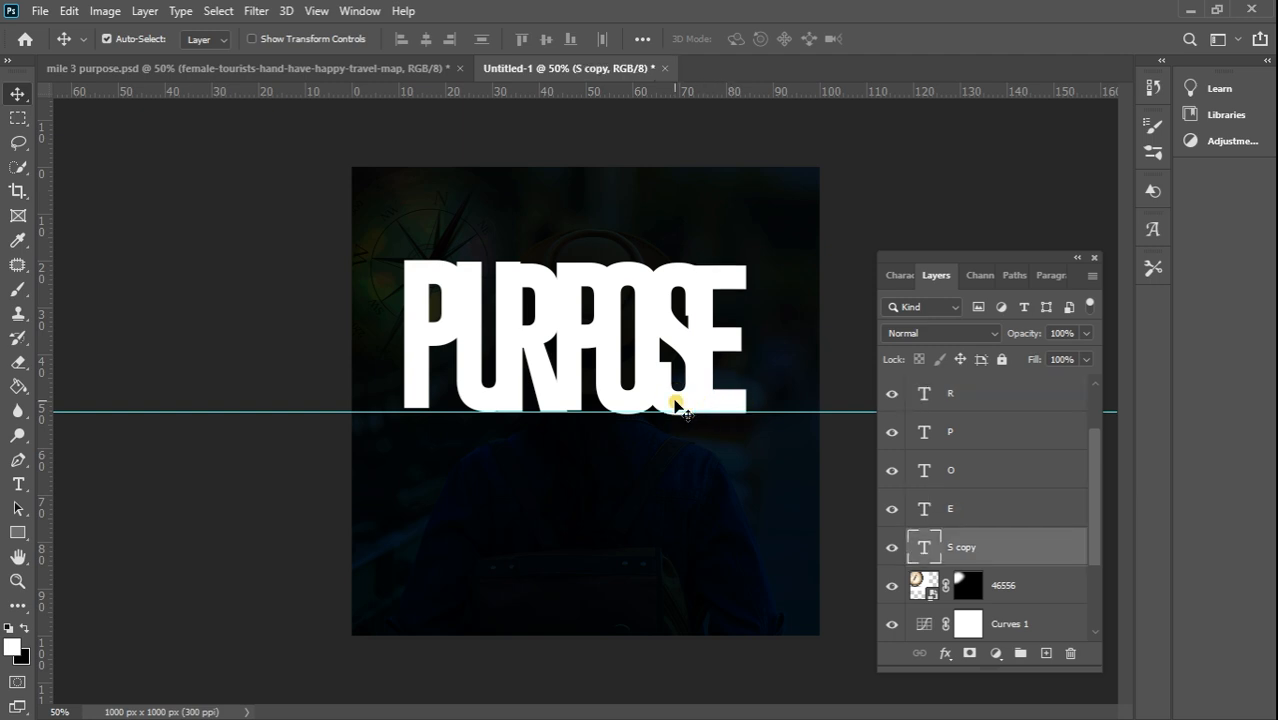
pyautogui.press('Up')
pyautogui.click(18, 118)
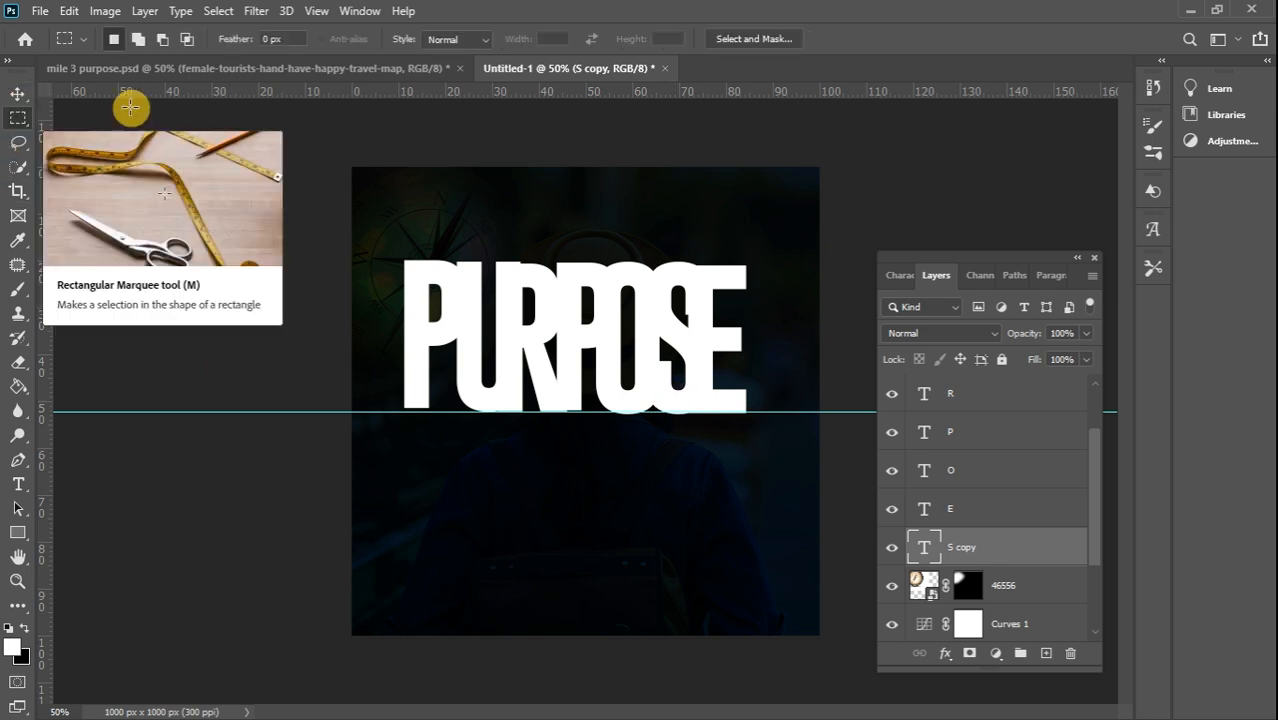
pyautogui.hotkey('ctrl', ';')
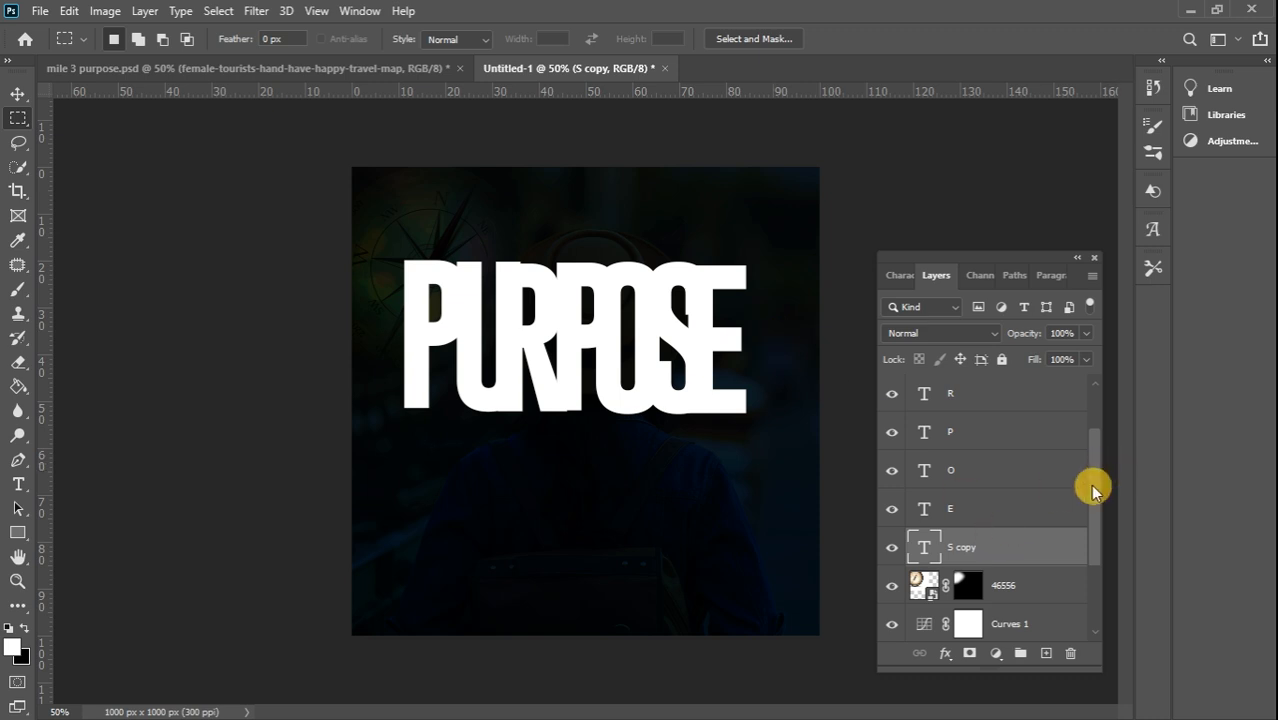
# - Add an empty layer directly above the U text layer and load the U's outline as a selection
pyautogui.moveTo(1093, 485); pyautogui.dragTo(1094, 430)
pyautogui.click(985, 394)
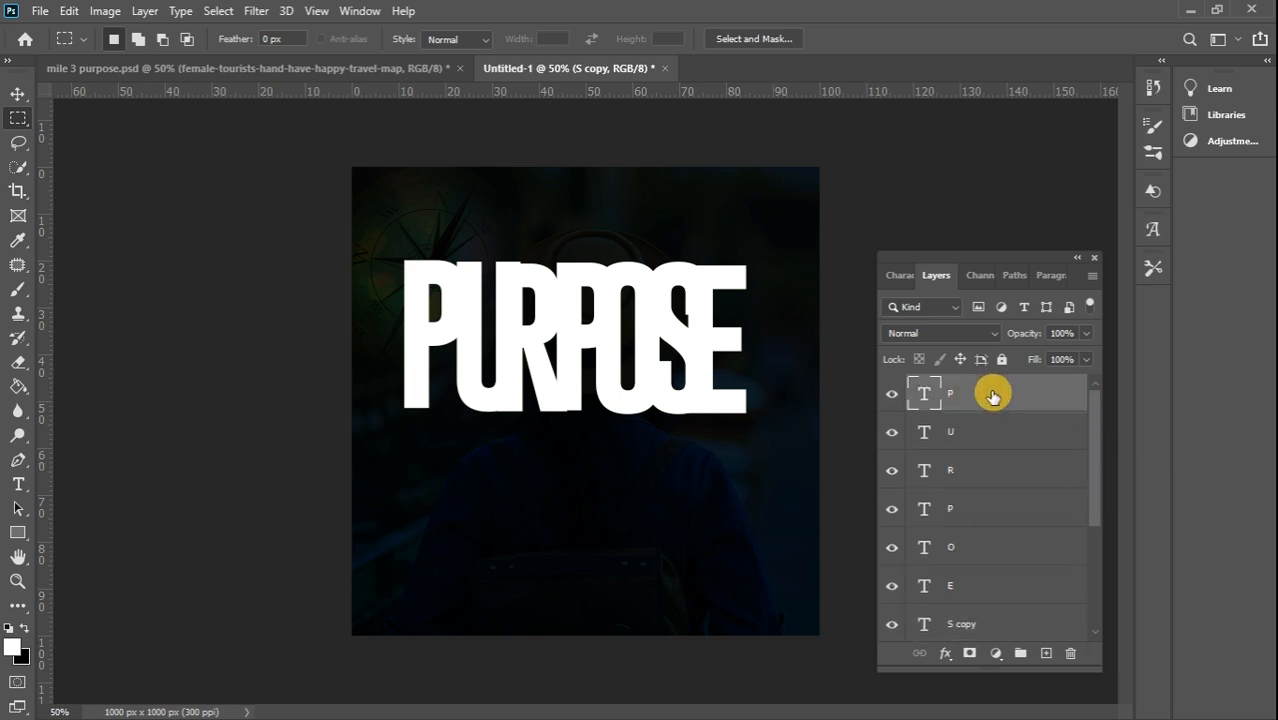
pyautogui.click(998, 436)
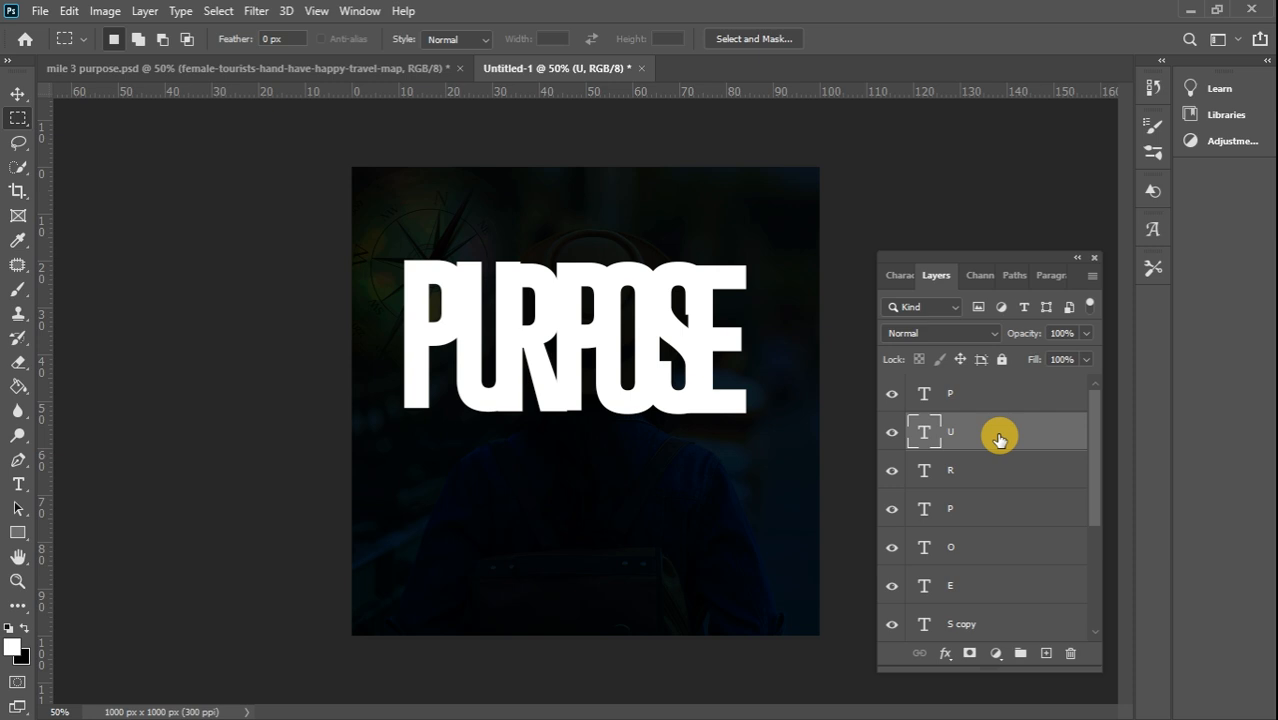
pyautogui.click(1047, 654)
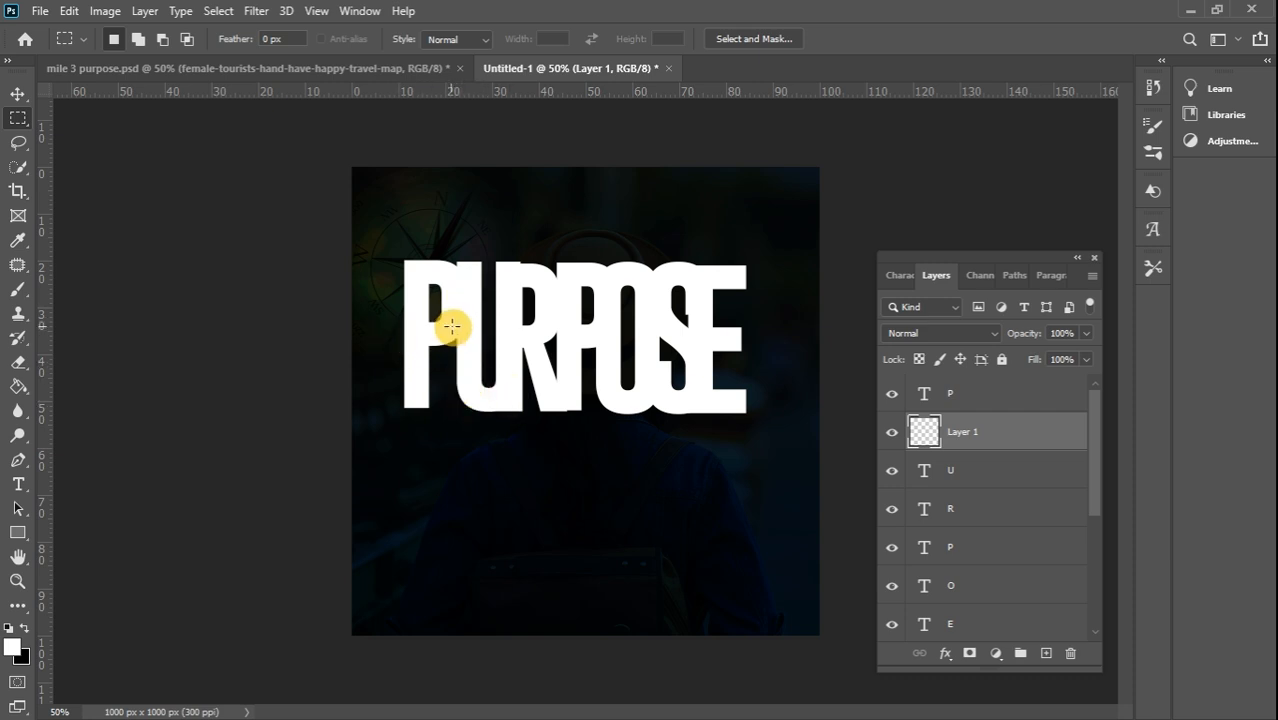
pyautogui.click(18, 94)
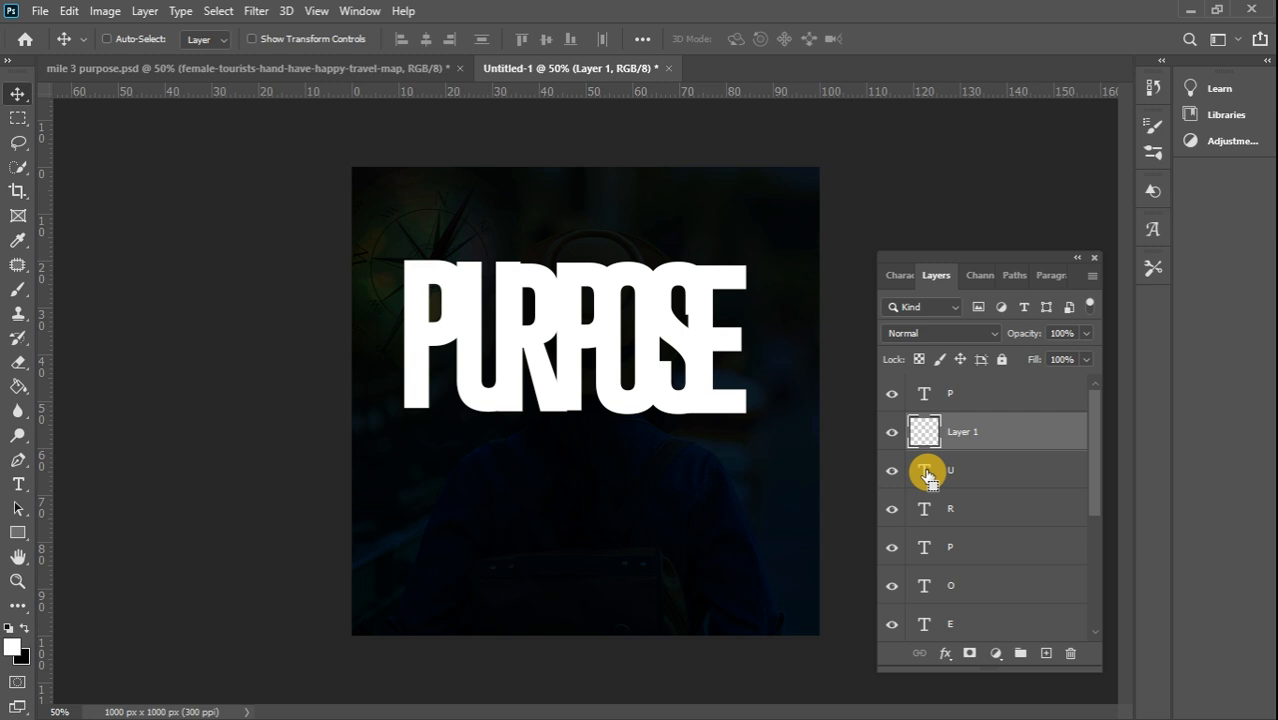
pyautogui.keyDown('ctrl'); pyautogui.click(925, 472); pyautogui.keyUp('ctrl')
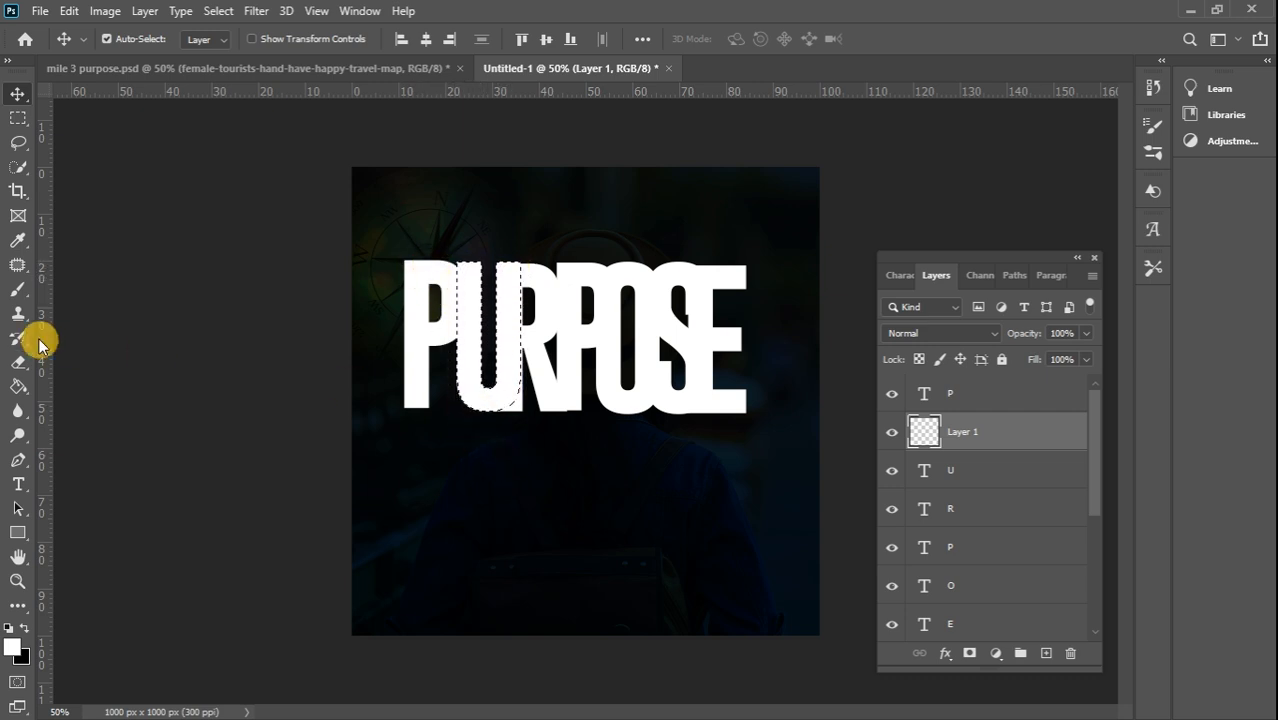
# - Set the soft round brush to a size of 250 px for shading the selected letter
pyautogui.click(18, 292)
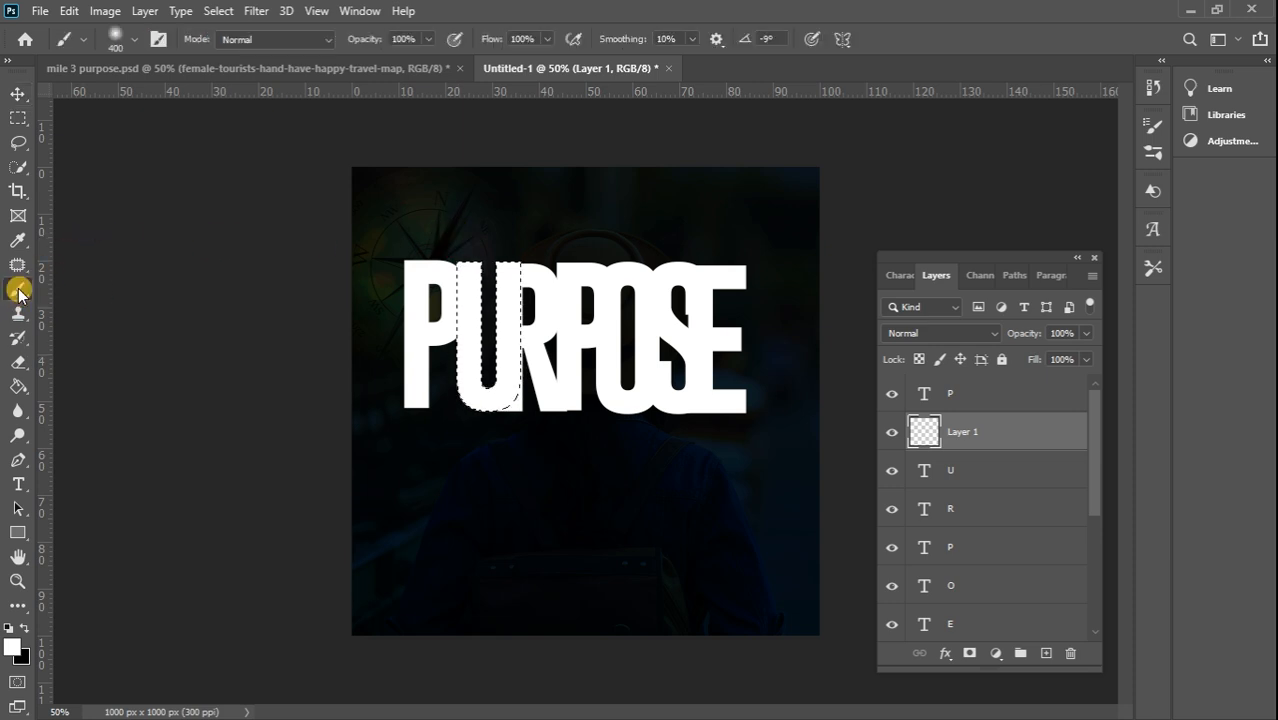
pyautogui.rightClick(575, 275)
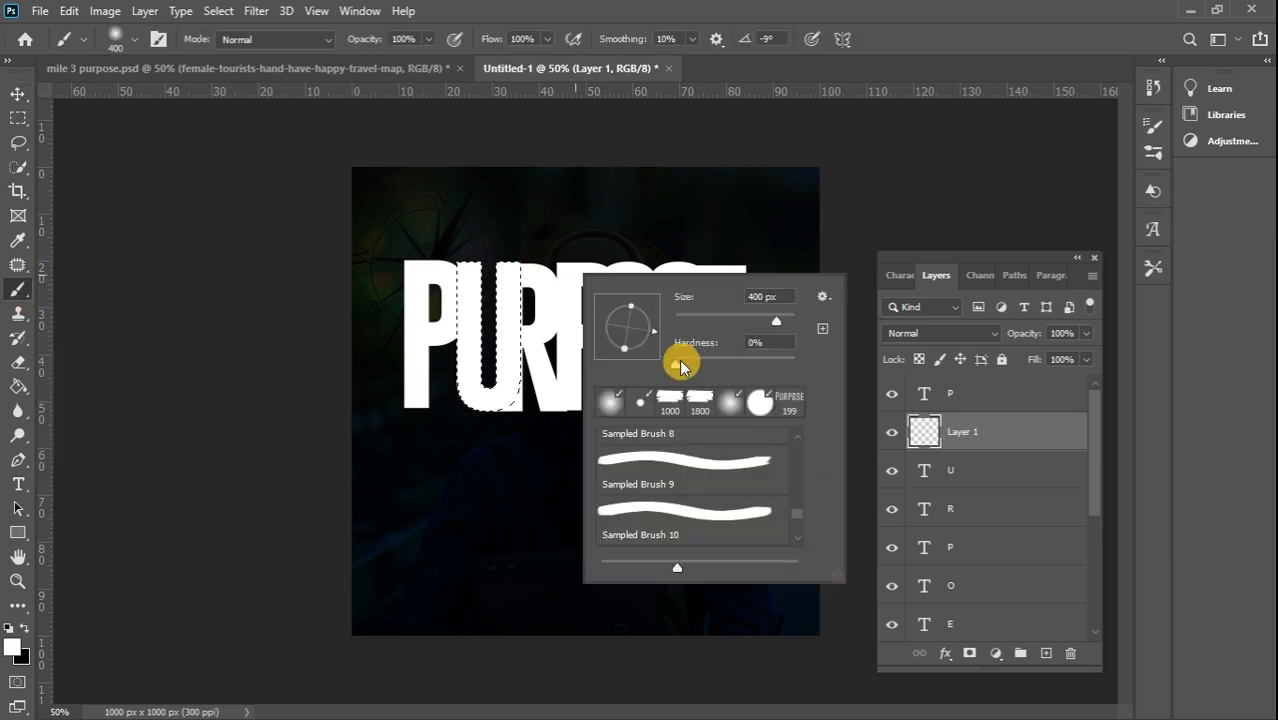
pyautogui.moveTo(743, 322); pyautogui.dragTo(737, 321)
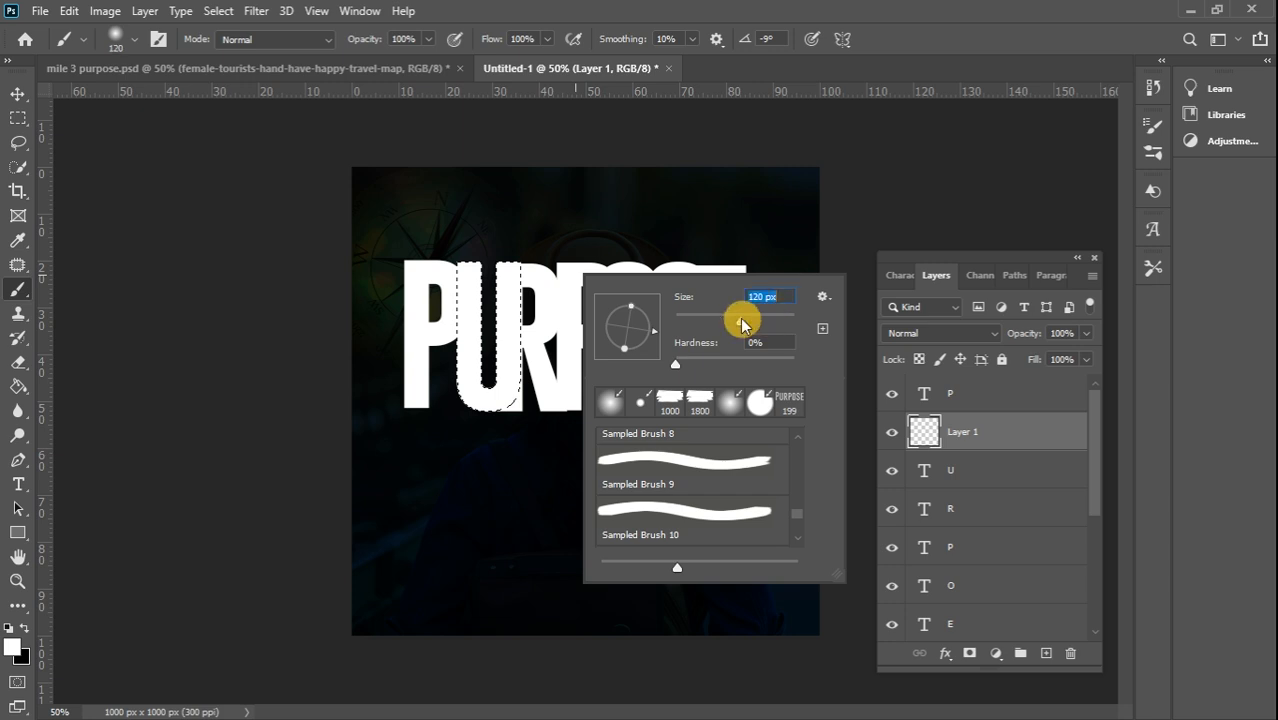
pyautogui.click(249, 259)
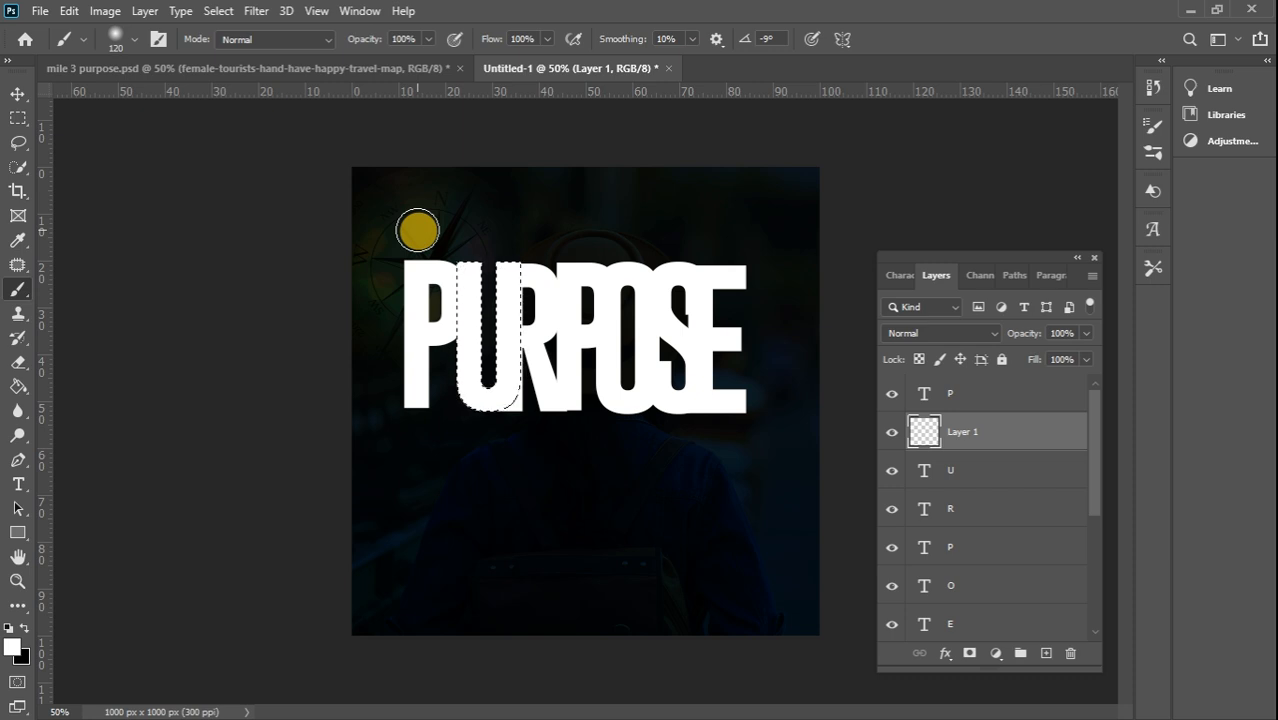
pyautogui.press(']')
pyautogui.press(']')
pyautogui.press(']')
pyautogui.press(']')
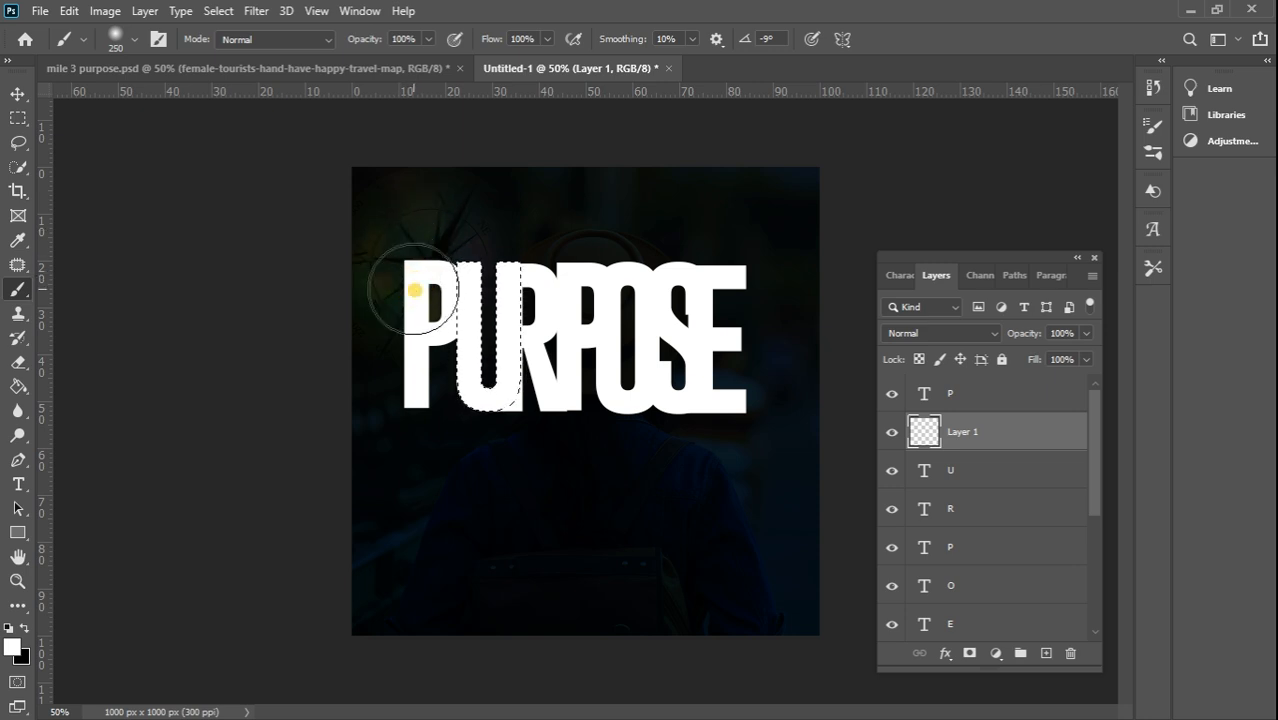
# - Paint a soft black shadow inside the U selection along the first P's edge, and deselect
pyautogui.click(421, 310)
pyautogui.click(425, 297)
pyautogui.click(412, 316)
pyautogui.click(413, 326)
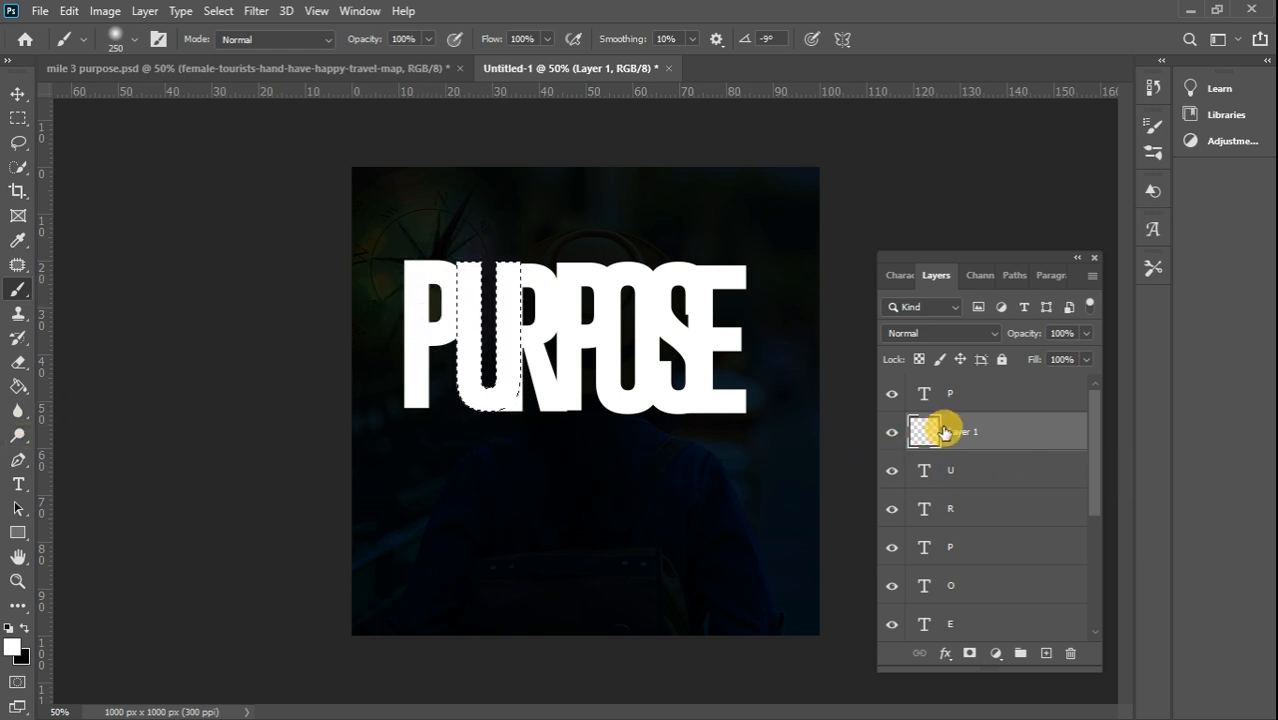
pyautogui.click(24, 628)
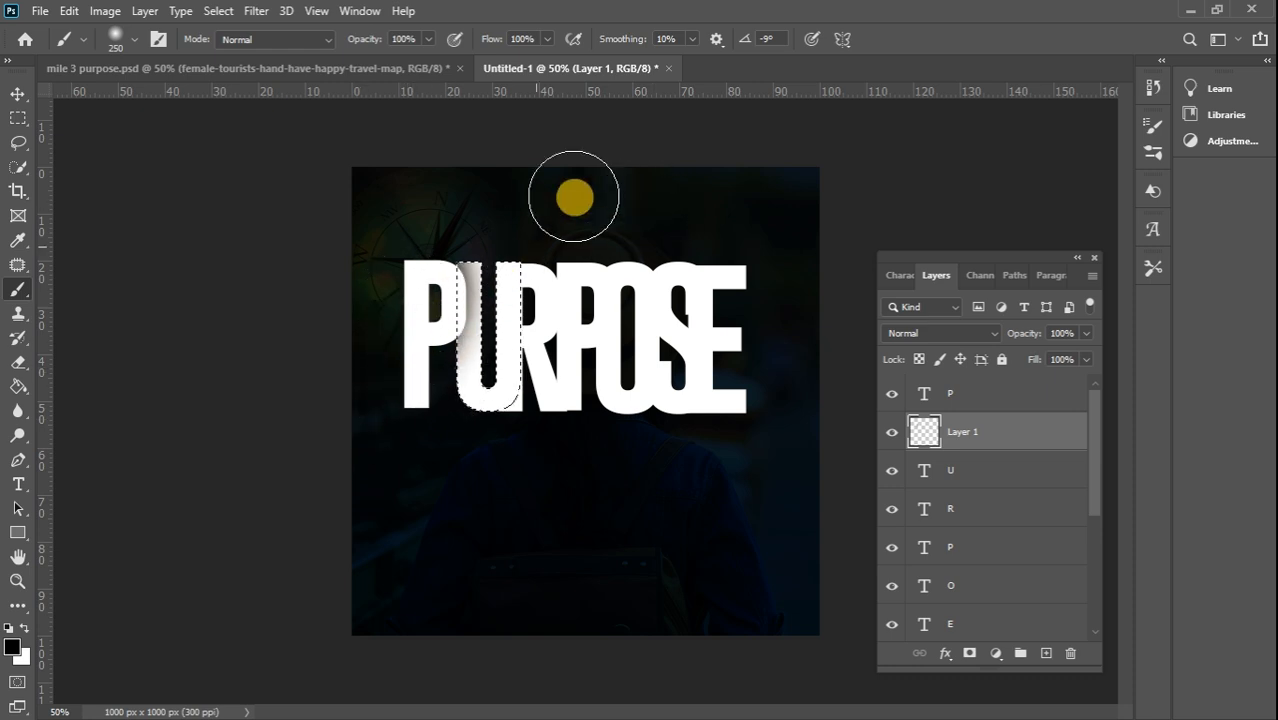
pyautogui.click(18, 117)
pyautogui.click(507, 199)
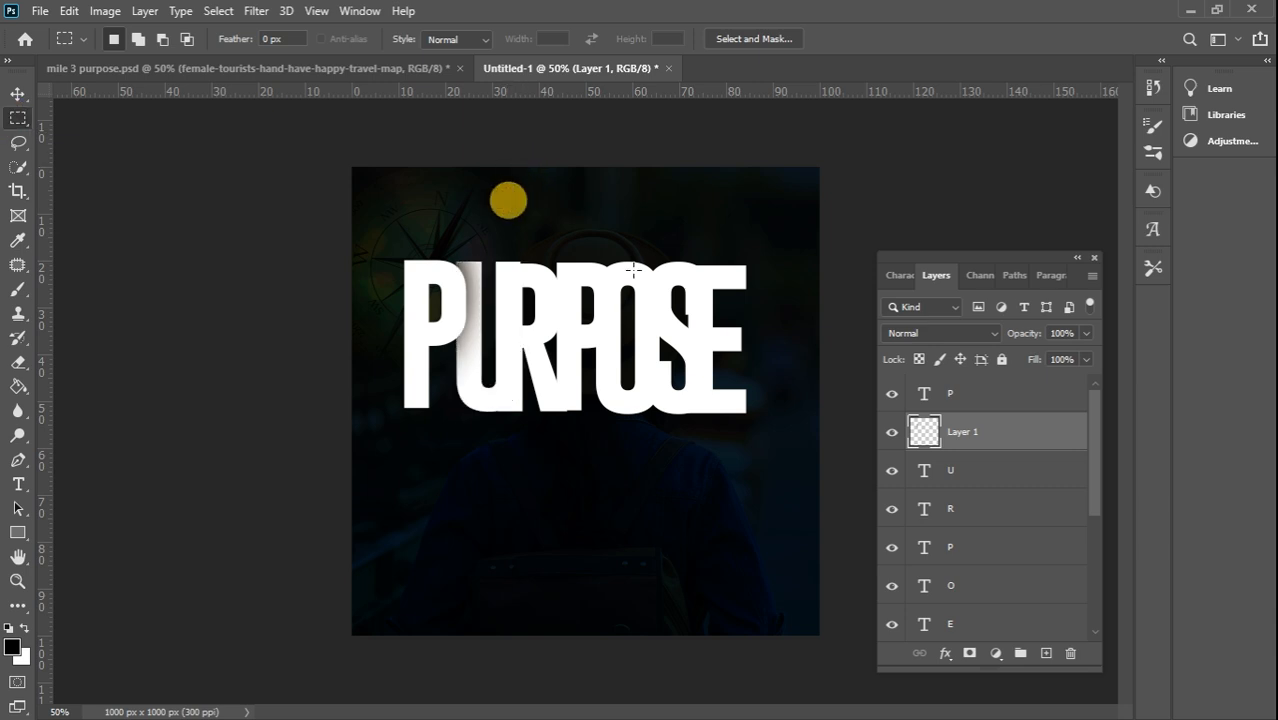
# - Add an empty layer above the R, load the R's outline, paint a soft black shadow along the U's edge, and deselect
pyautogui.click(985, 509)
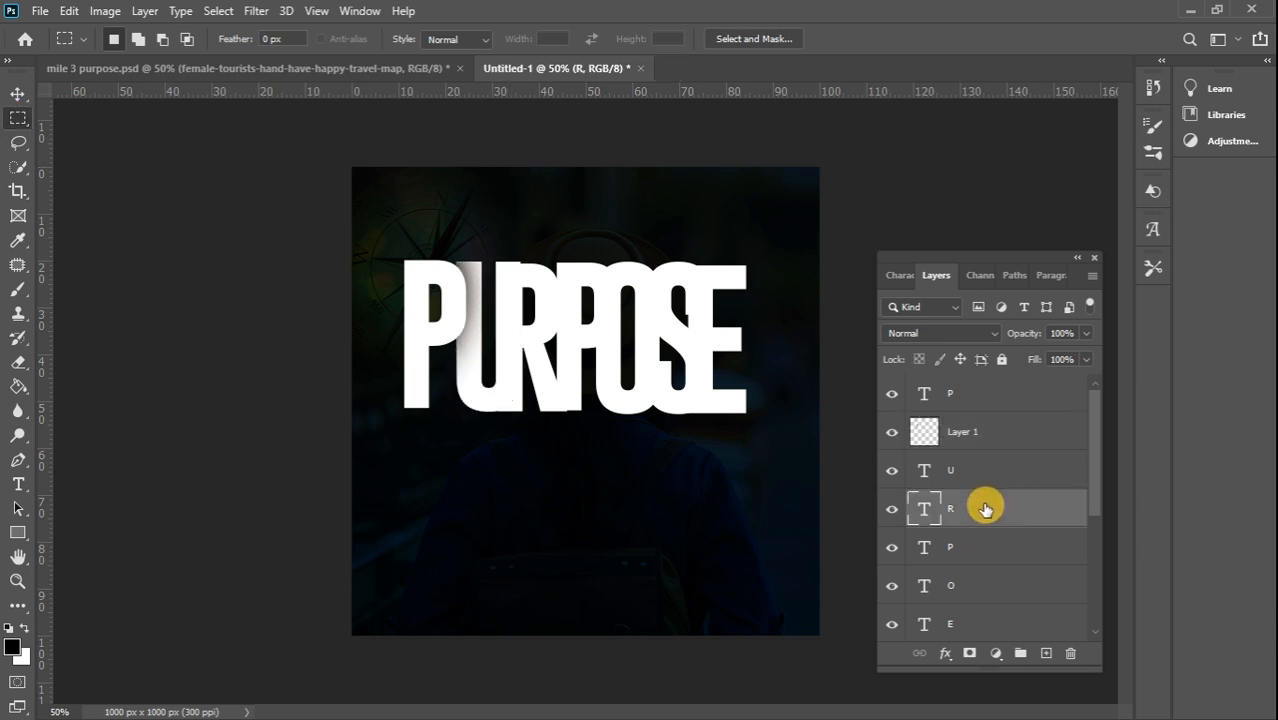
pyautogui.click(1046, 653)
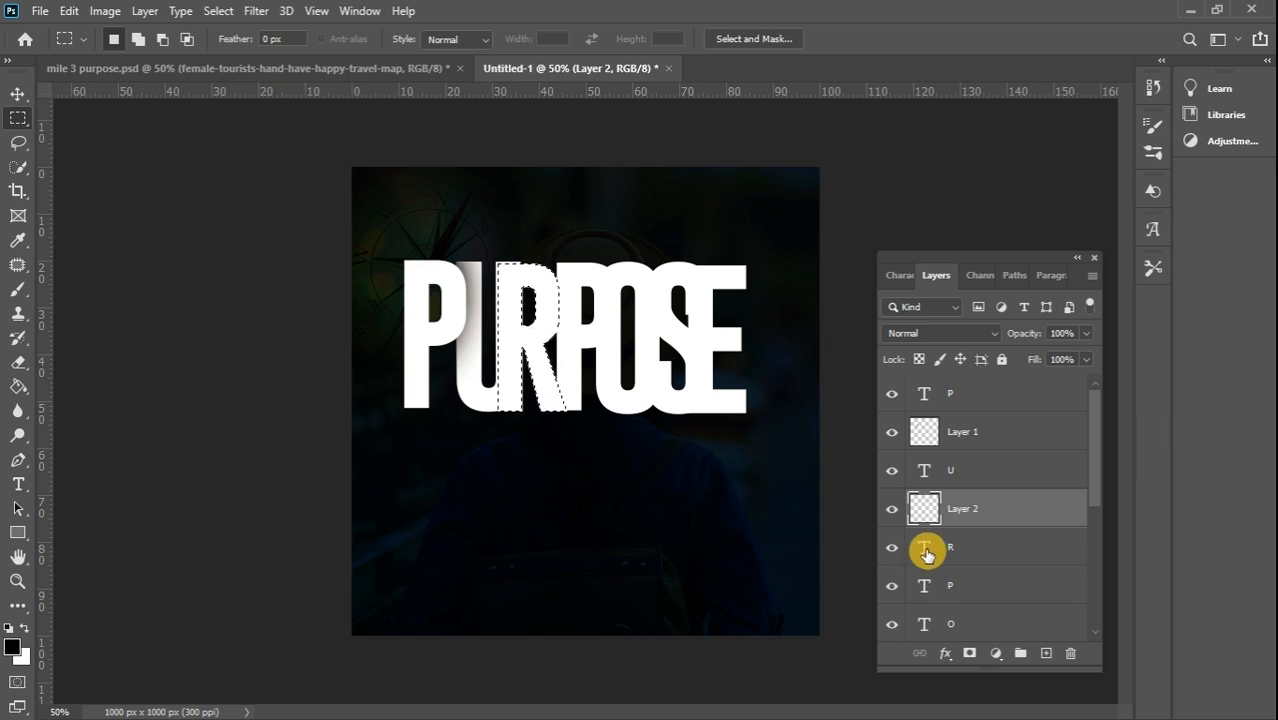
pyautogui.click(19, 291)
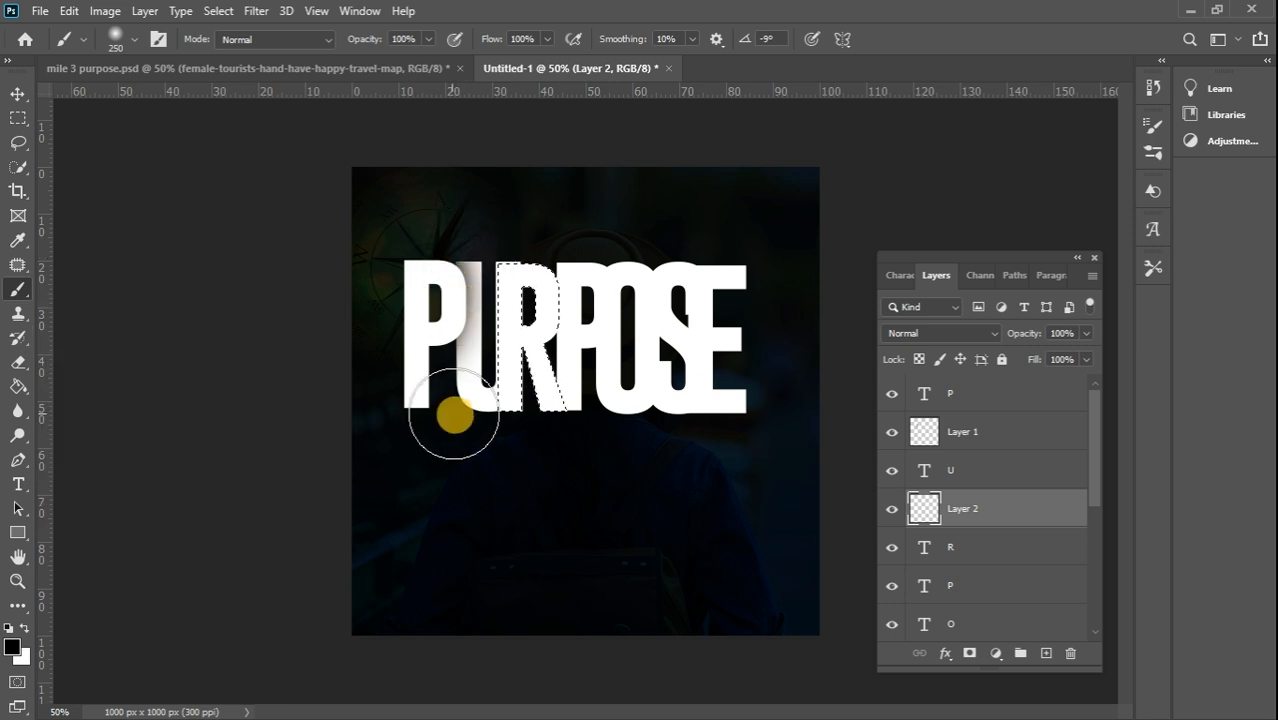
pyautogui.moveTo(455, 416)
pyautogui.mouseDown()
pyautogui.moveTo(419, 417)
pyautogui.moveTo(437, 428)
pyautogui.moveTo(428, 437)
pyautogui.moveTo(451, 406)
pyautogui.moveTo(468, 268)
pyautogui.moveTo(476, 388)
pyautogui.mouseUp()
pyautogui.moveTo(474, 313)
pyautogui.mouseDown()
pyautogui.moveTo(470, 283)
pyautogui.moveTo(457, 364)
pyautogui.moveTo(456, 303)
pyautogui.moveTo(488, 288)
pyautogui.mouseUp()
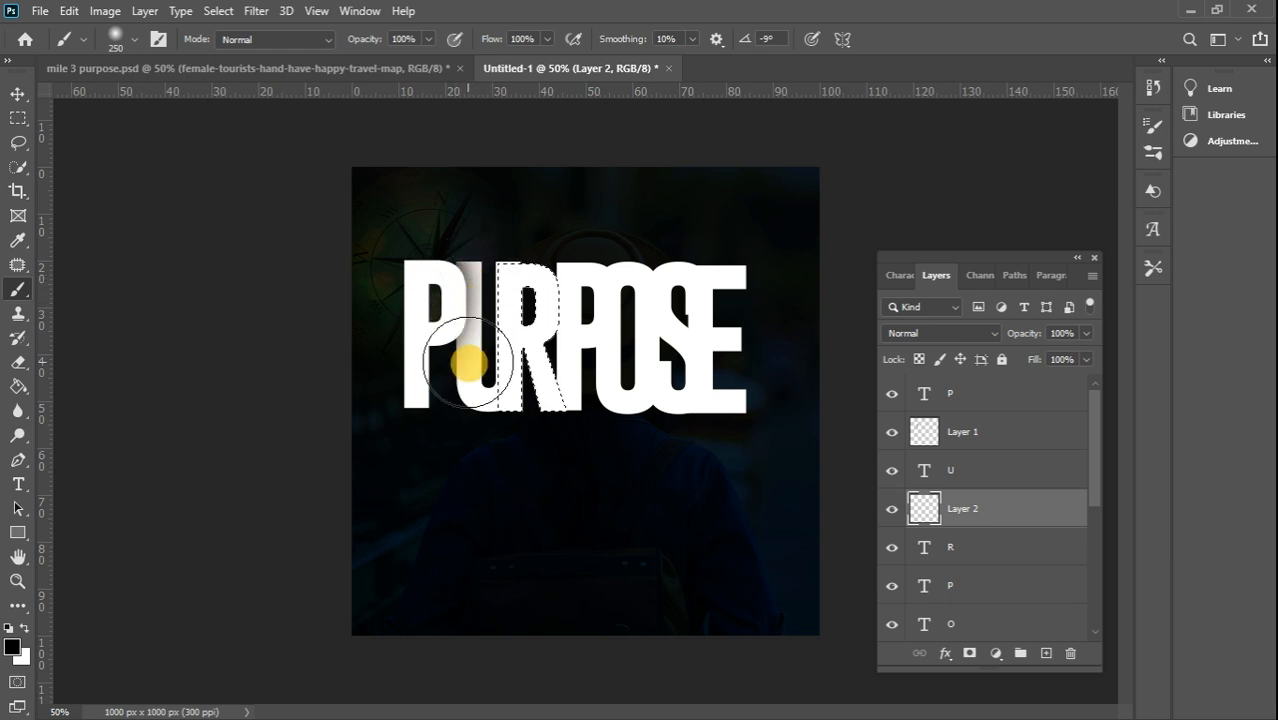
pyautogui.moveTo(477, 408)
pyautogui.mouseDown()
pyautogui.moveTo(448, 251)
pyautogui.moveTo(469, 263)
pyautogui.mouseUp()
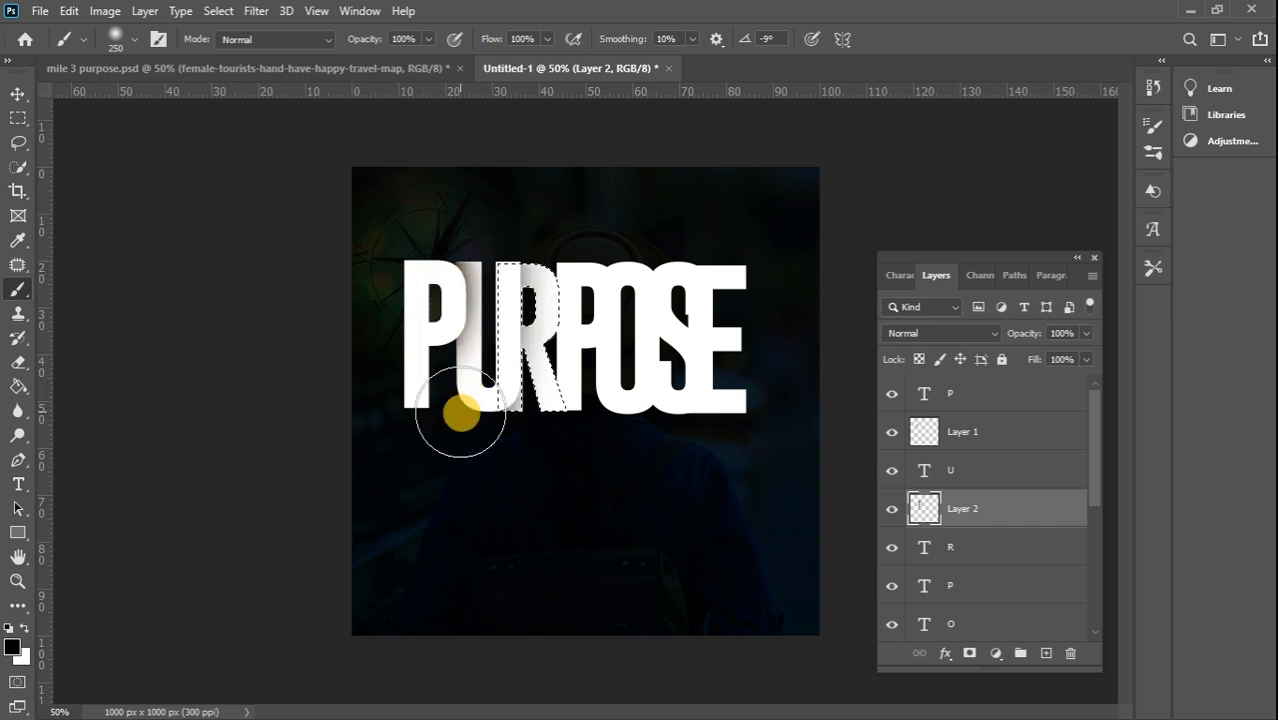
pyautogui.moveTo(461, 415); pyautogui.dragTo(469, 420)
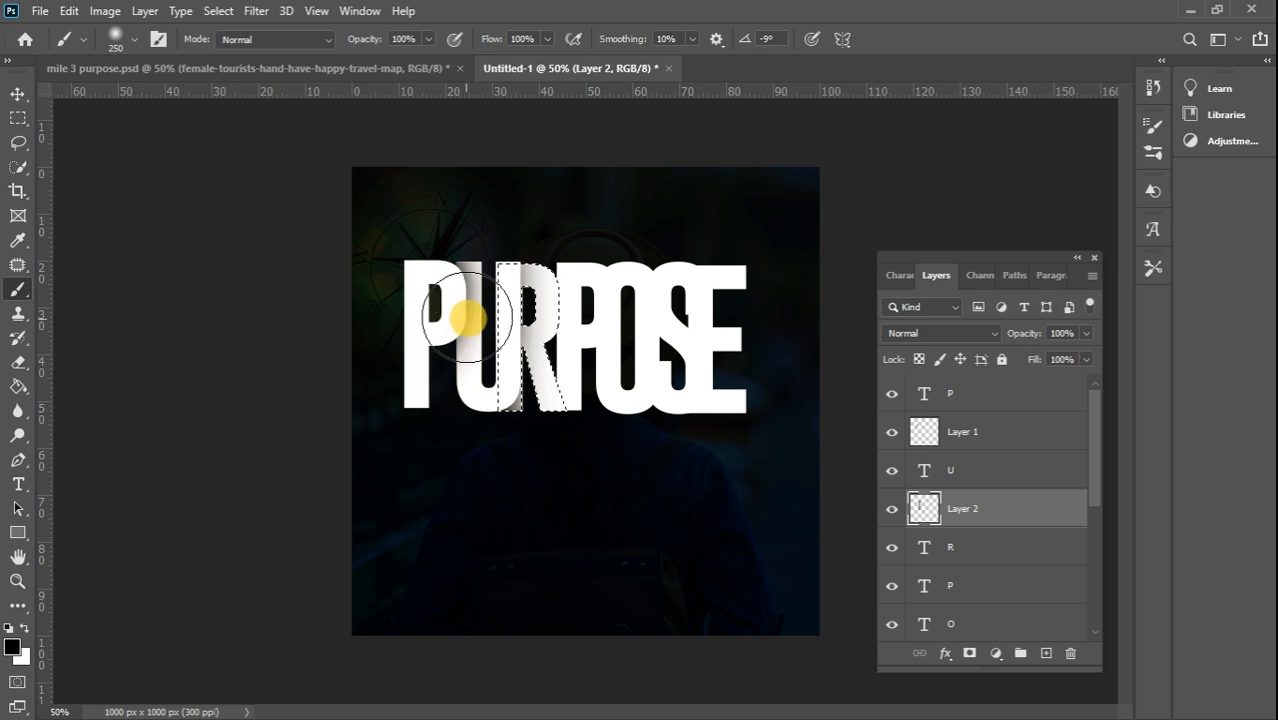
pyautogui.moveTo(456, 276); pyautogui.dragTo(453, 397)
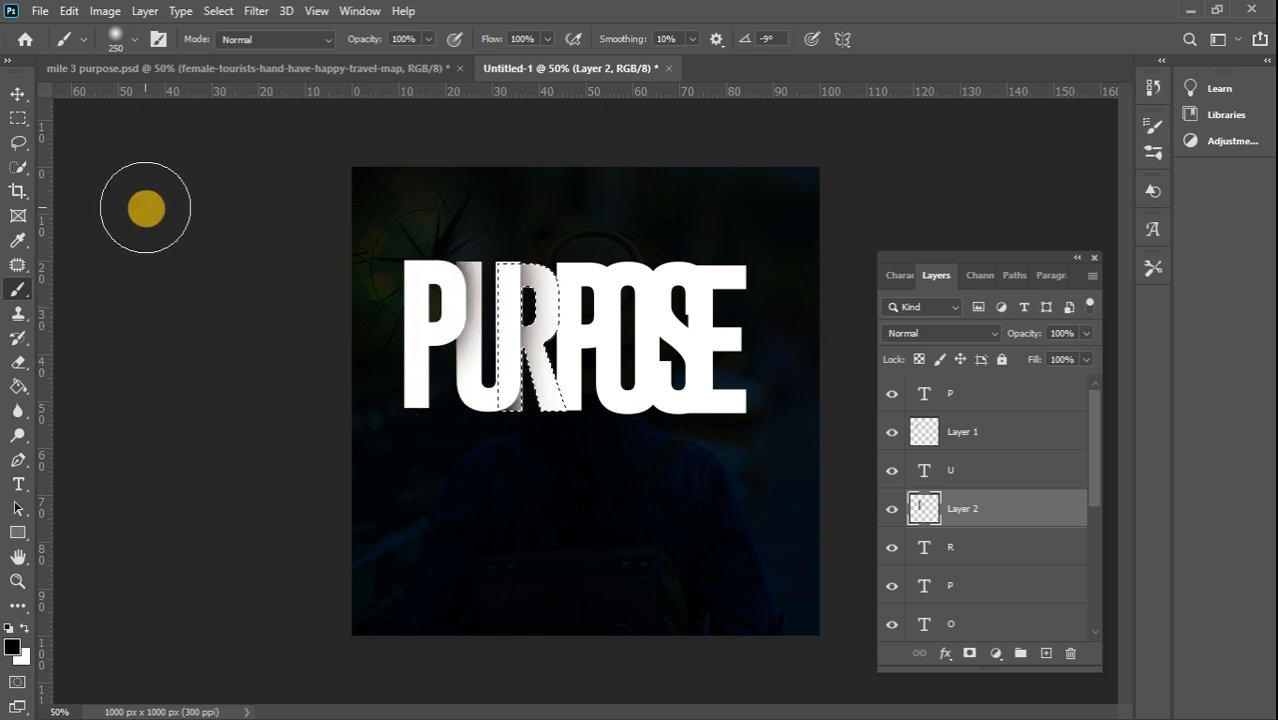
pyautogui.click(18, 118)
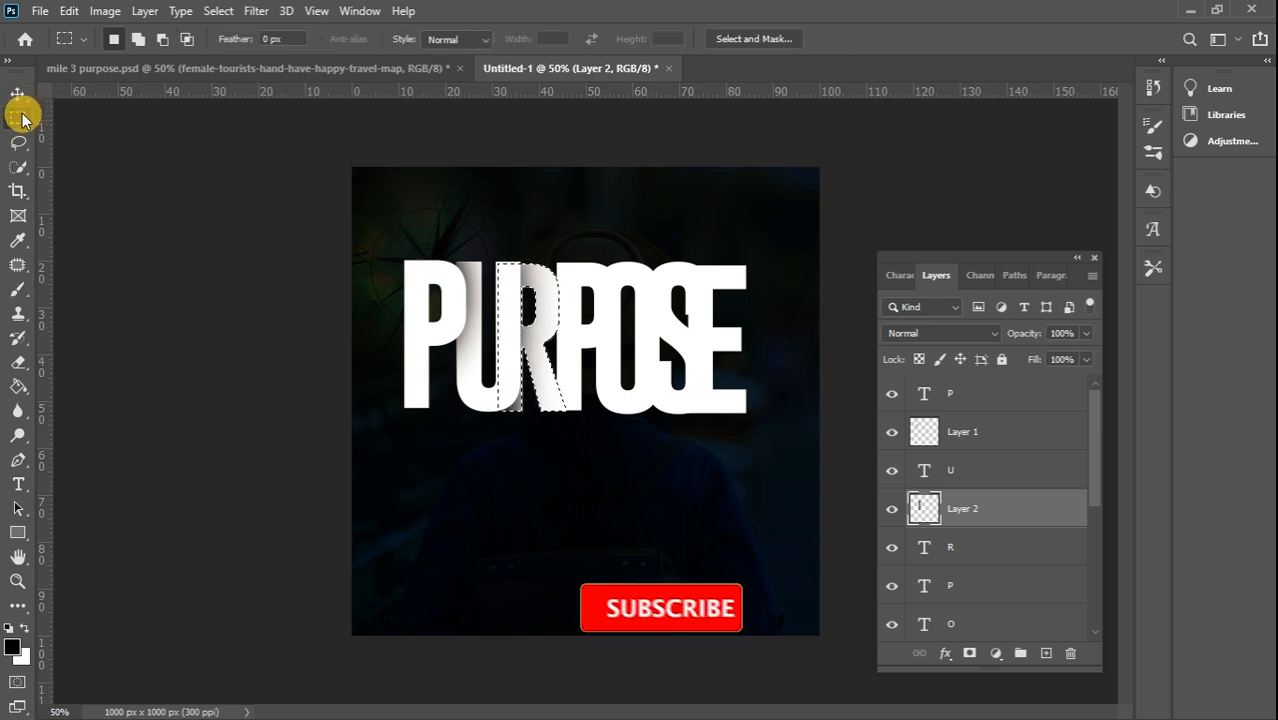
pyautogui.click(530, 195)
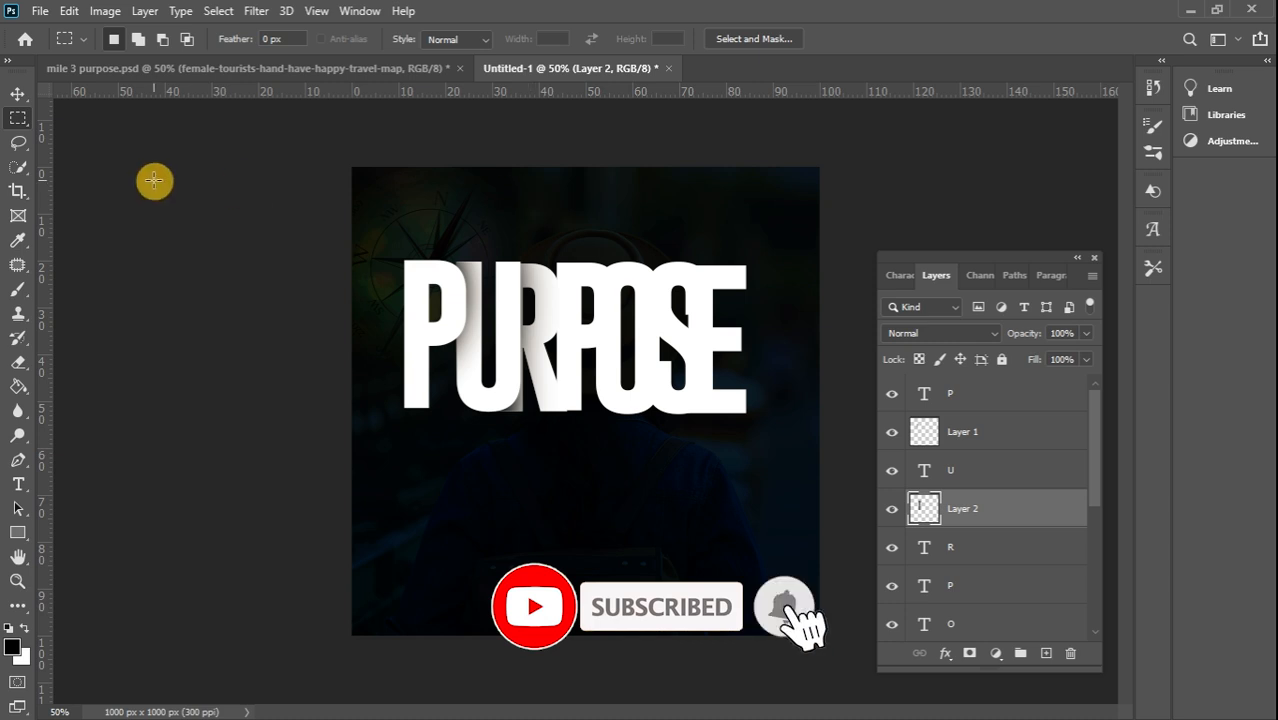
# - Shift the letters from R through E to the right to reduce the overlap, and delete the R's shadow layer
pyautogui.click(15, 94)
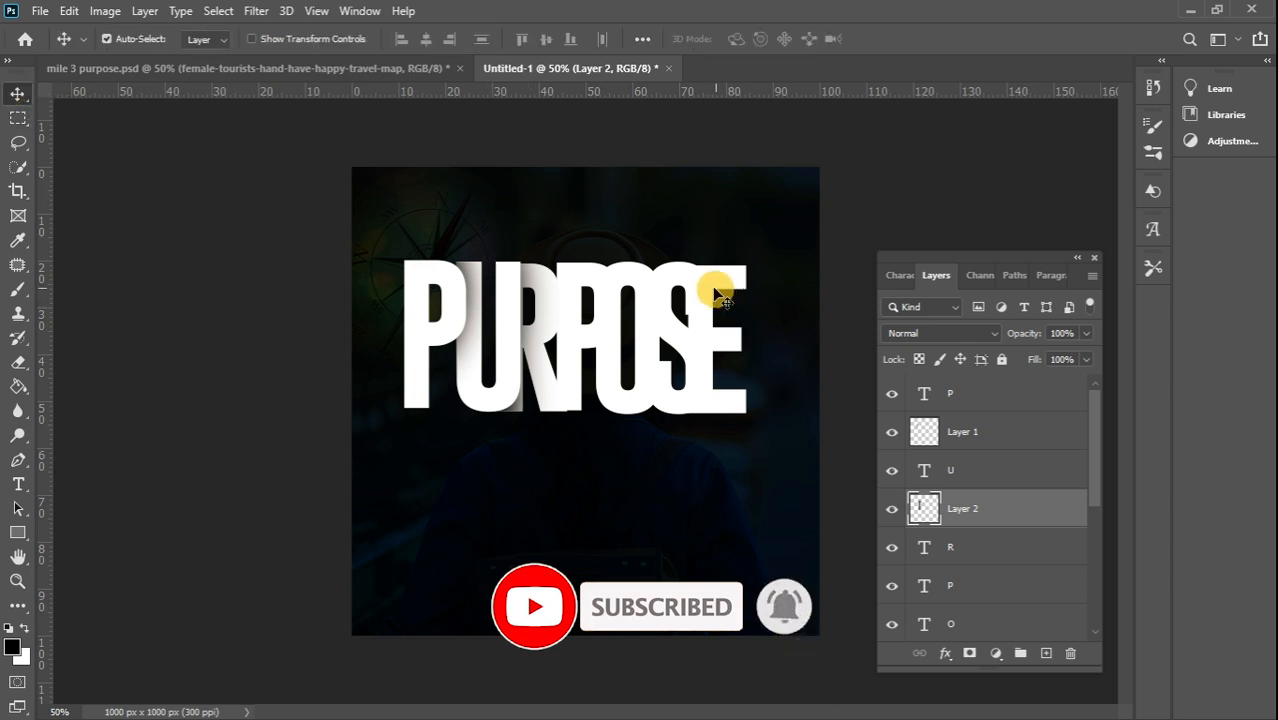
pyautogui.moveTo(703, 281); pyautogui.dragTo(561, 283)
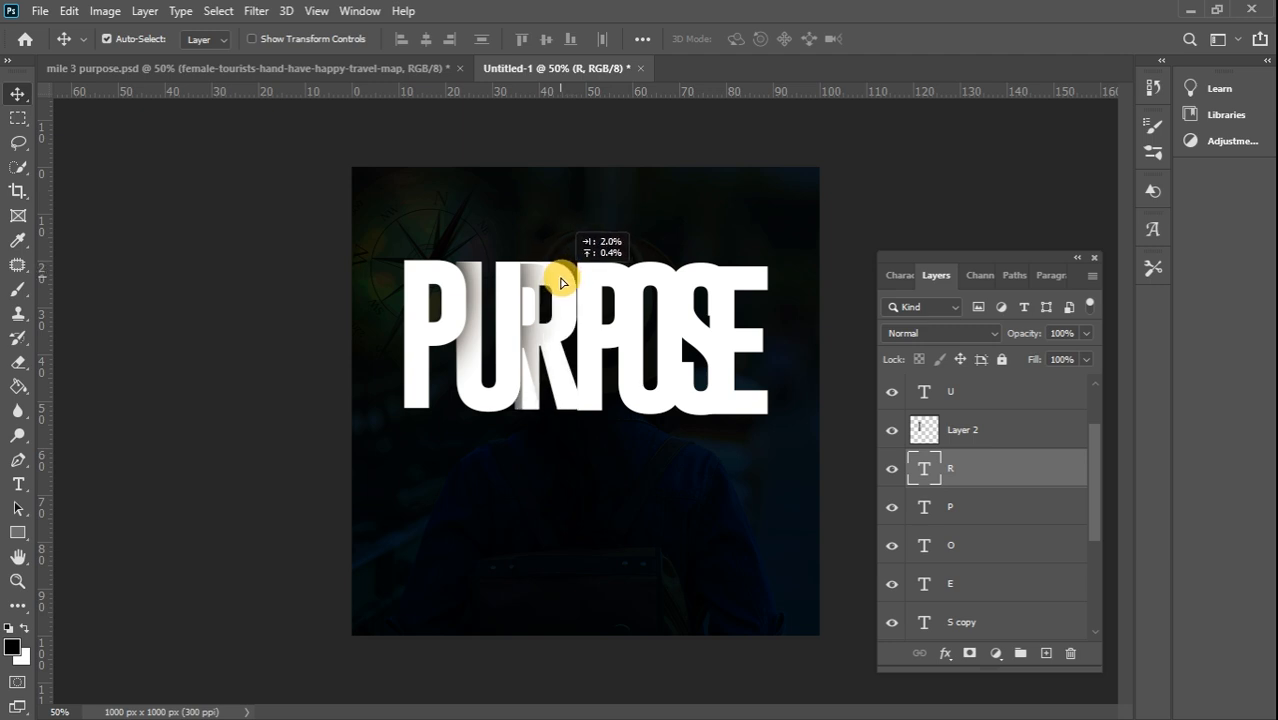
pyautogui.click(985, 434)
pyautogui.press('Delete')
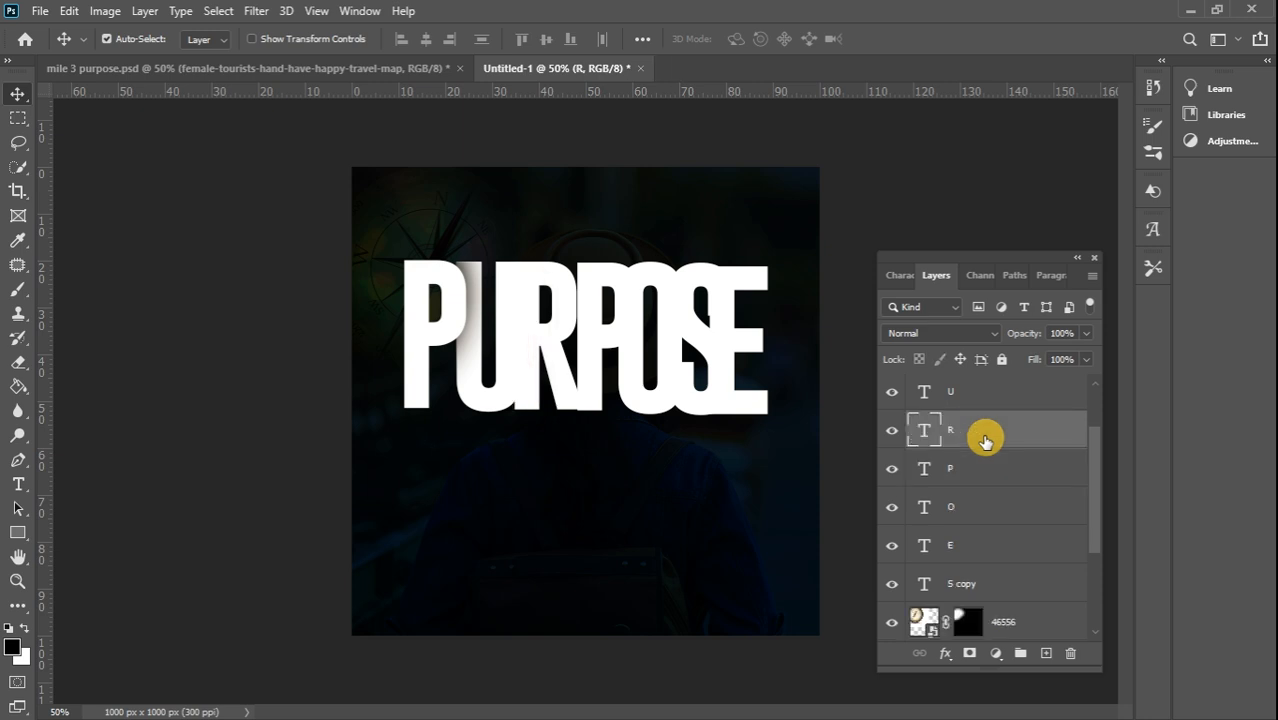
# - Repaint the R's soft black shadow on a new layer above it, within the letter's outline beside the U, and deselect
pyautogui.click(1045, 655)
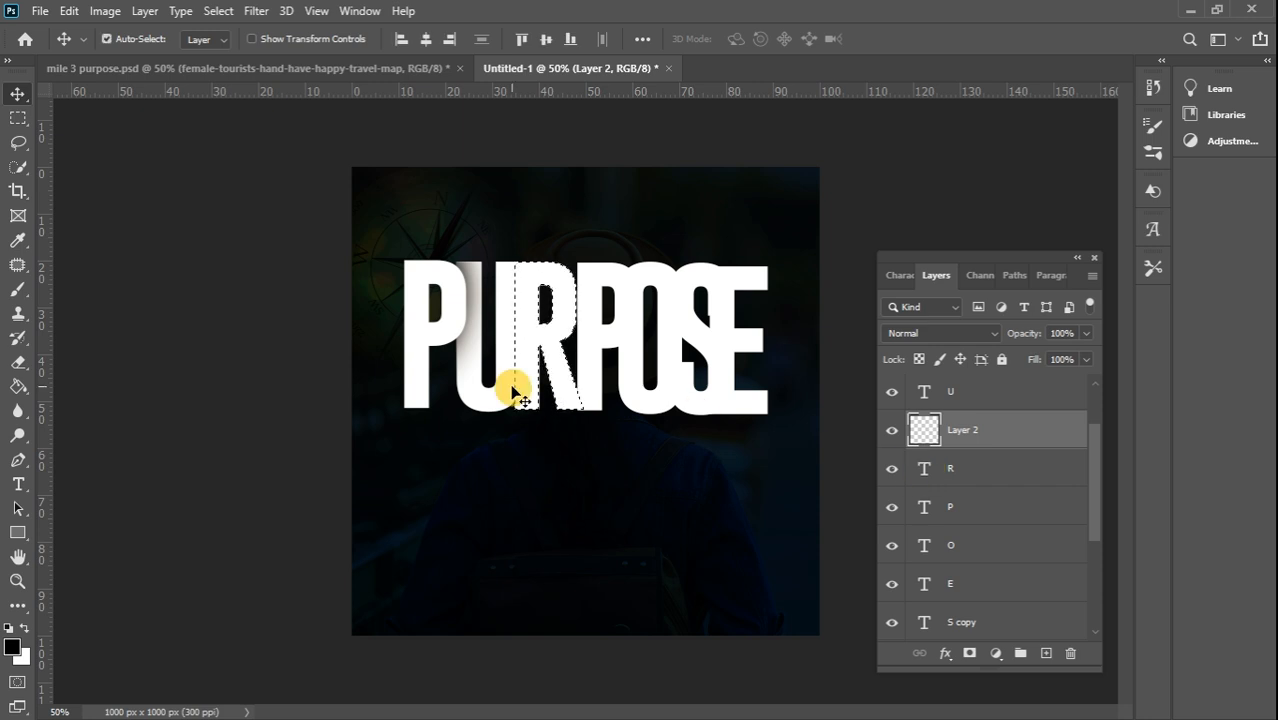
pyautogui.click(18, 289)
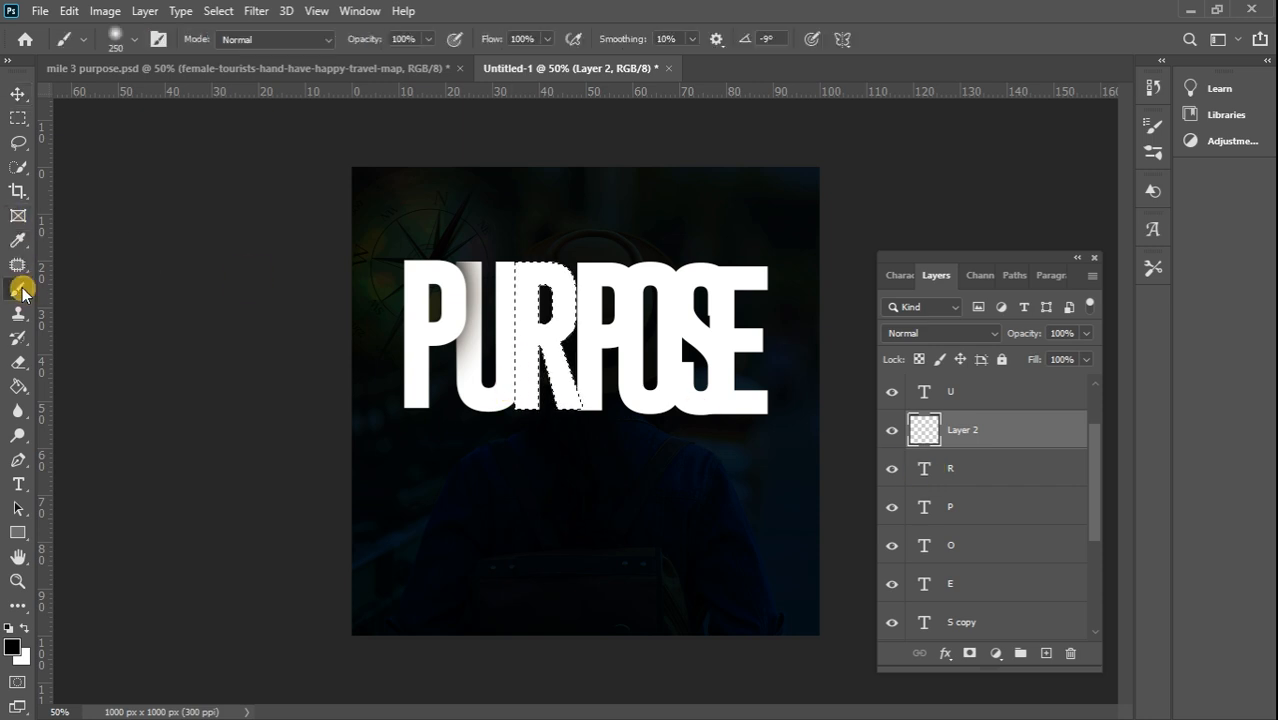
pyautogui.moveTo(494, 275)
pyautogui.mouseDown()
pyautogui.moveTo(459, 271)
pyautogui.moveTo(478, 280)
pyautogui.moveTo(474, 305)
pyautogui.moveTo(443, 295)
pyautogui.moveTo(448, 308)
pyautogui.moveTo(485, 285)
pyautogui.moveTo(452, 350)
pyautogui.moveTo(456, 397)
pyautogui.moveTo(442, 285)
pyautogui.moveTo(455, 263)
pyautogui.moveTo(455, 355)
pyautogui.moveTo(104, 187)
pyautogui.mouseUp()
pyautogui.click(18, 117)
pyautogui.click(361, 103)
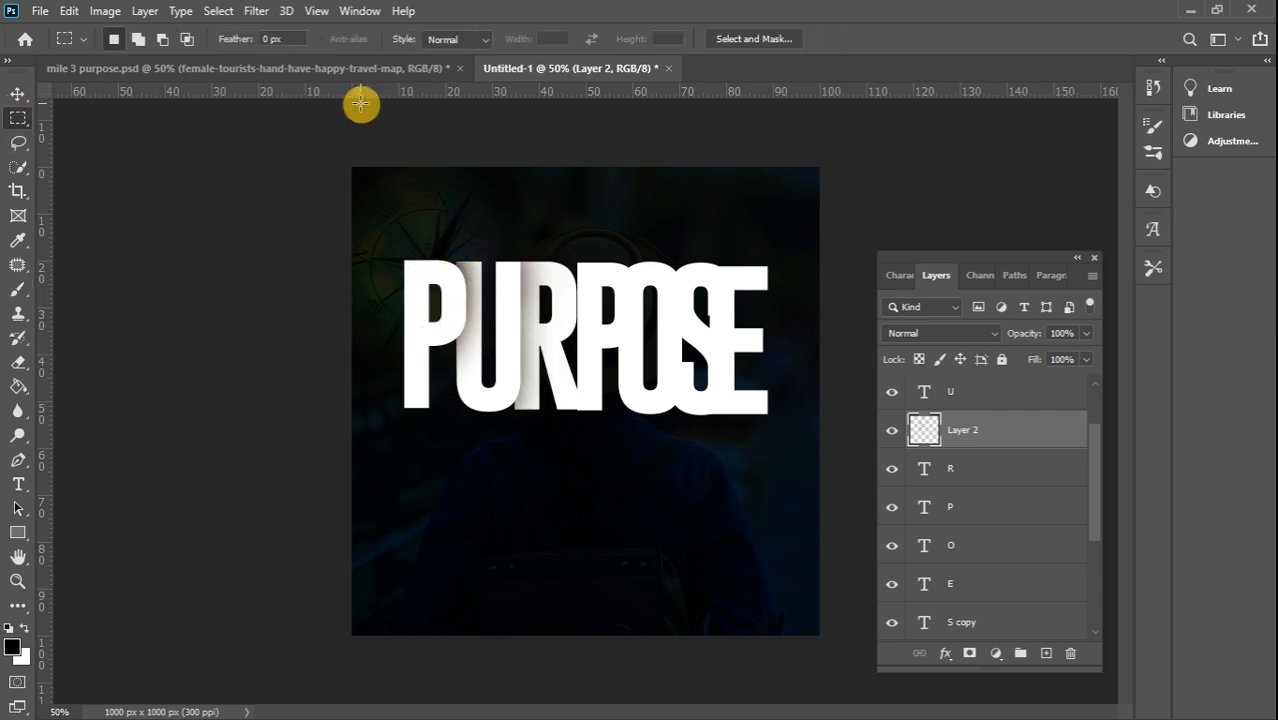
# - Move the second P left so it overlaps the R's edge, and nudge it up slightly
pyautogui.click(19, 96)
pyautogui.click(597, 278)
pyautogui.moveTo(595, 271); pyautogui.dragTo(592, 271)
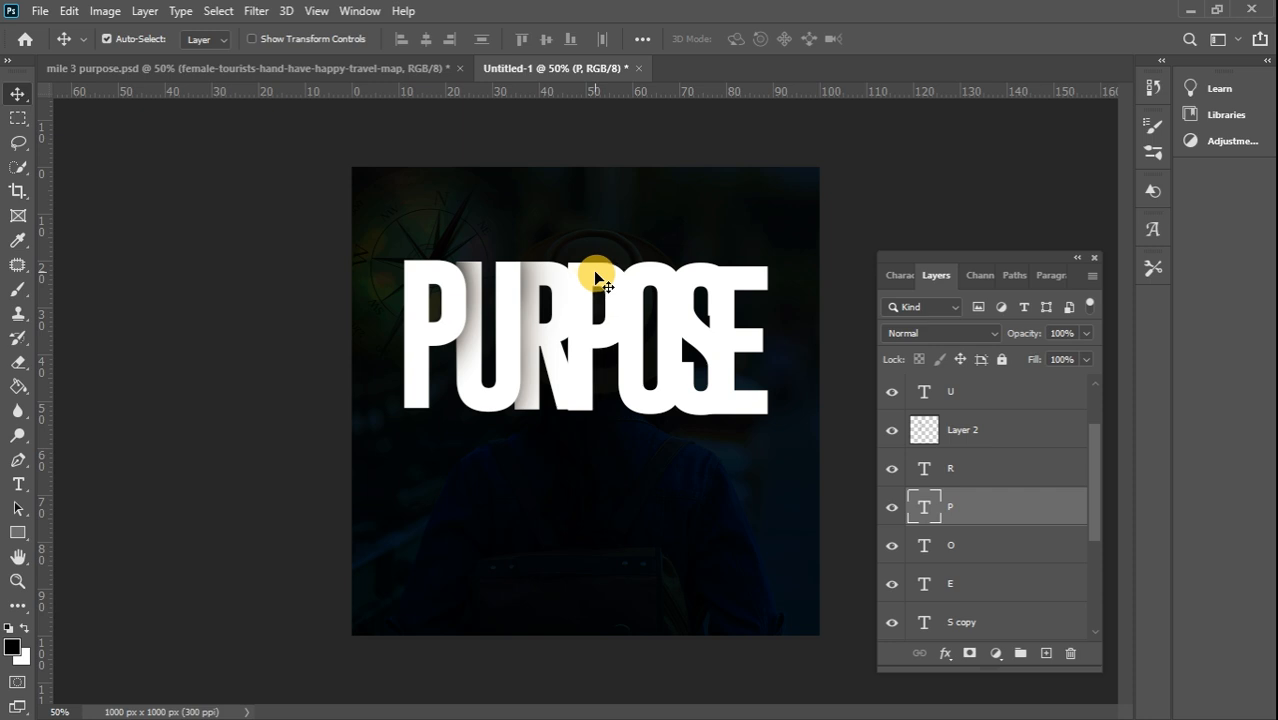
pyautogui.press('Up')
pyautogui.press('Up')
# - On a new layer above the second P, load its outline, paint a soft black shadow along the R's edge, and deselect
pyautogui.click(1047, 655)
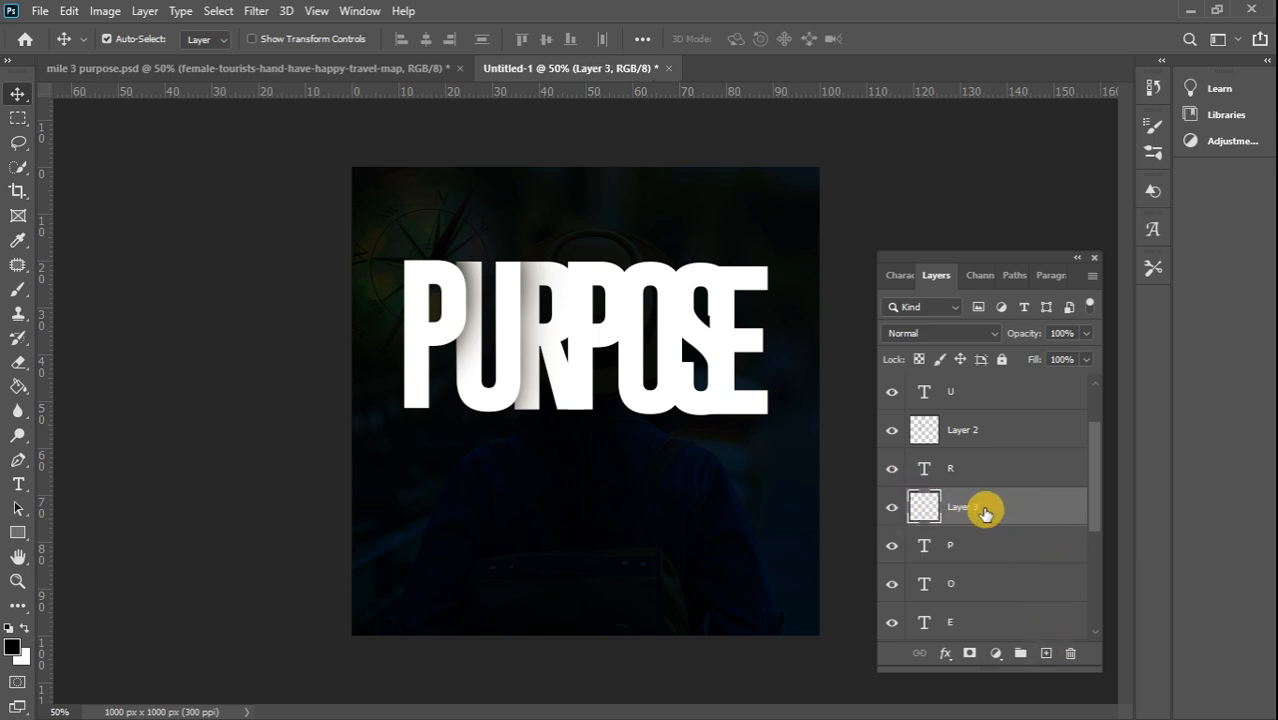
pyautogui.keyDown('ctrl'); pyautogui.click(922, 546); pyautogui.keyUp('ctrl')
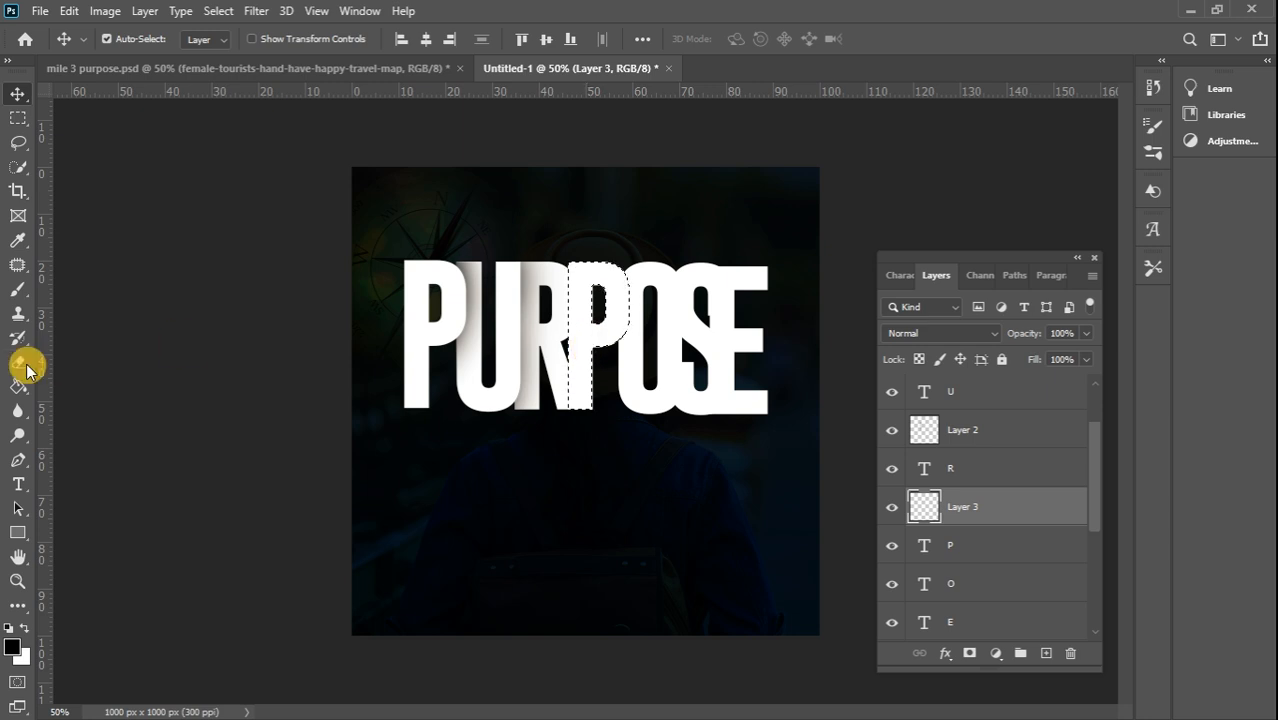
pyautogui.click(18, 289)
pyautogui.moveTo(546, 266)
pyautogui.mouseDown()
pyautogui.moveTo(551, 277)
pyautogui.moveTo(513, 294)
pyautogui.moveTo(525, 314)
pyautogui.moveTo(512, 388)
pyautogui.moveTo(526, 416)
pyautogui.moveTo(508, 405)
pyautogui.moveTo(514, 422)
pyautogui.moveTo(496, 334)
pyautogui.moveTo(515, 272)
pyautogui.mouseUp()
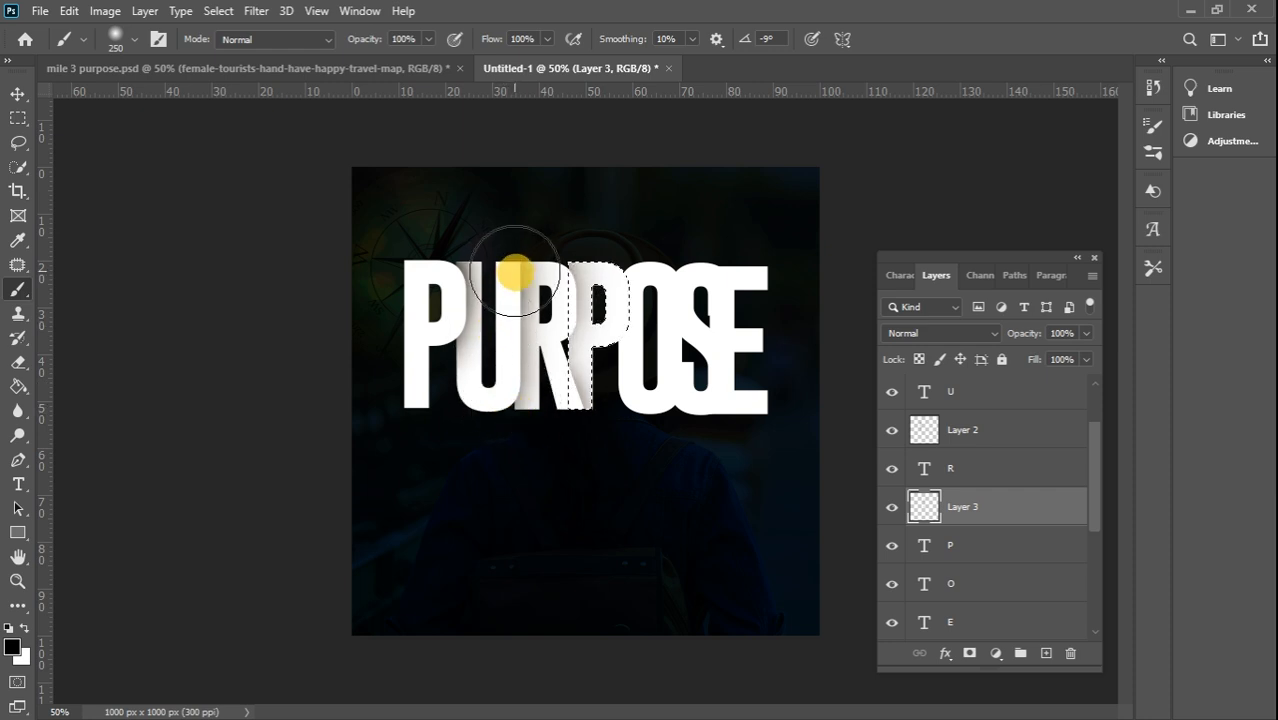
pyautogui.click(517, 279)
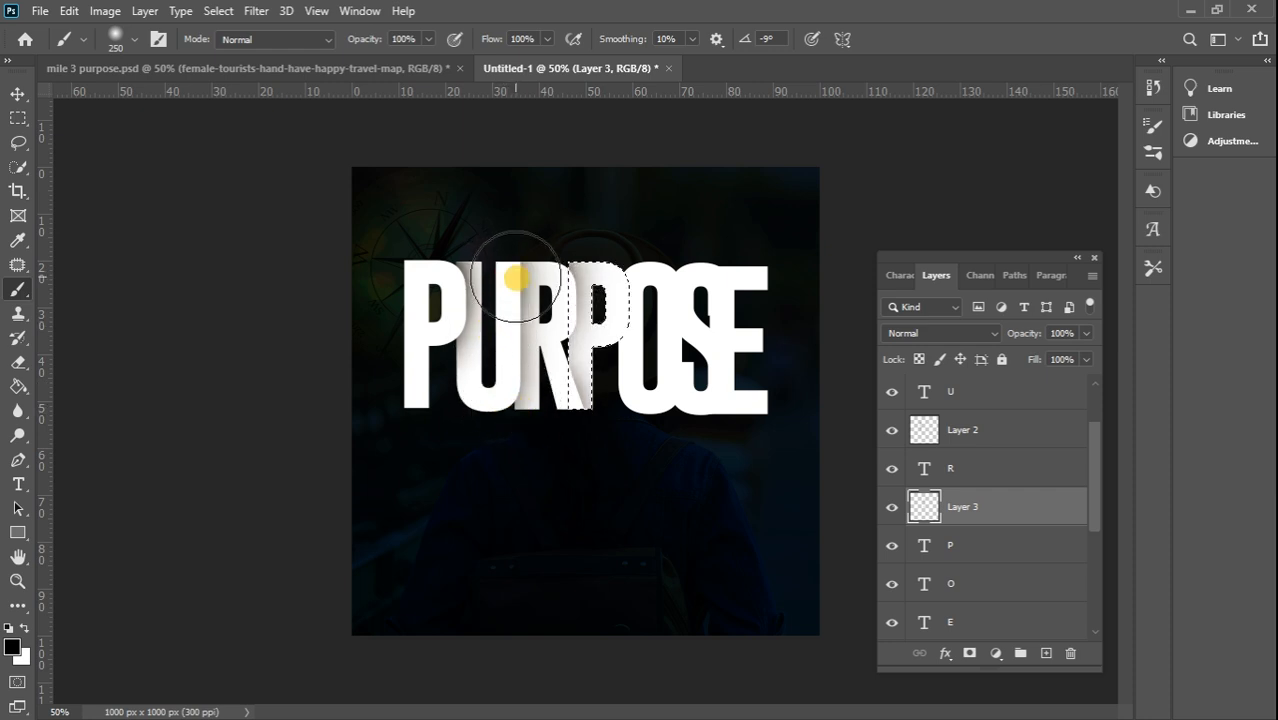
pyautogui.click(16, 118)
pyautogui.click(520, 213)
# - Nudge the letter O left so it tucks further beneath the second P
pyautogui.click(18, 94)
pyautogui.moveTo(650, 242); pyautogui.dragTo(652, 277)
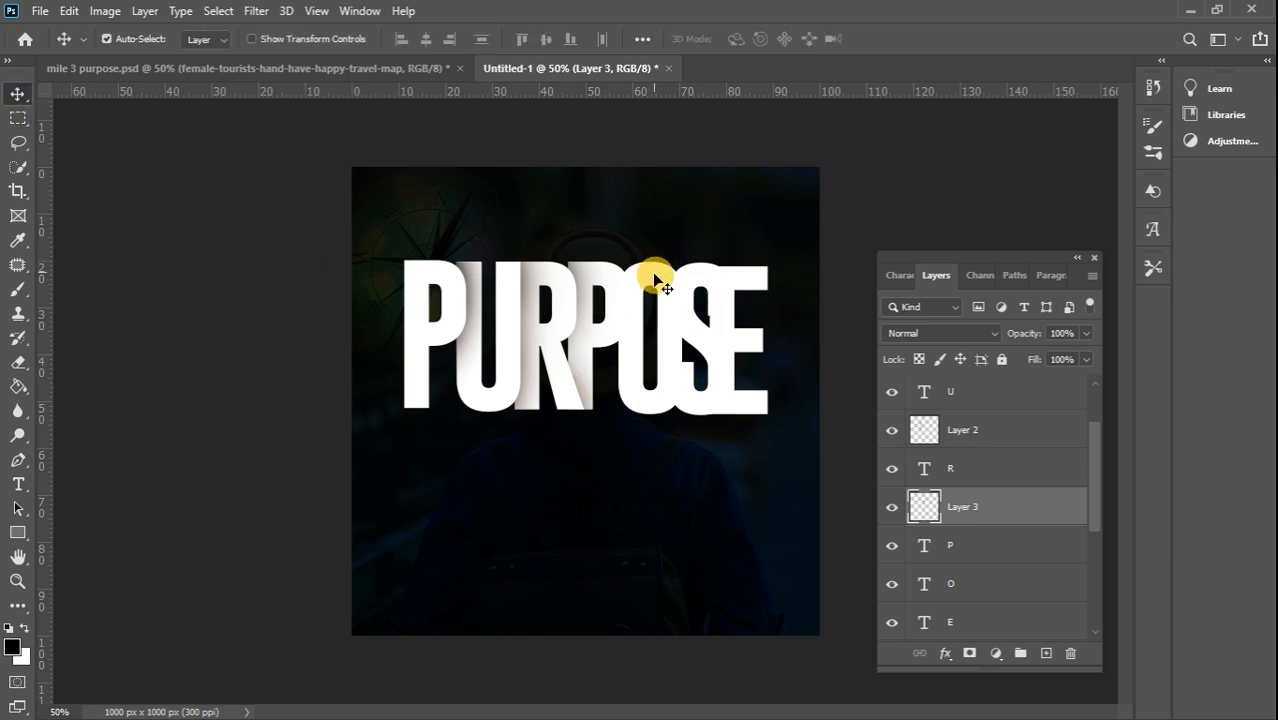
pyautogui.click(654, 279)
pyautogui.press('Left')
pyautogui.press('Left')
pyautogui.press('Left')
pyautogui.press('Left')
pyautogui.press('Left')
pyautogui.press('Left')
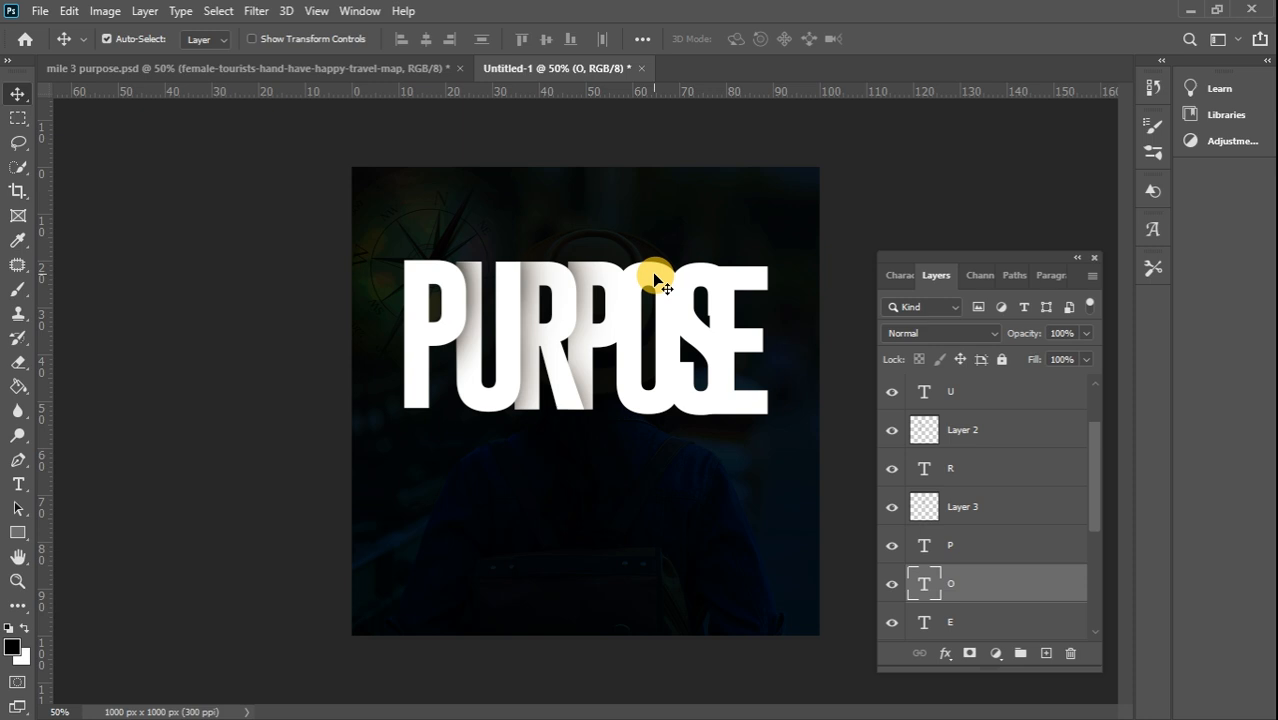
# - Fine-tune the letter O's horizontal position against the second P with small nudges
pyautogui.press('Left')
pyautogui.press('Left')
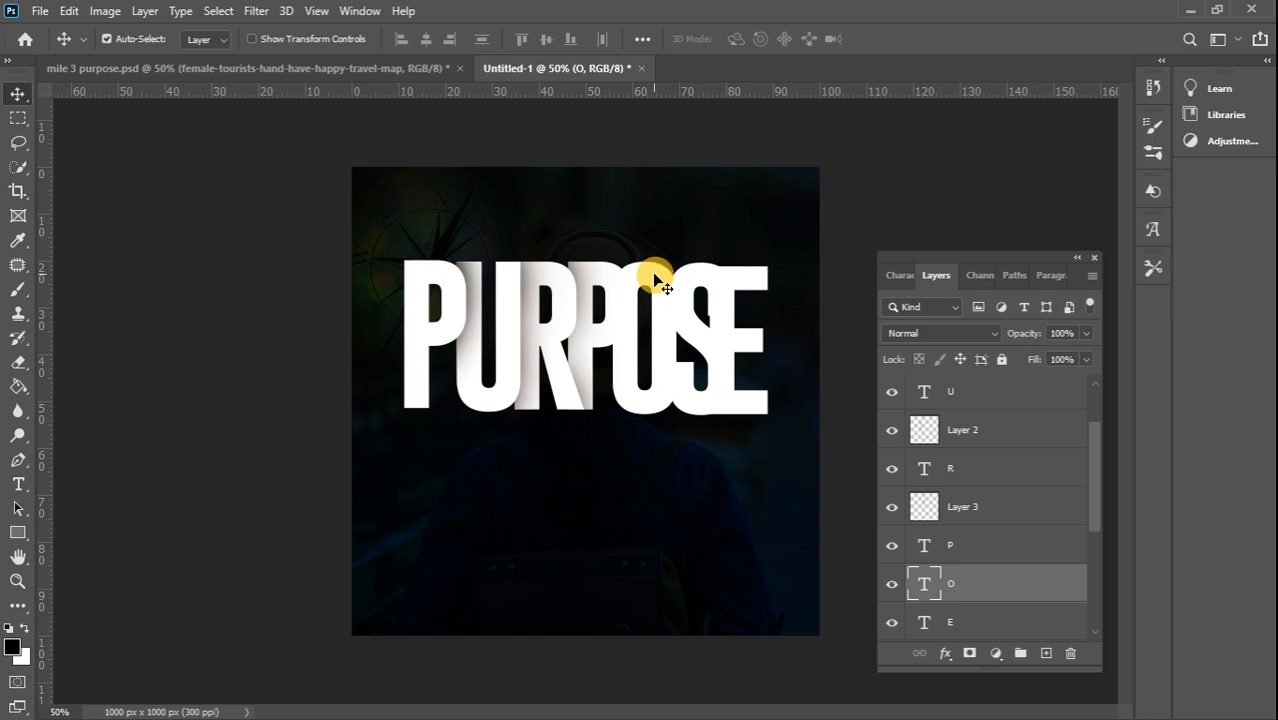
pyautogui.press('Right')
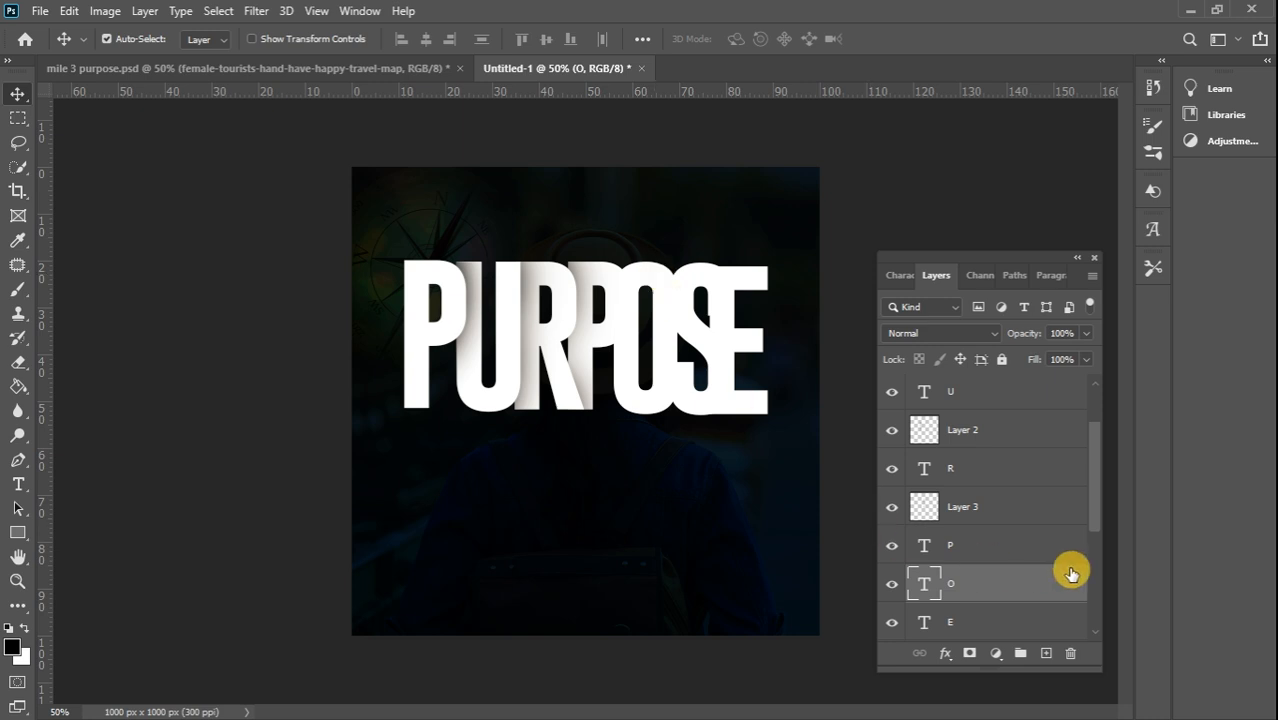
# - On a new layer between the second P and the O, load the O's outline, paint a soft black shadow beside the P, and deselect
pyautogui.scroll(-3, 1092, 487)
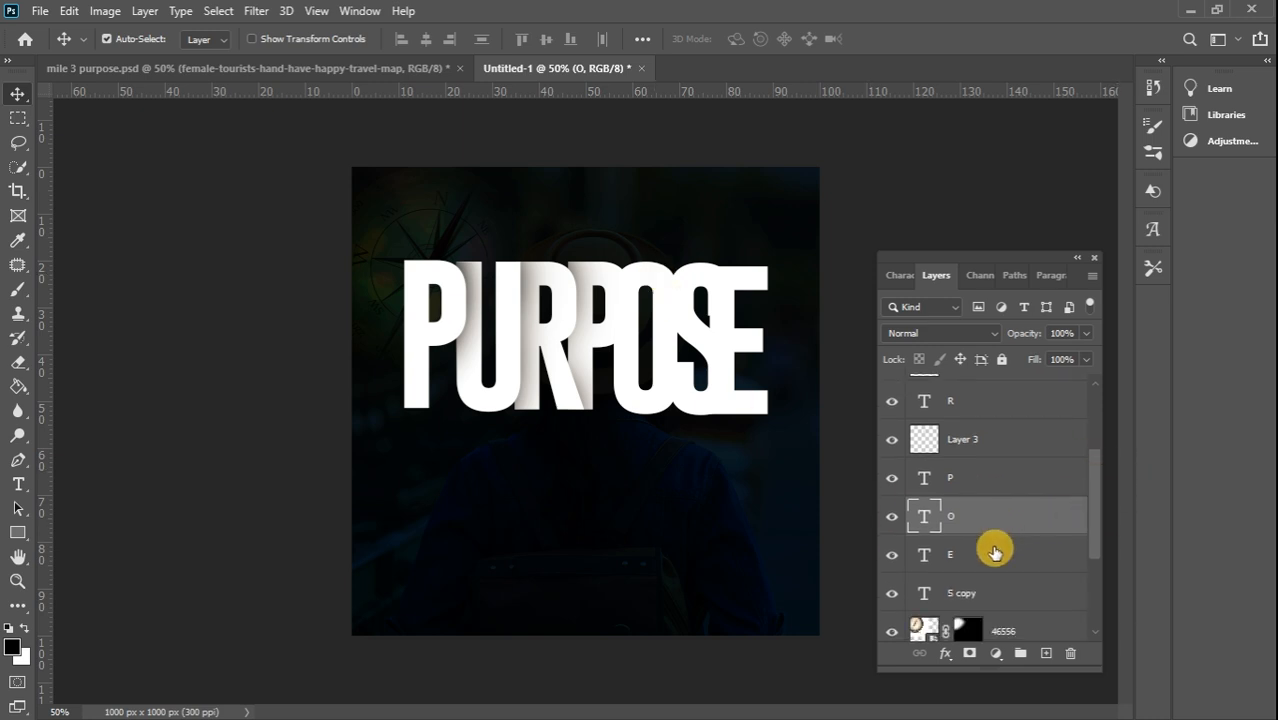
pyautogui.click(994, 552)
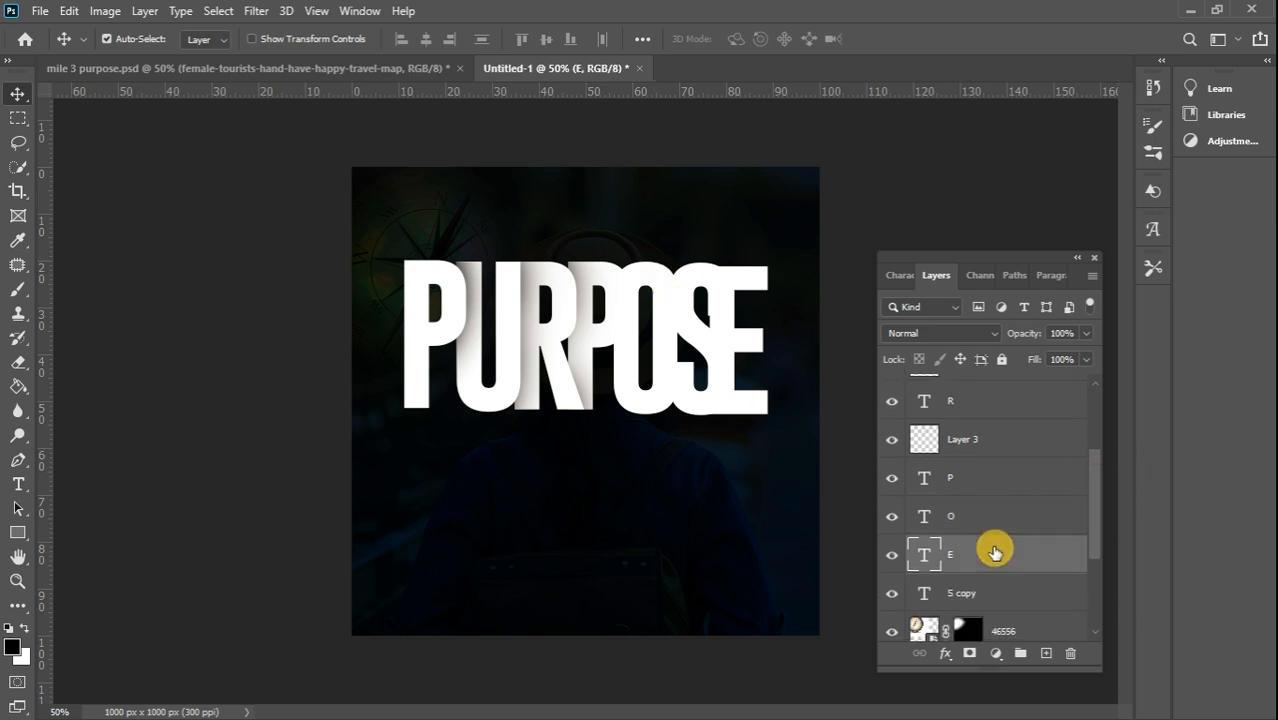
pyautogui.click(1047, 655)
pyautogui.moveTo(986, 537); pyautogui.dragTo(981, 508)
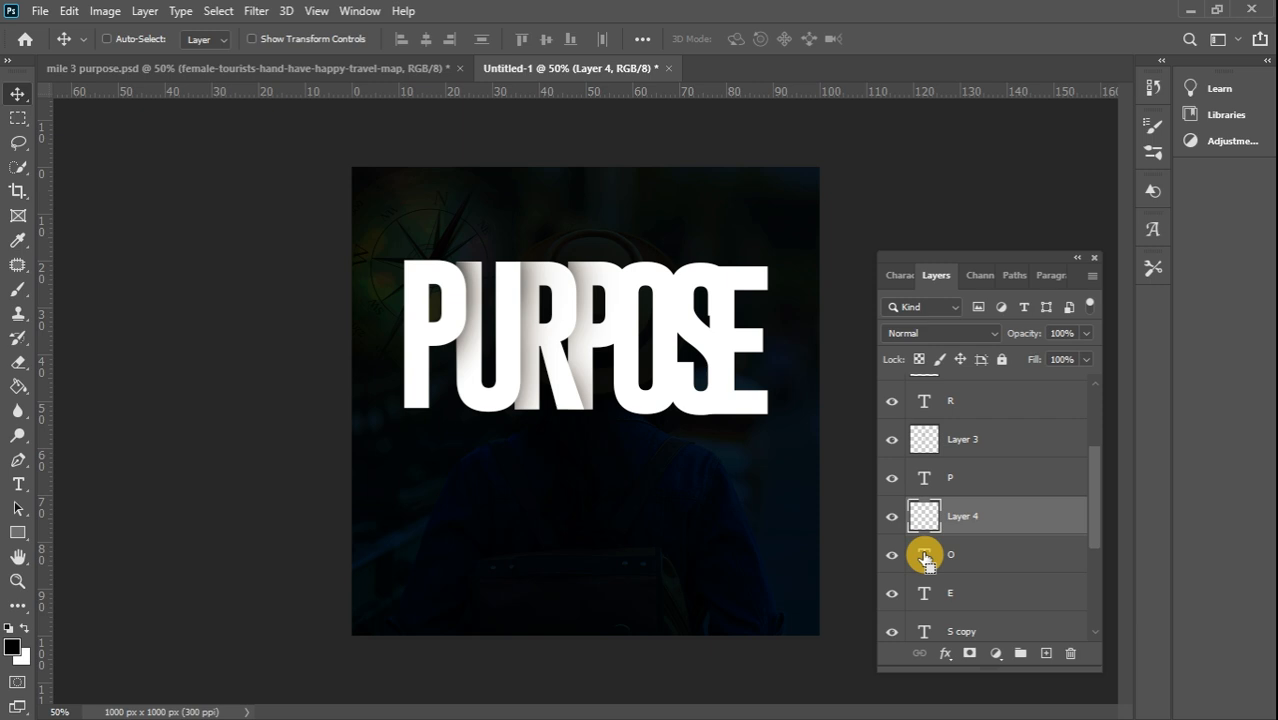
pyautogui.keyDown('ctrl'); pyautogui.click(925, 556); pyautogui.keyUp('ctrl')
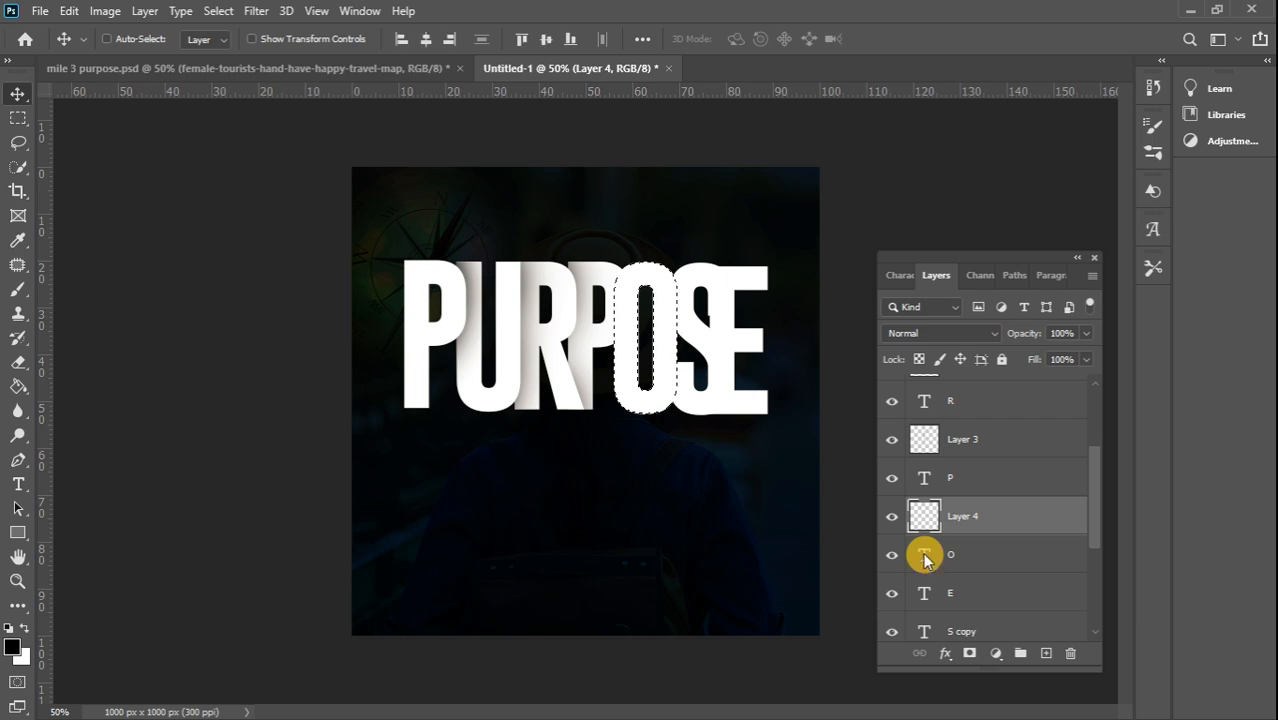
pyautogui.click(16, 291)
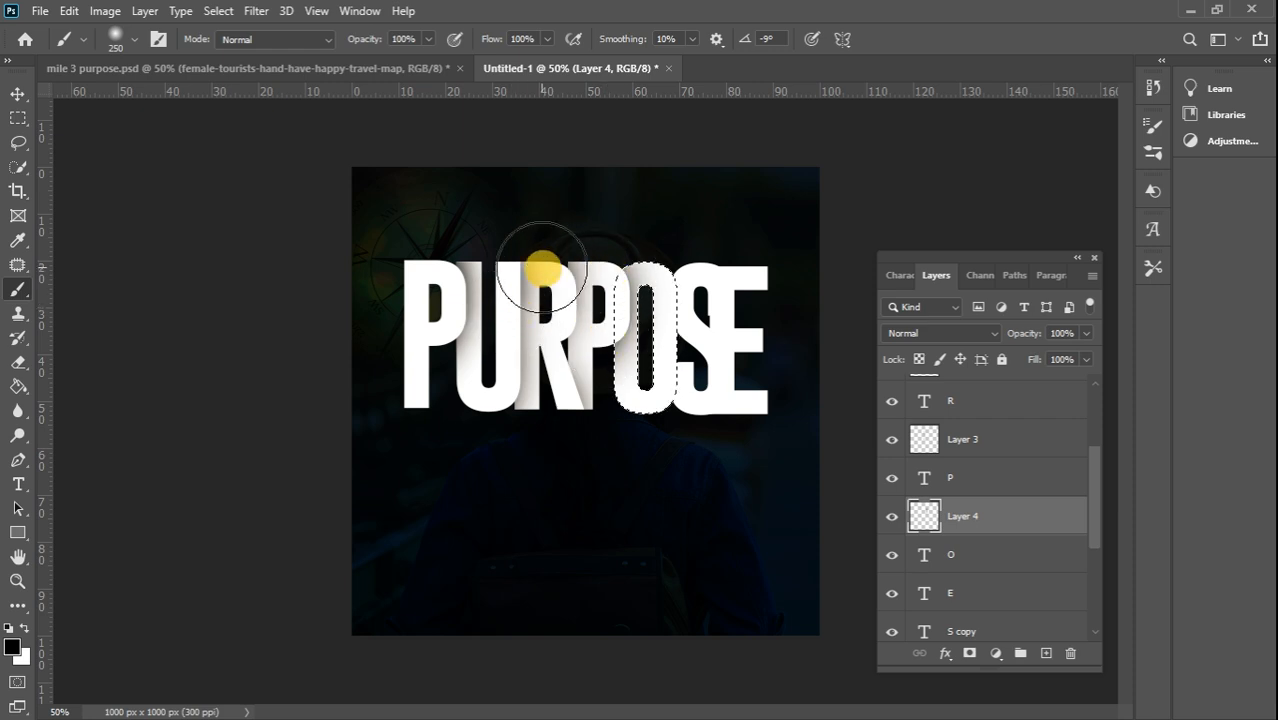
pyautogui.click(18, 118)
pyautogui.click(642, 213)
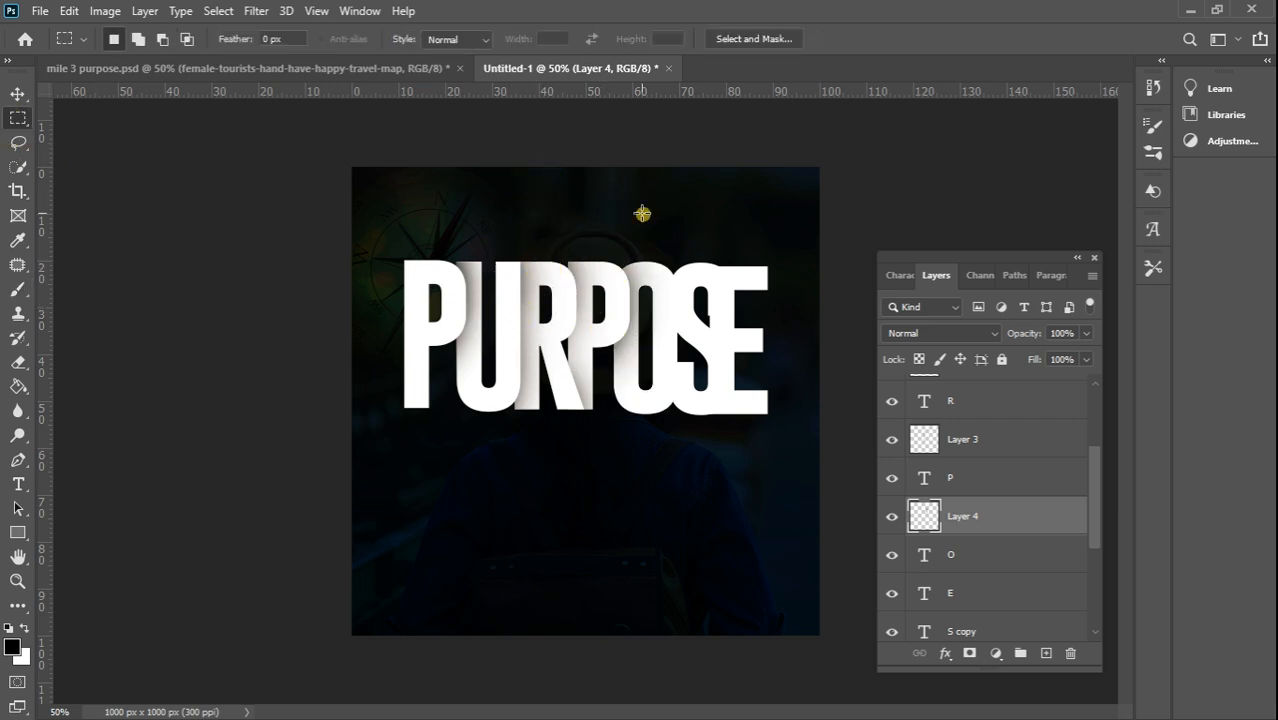
# - Move the S copy text layer above the E layer in the stacking order
pyautogui.click(18, 94)
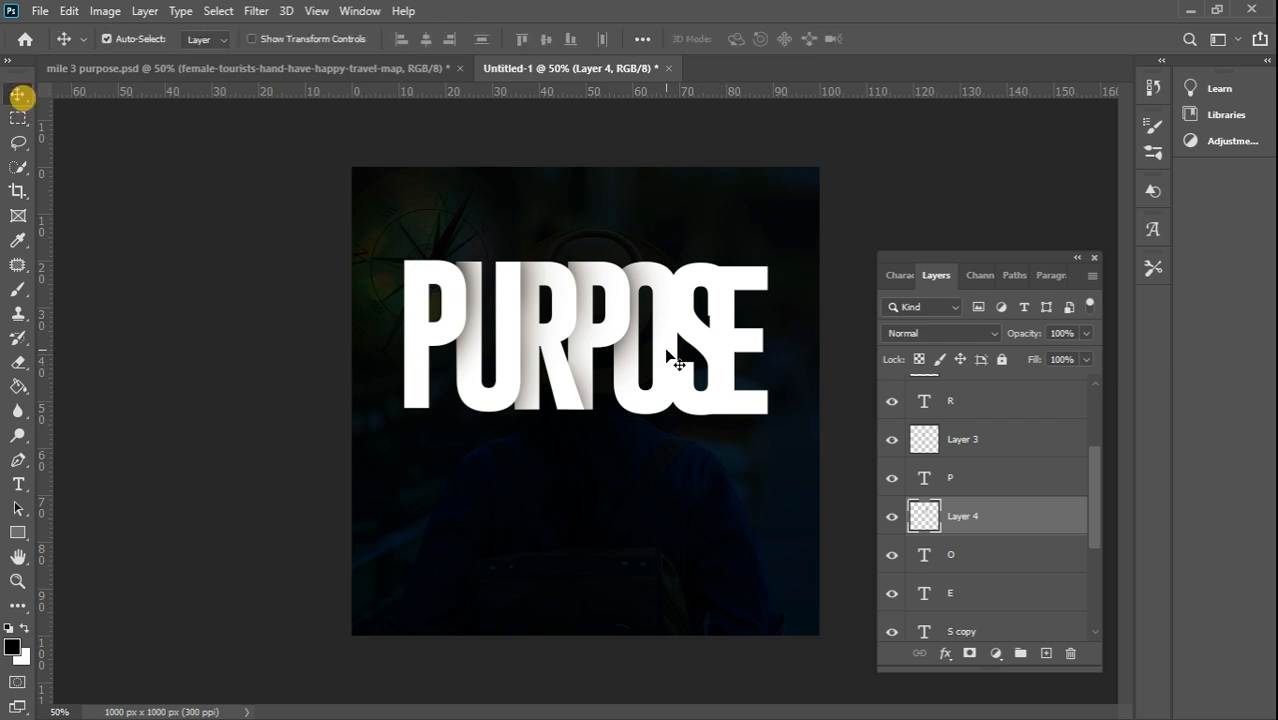
pyautogui.moveTo(1094, 469); pyautogui.dragTo(1093, 500)
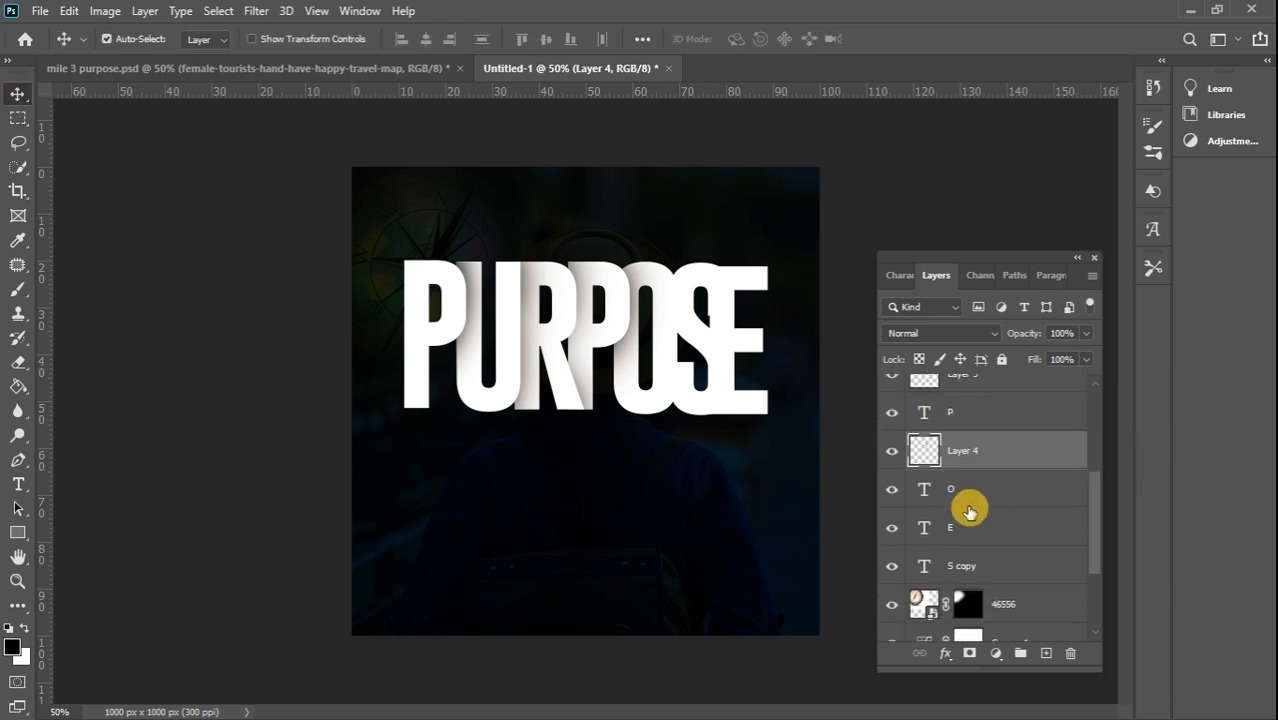
pyautogui.click(966, 535)
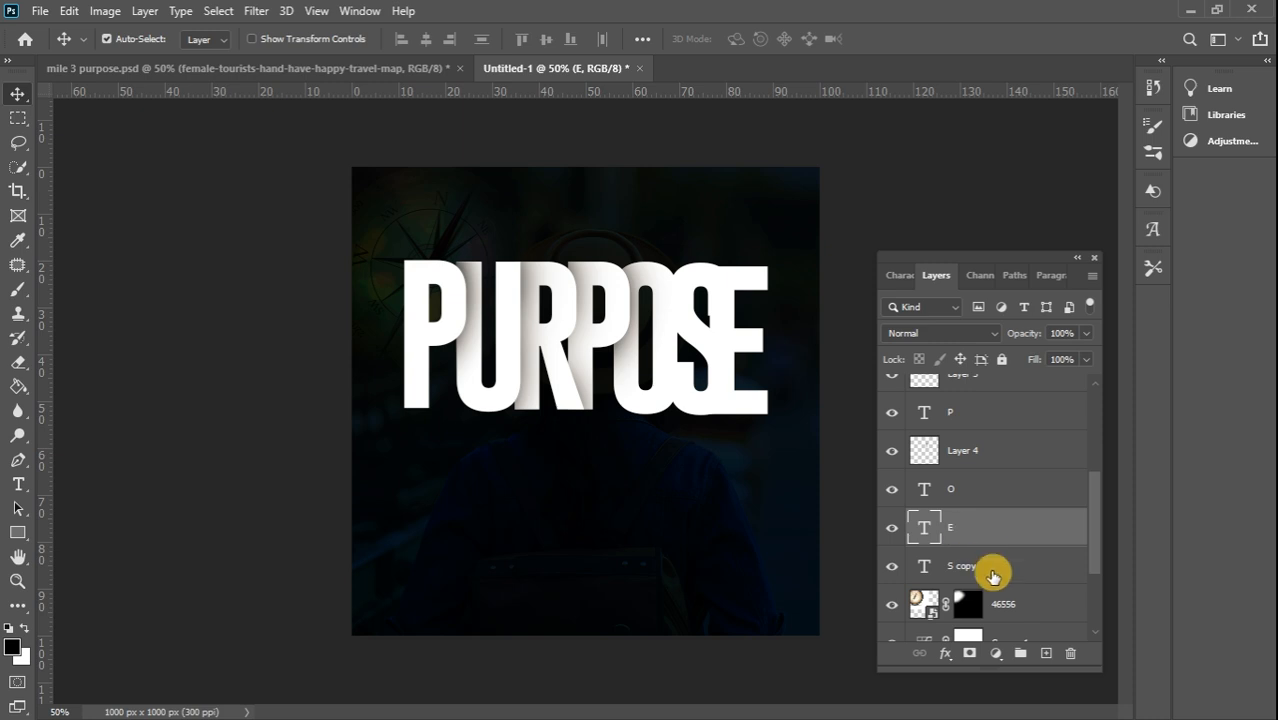
pyautogui.moveTo(991, 569); pyautogui.dragTo(979, 516)
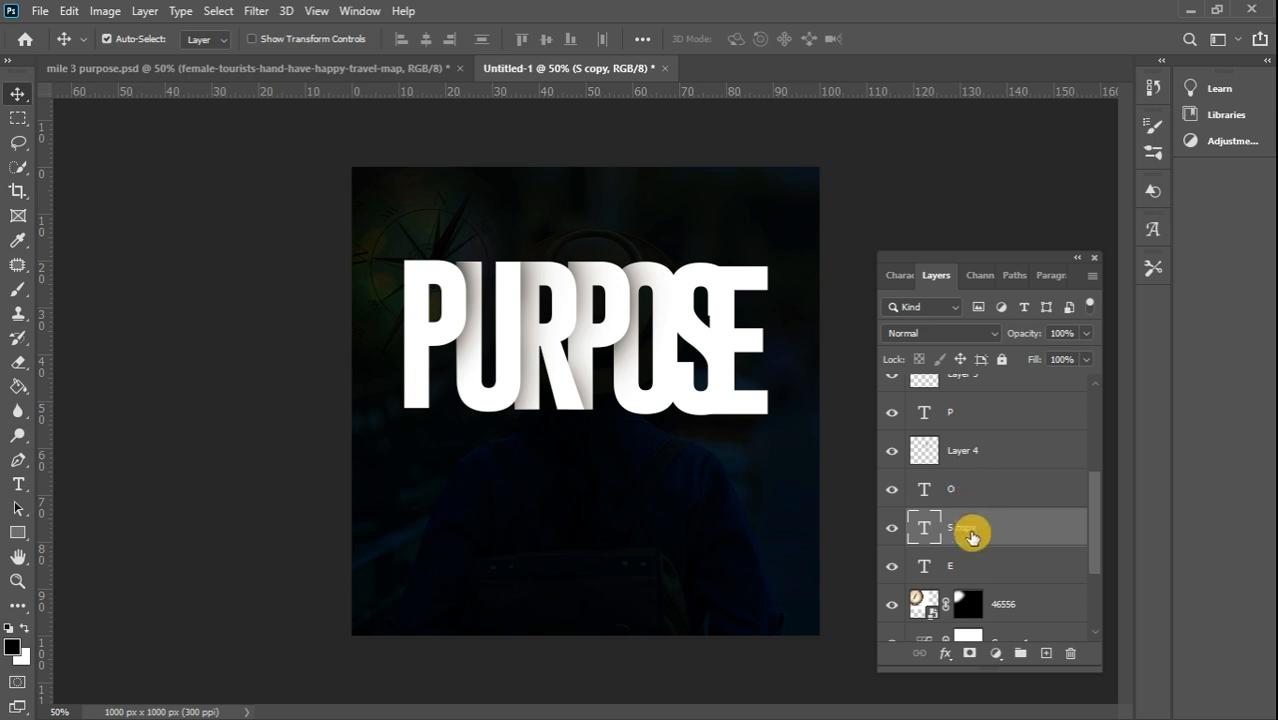
# - On a new layer above the S, load the letter's outline, paint a soft black shadow beside the O, and deselect
pyautogui.click(1047, 654)
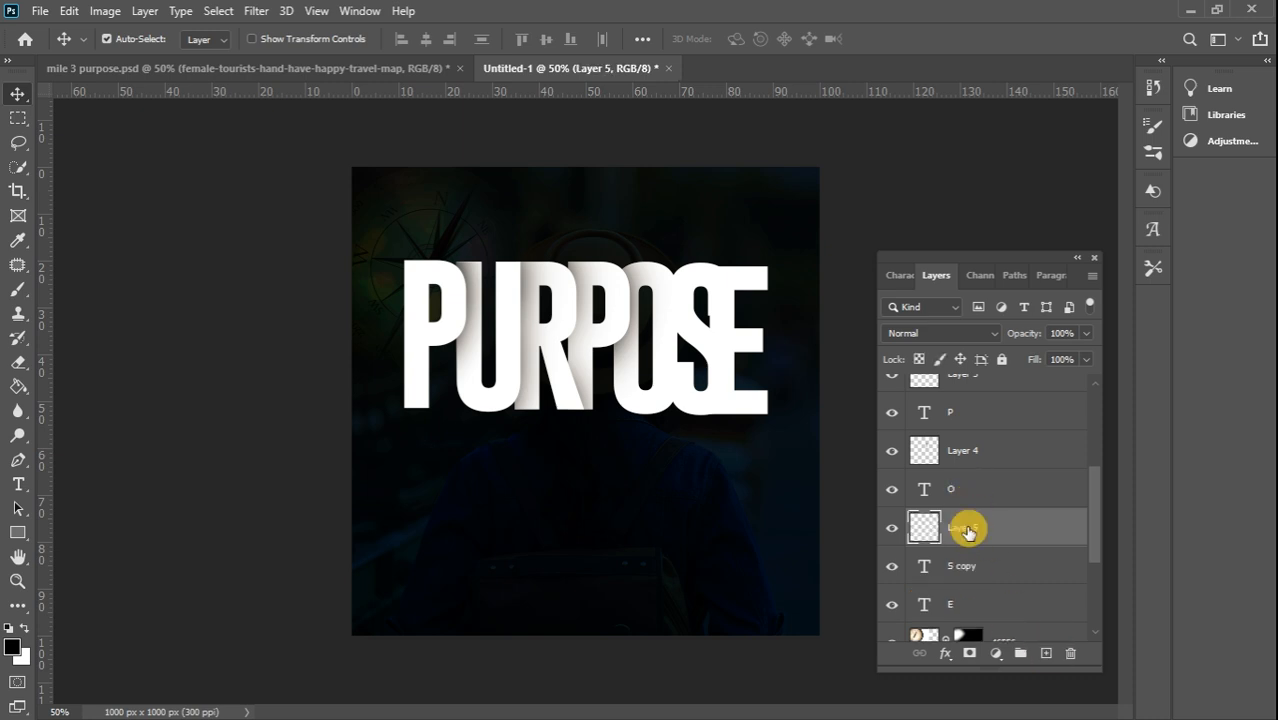
pyautogui.click(699, 340)
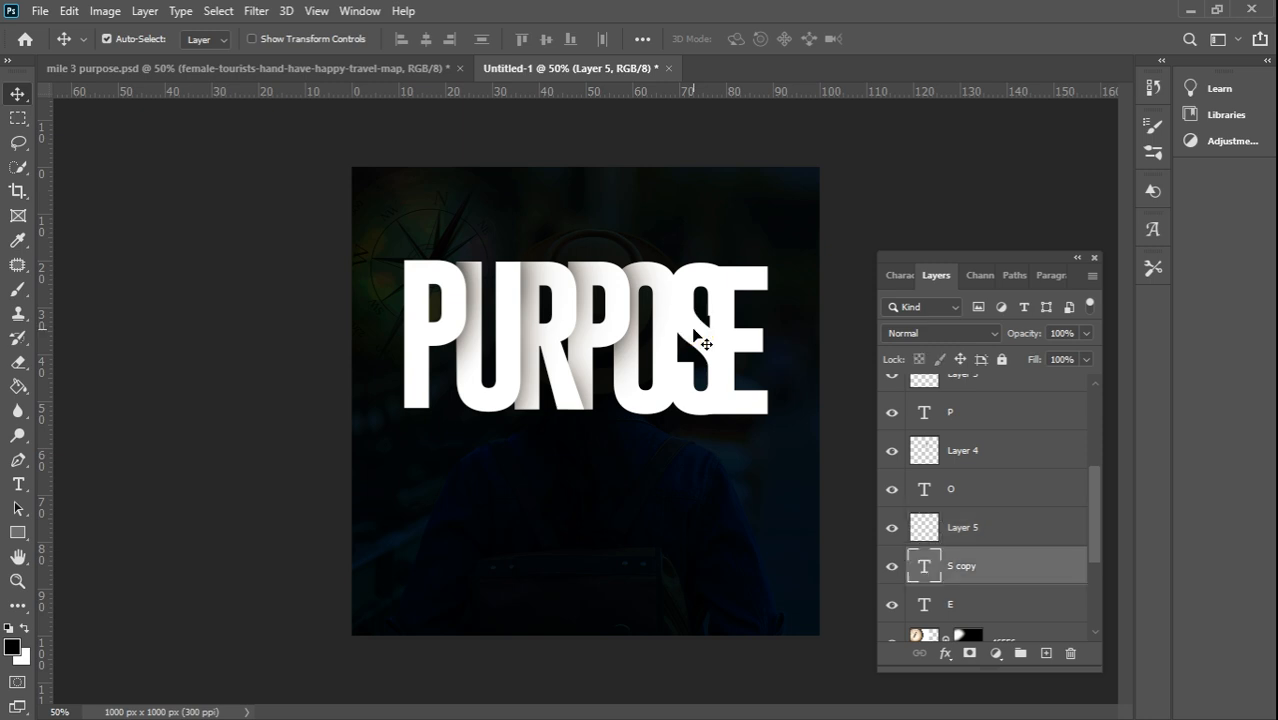
pyautogui.click(697, 338)
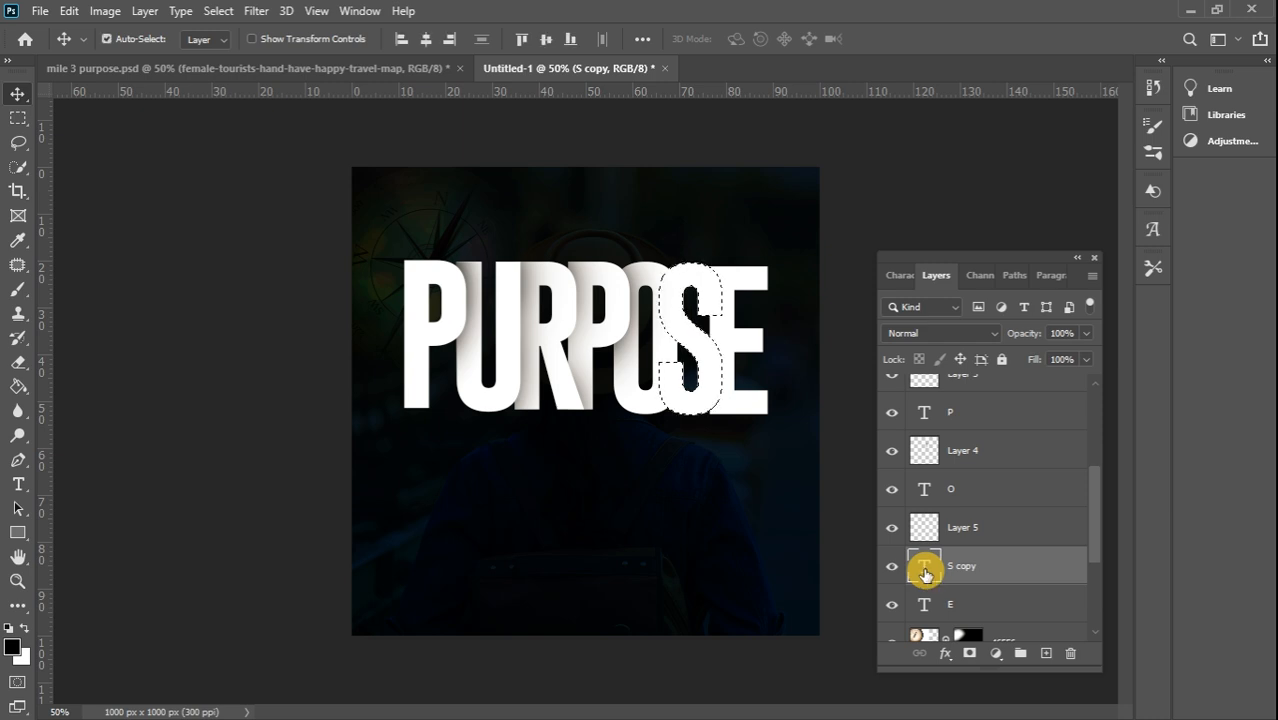
pyautogui.click(18, 289)
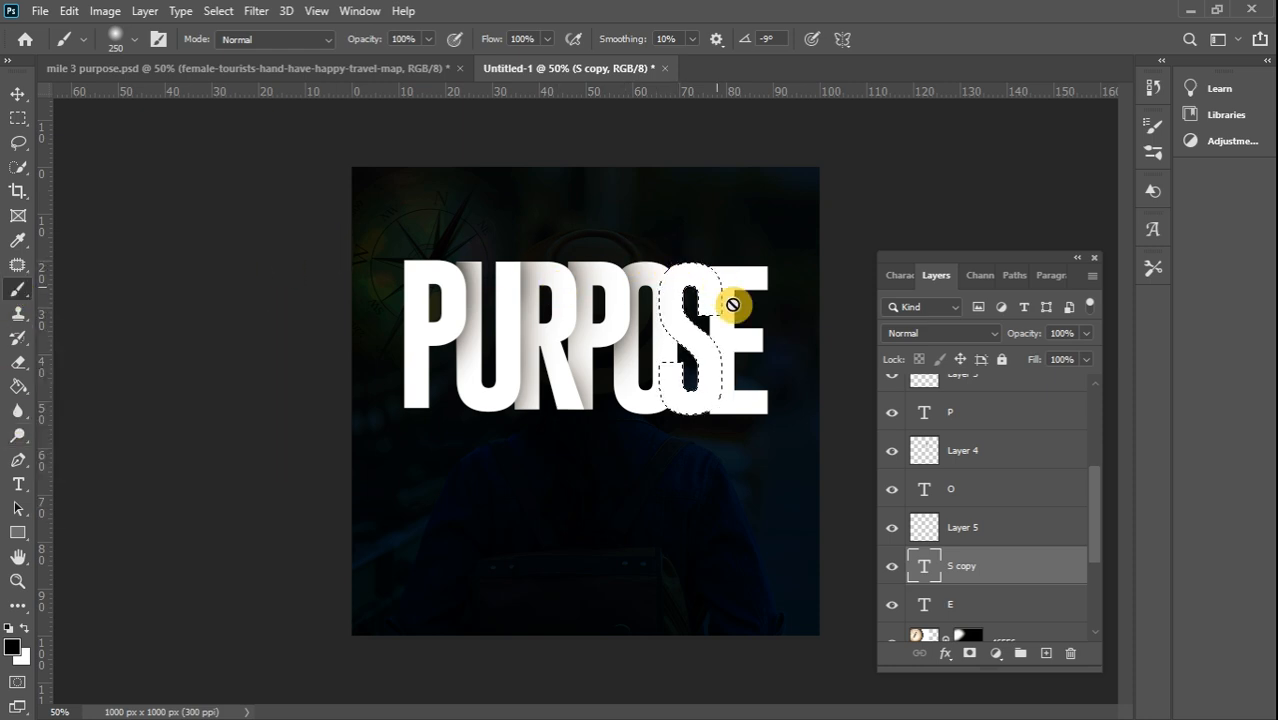
pyautogui.click(930, 533)
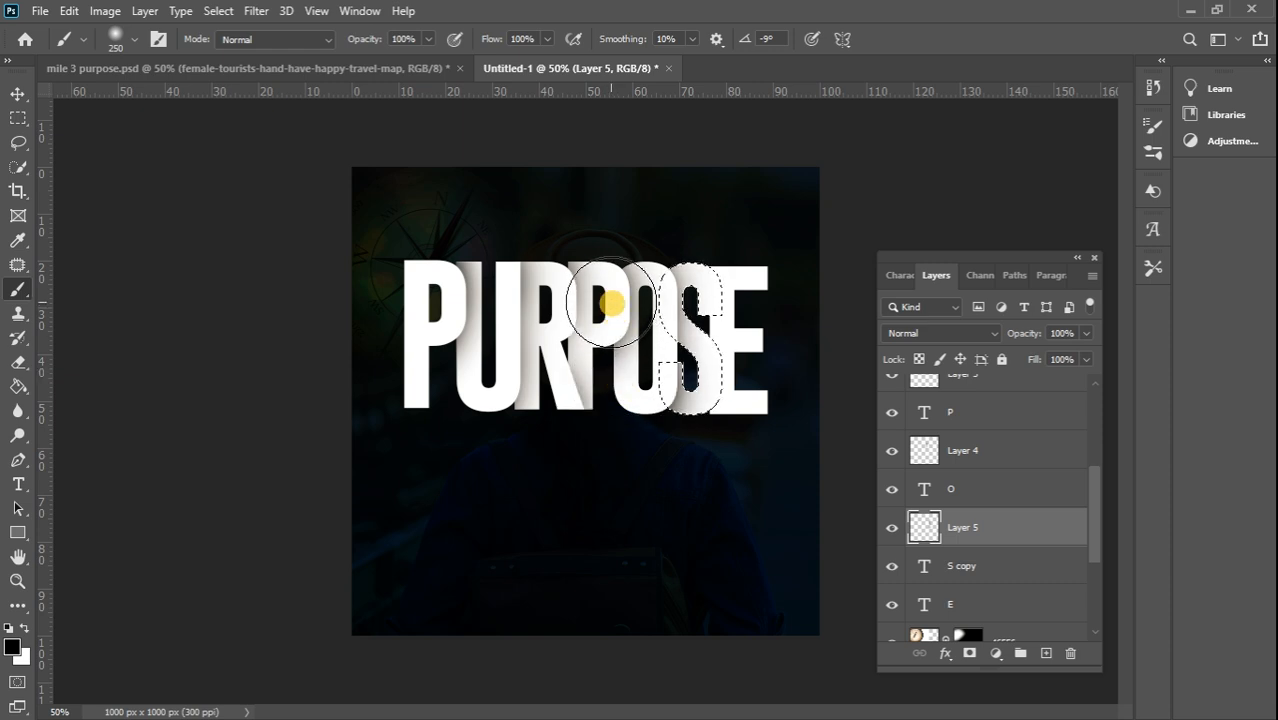
pyautogui.click(18, 118)
pyautogui.click(573, 174)
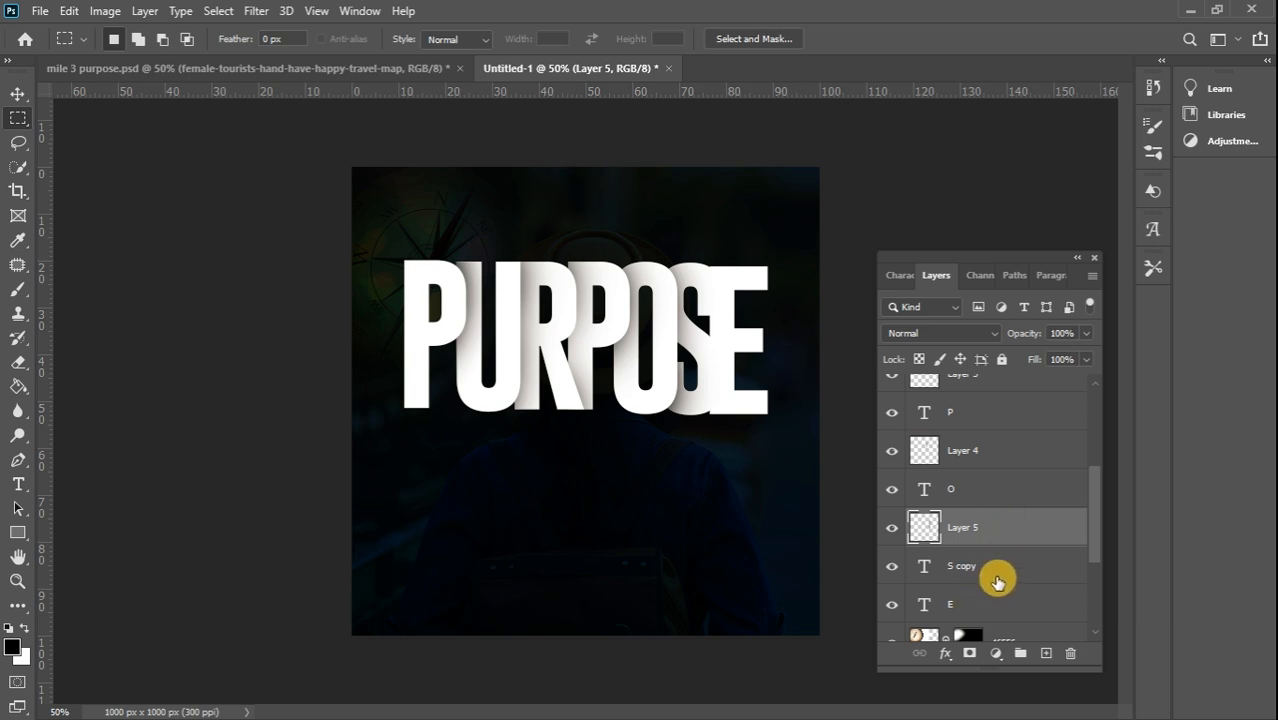
# - On a new layer above the E, load the letter's outline, paint a soft black shadow along the S's edge, and deselect
pyautogui.click(997, 604)
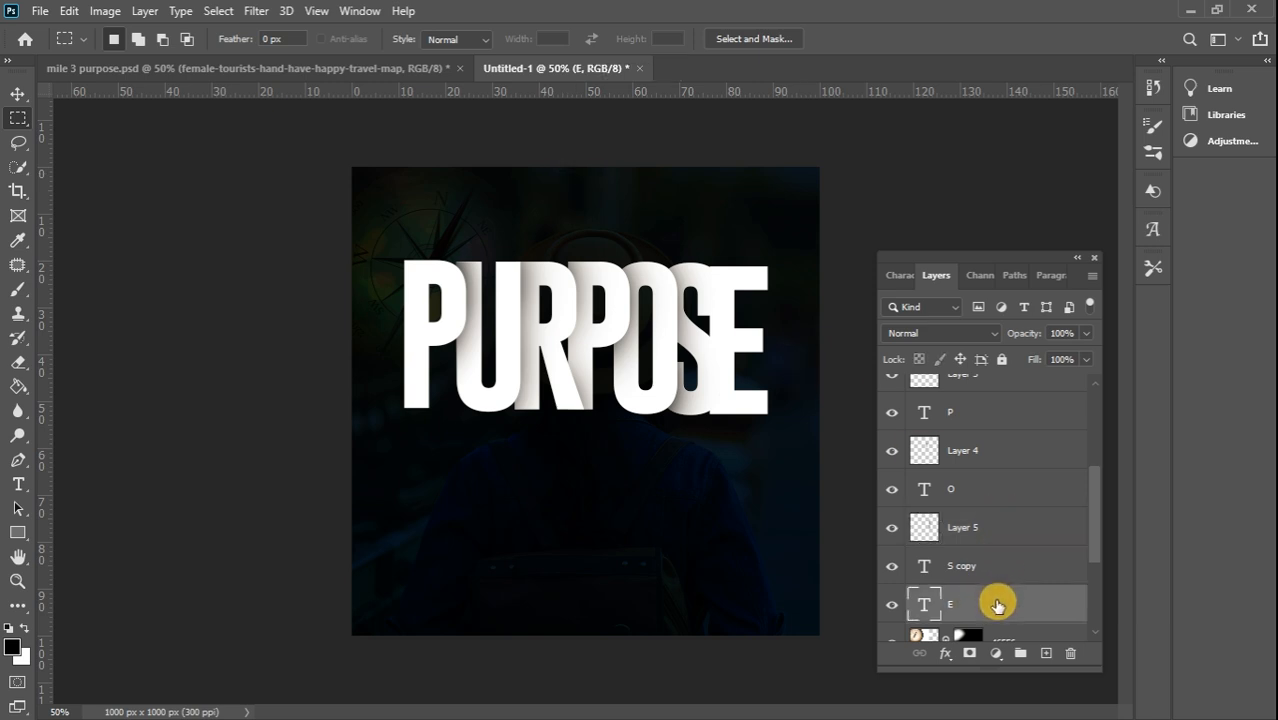
pyautogui.click(1046, 653)
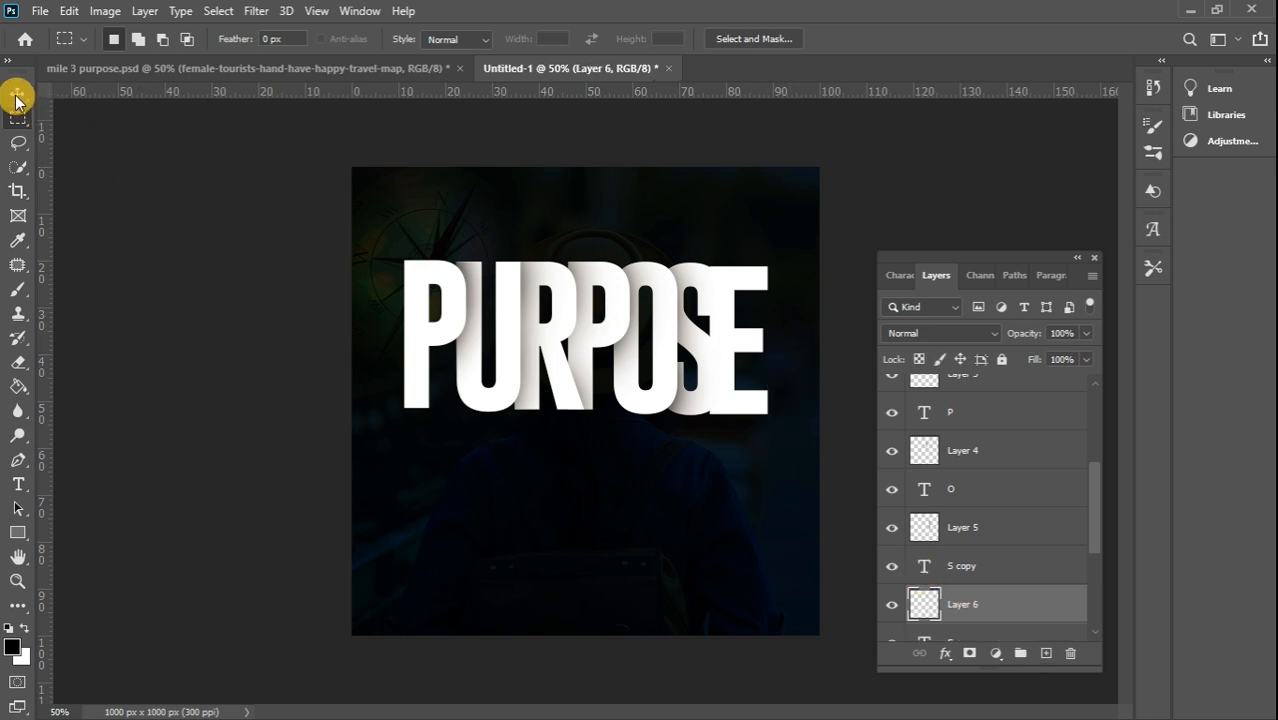
pyautogui.click(17, 95)
pyautogui.click(744, 343)
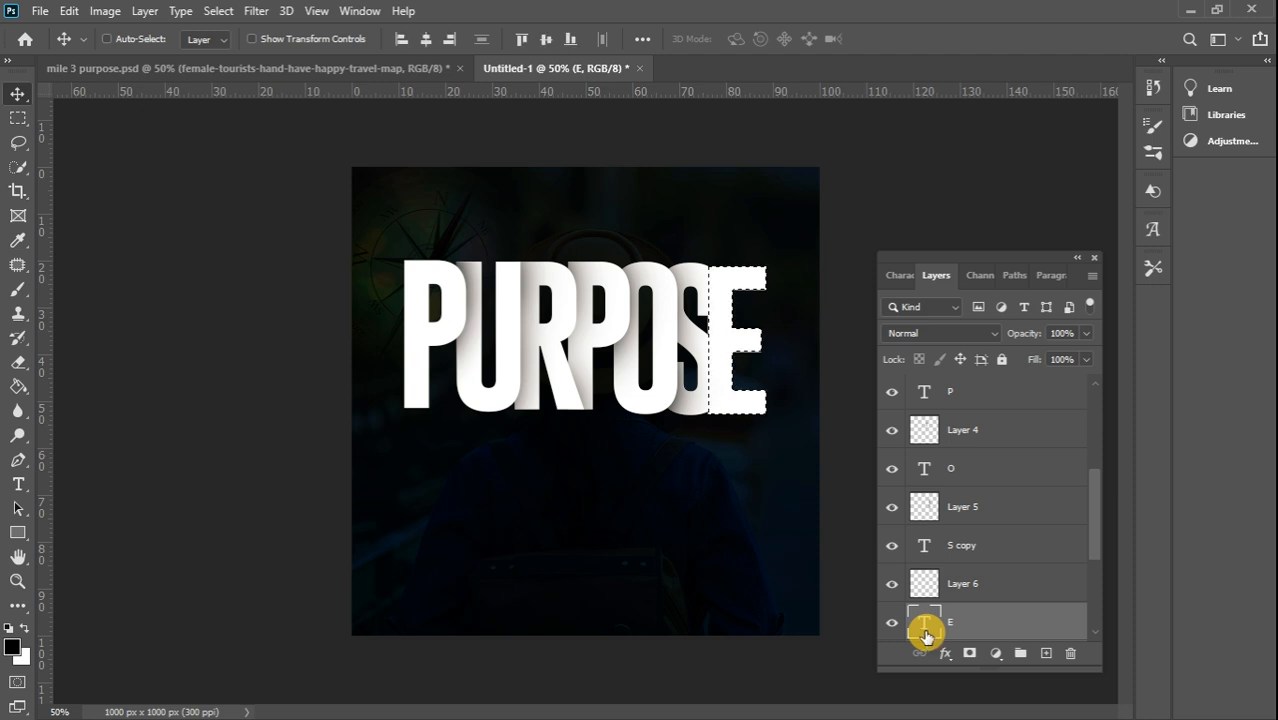
pyautogui.click(17, 288)
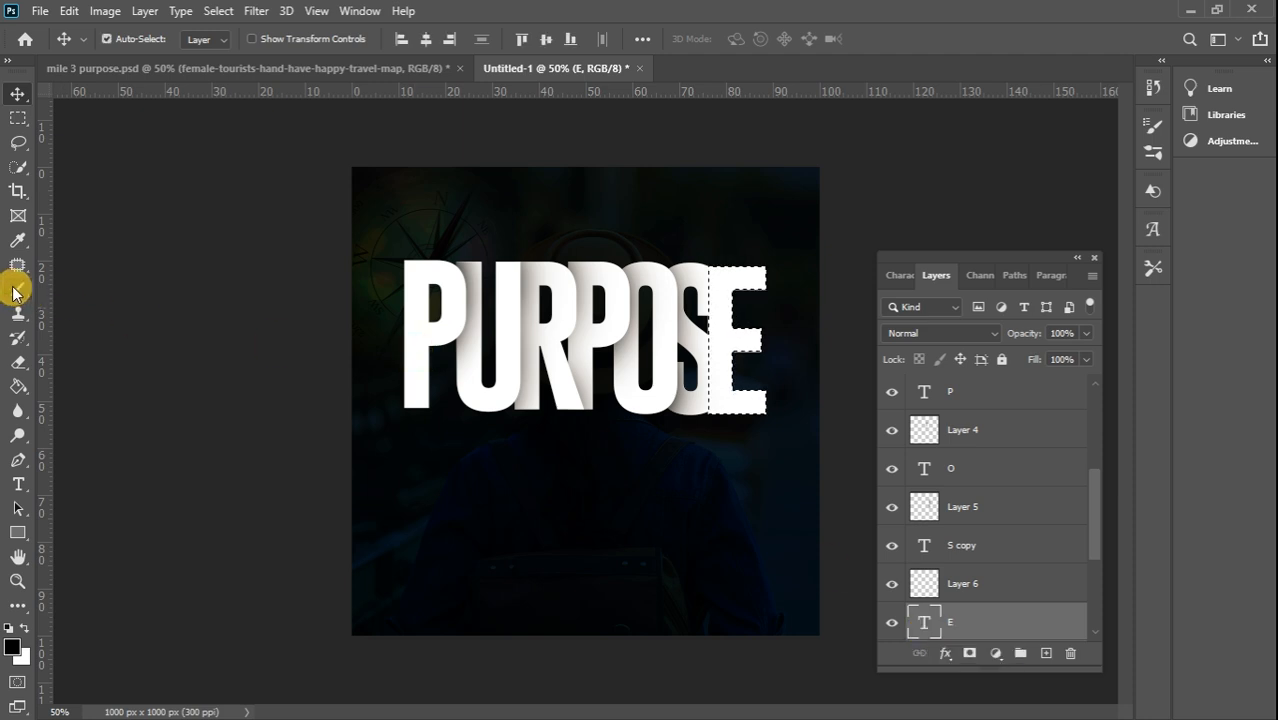
pyautogui.click(702, 264)
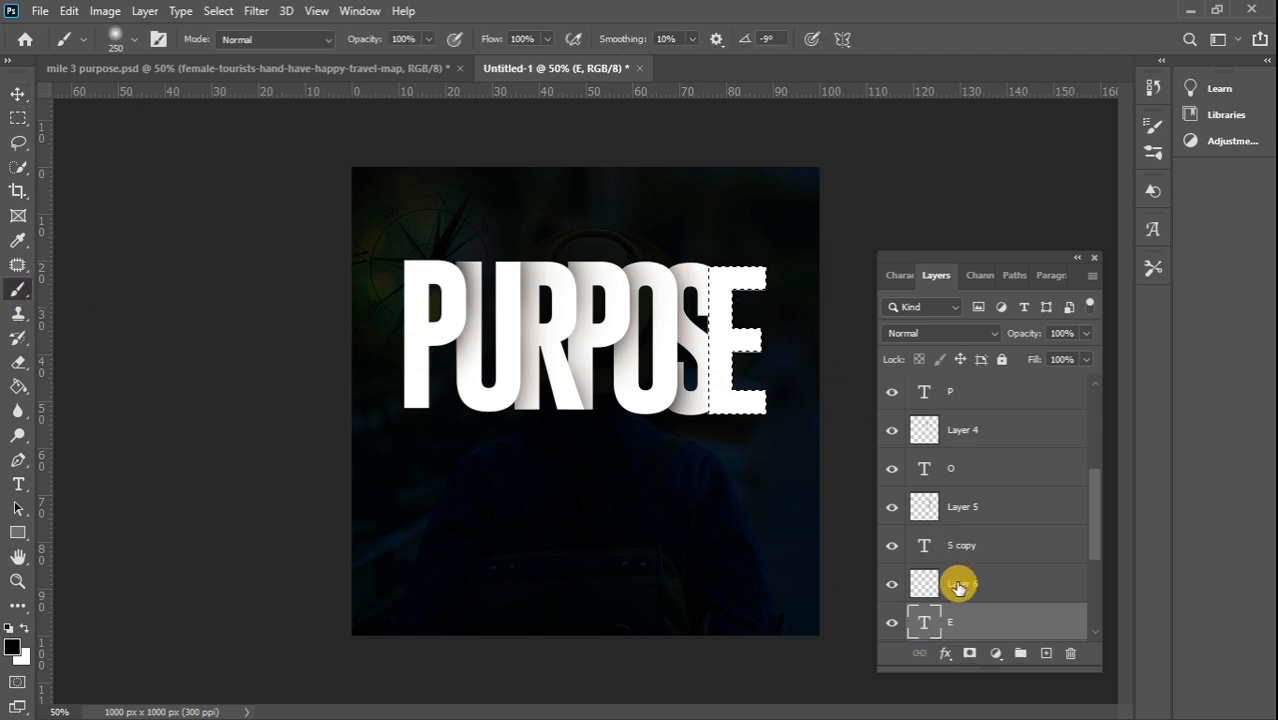
pyautogui.click(962, 588)
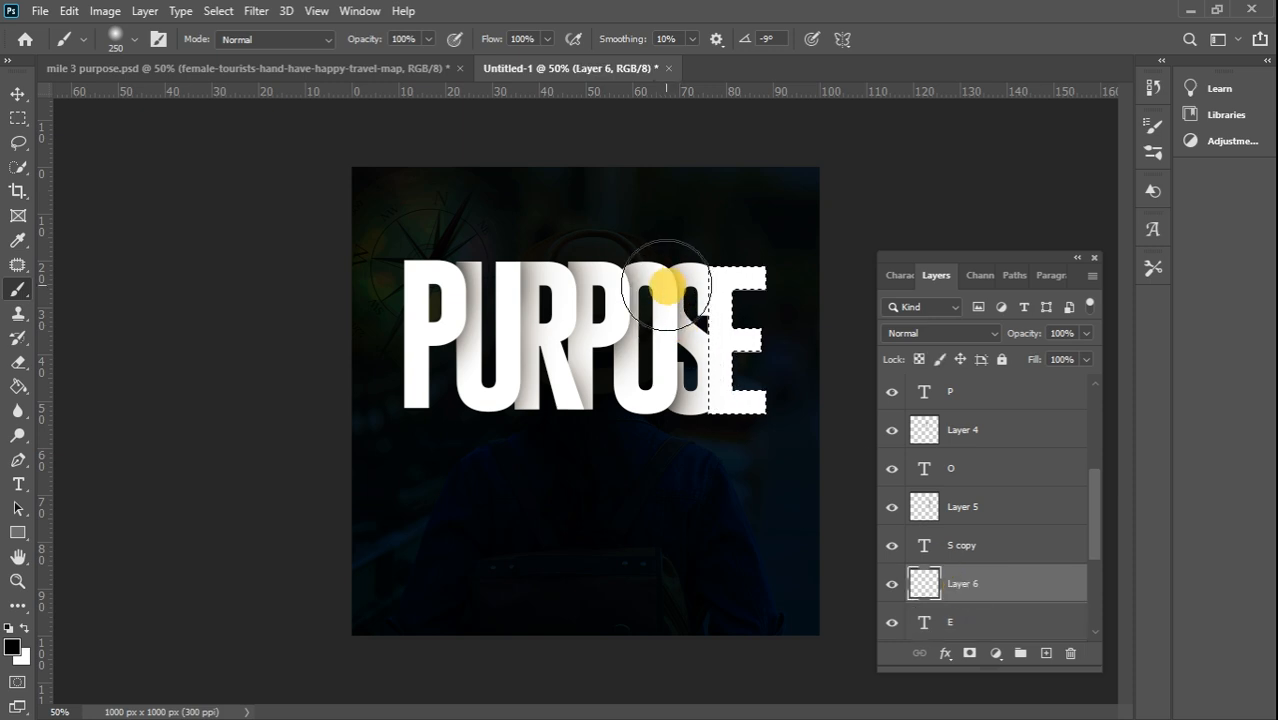
pyautogui.moveTo(665, 287)
pyautogui.mouseDown()
pyautogui.moveTo(676, 299)
pyautogui.moveTo(650, 365)
pyautogui.moveTo(677, 384)
pyautogui.moveTo(664, 383)
pyautogui.mouseUp()
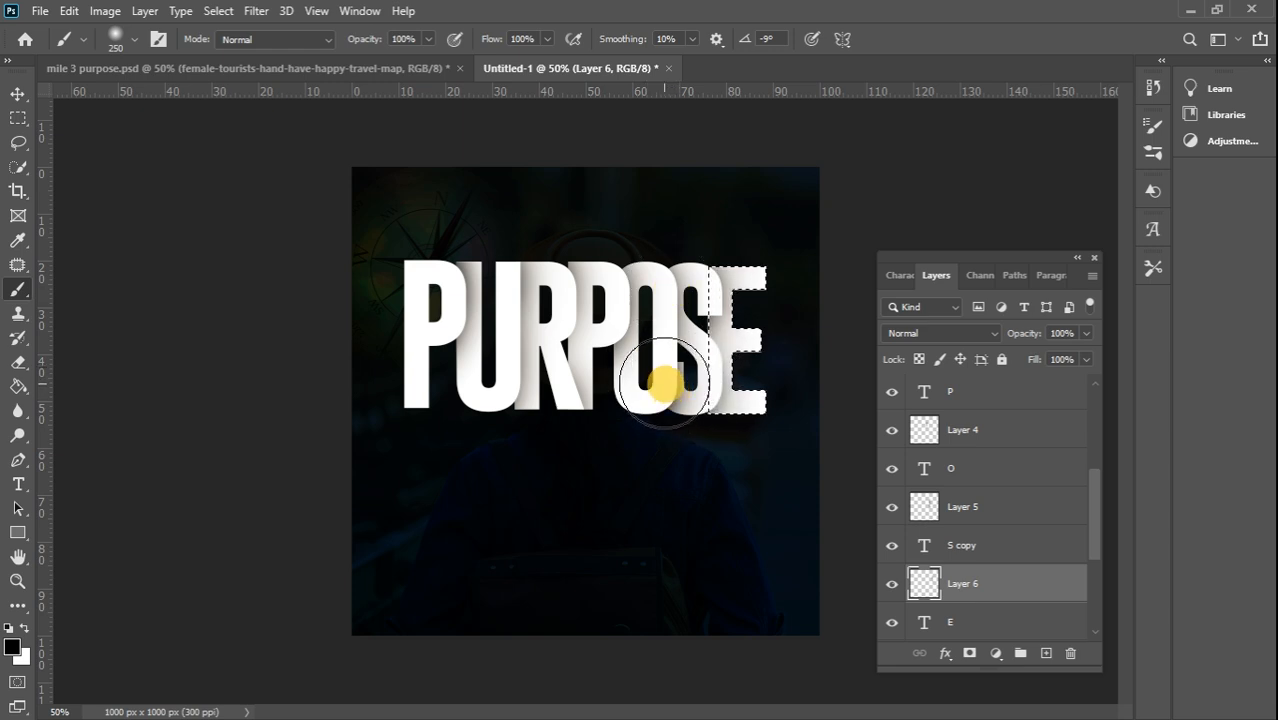
pyautogui.click(17, 118)
pyautogui.click(411, 151)
# - Group all the PURPOSE letter and shadow layers, from the first P down to the E
pyautogui.moveTo(1095, 551)
pyautogui.mouseDown()
pyautogui.moveTo(1101, 411)
pyautogui.moveTo(1056, 400)
pyautogui.moveTo(1089, 530)
pyautogui.mouseUp()
pyautogui.click(1050, 401)
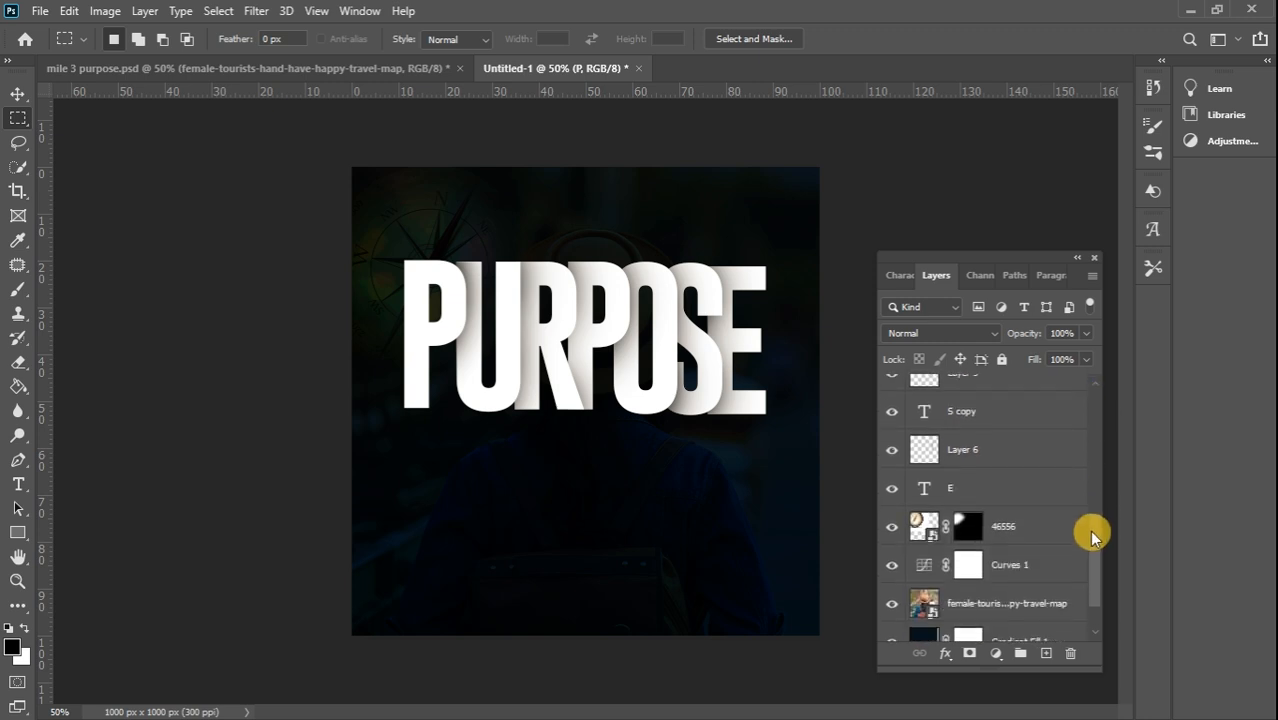
pyautogui.keyDown('shift'); pyautogui.click(1028, 490); pyautogui.keyUp('shift')
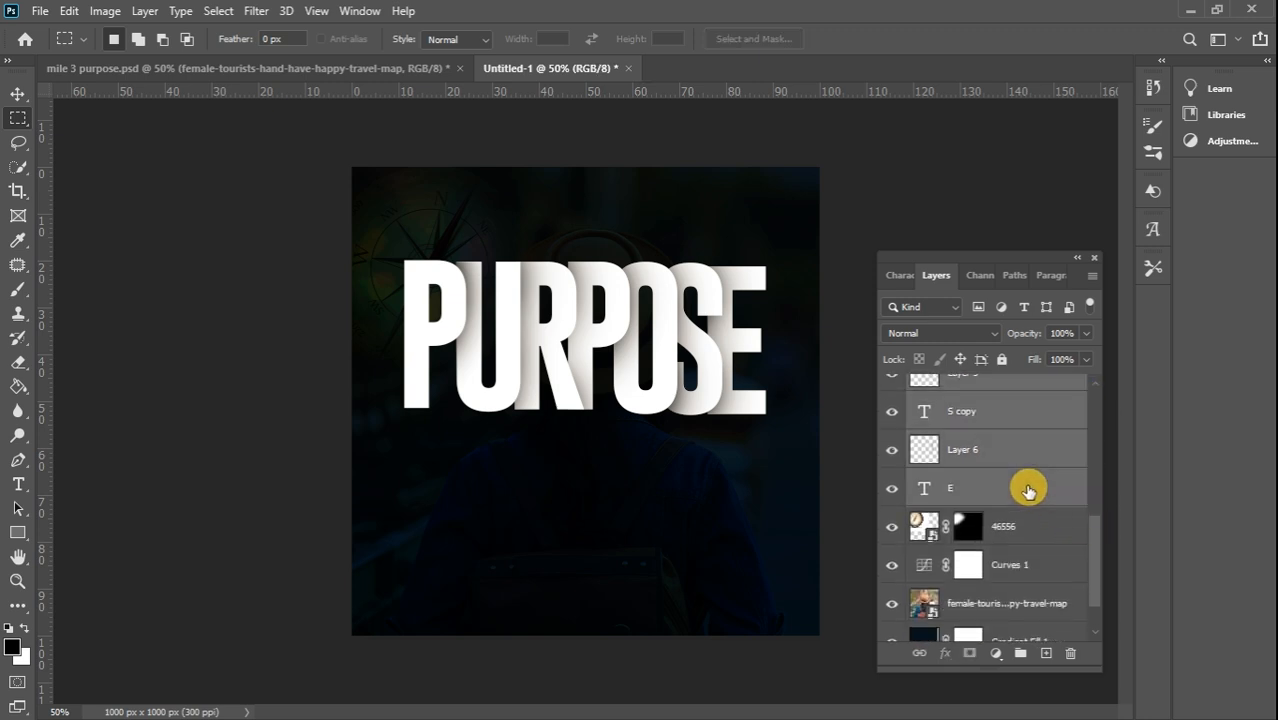
pyautogui.click(1022, 653)
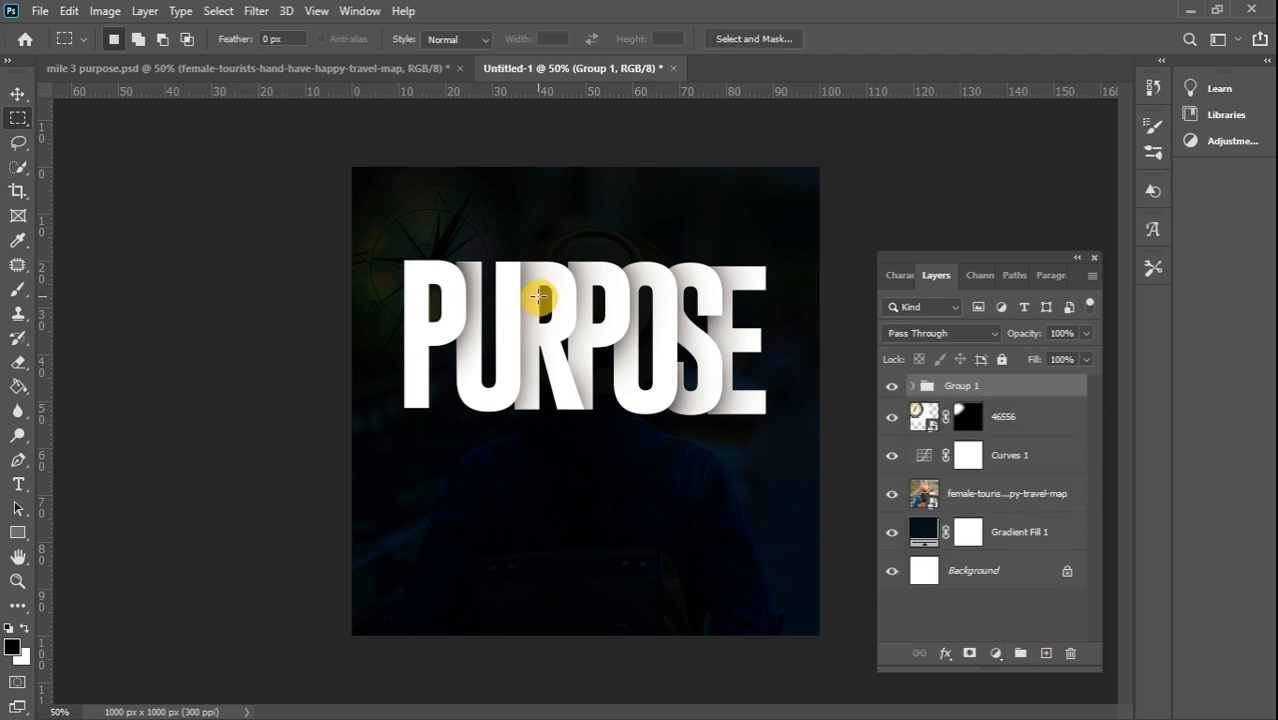
pyautogui.click(17, 94)
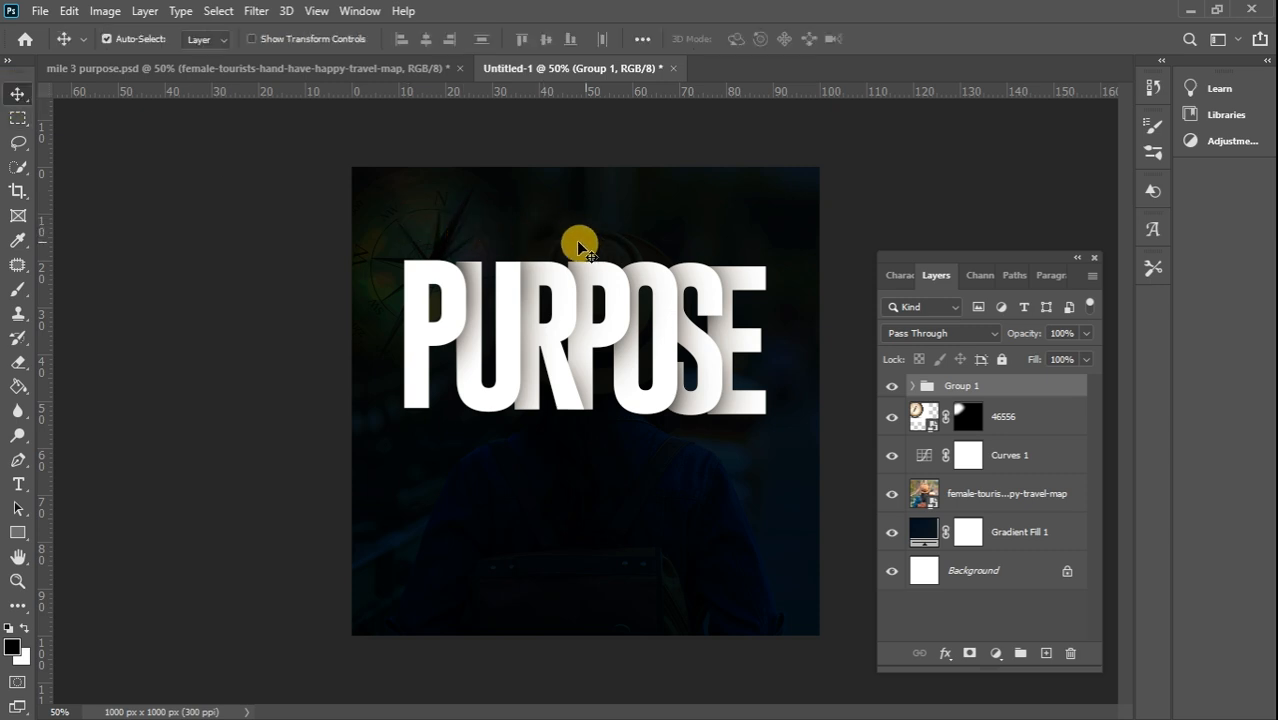
# - Copy the line "Living a purposeful life" from the Word document, return to Photoshop, and make white the foreground colour
pyautogui.moveTo(1272, 368)
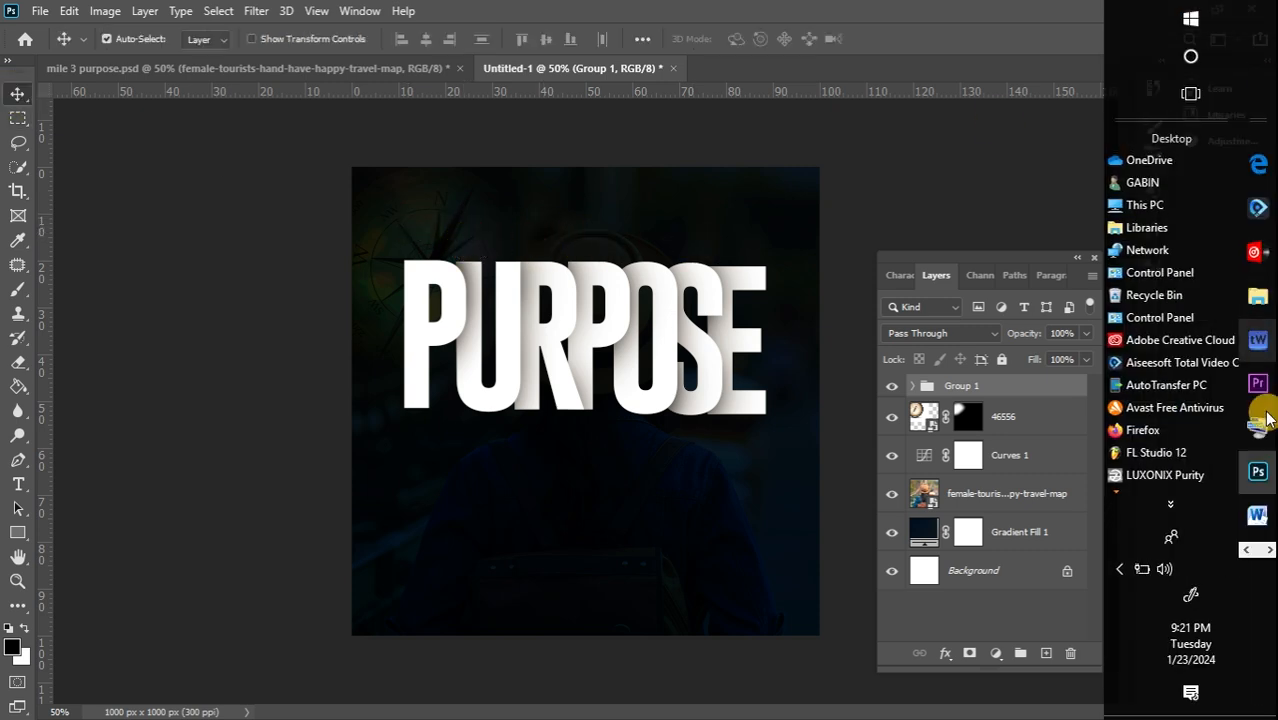
pyautogui.click(1258, 518)
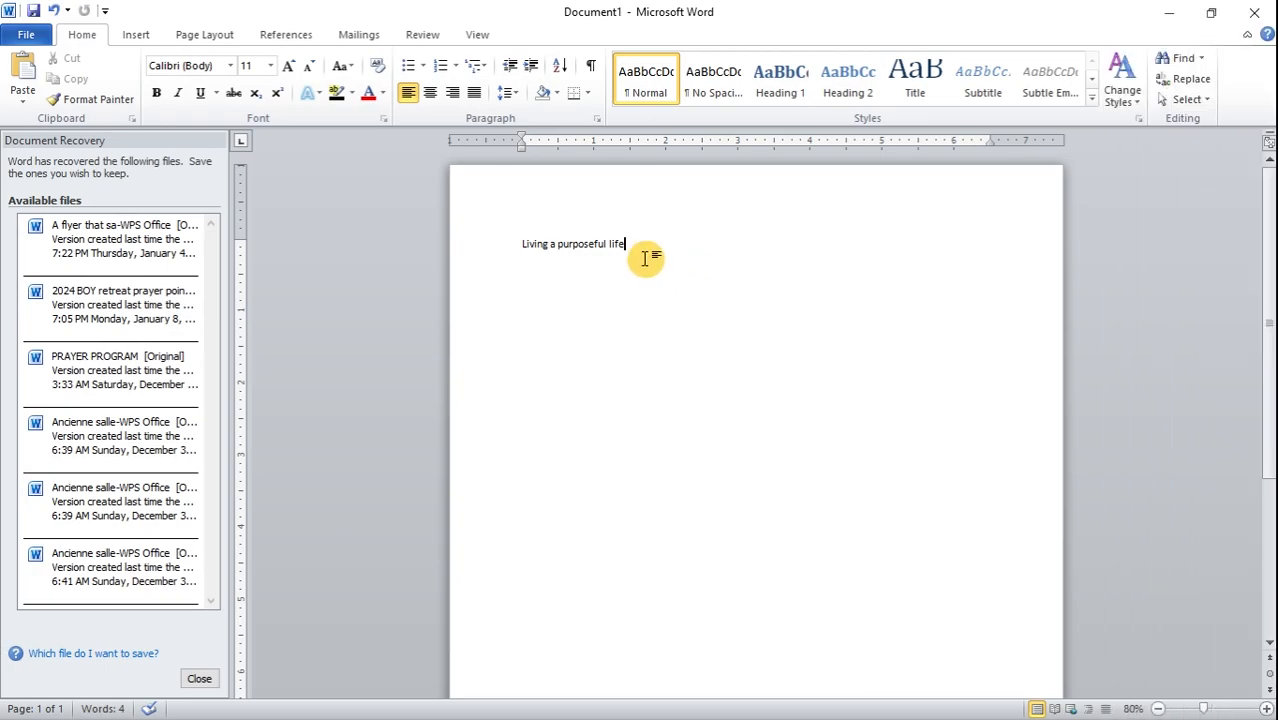
pyautogui.moveTo(630, 246); pyautogui.dragTo(519, 246)
pyautogui.hotkey('ctrl', 'c')
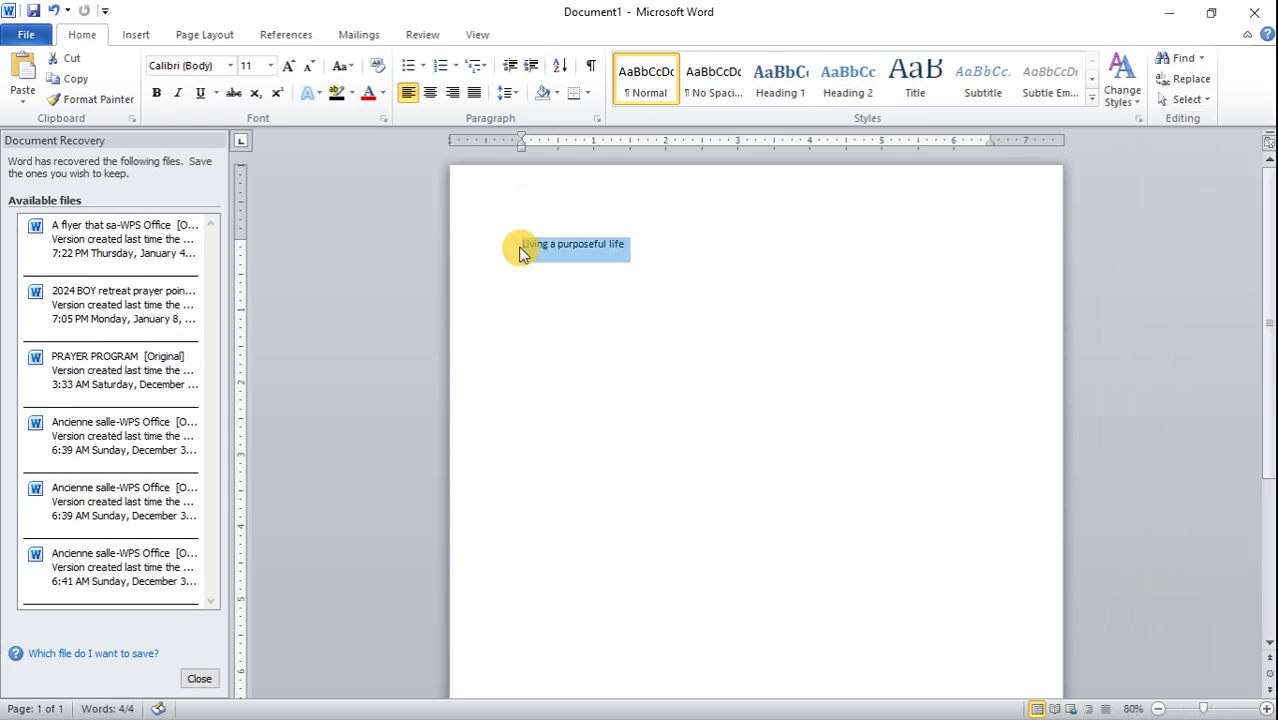
pyautogui.moveTo(1262, 273)
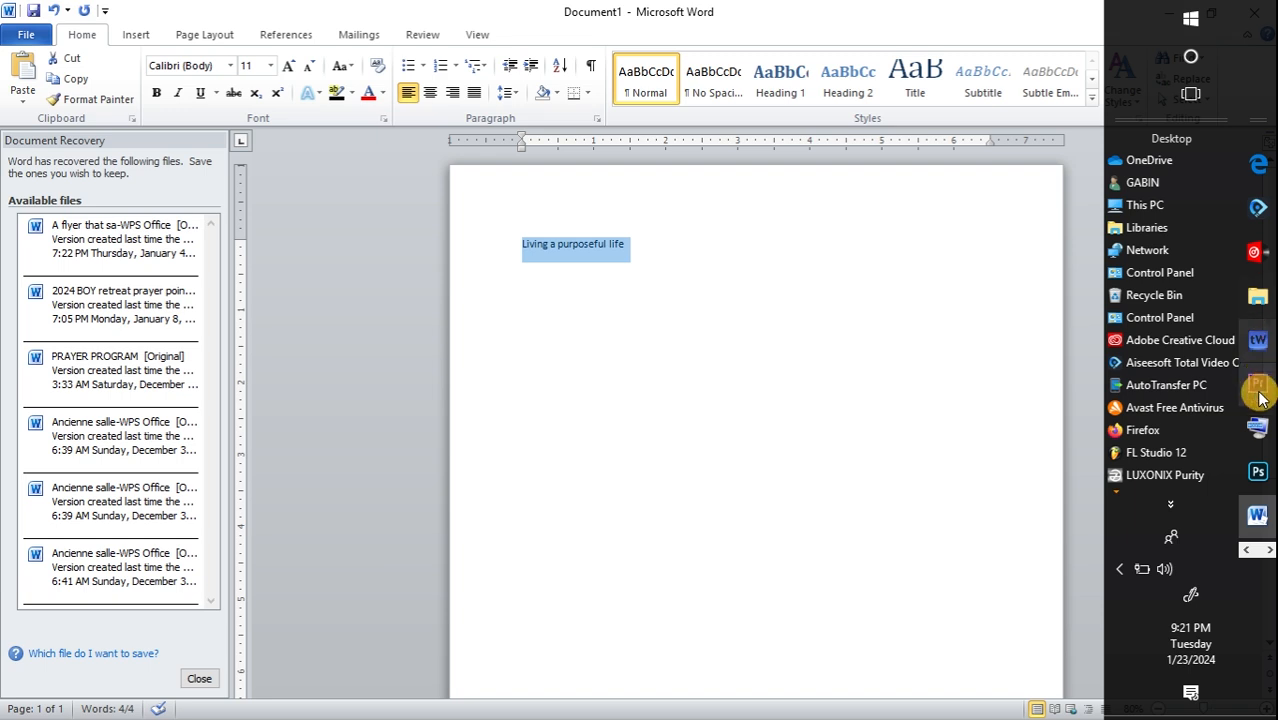
pyautogui.click(1258, 470)
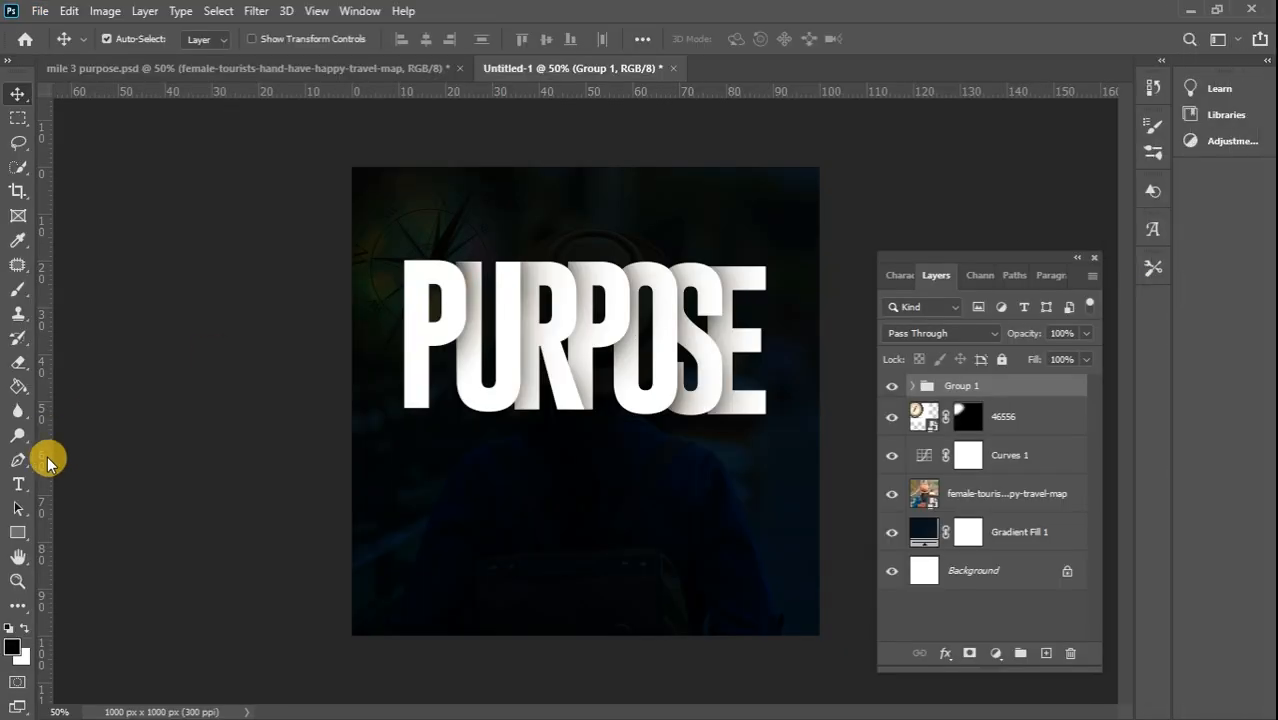
pyautogui.click(25, 627)
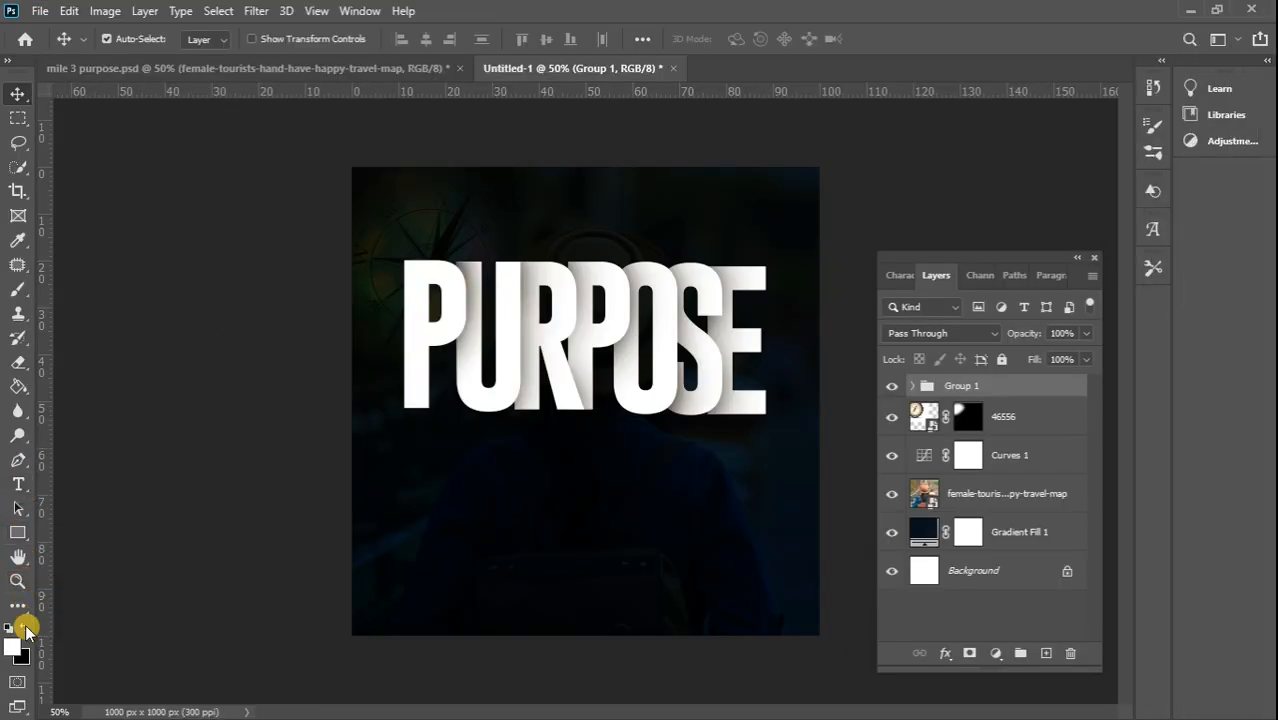
# - Add the copied line "Living a purposeful life" above the PURPOSE title as white Montserrat Light text at 11 pt
pyautogui.click(21, 484)
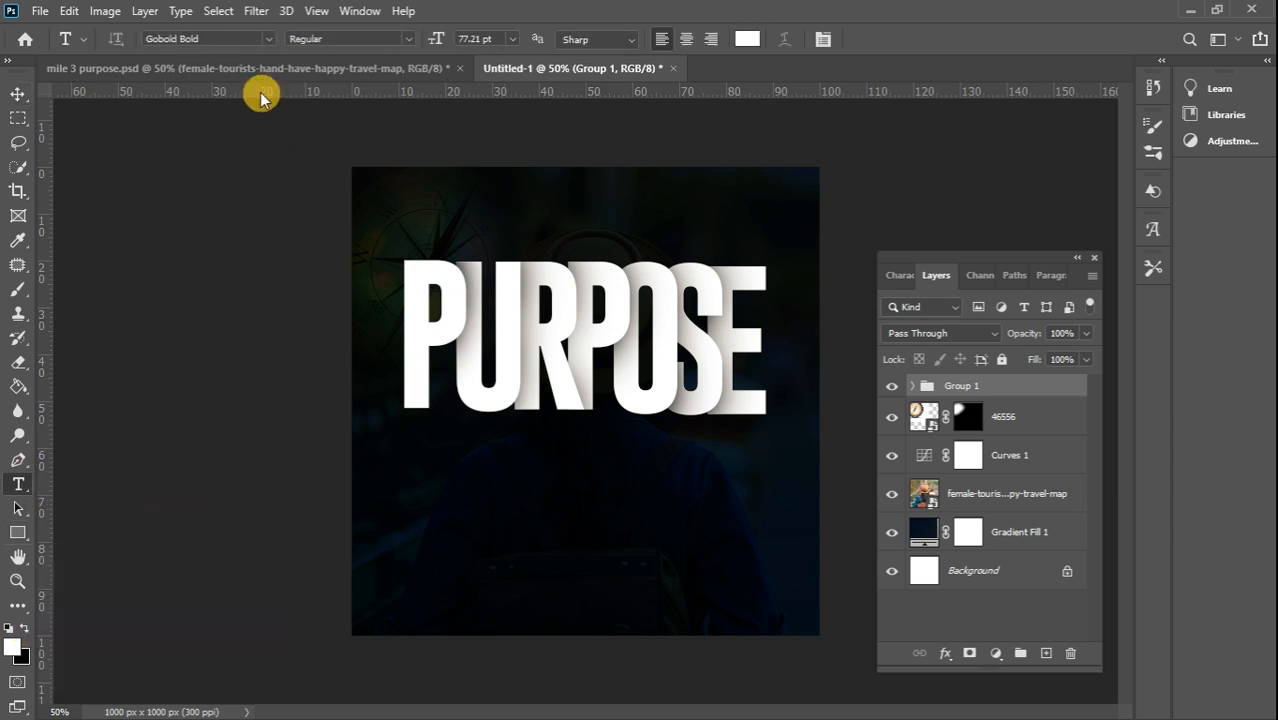
pyautogui.click(215, 40)
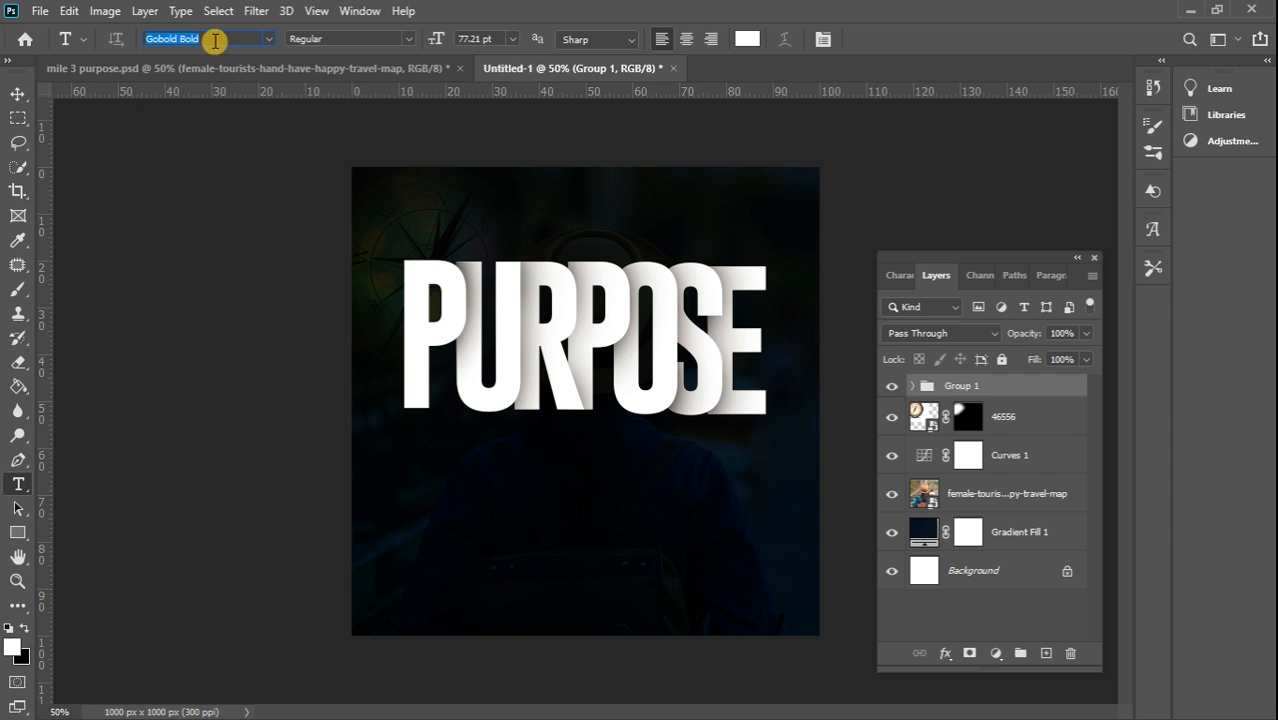
pyautogui.write('m')
pyautogui.click(215, 40)
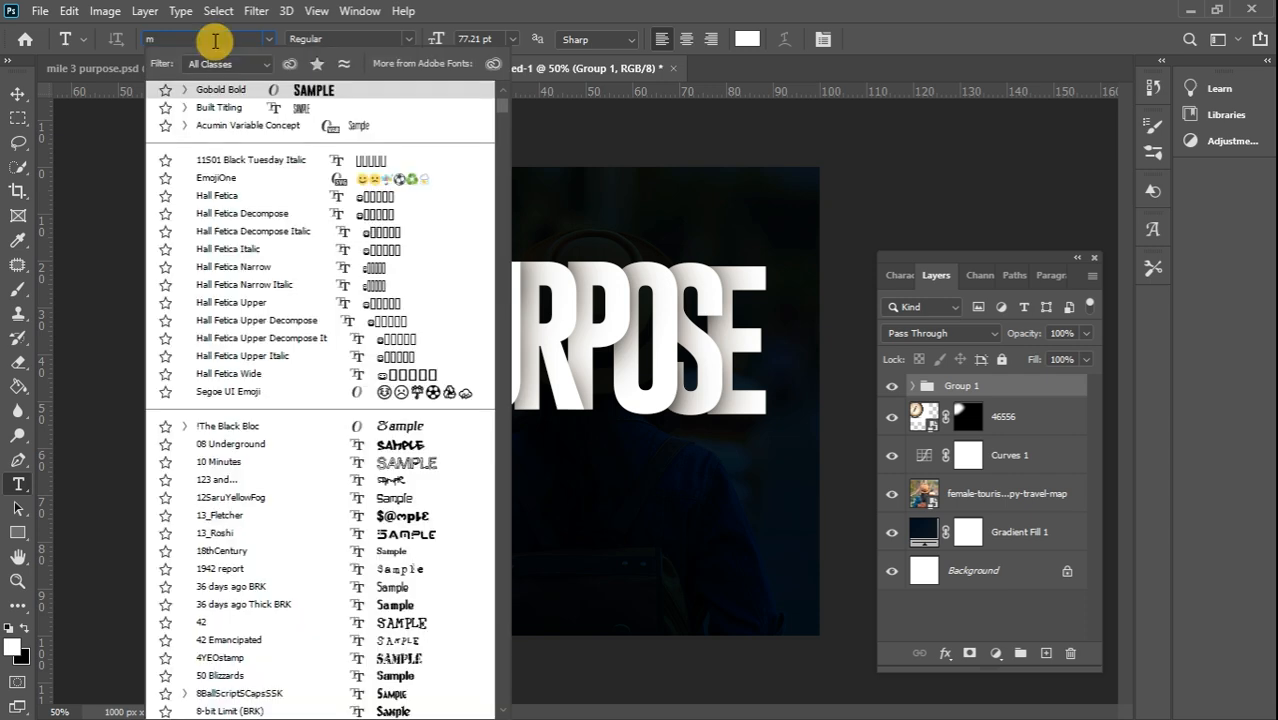
pyautogui.write('ontserrat')
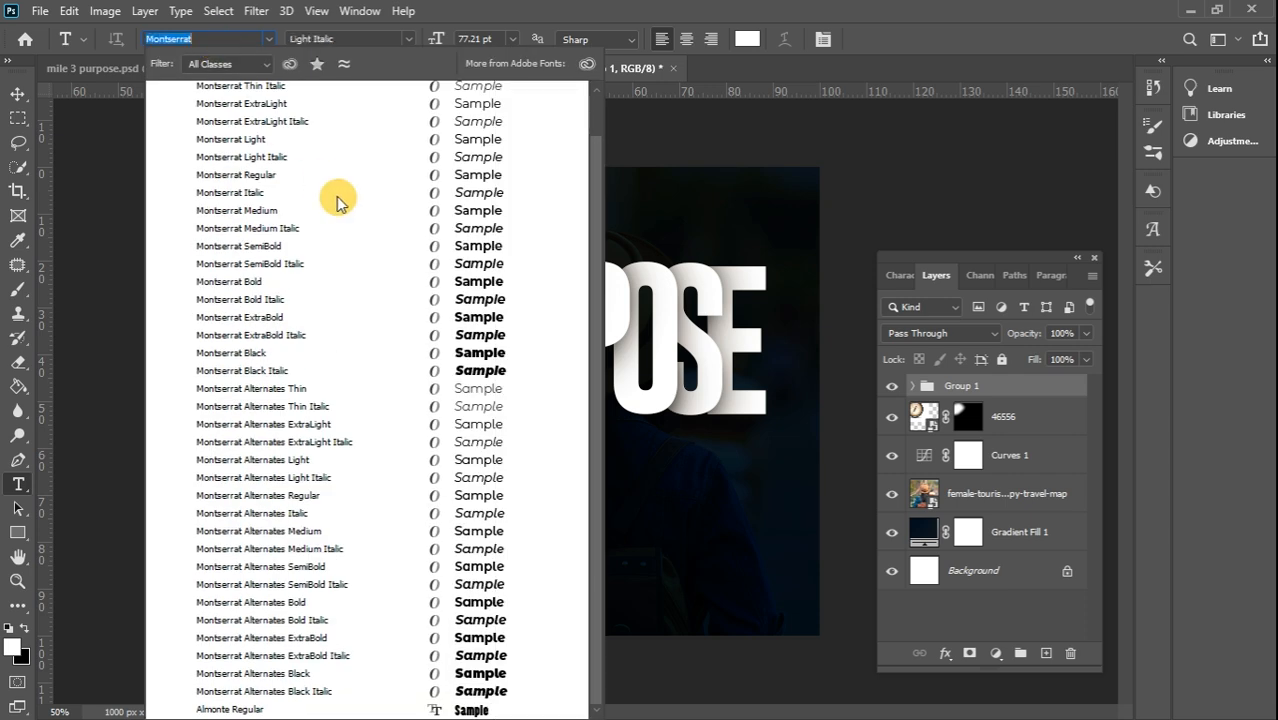
pyautogui.click(338, 145)
pyautogui.click(430, 233)
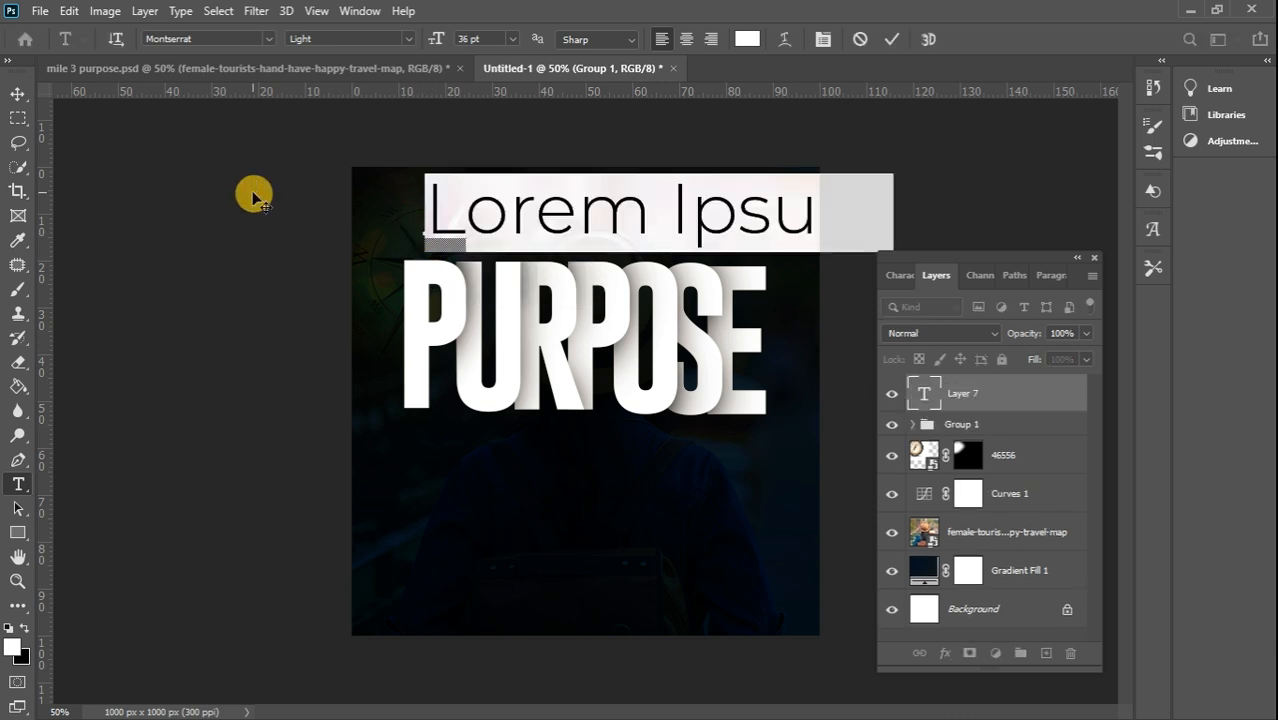
pyautogui.click(512, 38)
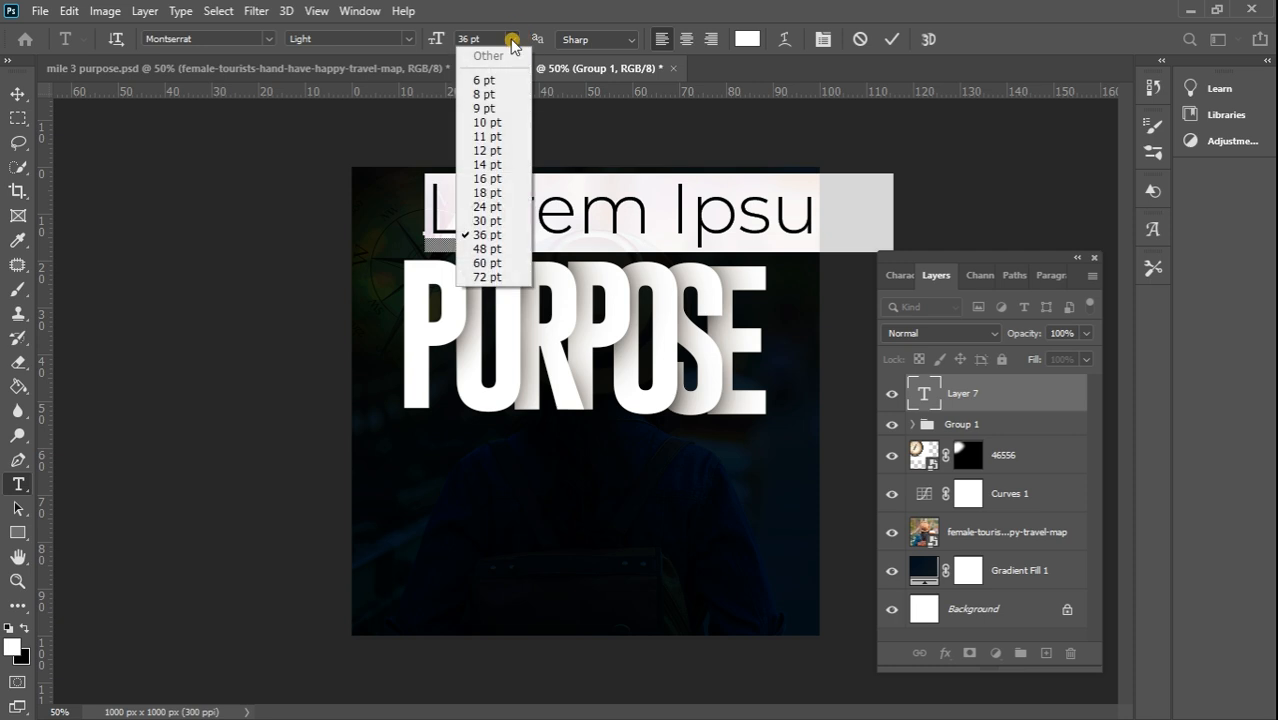
pyautogui.click(487, 138)
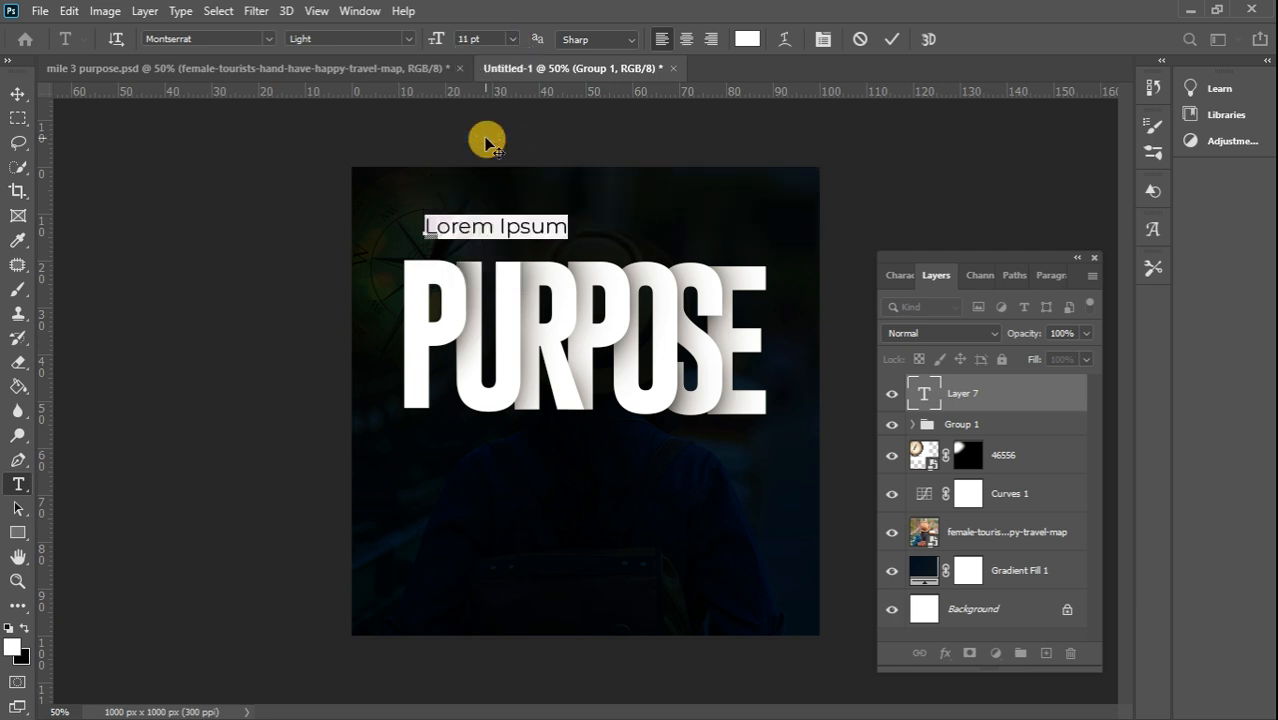
pyautogui.hotkey('ctrl', 'v')
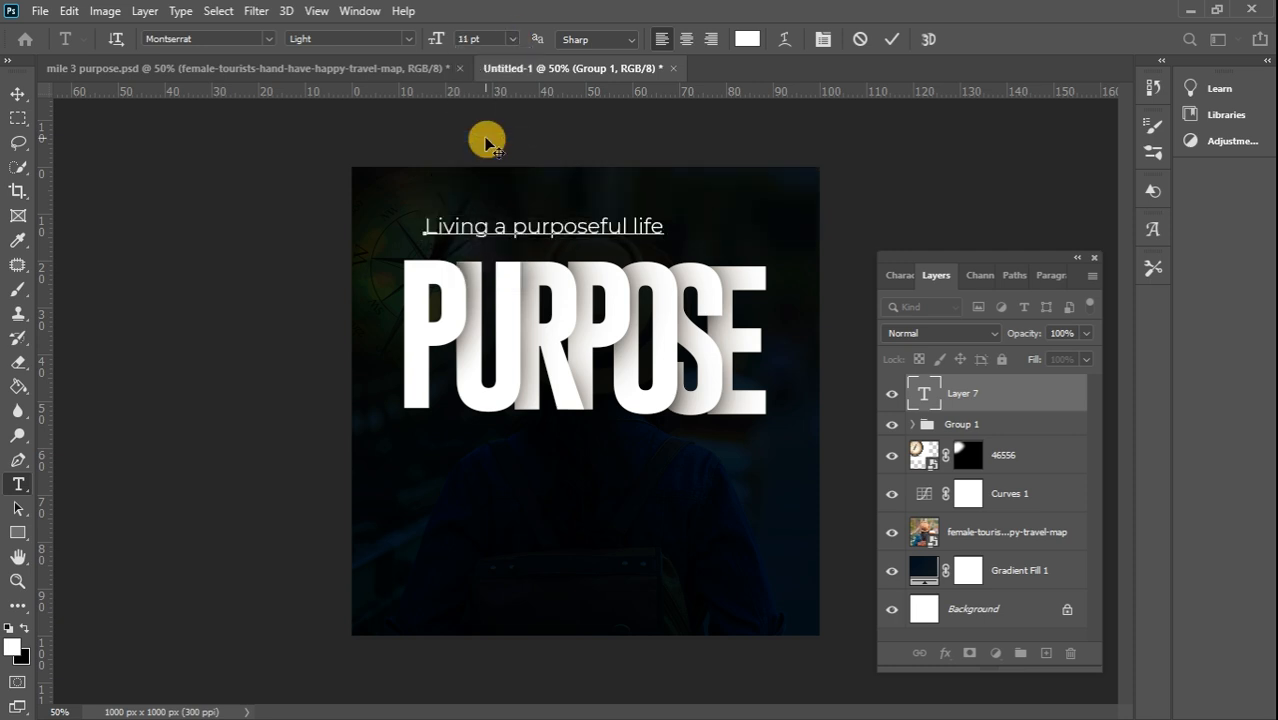
# - Set the whole subtitle line in All Caps
pyautogui.hotkey('ctrl', 'a')
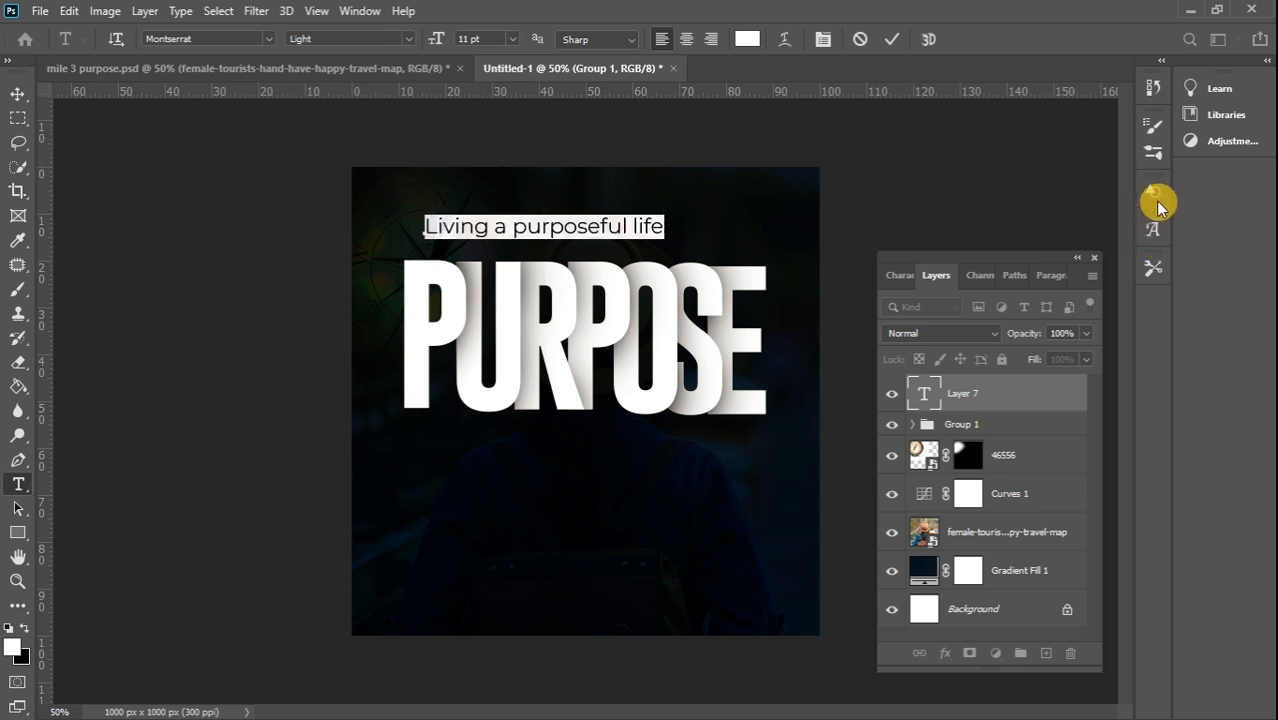
pyautogui.click(350, 10)
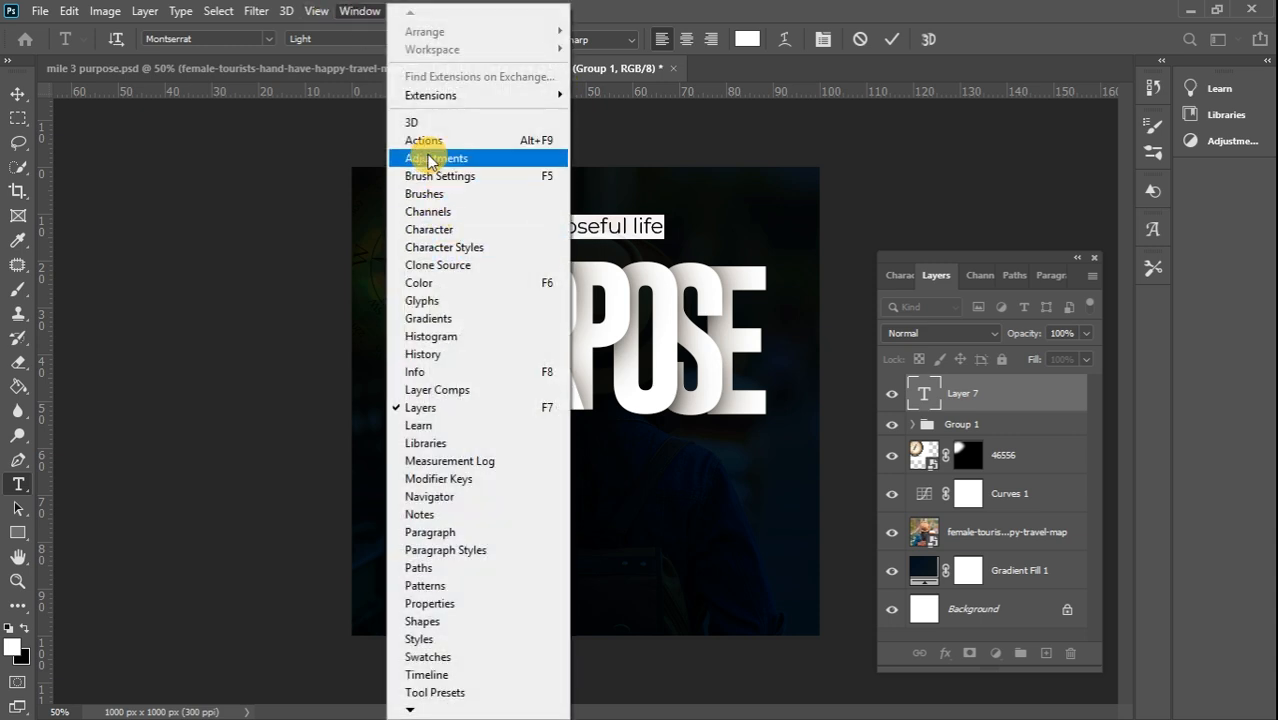
pyautogui.click(432, 232)
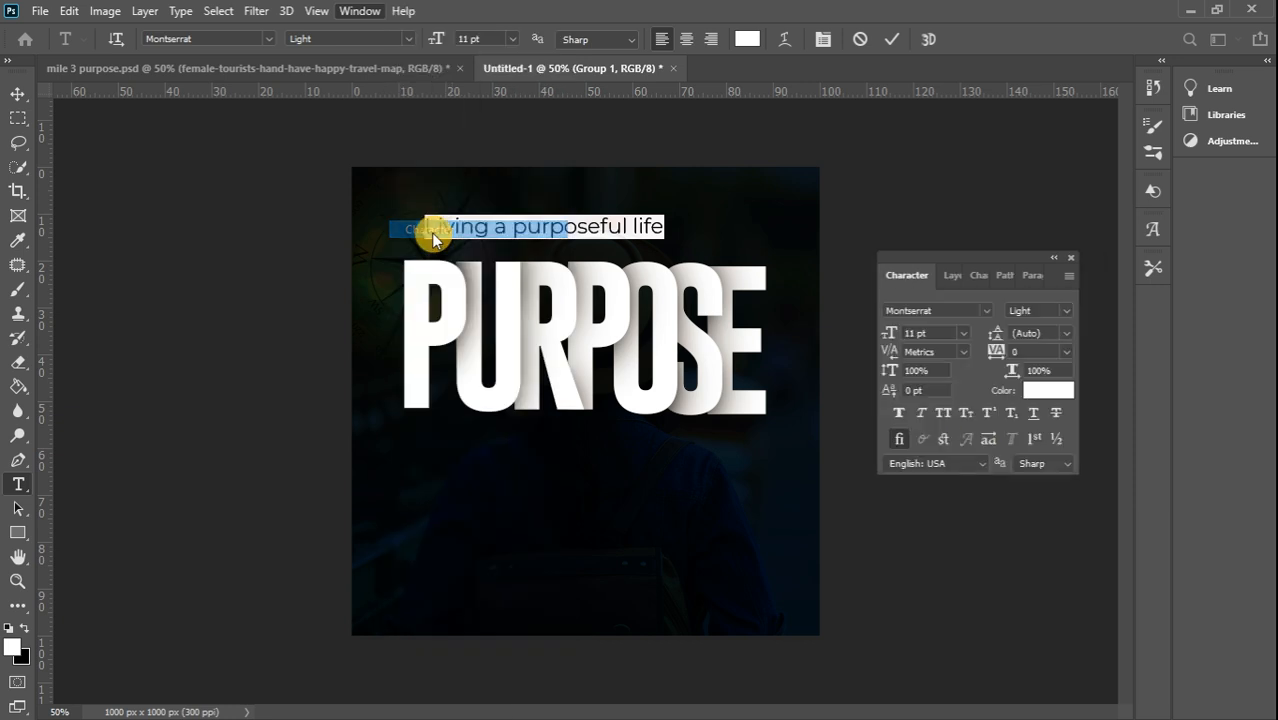
pyautogui.click(944, 414)
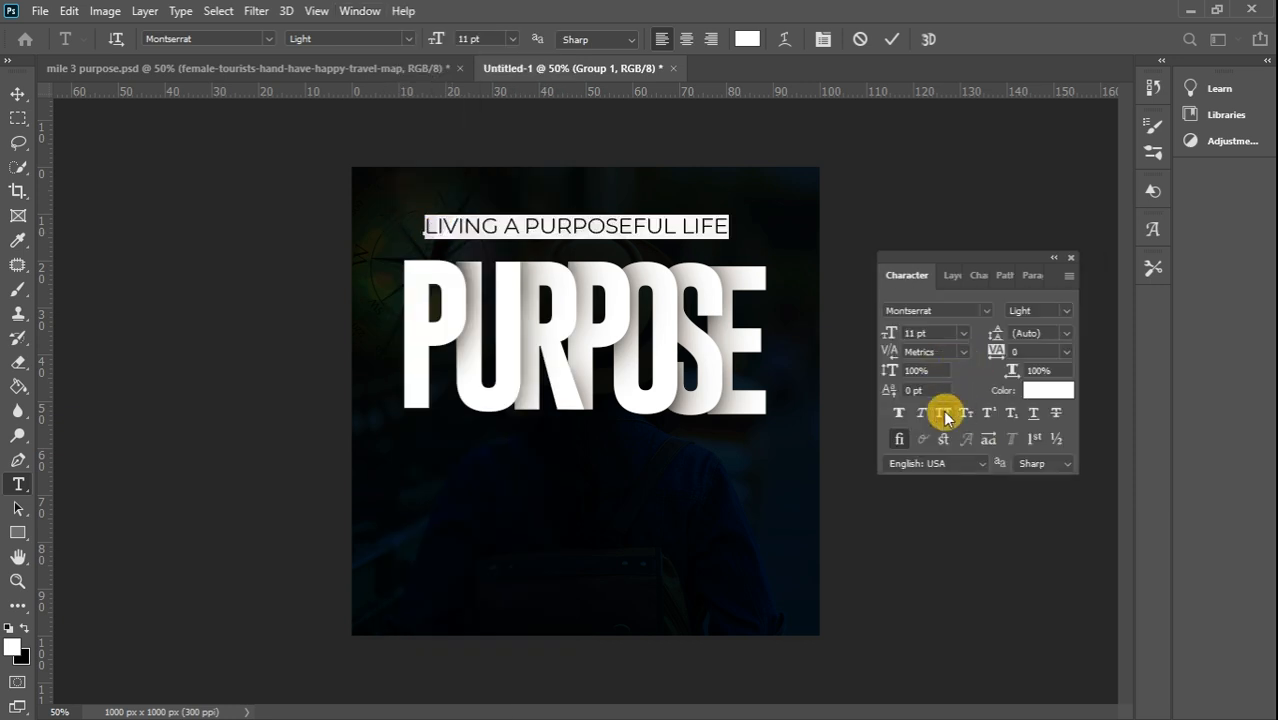
# - Move the subtitle down so it sits closely above the PURPOSE title, roughly centred over it
pyautogui.click(17, 94)
pyautogui.moveTo(620, 230)
pyautogui.mouseDown()
pyautogui.moveTo(609, 218)
pyautogui.moveTo(619, 243)
pyautogui.mouseUp()
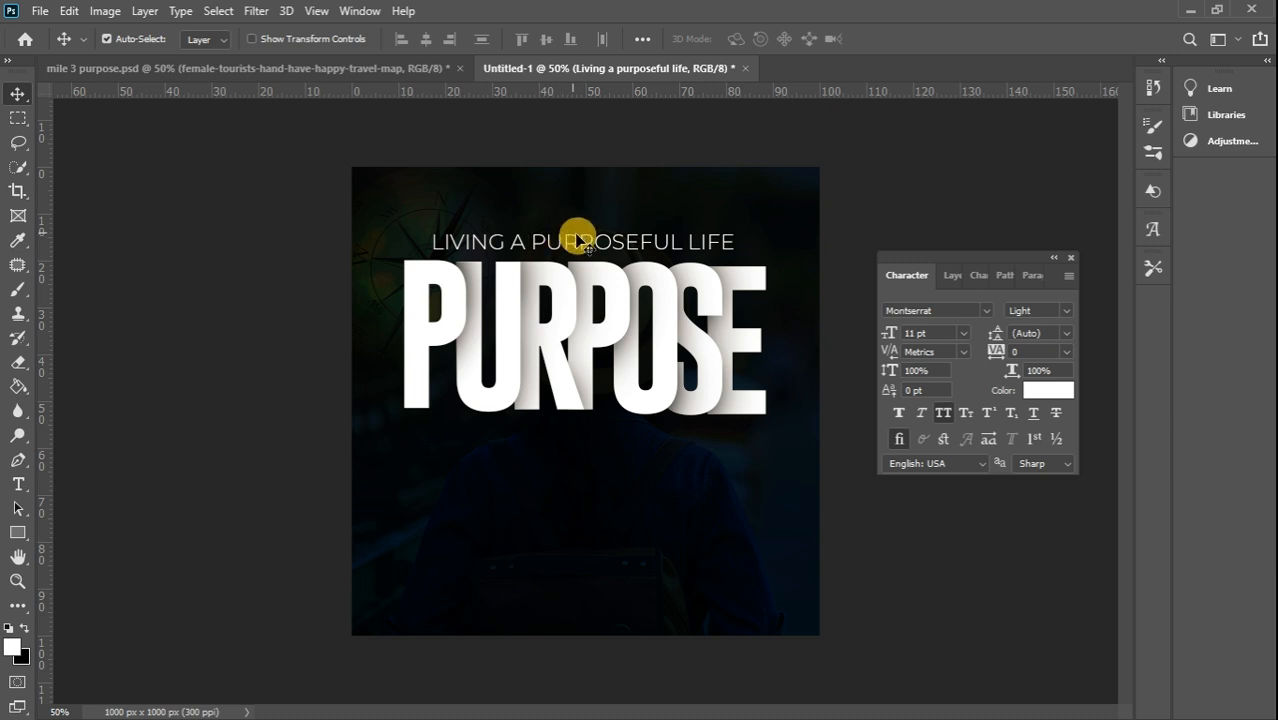
pyautogui.press('Up')
pyautogui.press('Up')
# - Show the layer list again and add a new empty layer directly above the compass layer 46556
pyautogui.click(359, 11)
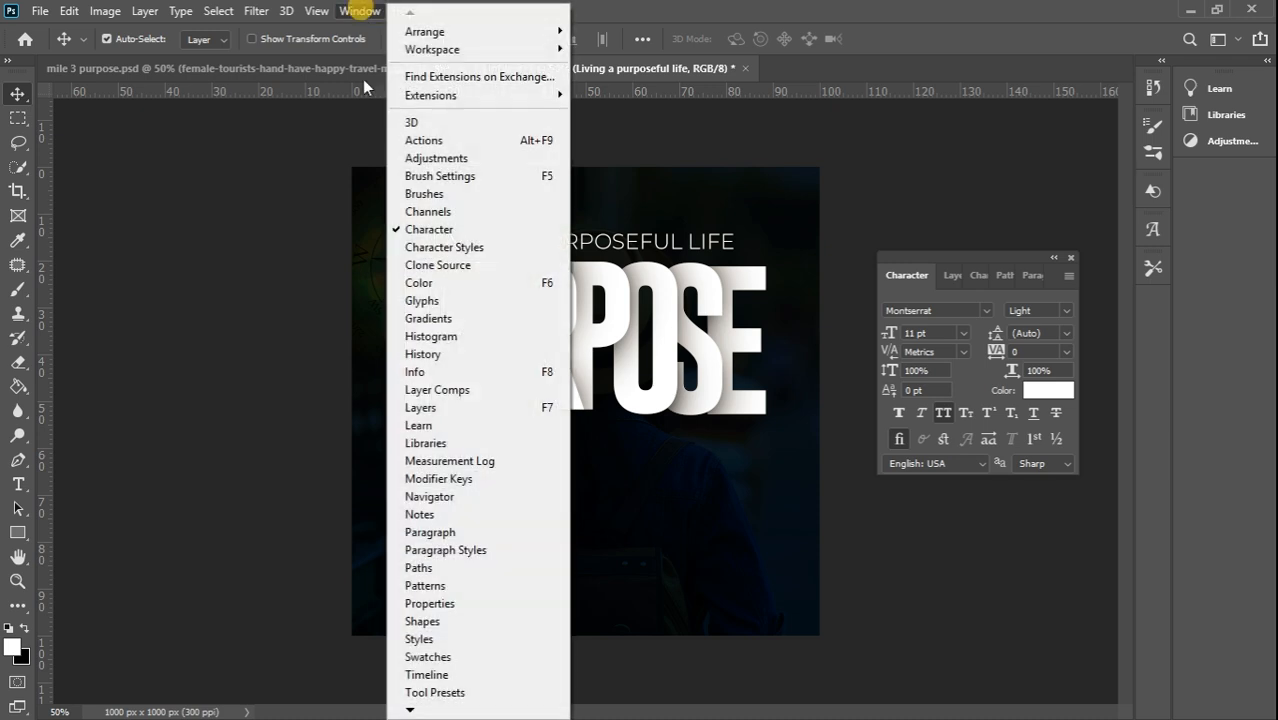
pyautogui.click(461, 408)
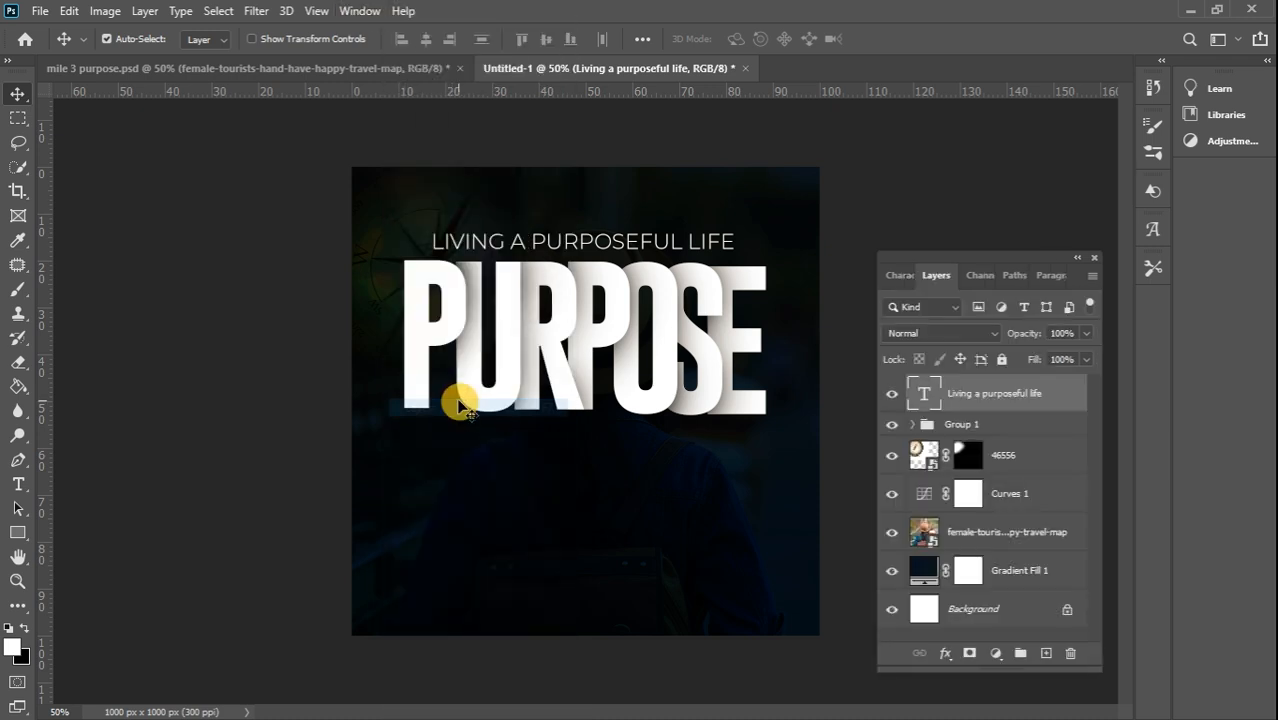
pyautogui.click(1051, 456)
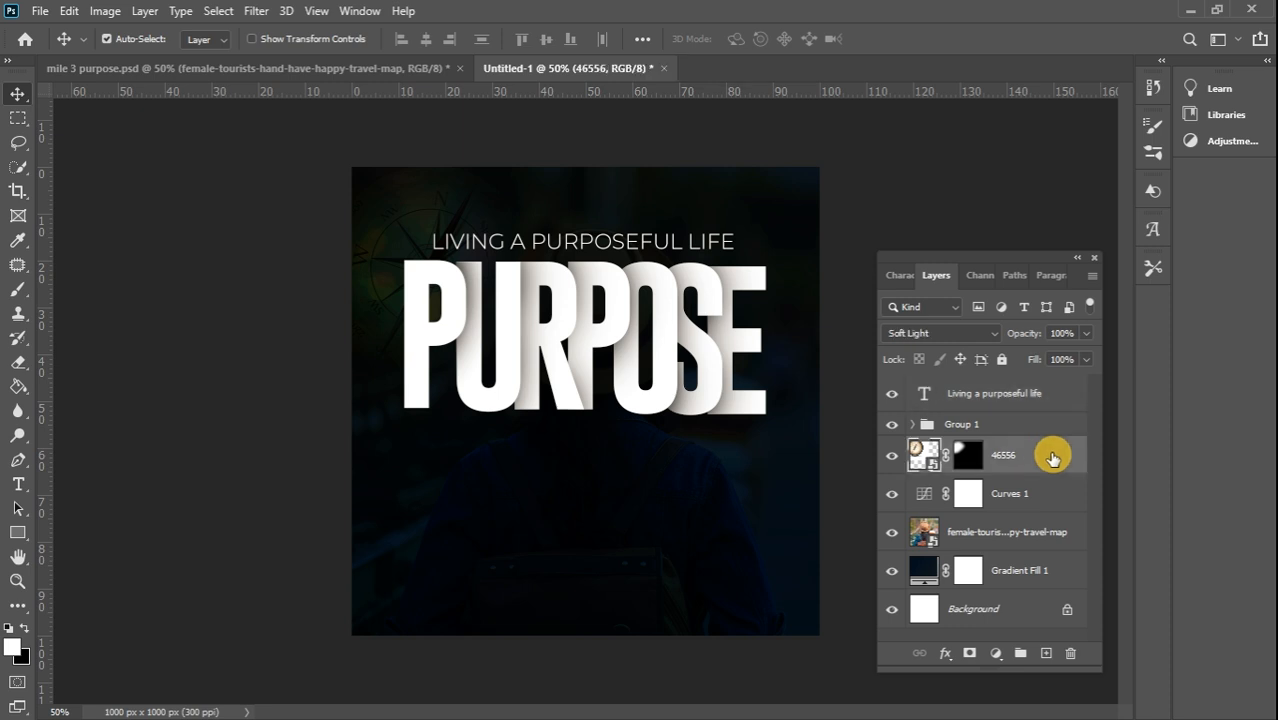
pyautogui.click(1046, 653)
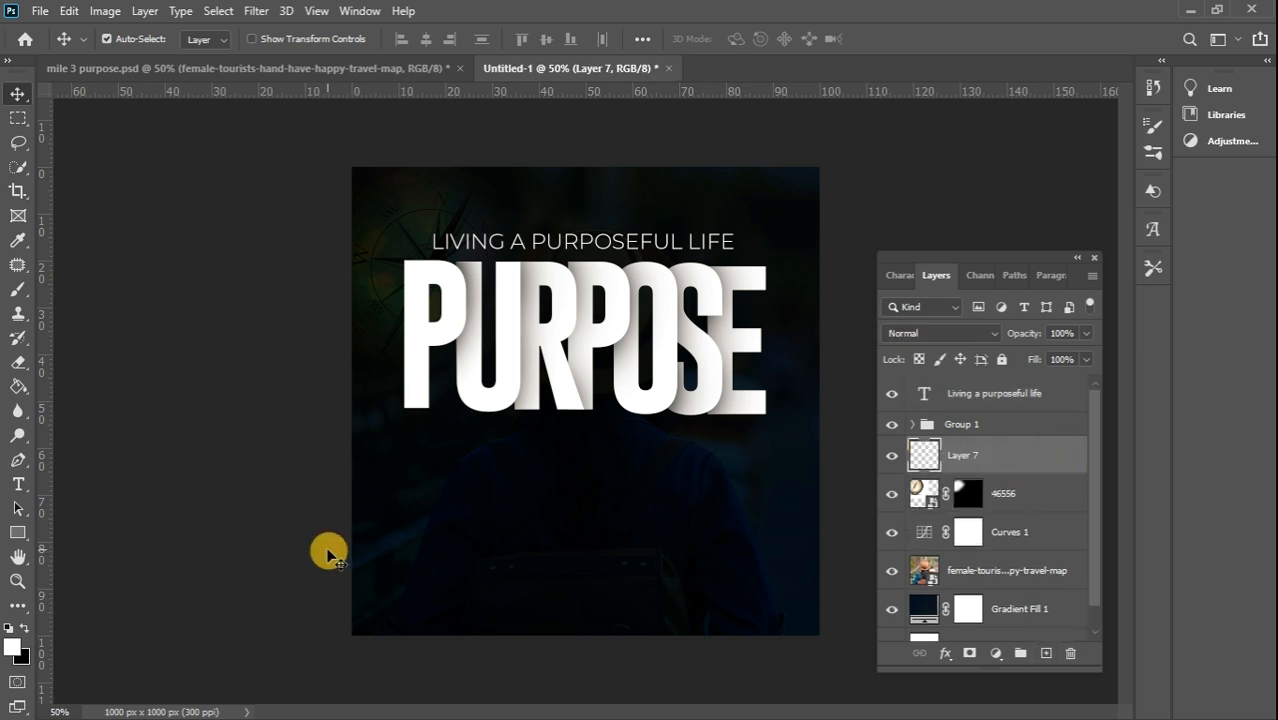
# - Set the foreground colour to a slightly darkened golden yellow
pyautogui.click(13, 646)
pyautogui.click(382, 289)
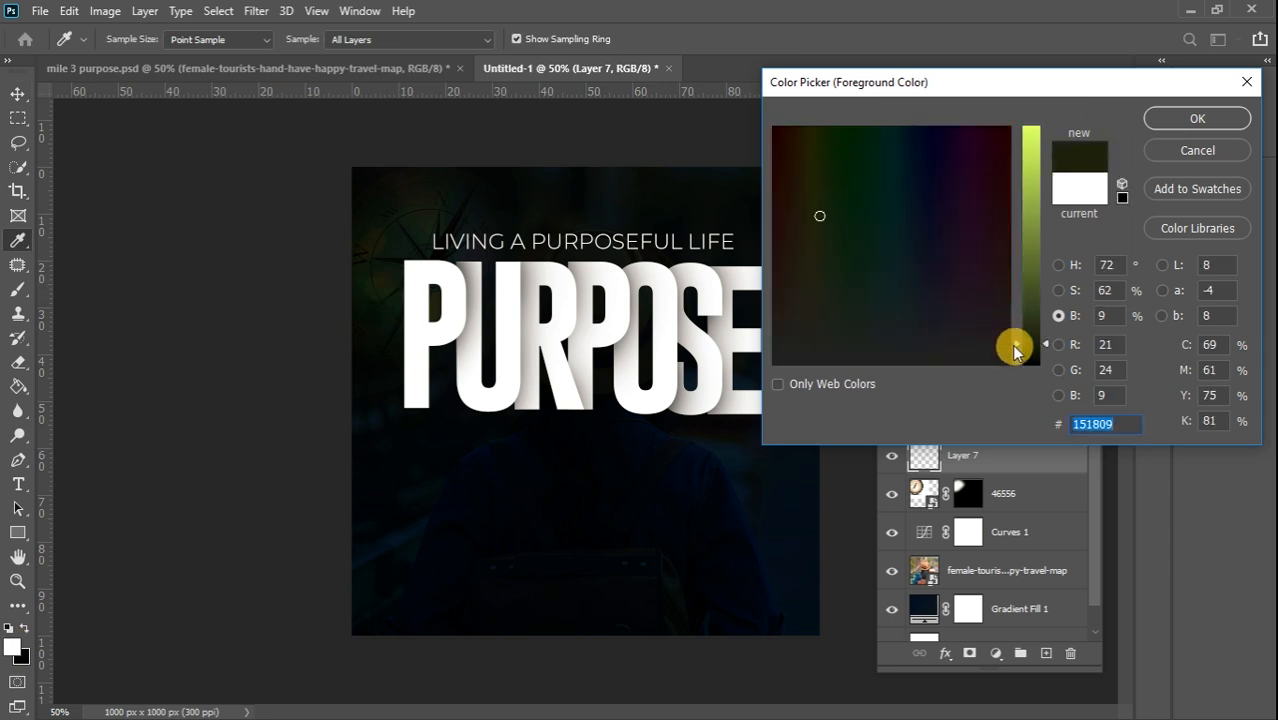
pyautogui.moveTo(1012, 340); pyautogui.dragTo(1004, 166)
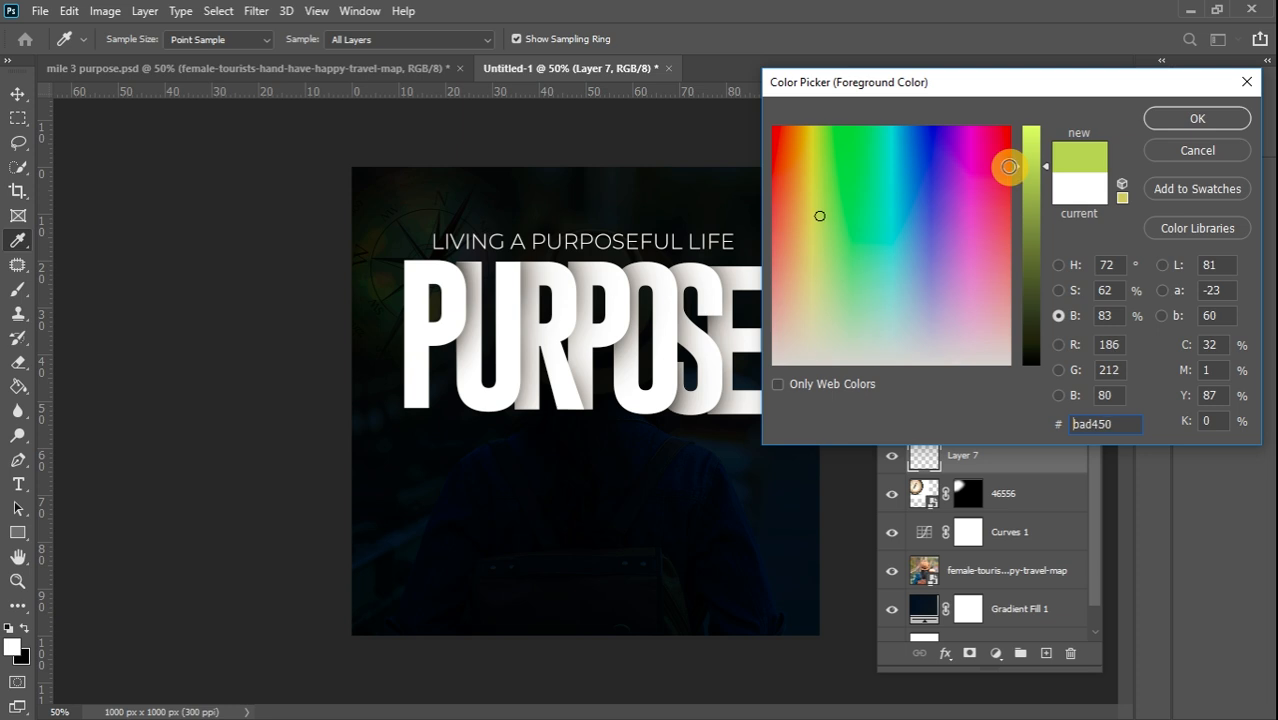
pyautogui.click(806, 152)
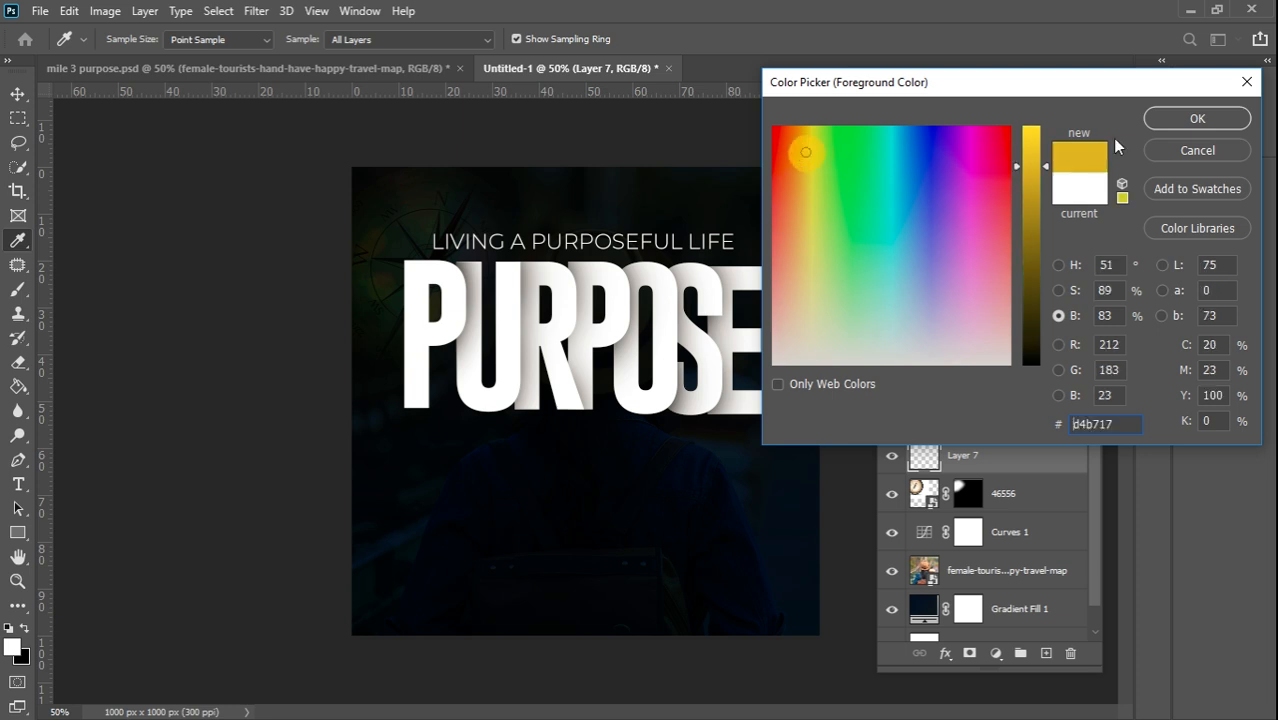
pyautogui.click(1126, 191)
pyautogui.moveTo(1044, 176); pyautogui.dragTo(1036, 199)
pyautogui.click(1197, 119)
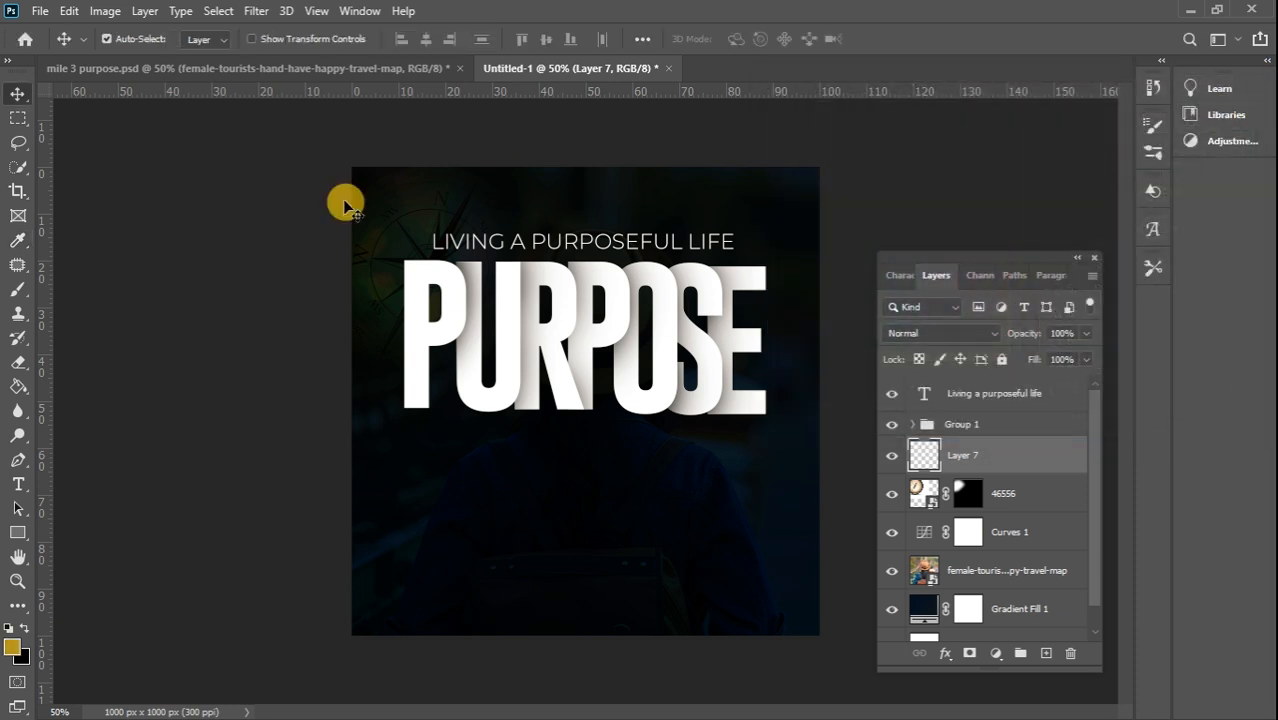
# - Paint a golden glow on the new layer with a soft 1200 px brush, centred below the canvas's bottom edge
pyautogui.click(18, 288)
pyautogui.click(568, 504)
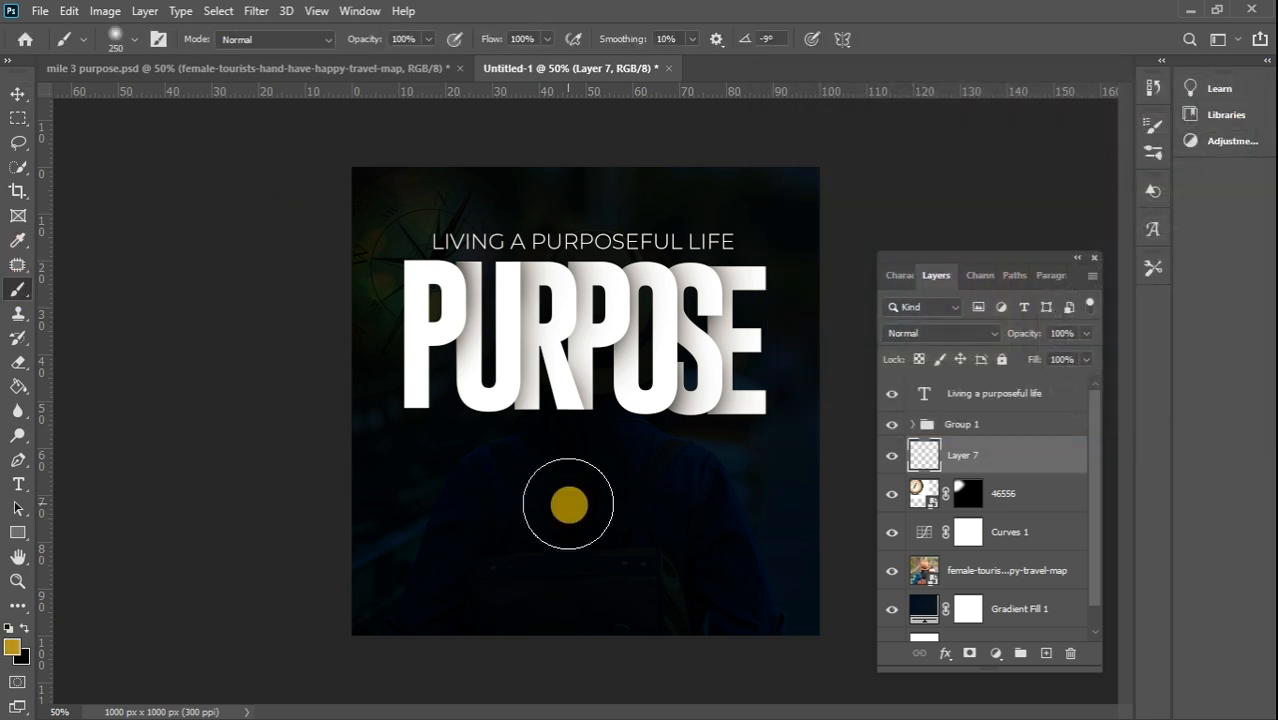
pyautogui.press(']')
pyautogui.press(']')
pyautogui.press(']')
pyautogui.press(']')
pyautogui.press(']')
pyautogui.press(']')
pyautogui.press(']')
pyautogui.press(']')
pyautogui.press(']')
pyautogui.press(']')
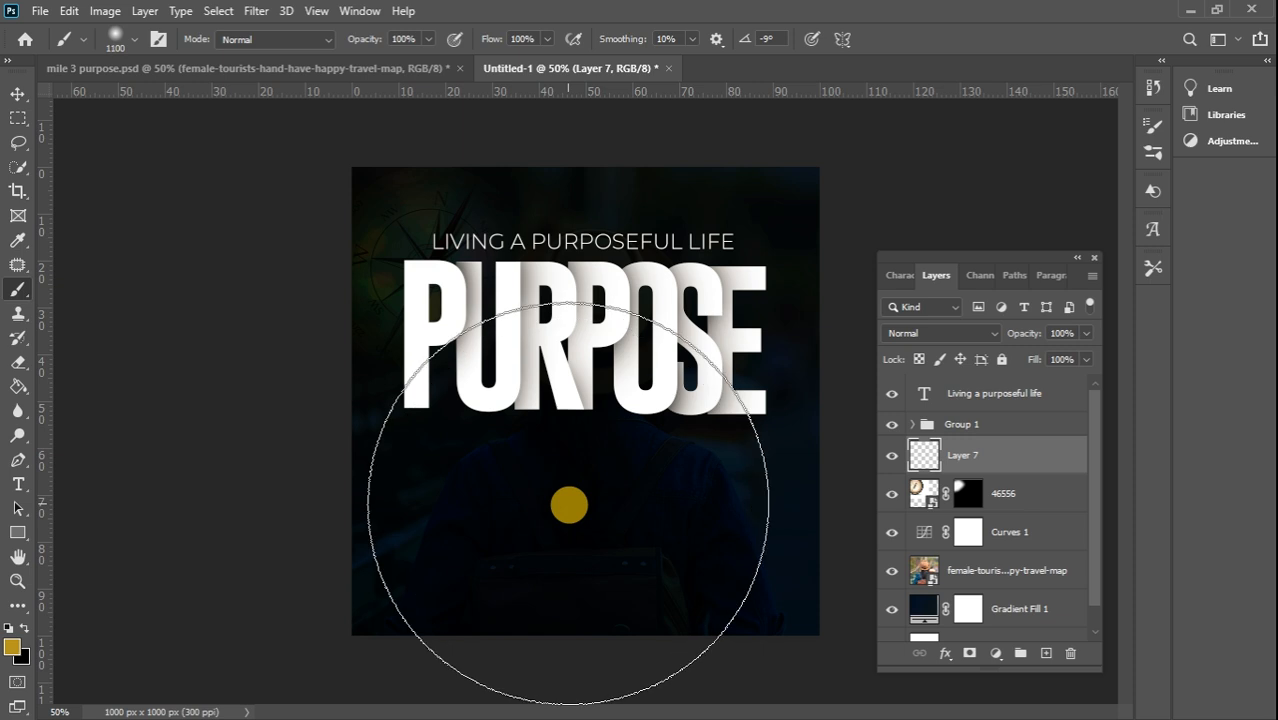
pyautogui.hotkey('ctrl', '-')
pyautogui.hotkey('ctrl', '-')
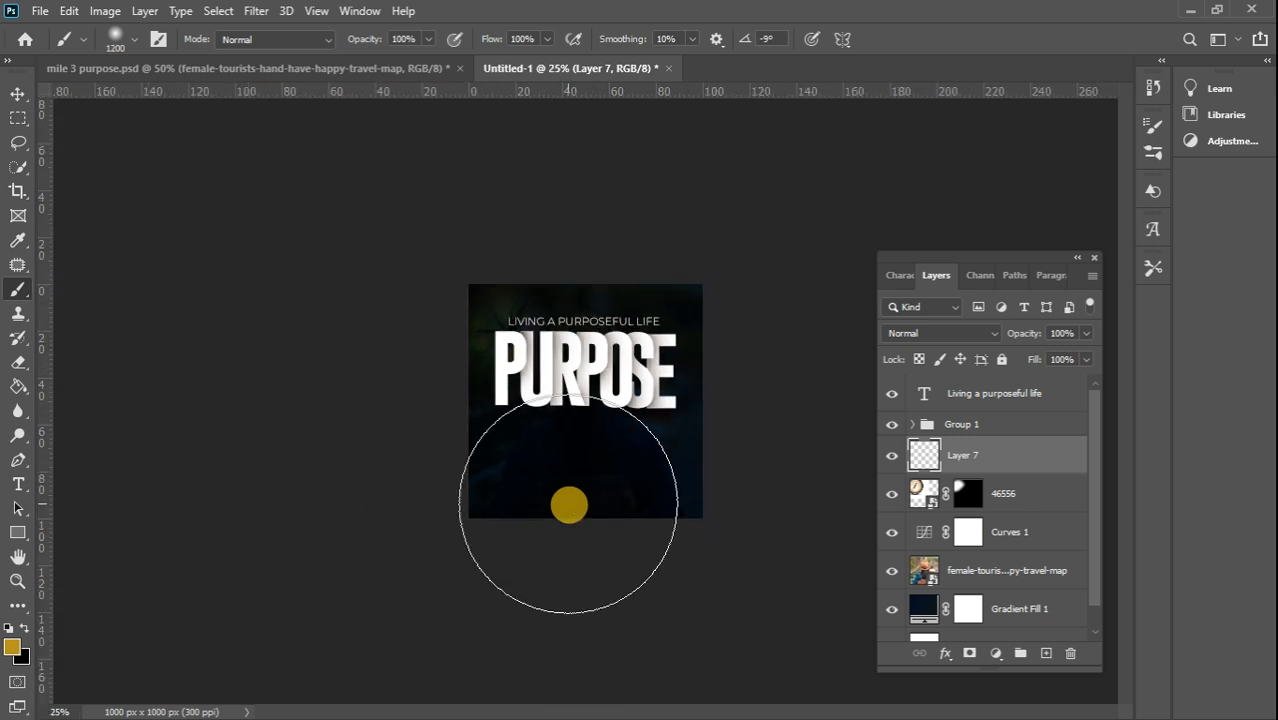
pyautogui.click(583, 541)
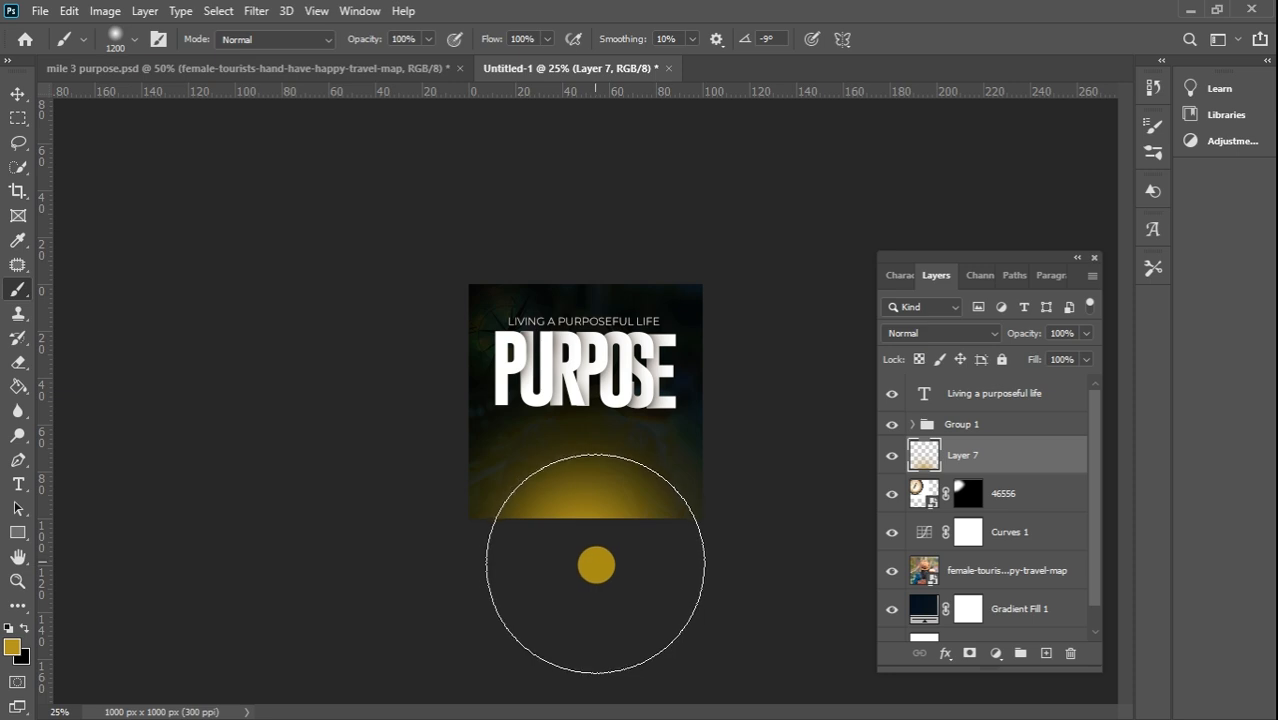
pyautogui.click(596, 565)
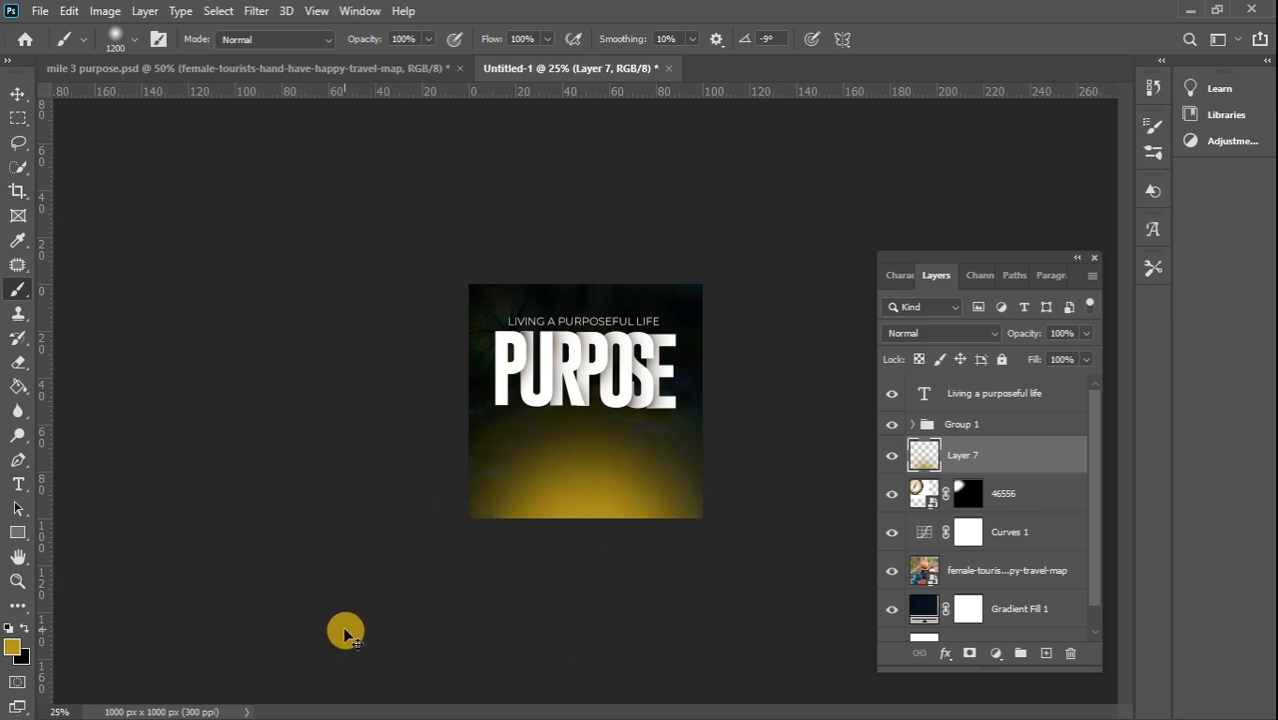
pyautogui.hotkey('ctrl', '+')
pyautogui.hotkey('ctrl', '+')
pyautogui.hotkey('ctrl', '+')
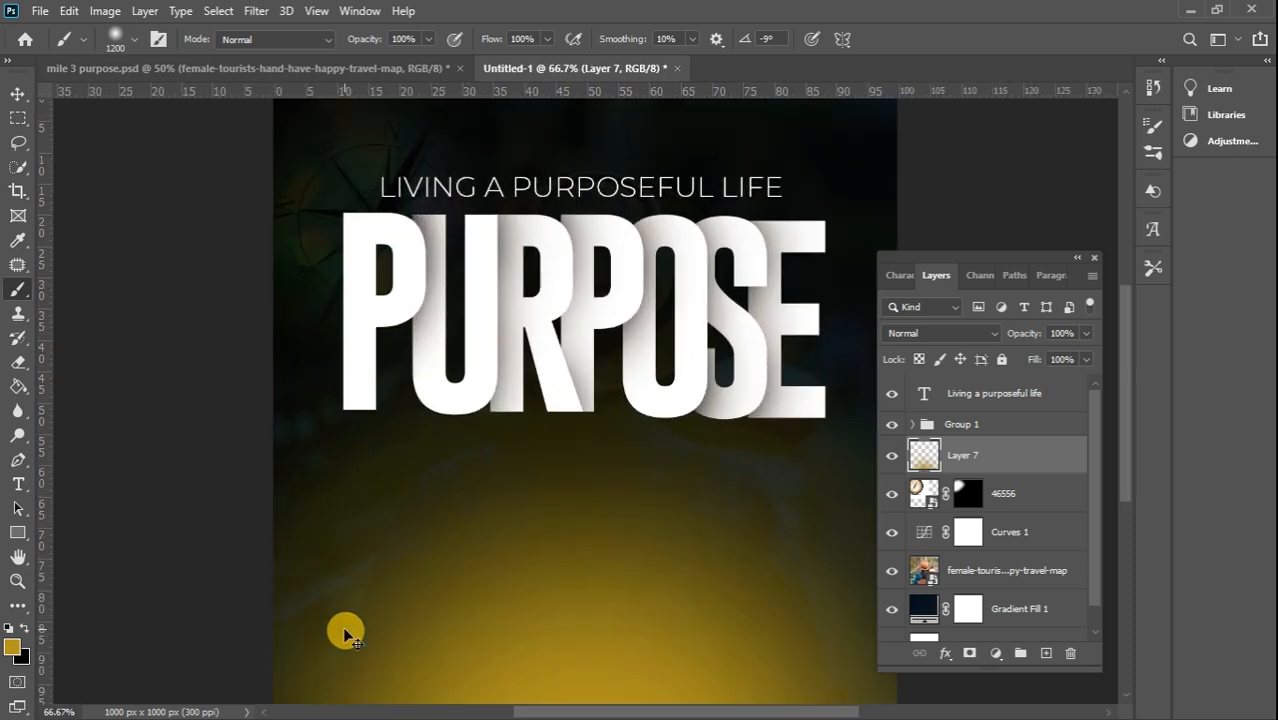
pyautogui.hotkey('ctrl', '-')
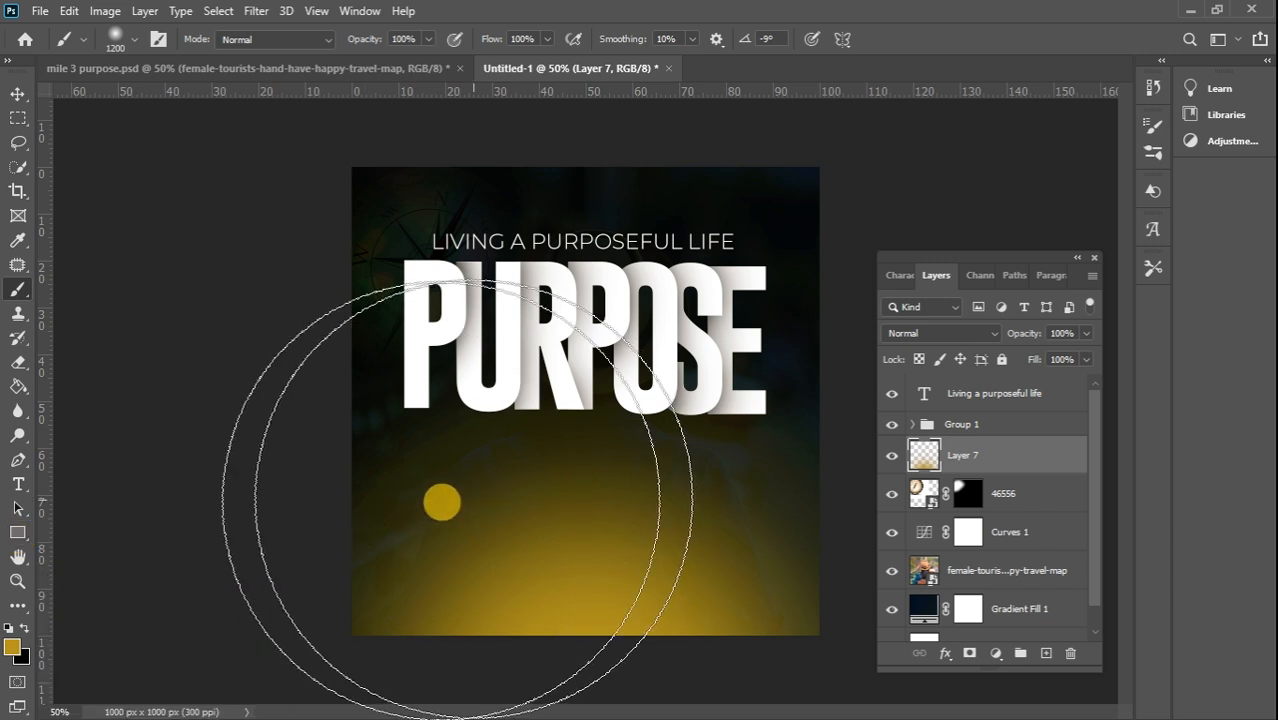
# - Draw a white rectangle about 1258 × 444 px across the bottom of the canvas, extending past both sides and the lower edge
pyautogui.click(17, 536)
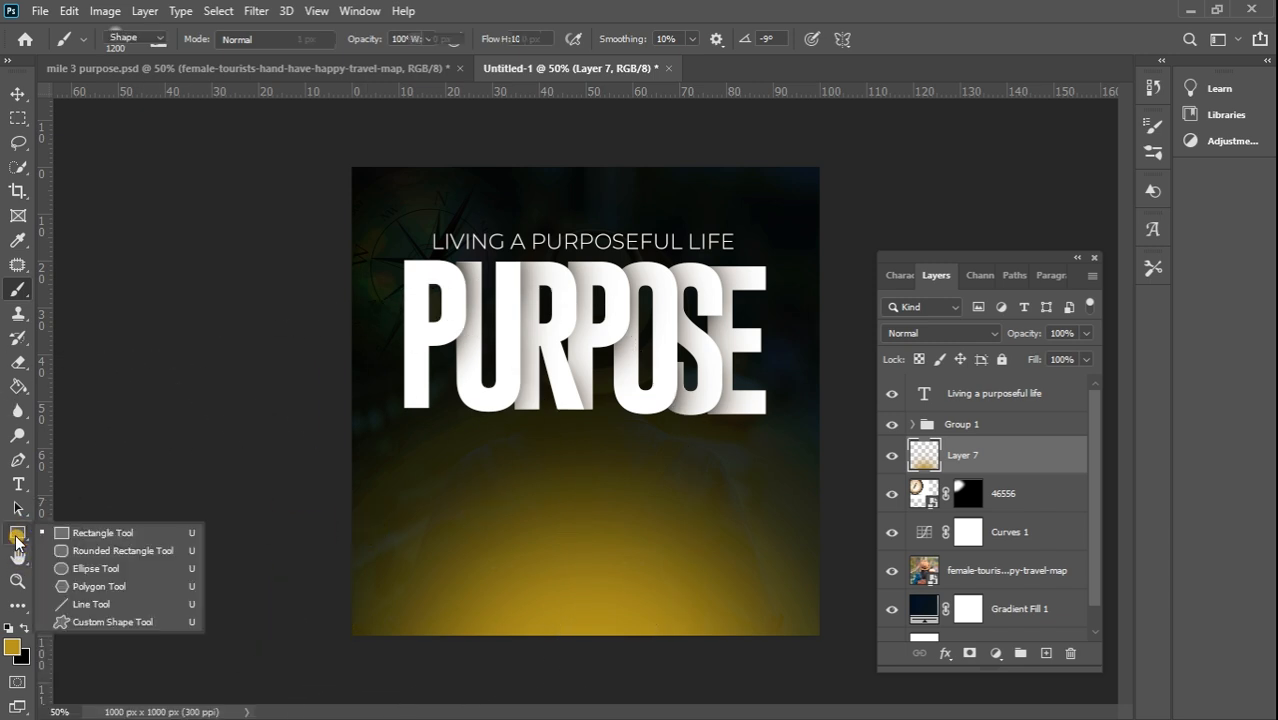
pyautogui.click(140, 535)
pyautogui.click(209, 39)
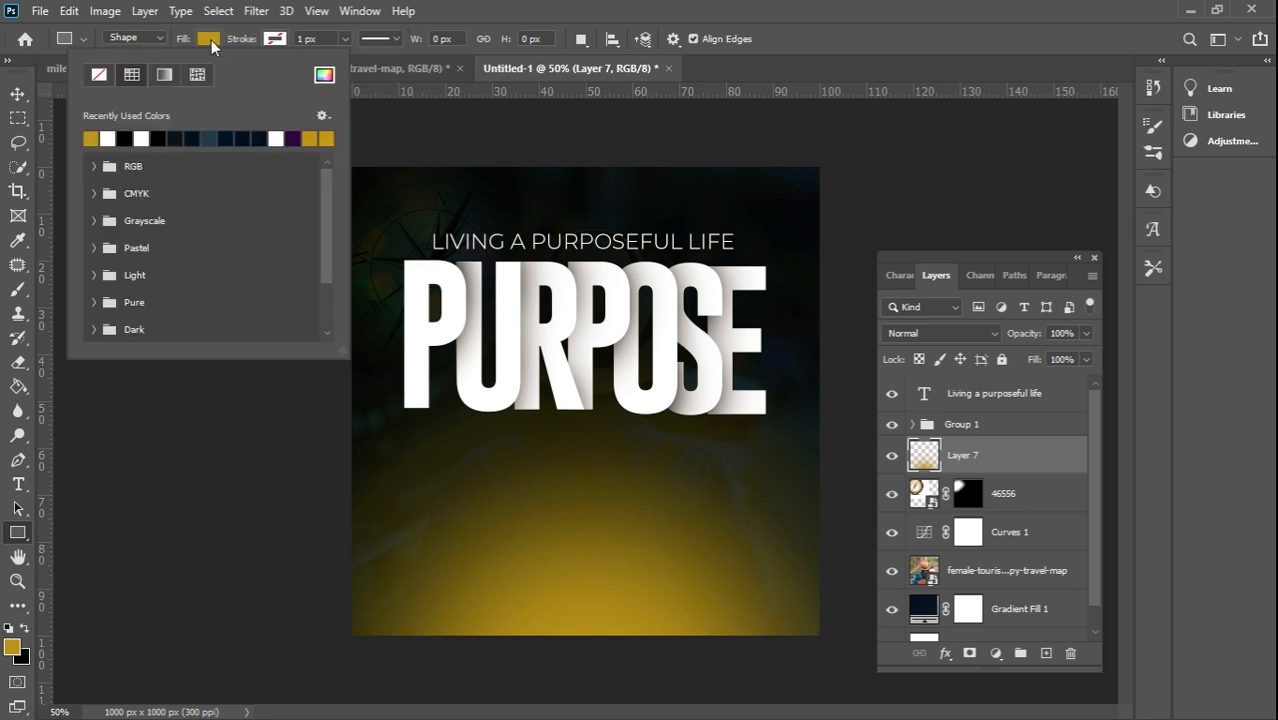
pyautogui.click(107, 138)
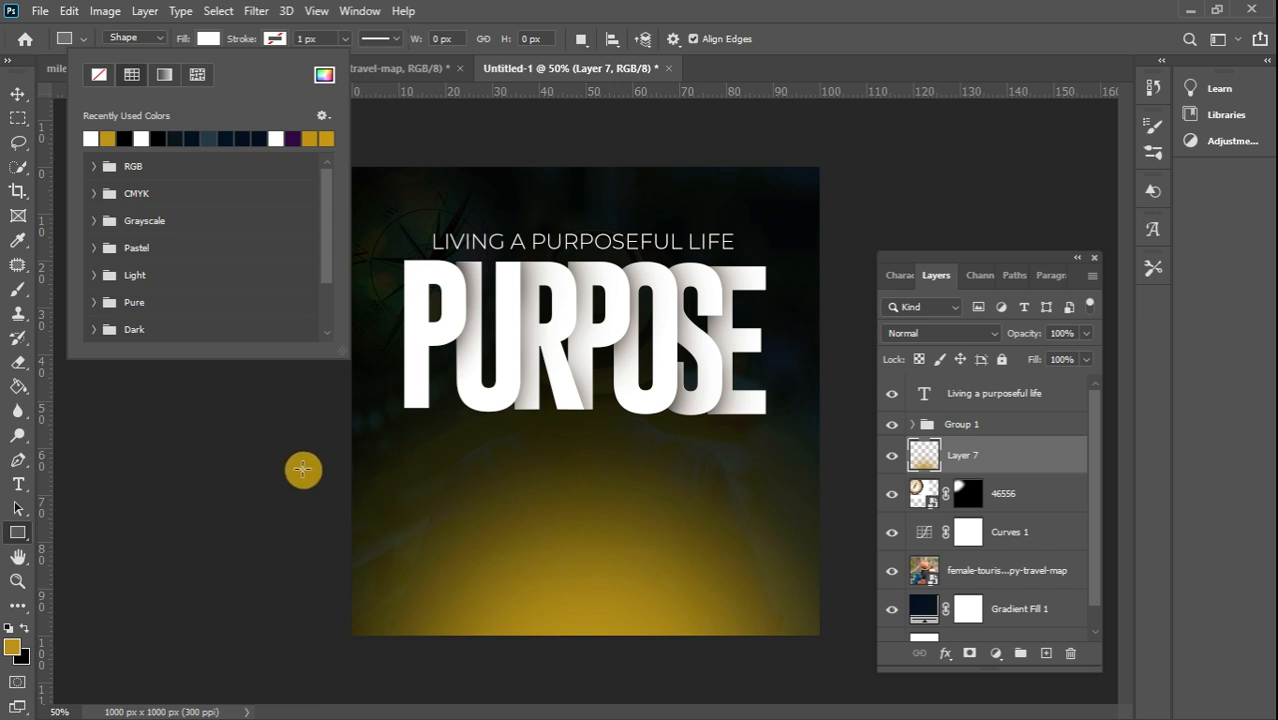
pyautogui.moveTo(266, 462); pyautogui.dragTo(855, 670)
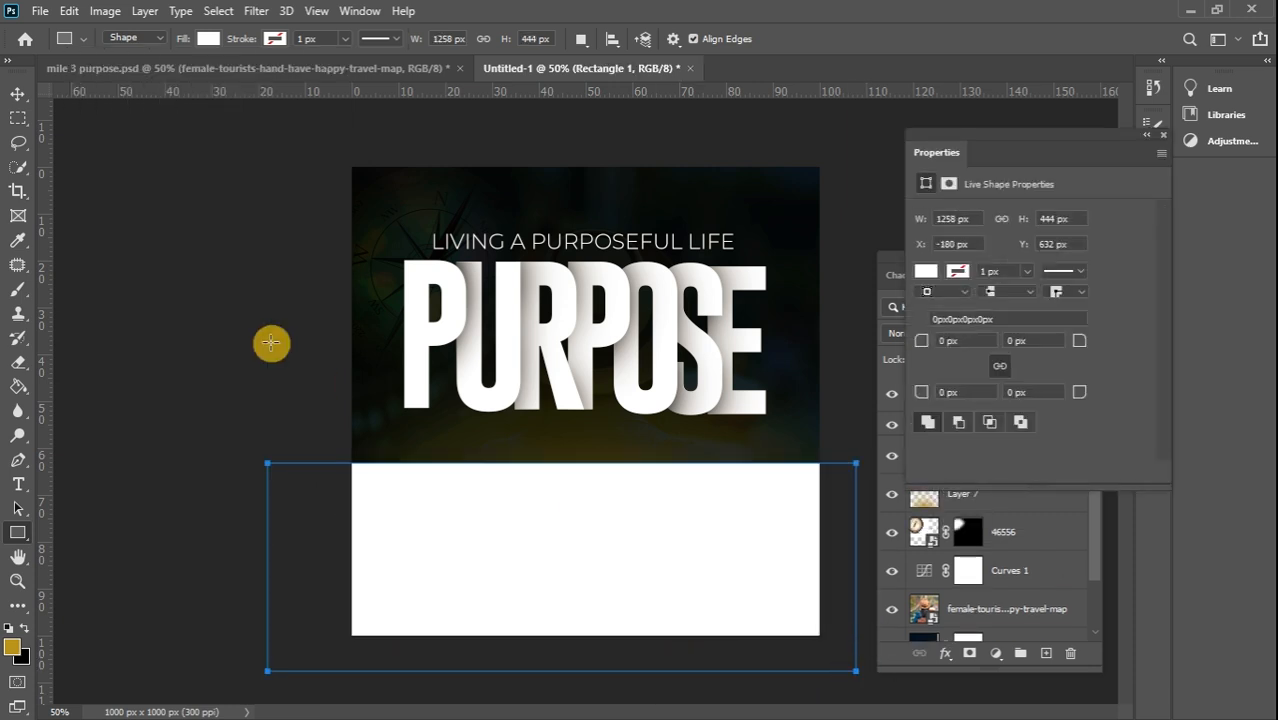
# - Rotate the white bottom rectangle a few degrees clockwise and lower it until it covers only about the bottom fifth of the canvas
pyautogui.click(18, 95)
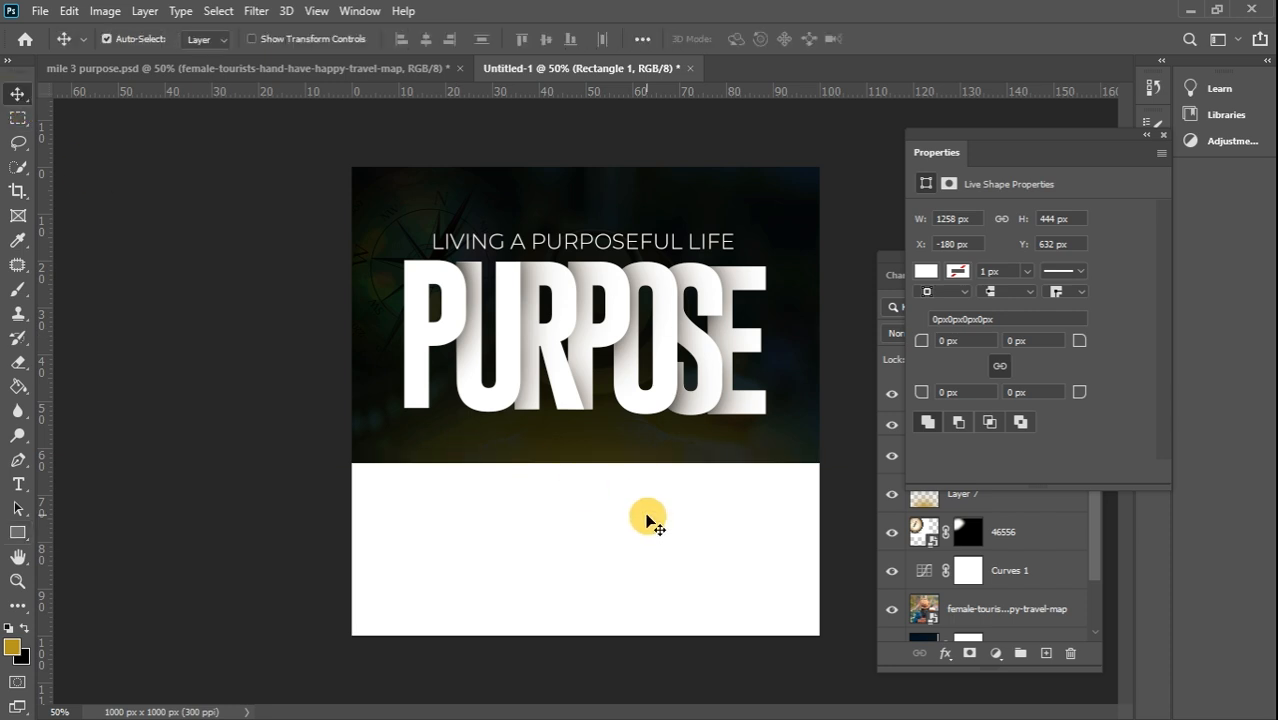
pyautogui.hotkey('ctrl', 't')
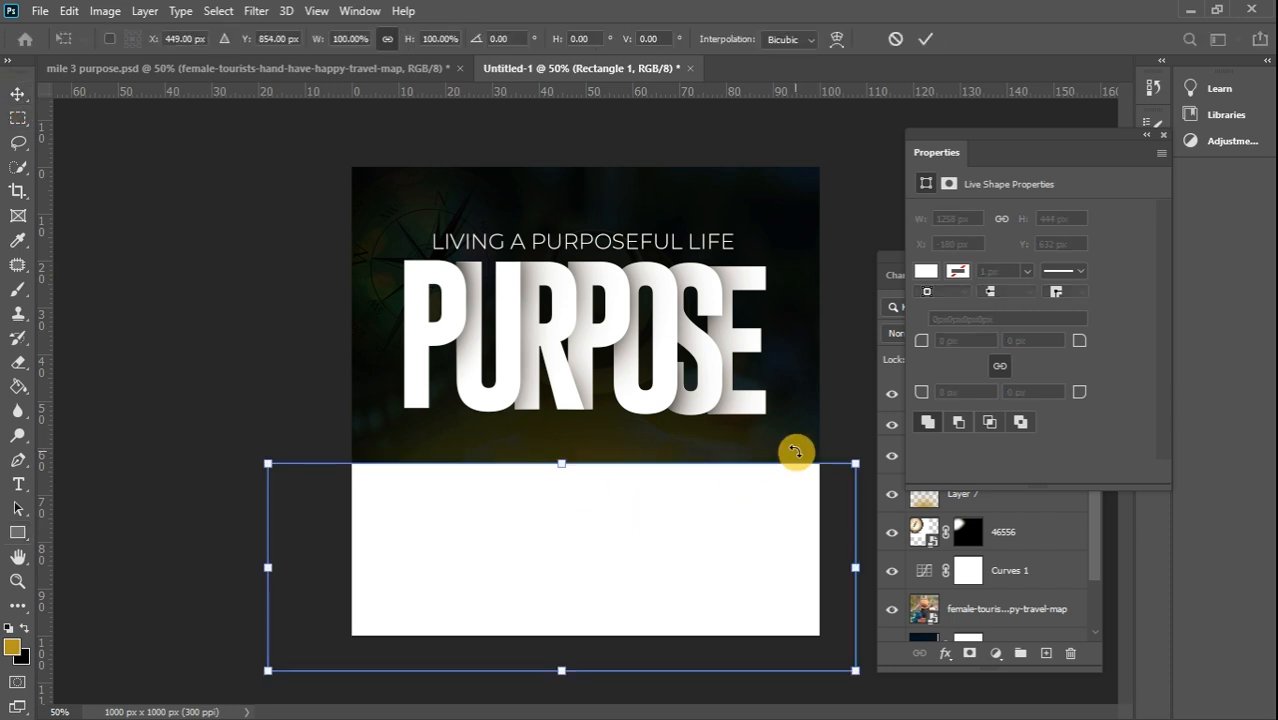
pyautogui.moveTo(853, 443); pyautogui.dragTo(870, 481)
pyautogui.moveTo(599, 519); pyautogui.dragTo(598, 582)
pyautogui.moveTo(856, 513); pyautogui.dragTo(850, 499)
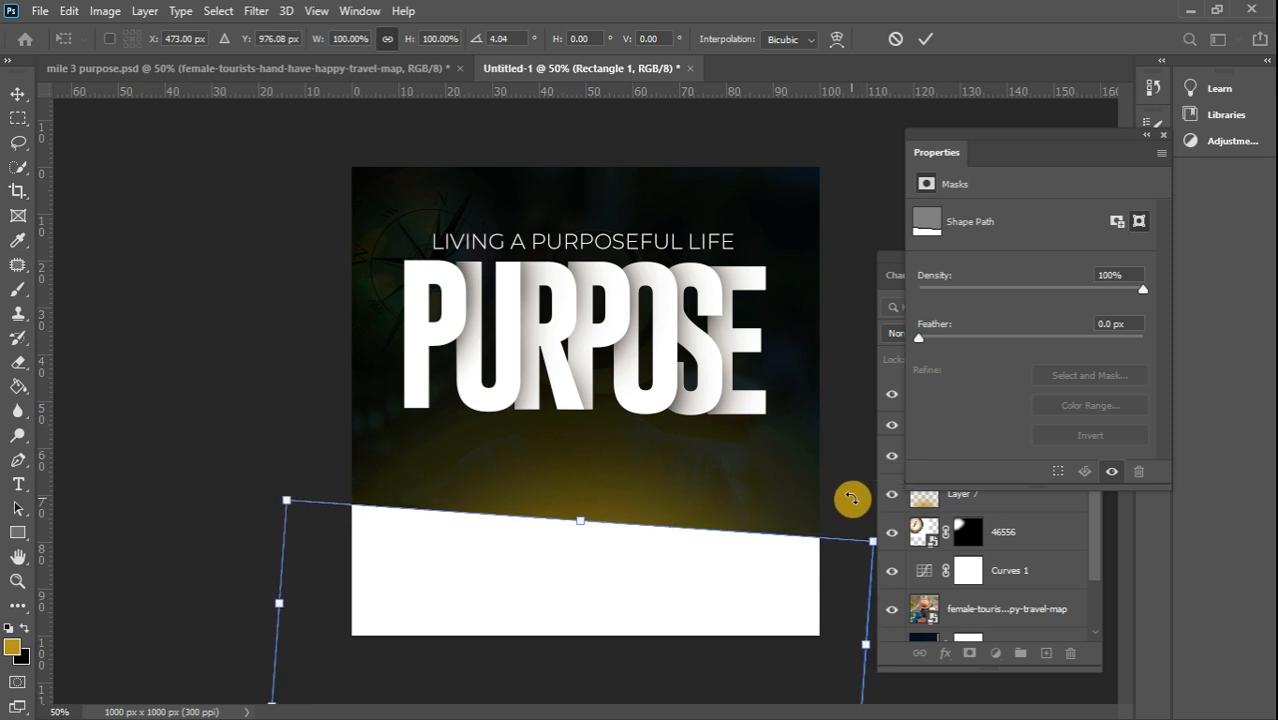
pyautogui.moveTo(597, 598)
pyautogui.mouseDown()
pyautogui.moveTo(602, 610)
pyautogui.moveTo(601, 590)
pyautogui.mouseUp()
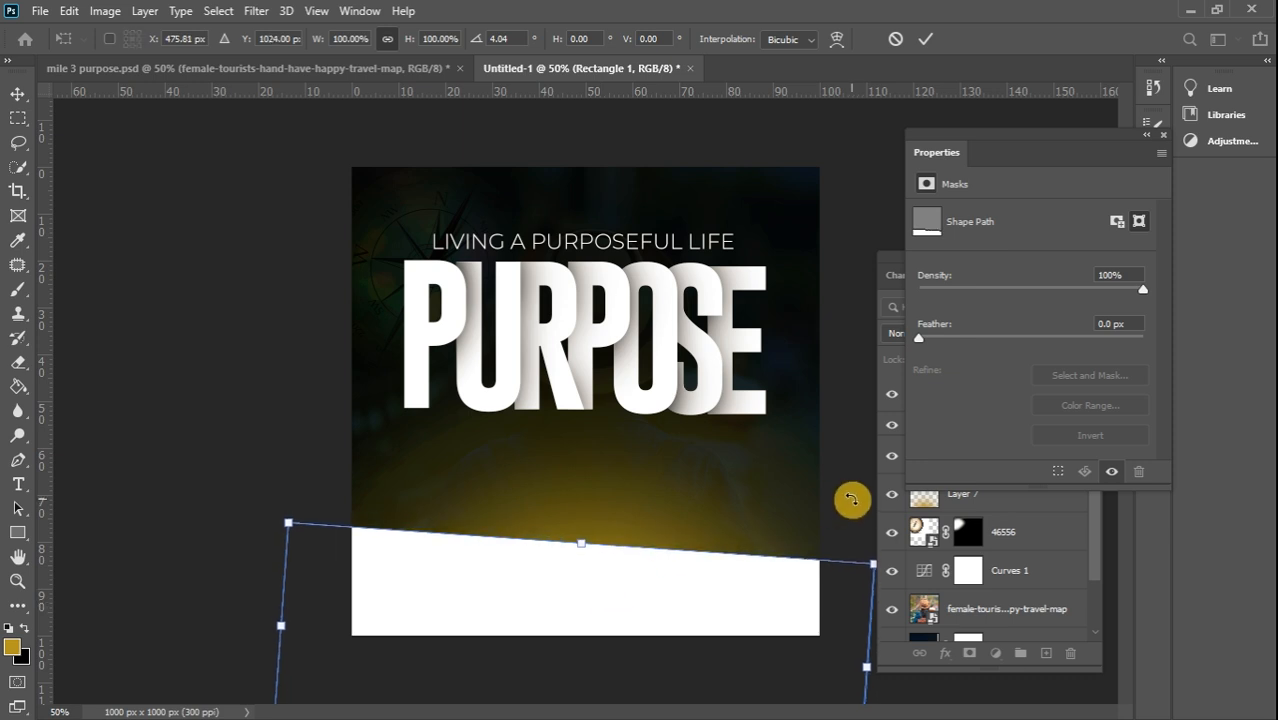
pyautogui.moveTo(850, 499); pyautogui.dragTo(851, 497)
pyautogui.moveTo(571, 602)
pyautogui.mouseDown()
pyautogui.moveTo(579, 593)
pyautogui.moveTo(571, 600)
pyautogui.mouseUp()
pyautogui.click(16, 94)
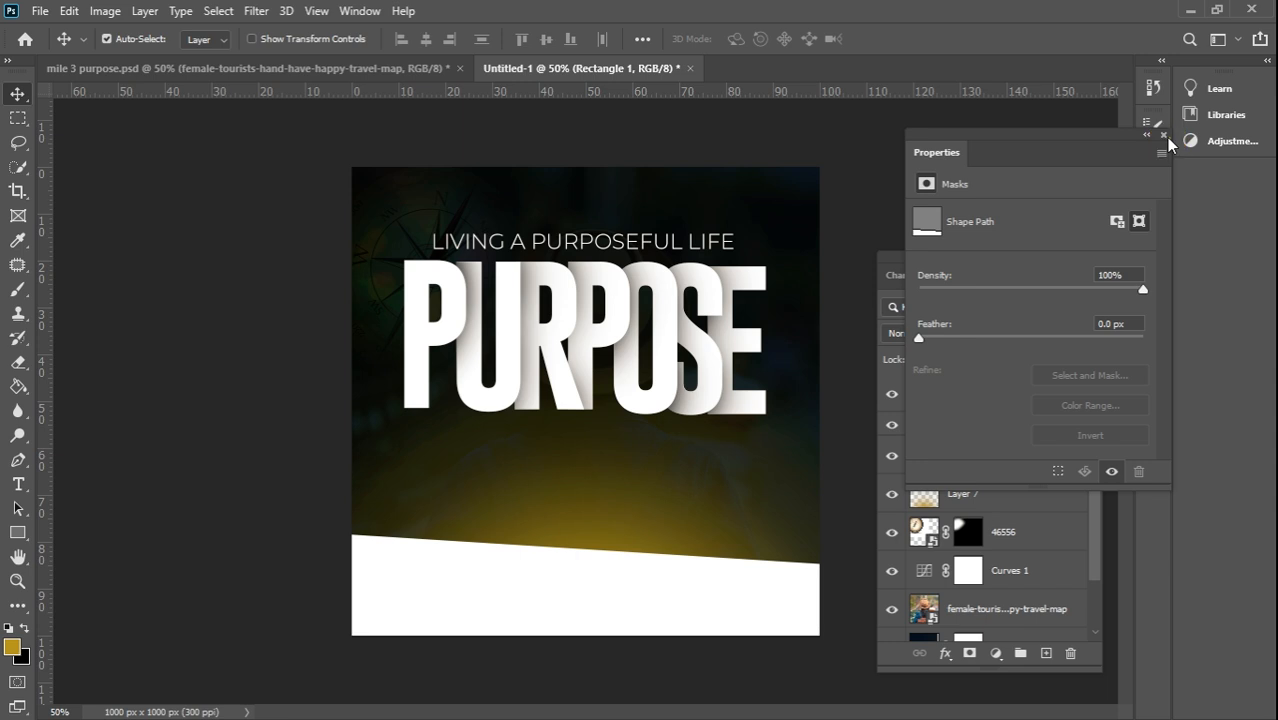
pyautogui.click(1164, 136)
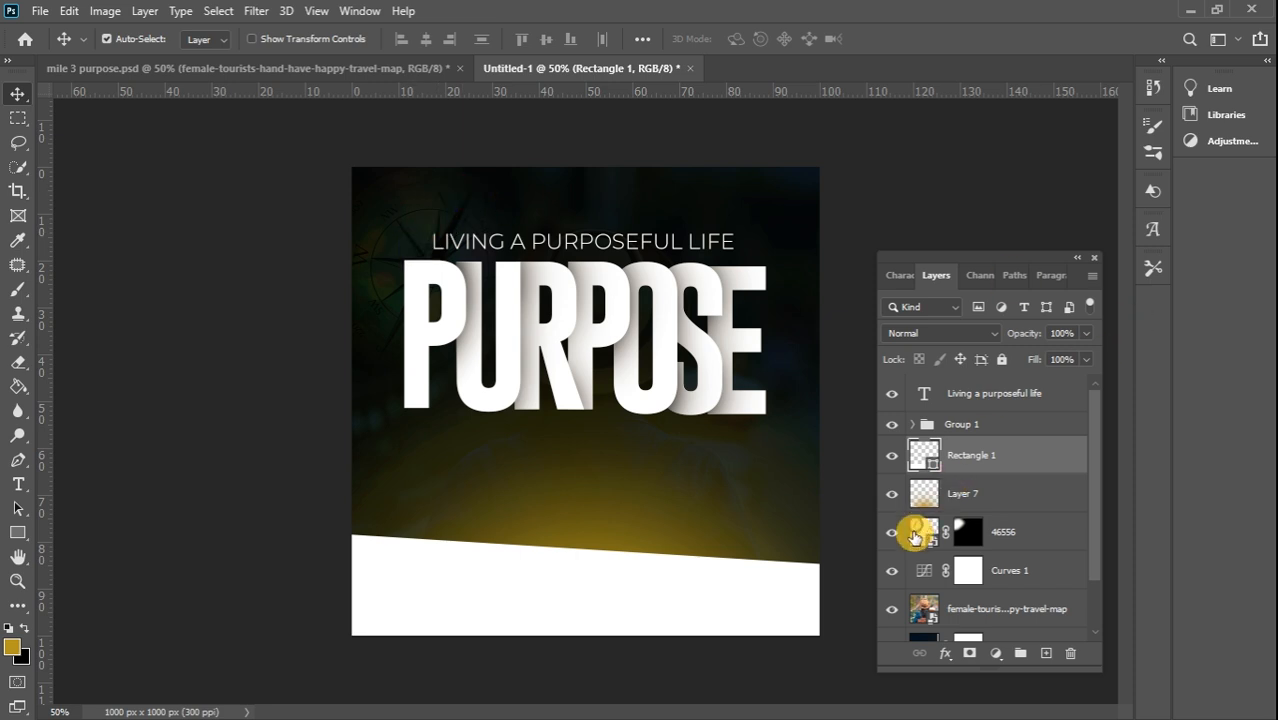
# - Preview other blend modes on the compass layer 46556 and keep Soft Light
pyautogui.click(1040, 537)
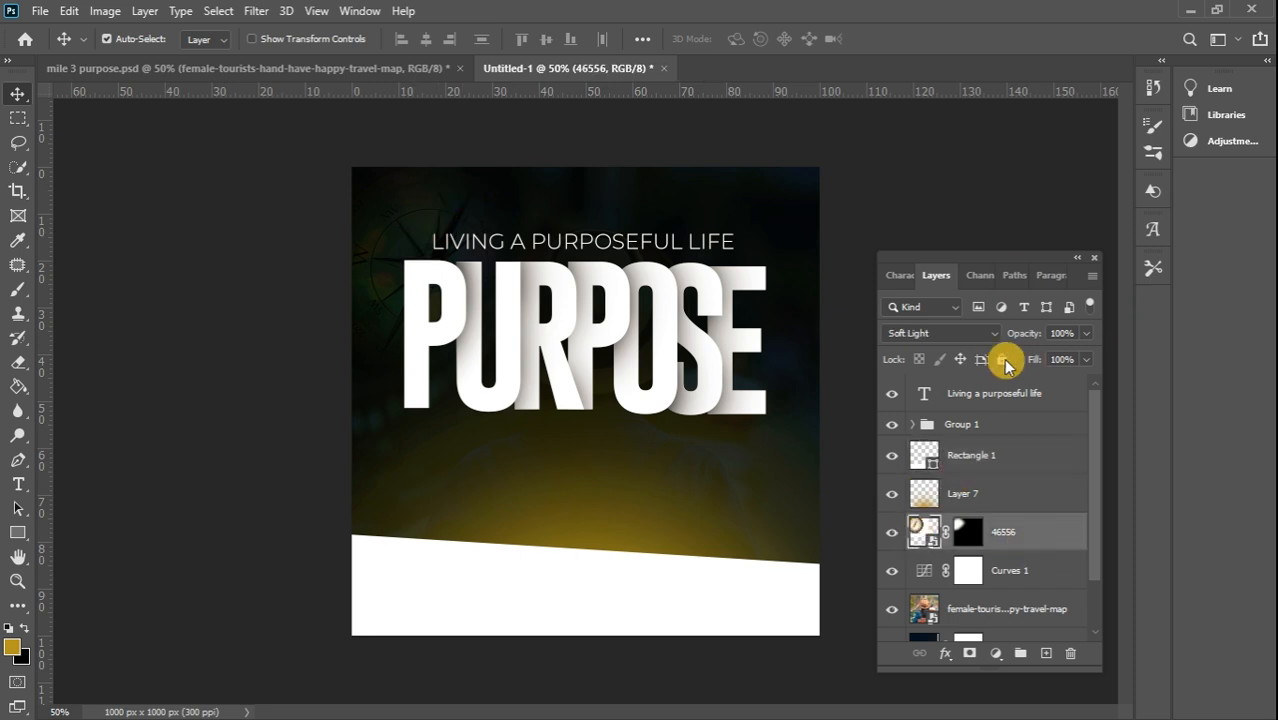
pyautogui.click(973, 334)
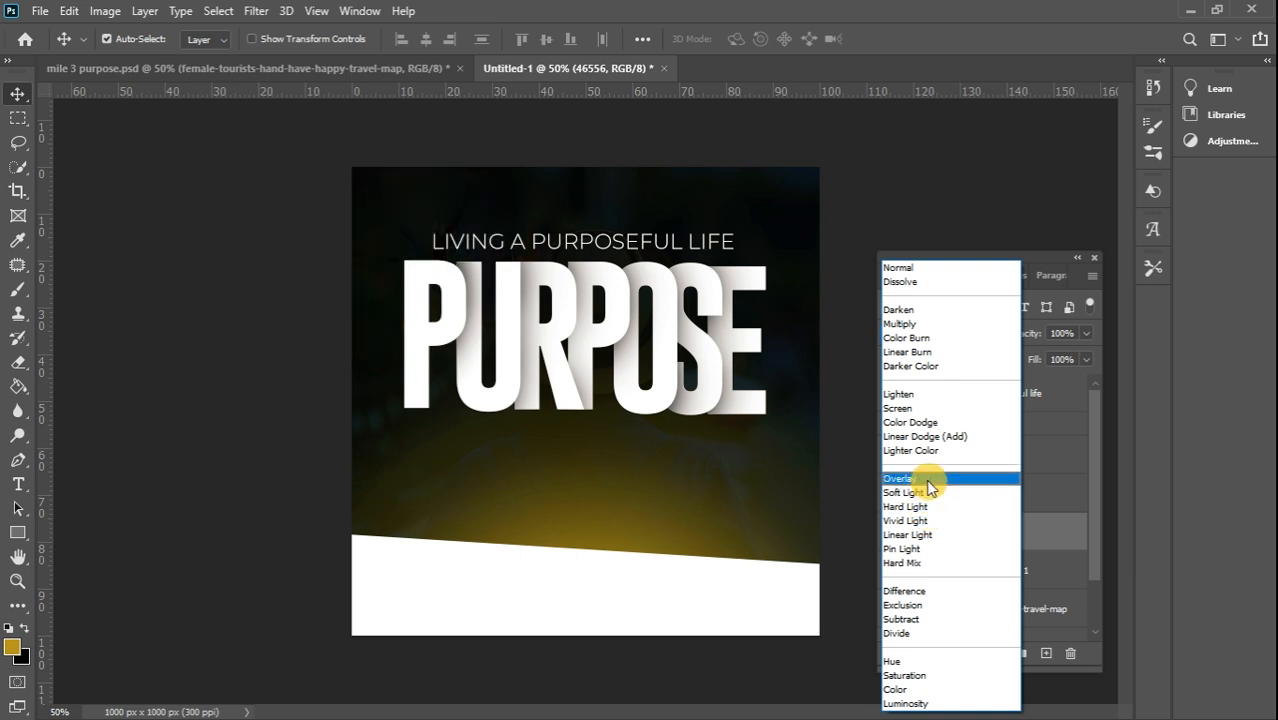
pyautogui.click(929, 493)
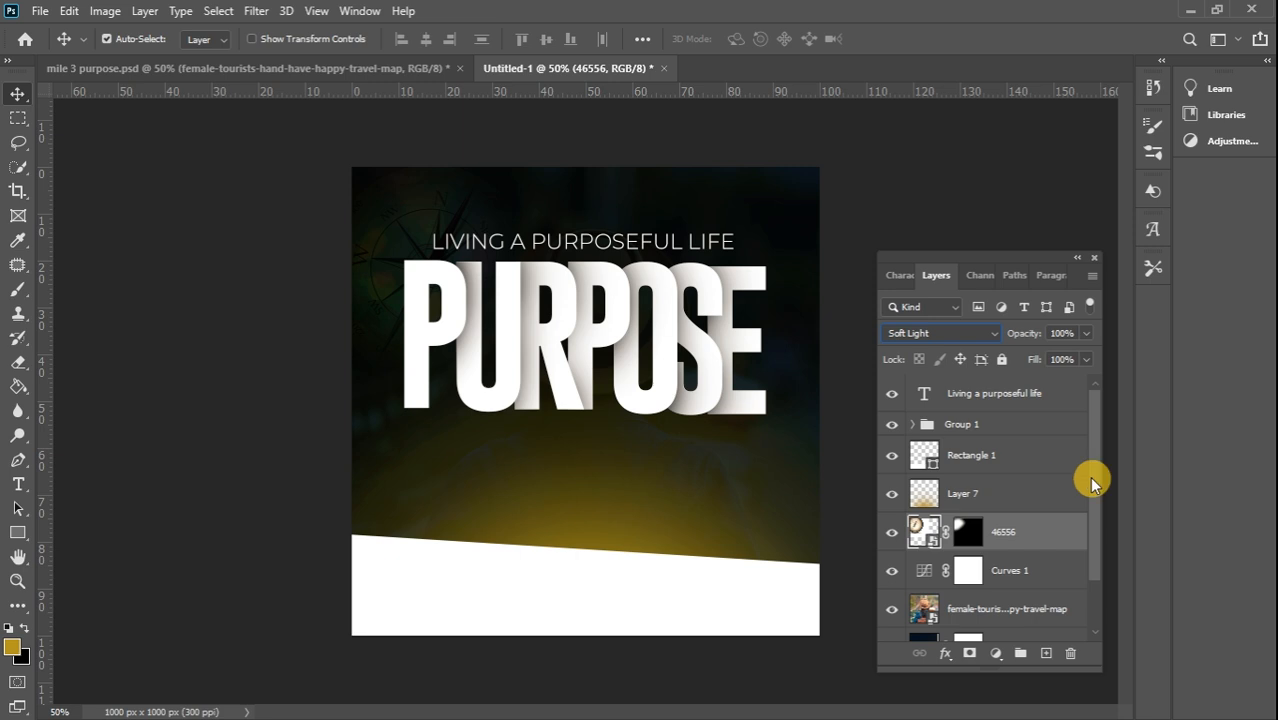
# - Brighten the background by raising the midpoint of the Curves 1 adjustment's RGB curve slightly
pyautogui.scroll(-2, 1096, 467)
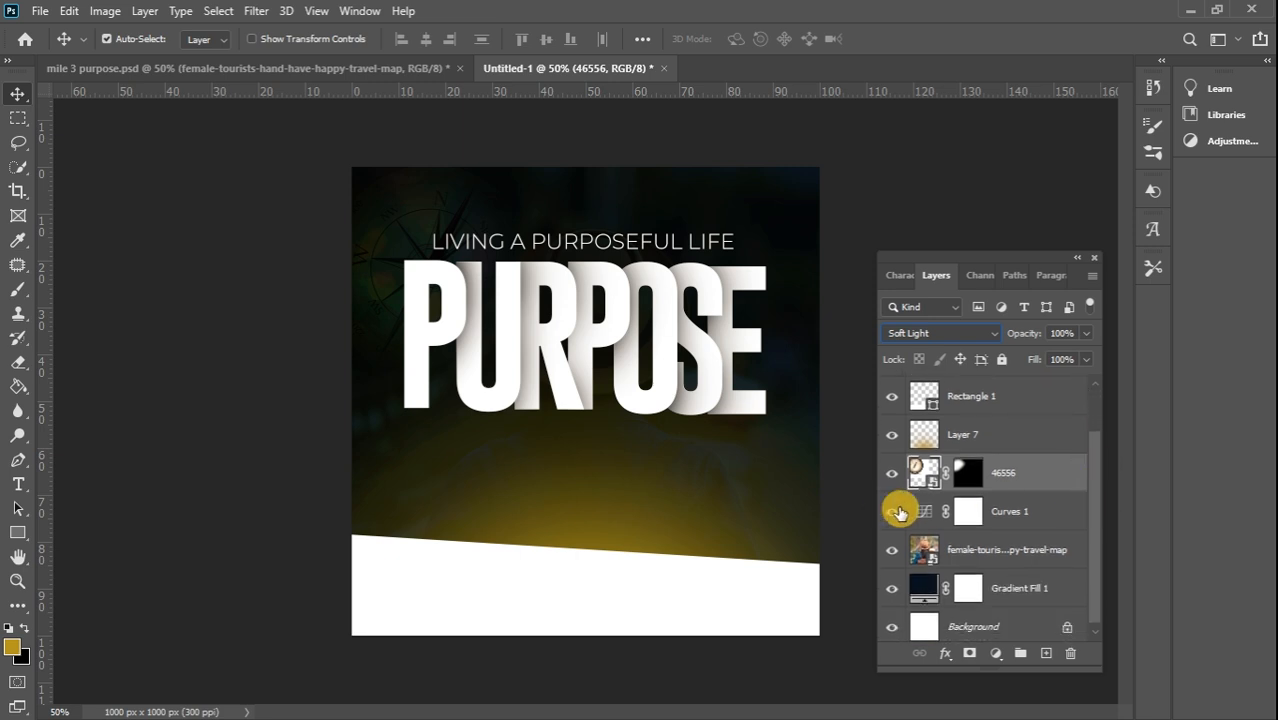
pyautogui.click(927, 516)
pyautogui.doubleClick(928, 516)
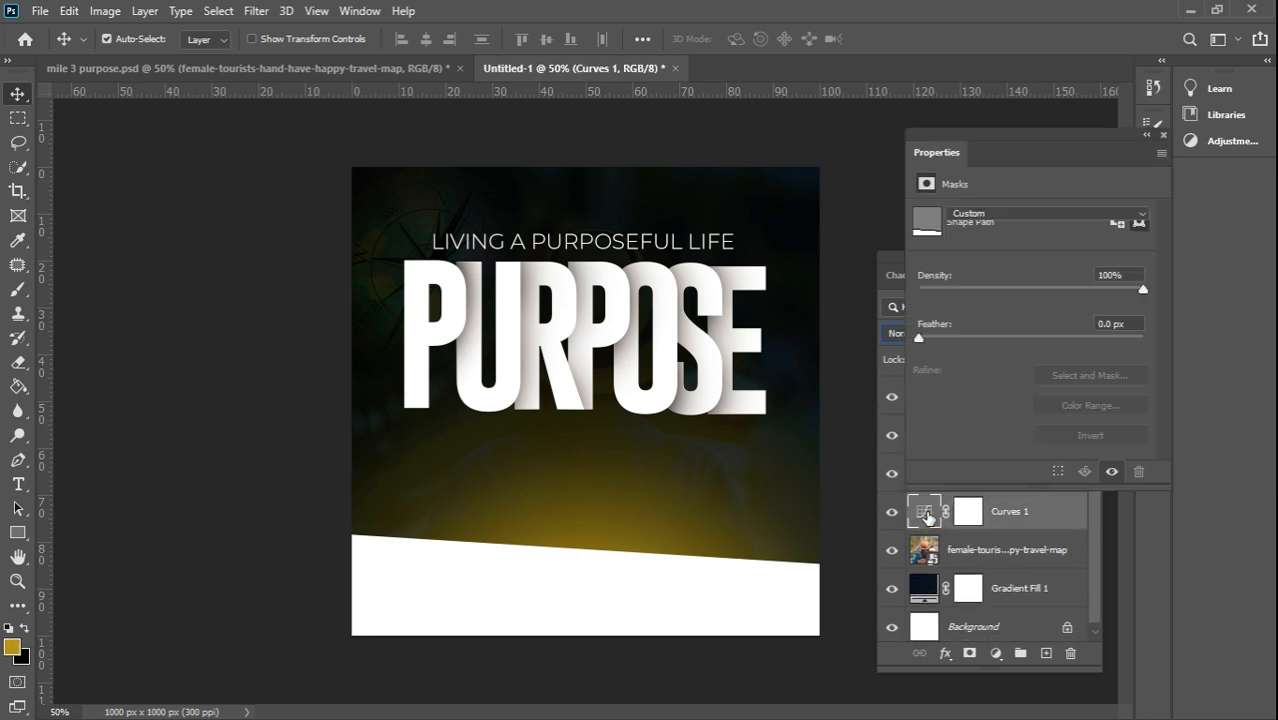
pyautogui.moveTo(1063, 380); pyautogui.dragTo(1059, 371)
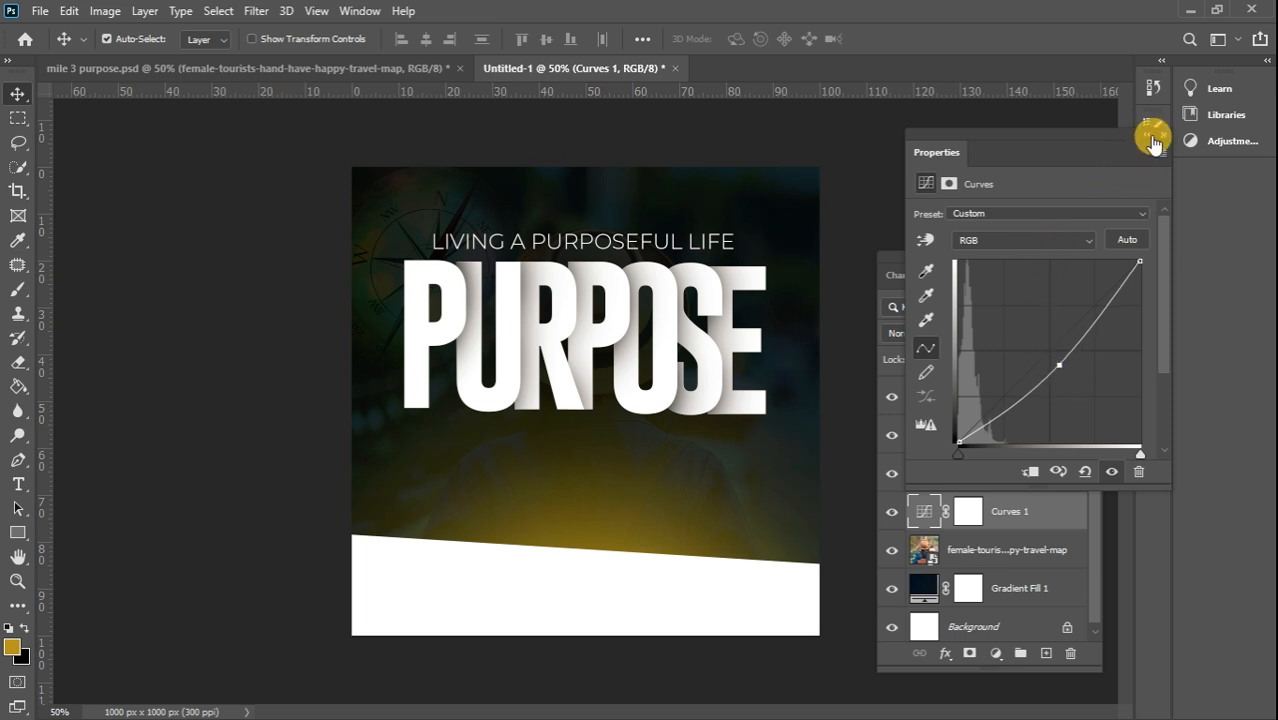
pyautogui.click(1163, 141)
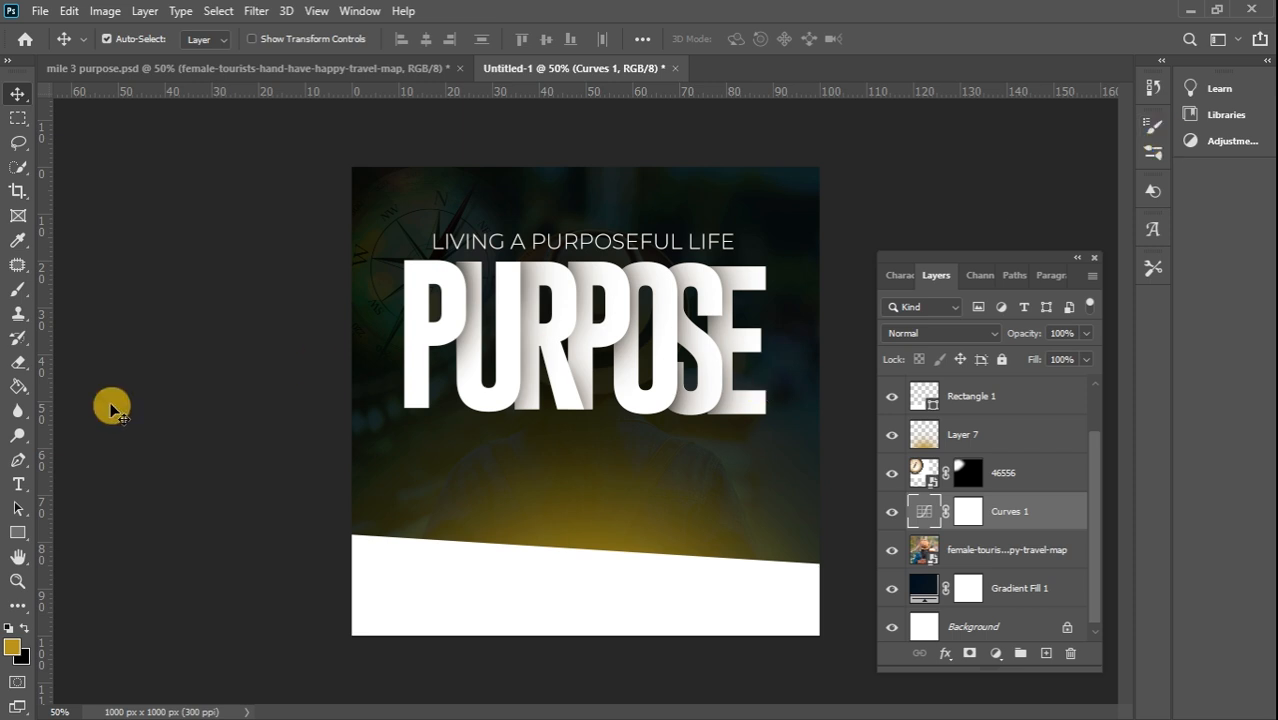
# - Check the reference flyer mile 3 purpose.psd and draw a white rectangle about 198 × 38 px below the PURPOSE title
pyautogui.click(284, 68)
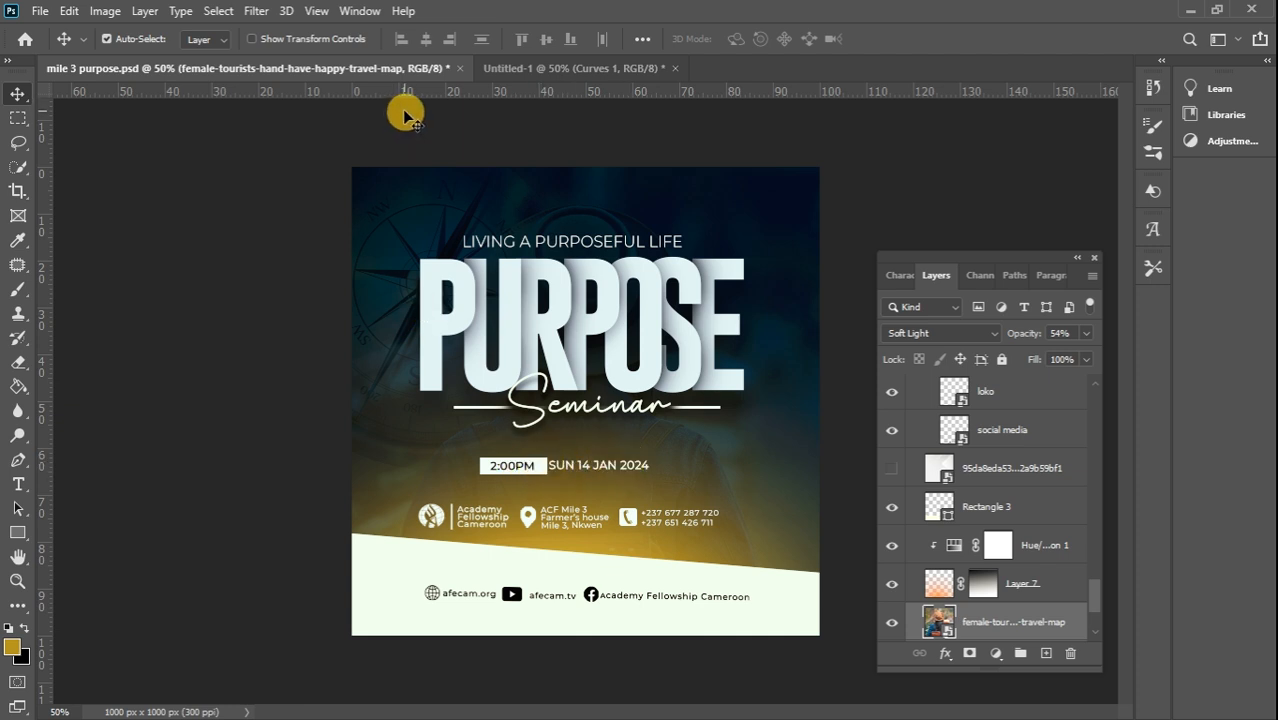
pyautogui.click(539, 69)
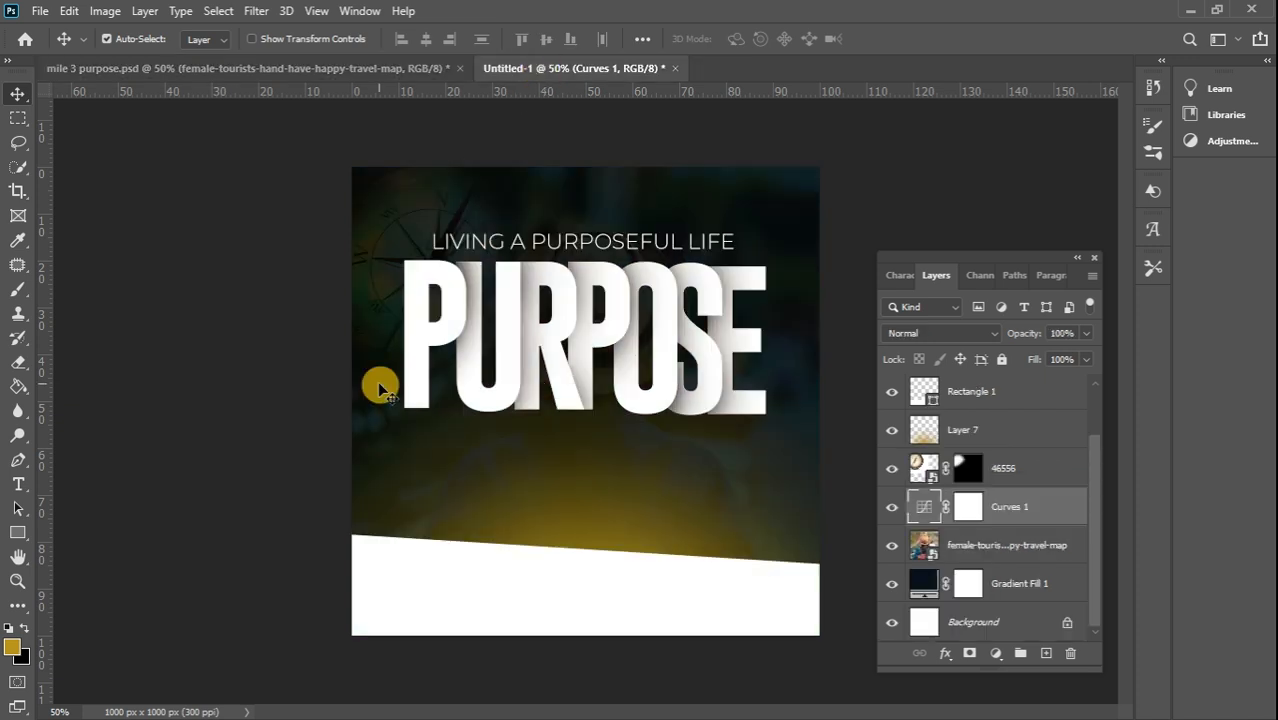
pyautogui.click(17, 535)
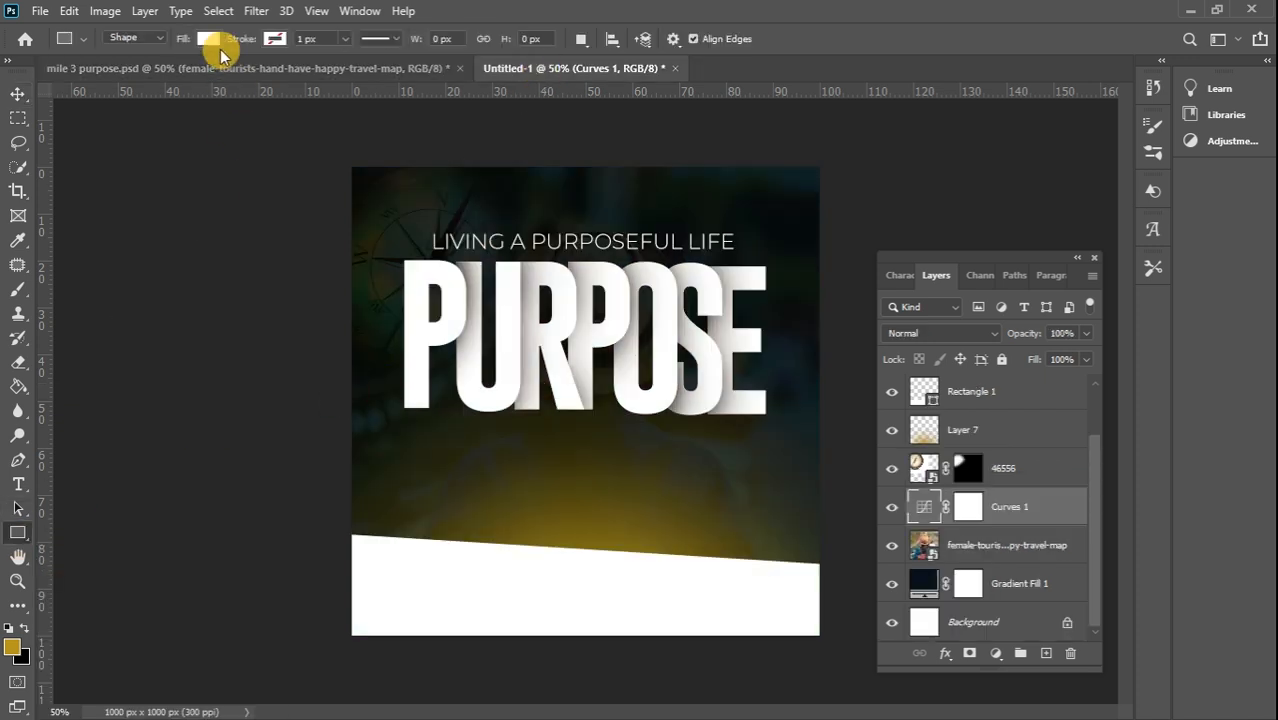
pyautogui.moveTo(478, 445); pyautogui.dragTo(569, 460)
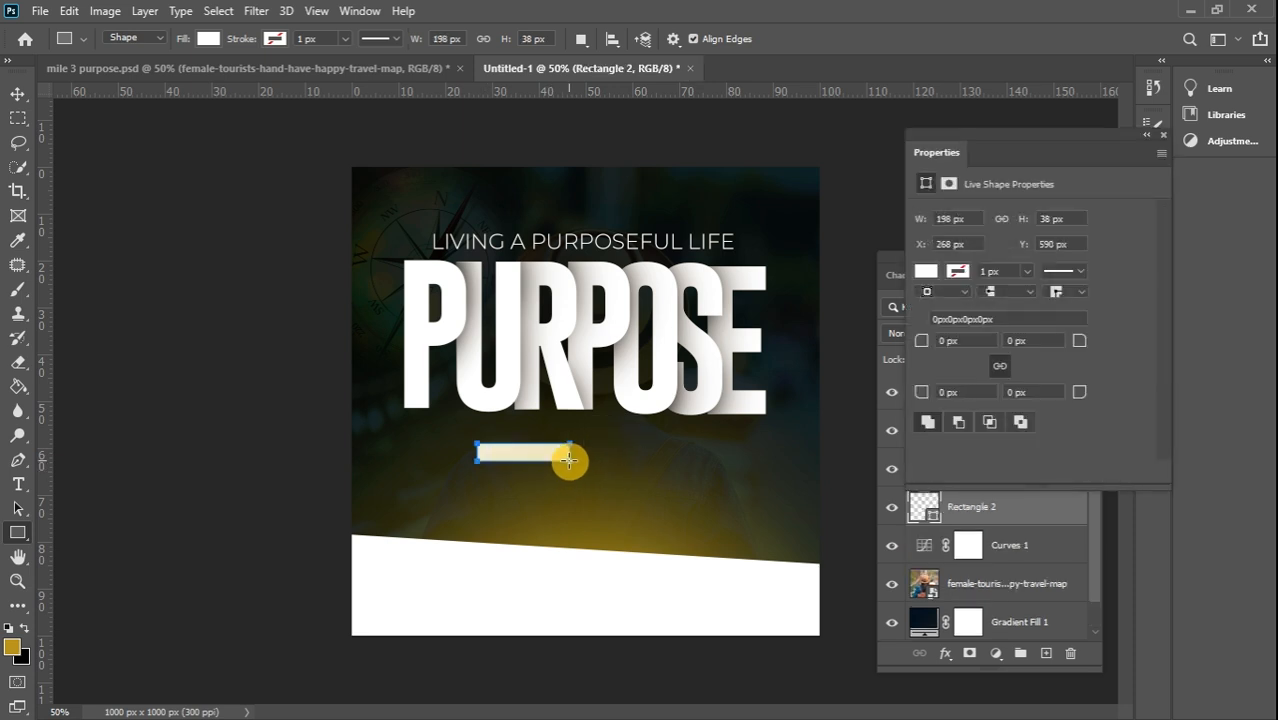
pyautogui.click(17, 94)
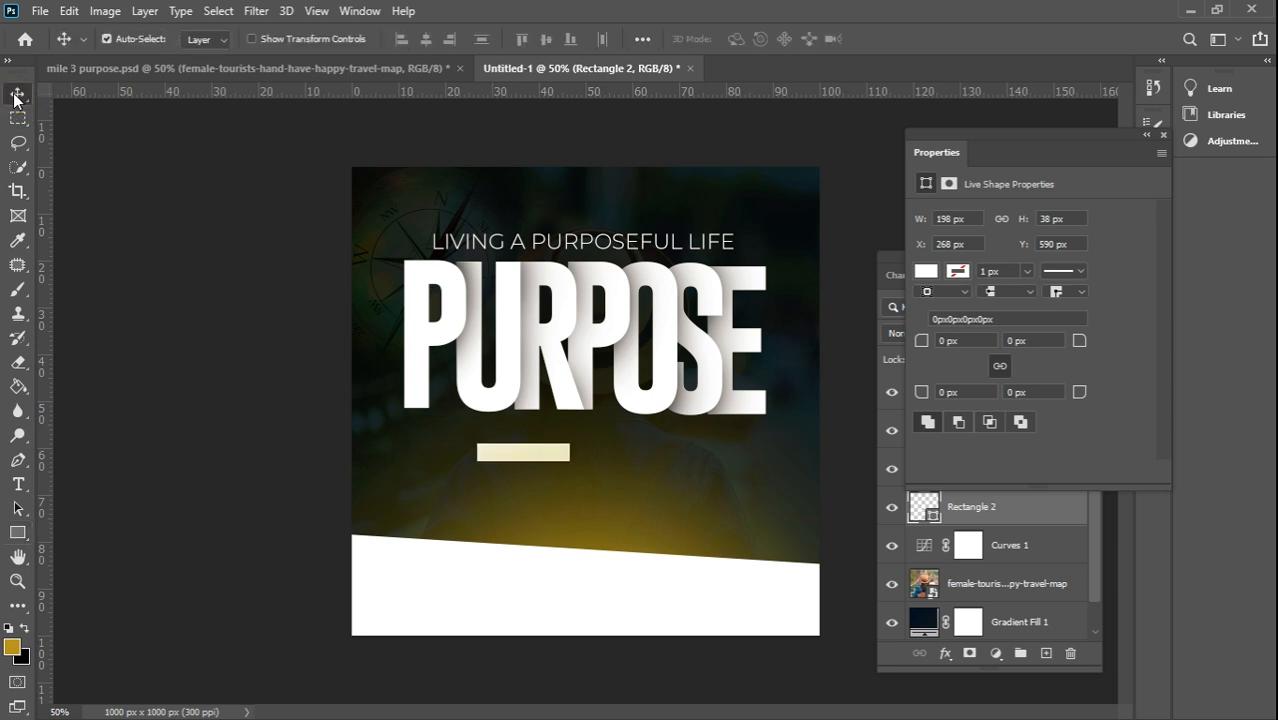
# - Add the black text "2pm" below the small rectangle and move its layer above Rectangle 1, directly under Group 1
pyautogui.click(20, 482)
pyautogui.click(25, 632)
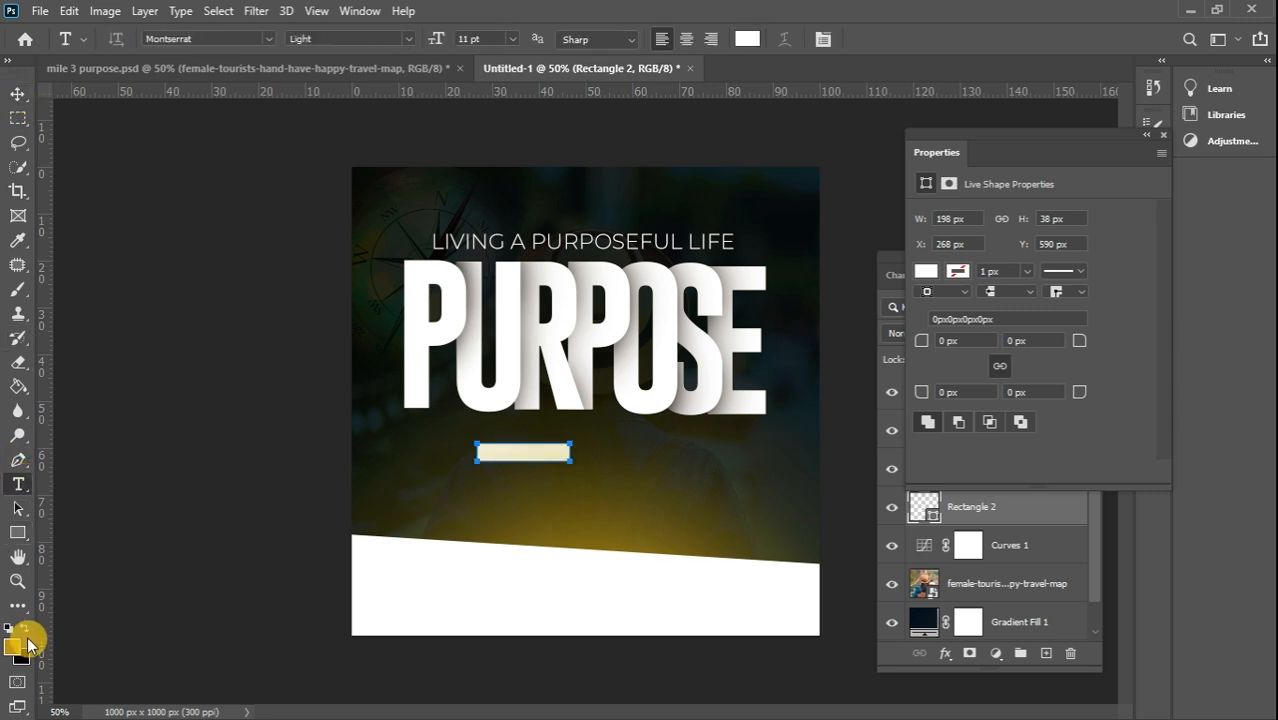
pyautogui.click(492, 497)
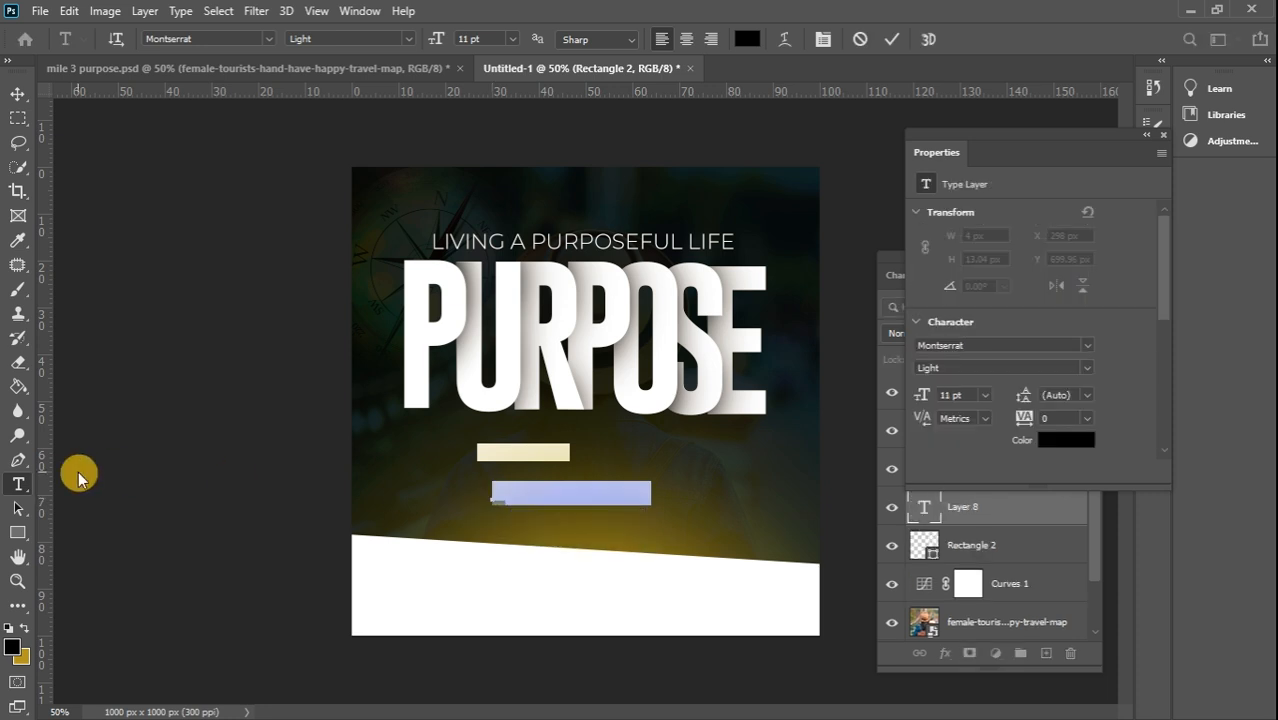
pyautogui.press('BackSpace')
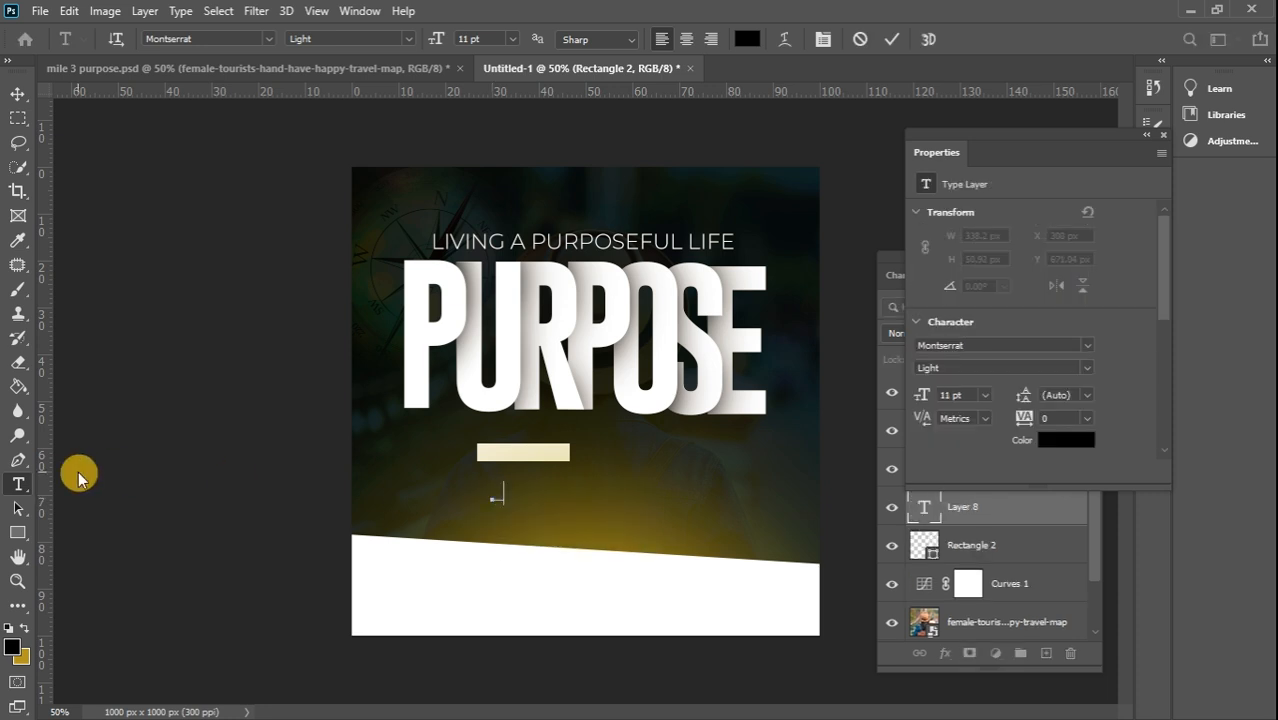
pyautogui.write('M')
pyautogui.click(18, 96)
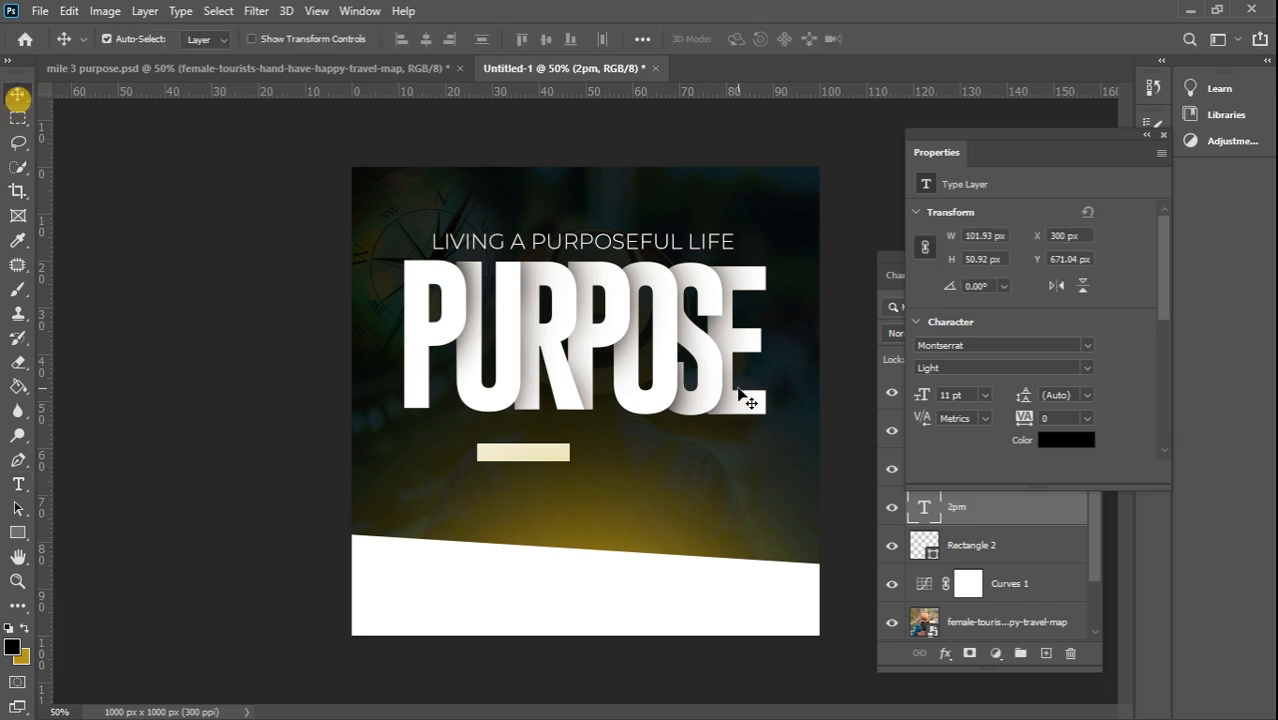
pyautogui.click(1160, 138)
pyautogui.moveTo(1061, 500); pyautogui.dragTo(1033, 451)
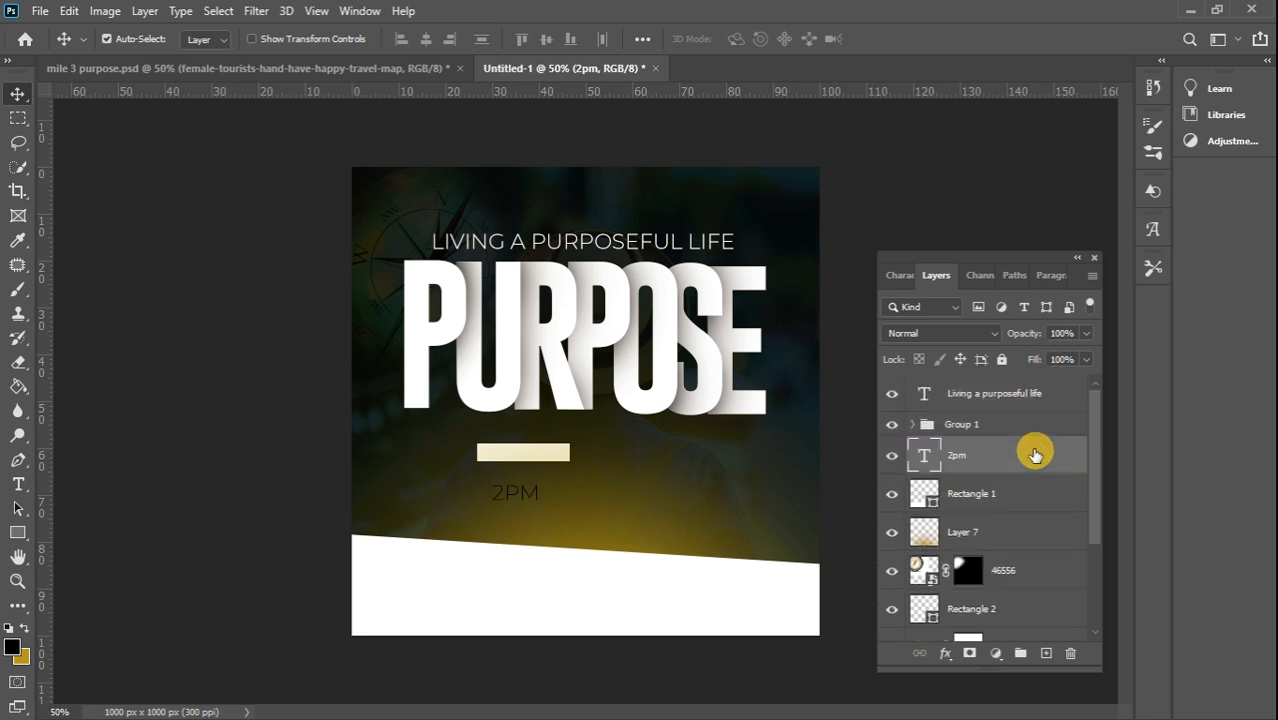
# - Set the 2PM text to Montserrat Medium at 10 pt and move it onto the small rectangle
pyautogui.doubleClick(924, 456)
pyautogui.click(408, 38)
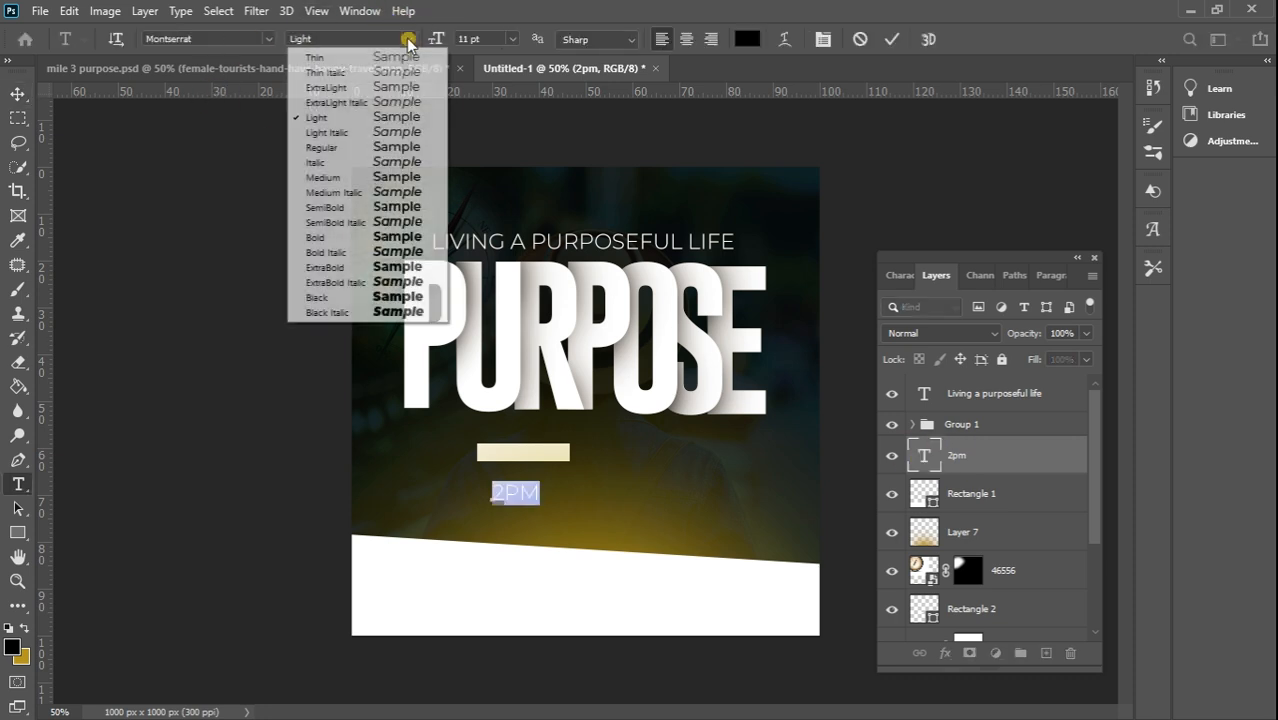
pyautogui.click(399, 175)
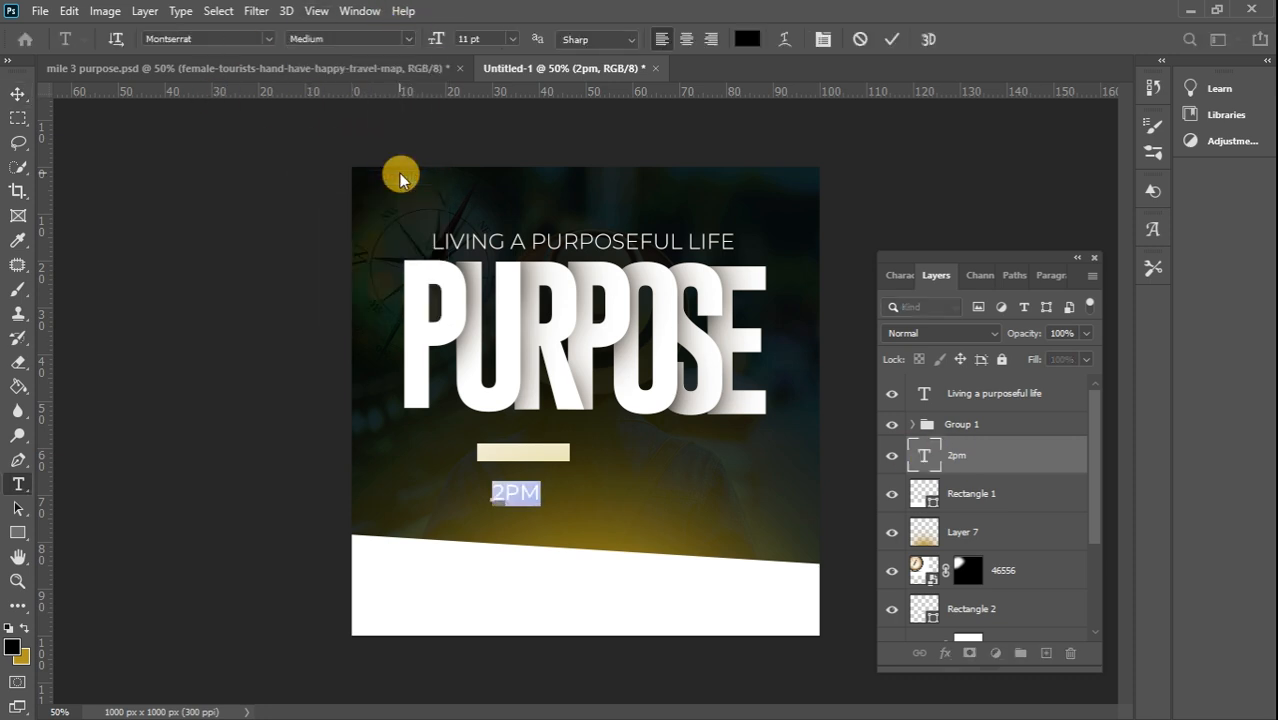
pyautogui.click(512, 38)
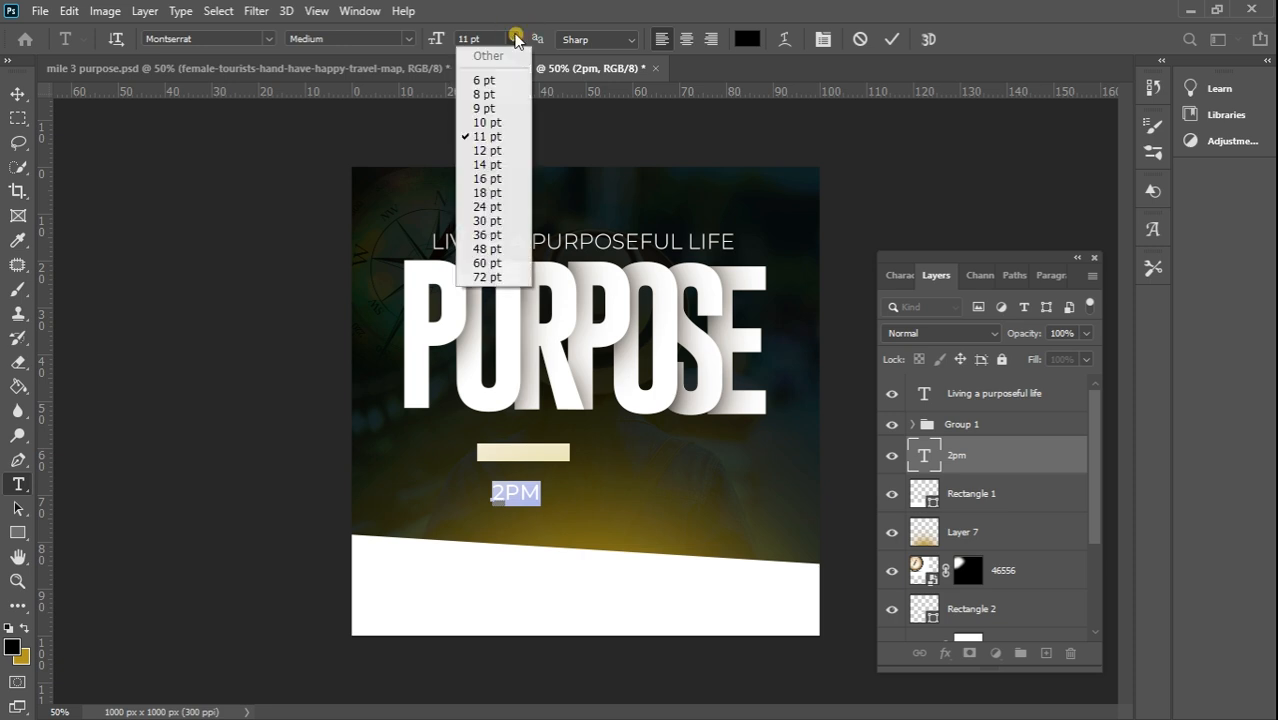
pyautogui.click(492, 120)
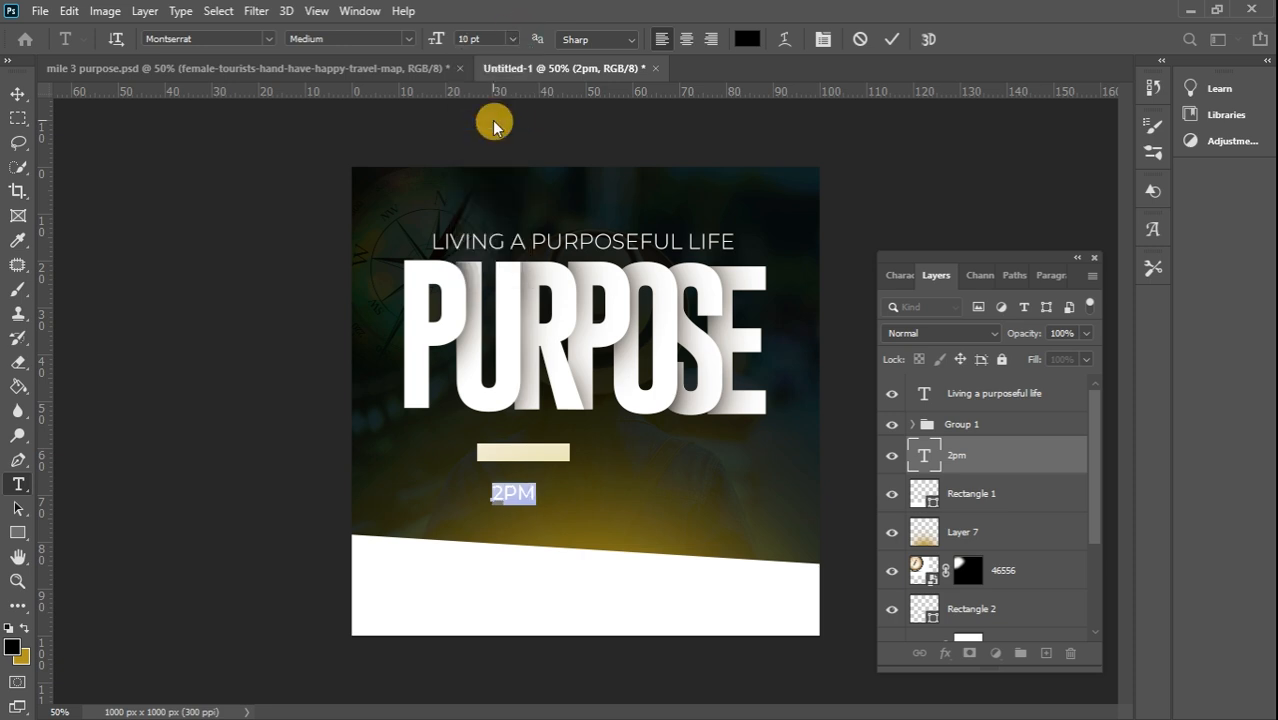
pyautogui.click(17, 94)
pyautogui.moveTo(500, 495); pyautogui.dragTo(512, 456)
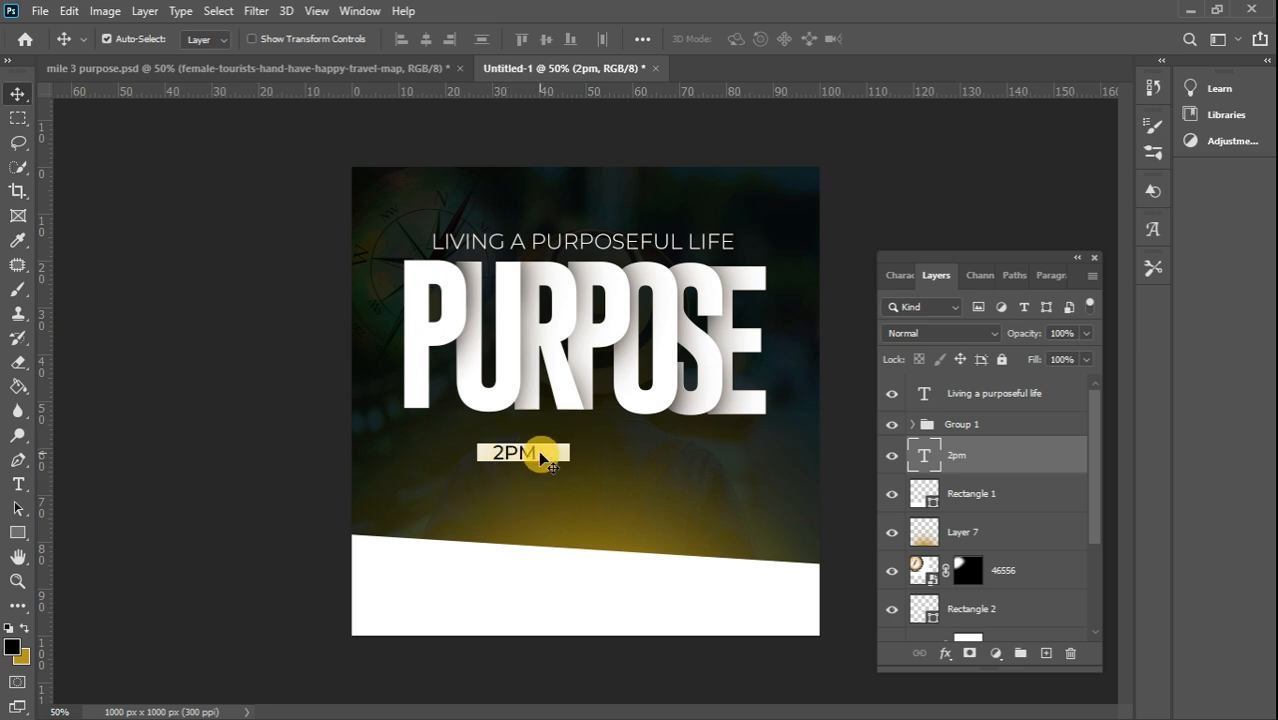
pyautogui.click(556, 458)
pyautogui.hotkey('ctrl', 't')
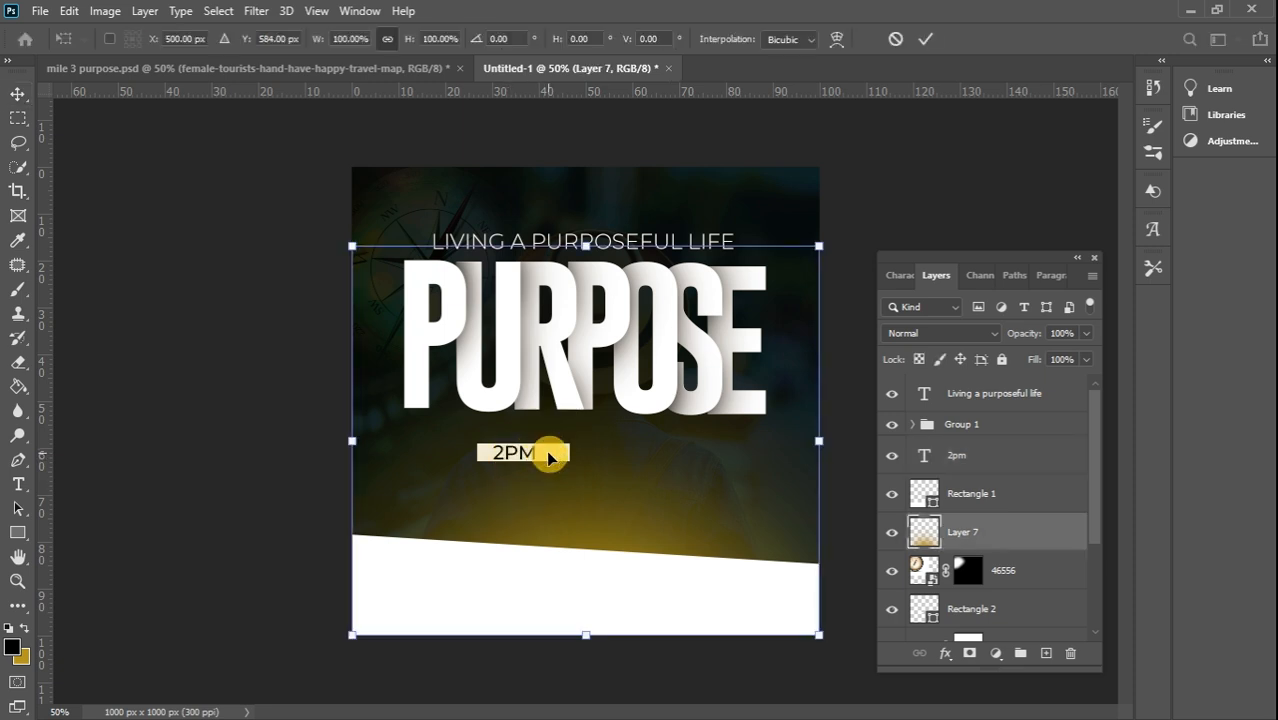
pyautogui.press('Return')
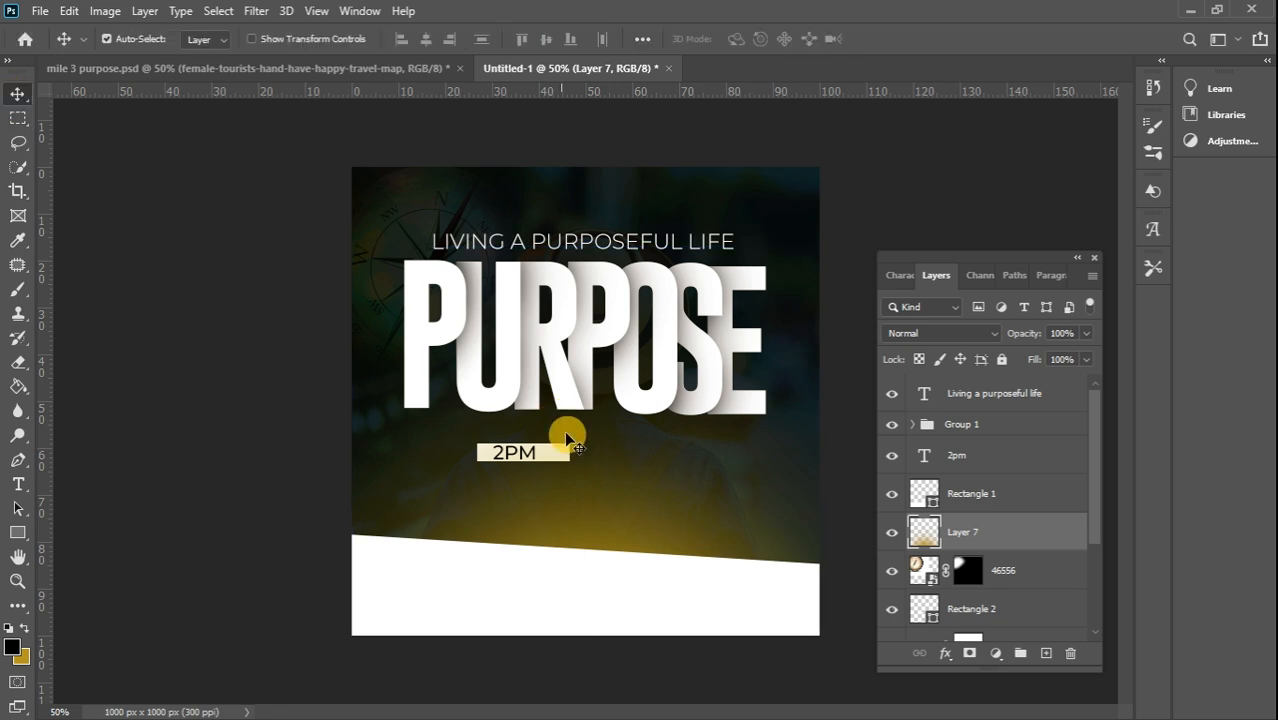
pyautogui.click(999, 497)
pyautogui.hotkey('ctrl', 't')
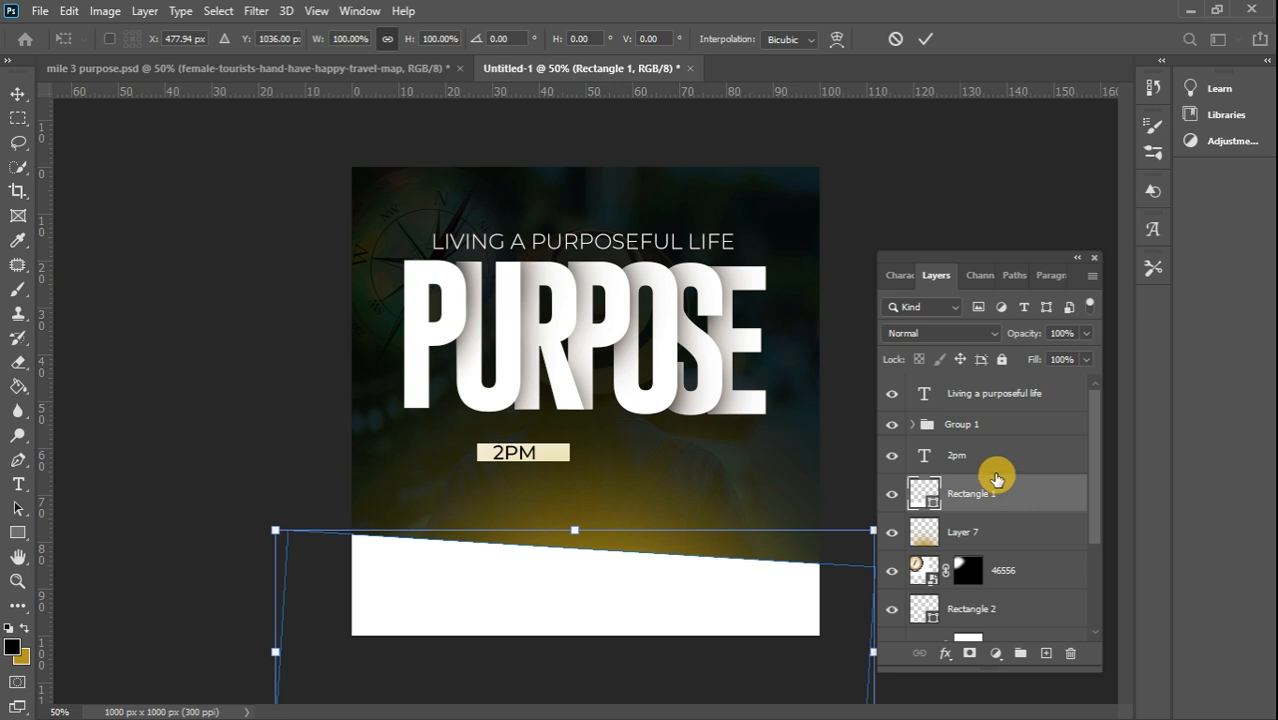
pyautogui.click(17, 93)
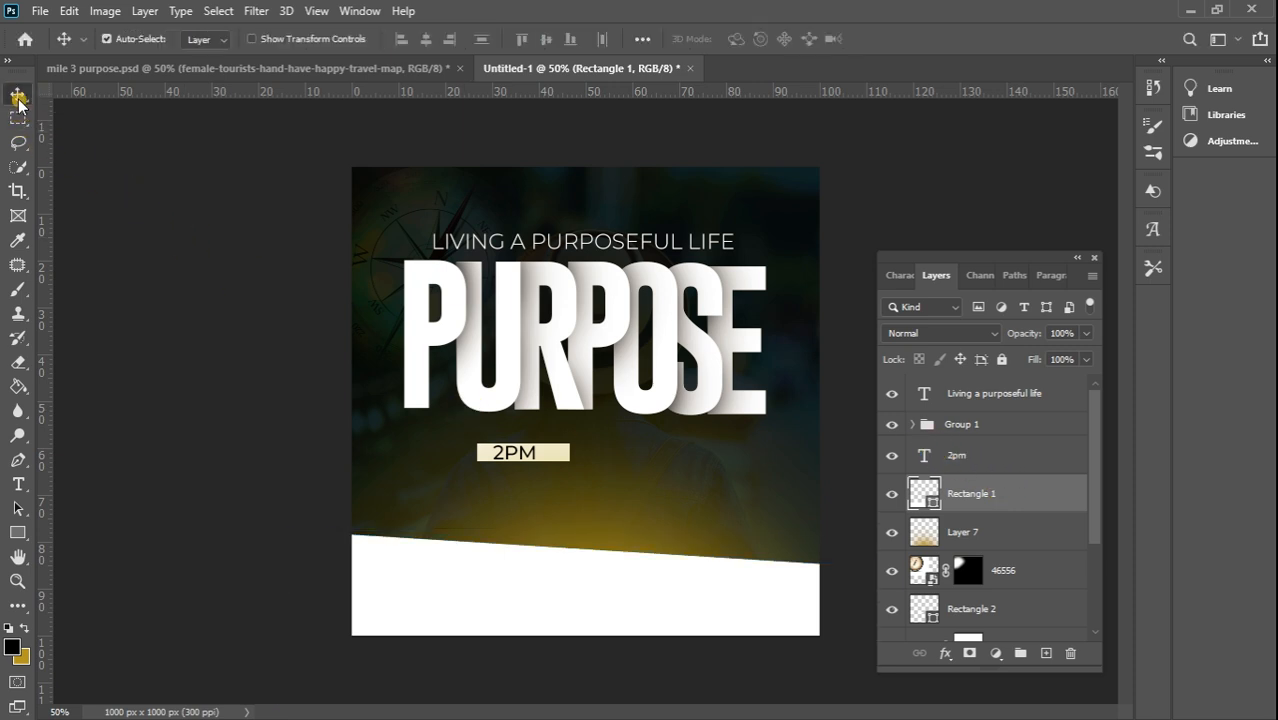
# - Move the Rectangle 2 layer directly above Rectangle 1 and scale the small time box to 87.18% width and 137.65% height
pyautogui.moveTo(1028, 606); pyautogui.dragTo(1028, 485)
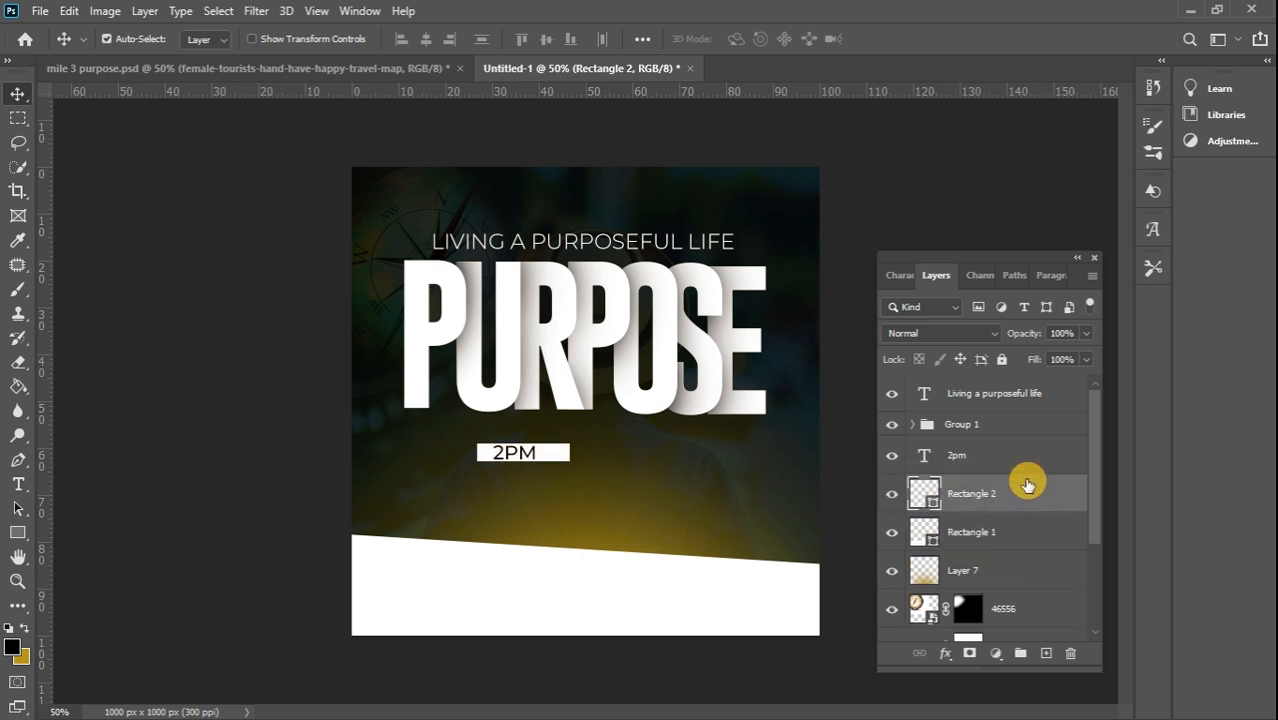
pyautogui.hotkey('ctrl', 't')
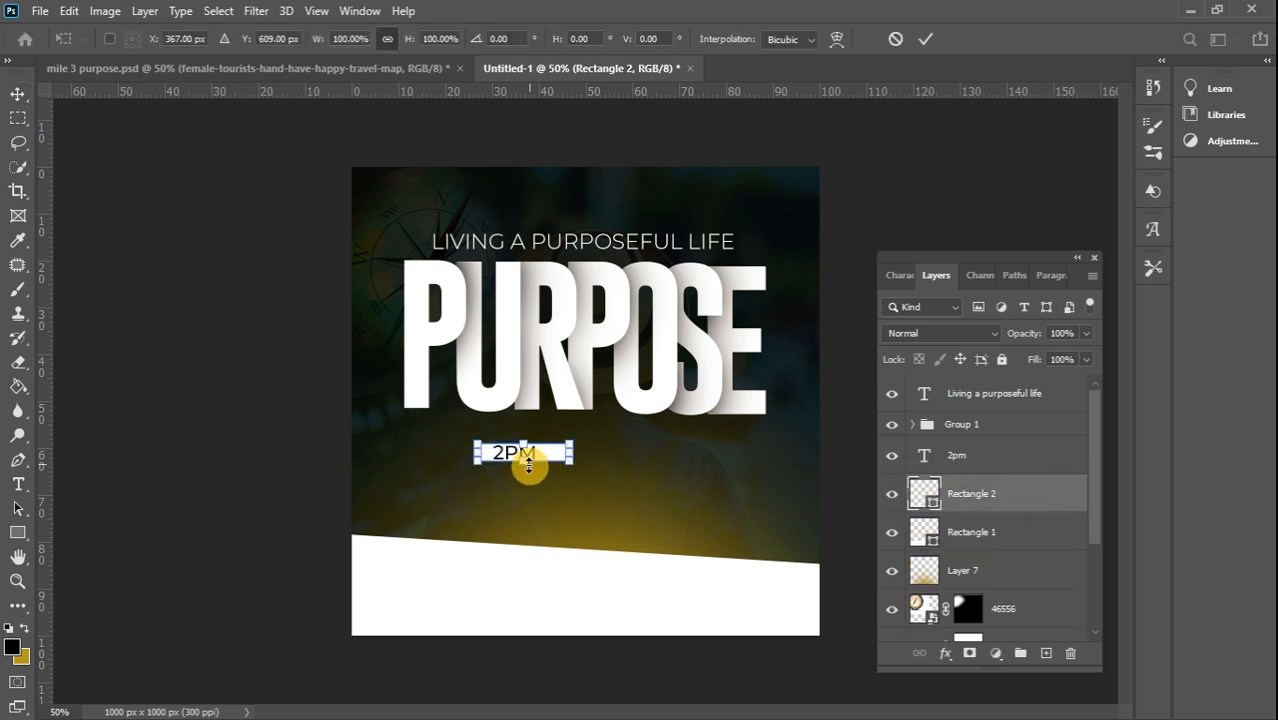
pyautogui.moveTo(528, 466); pyautogui.dragTo(556, 457)
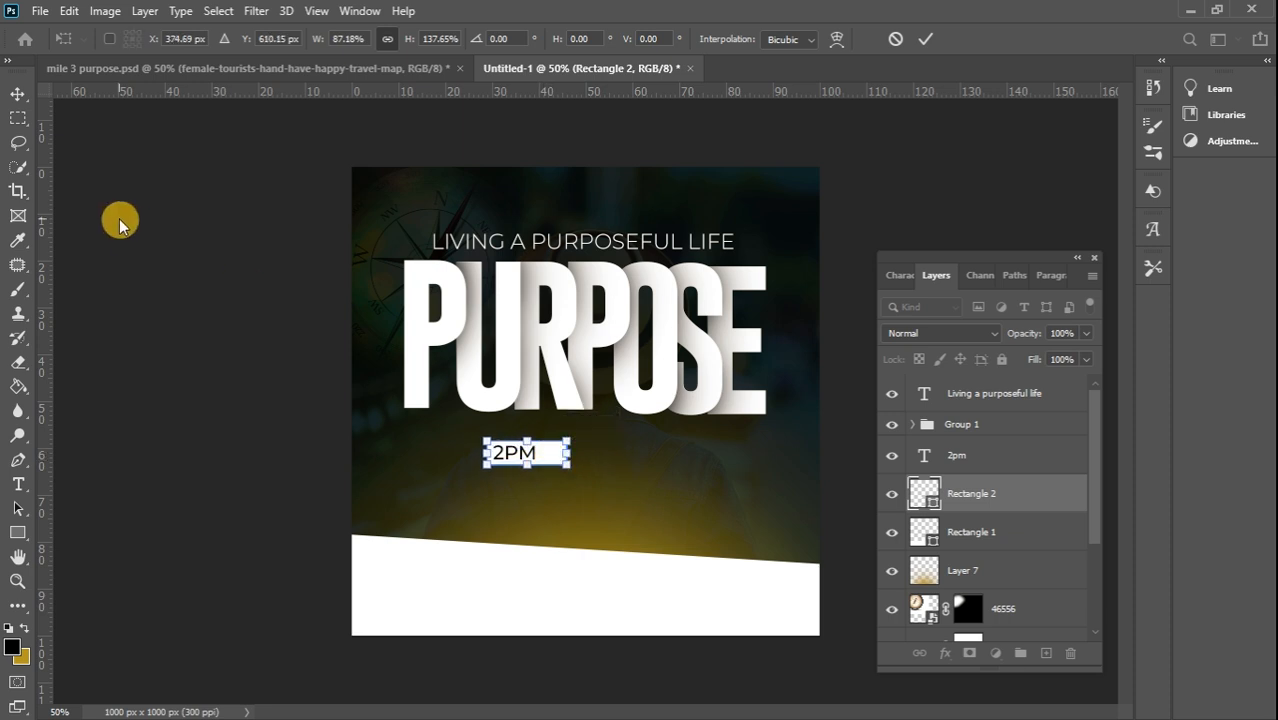
pyautogui.click(18, 94)
# - Change the time text to "2:00 PM" and widen its white box to 109.81% to cover the text
pyautogui.doubleClick(514, 452)
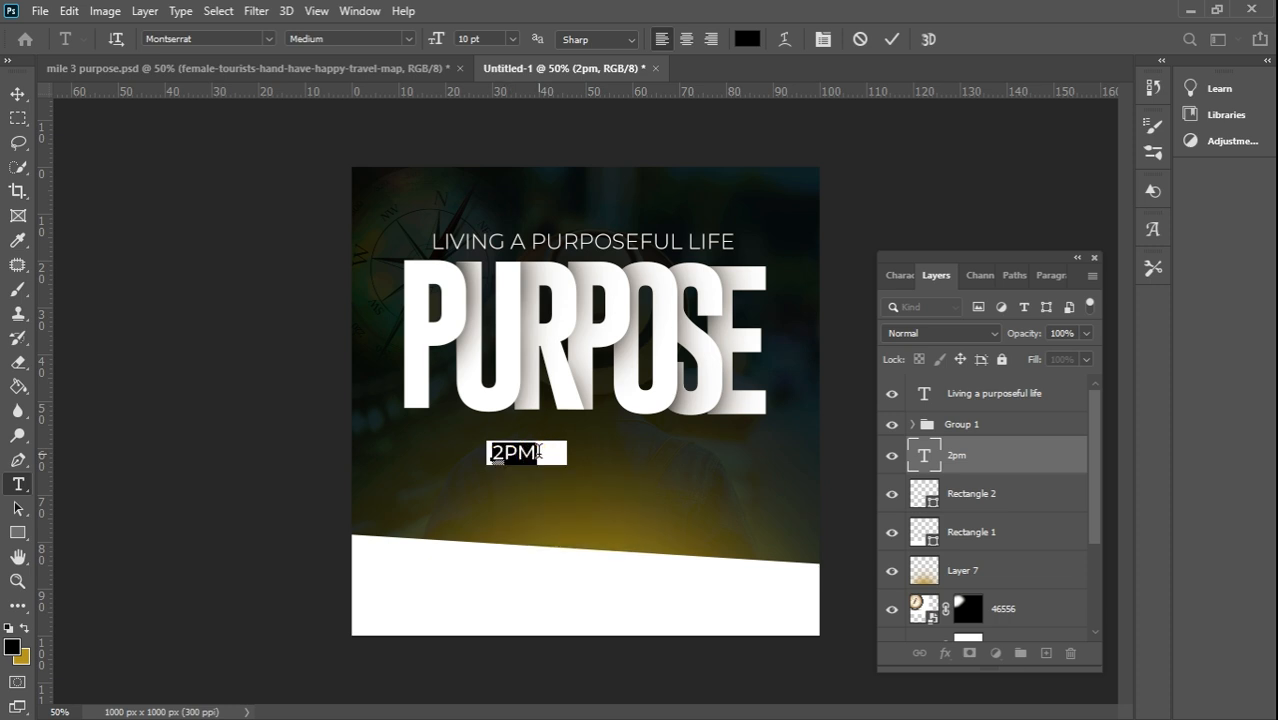
pyautogui.click(536, 454)
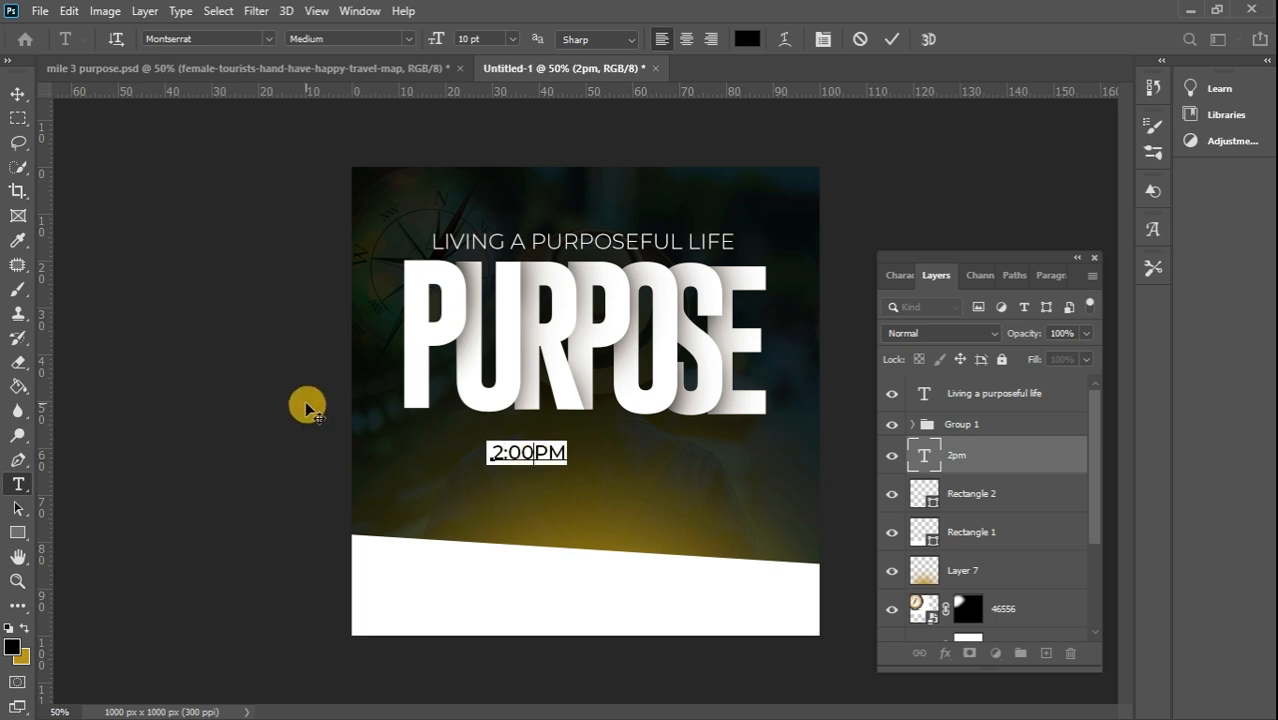
pyautogui.click(18, 93)
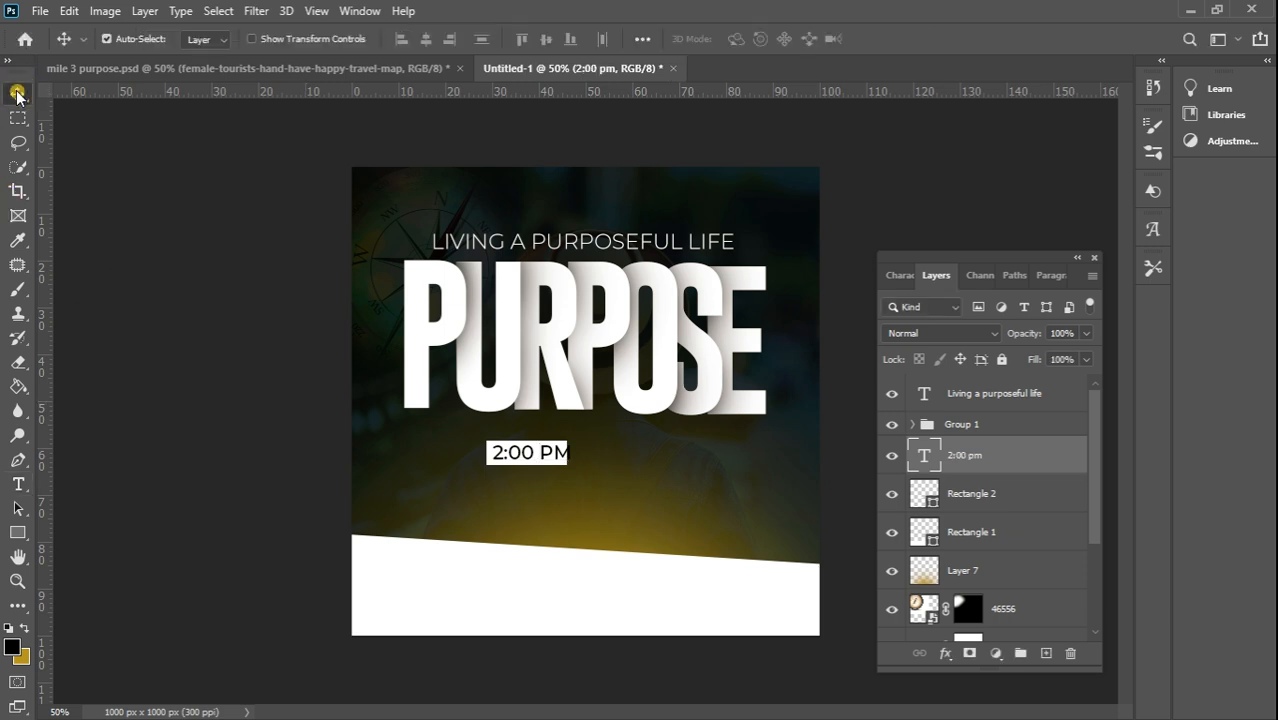
pyautogui.click(521, 462)
pyautogui.hotkey('ctrl', 't')
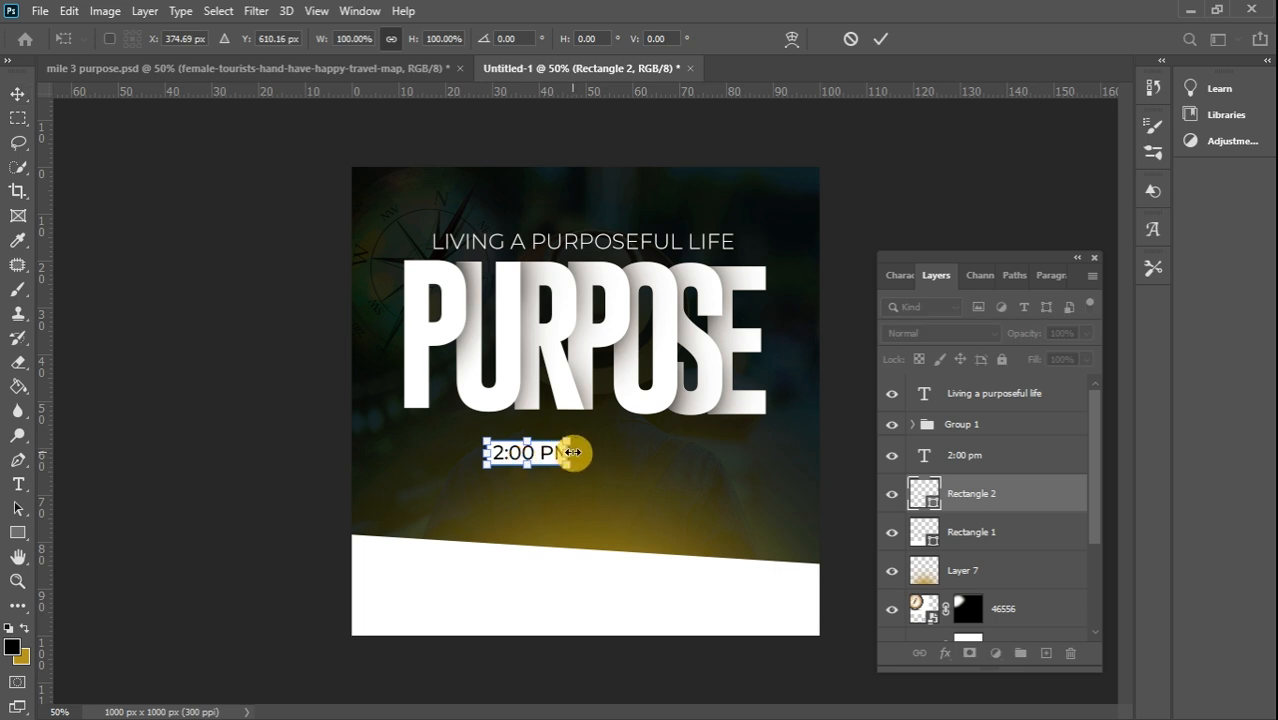
pyautogui.moveTo(572, 453); pyautogui.dragTo(584, 452)
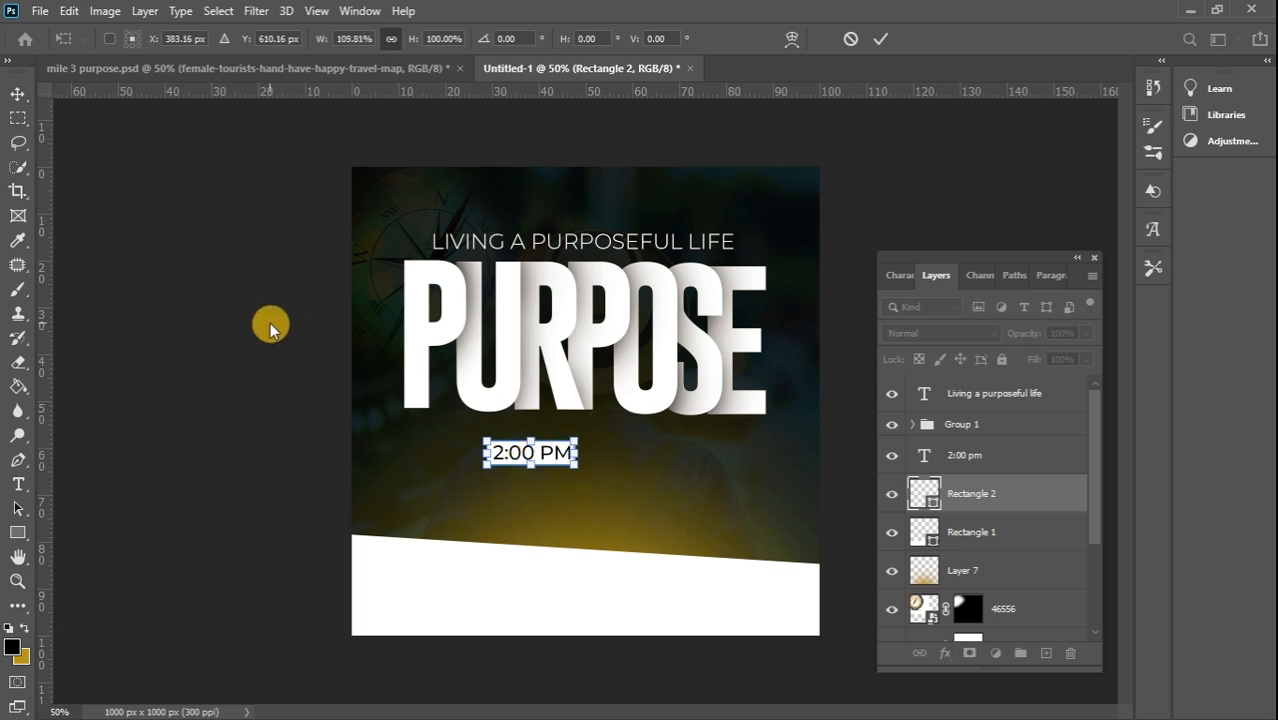
pyautogui.click(16, 97)
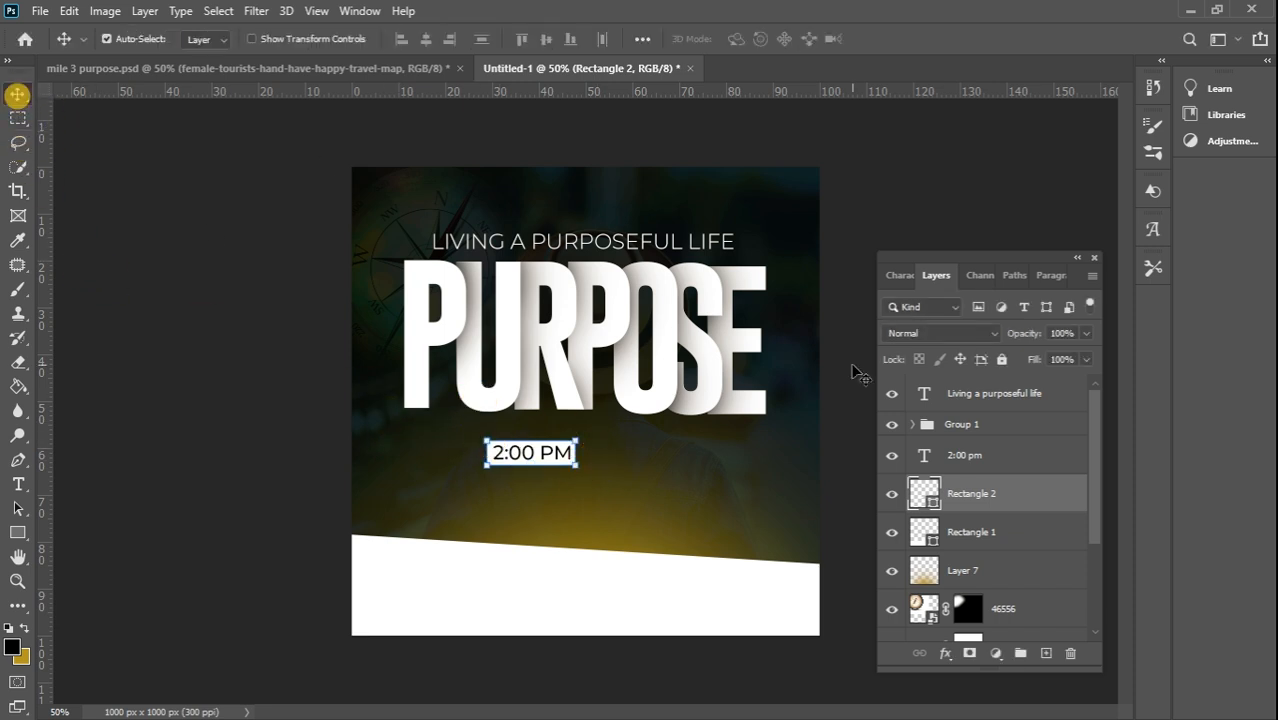
# - Duplicate the 2:00 PM text, place the copy just right of the white box, and color it white
pyautogui.click(997, 457)
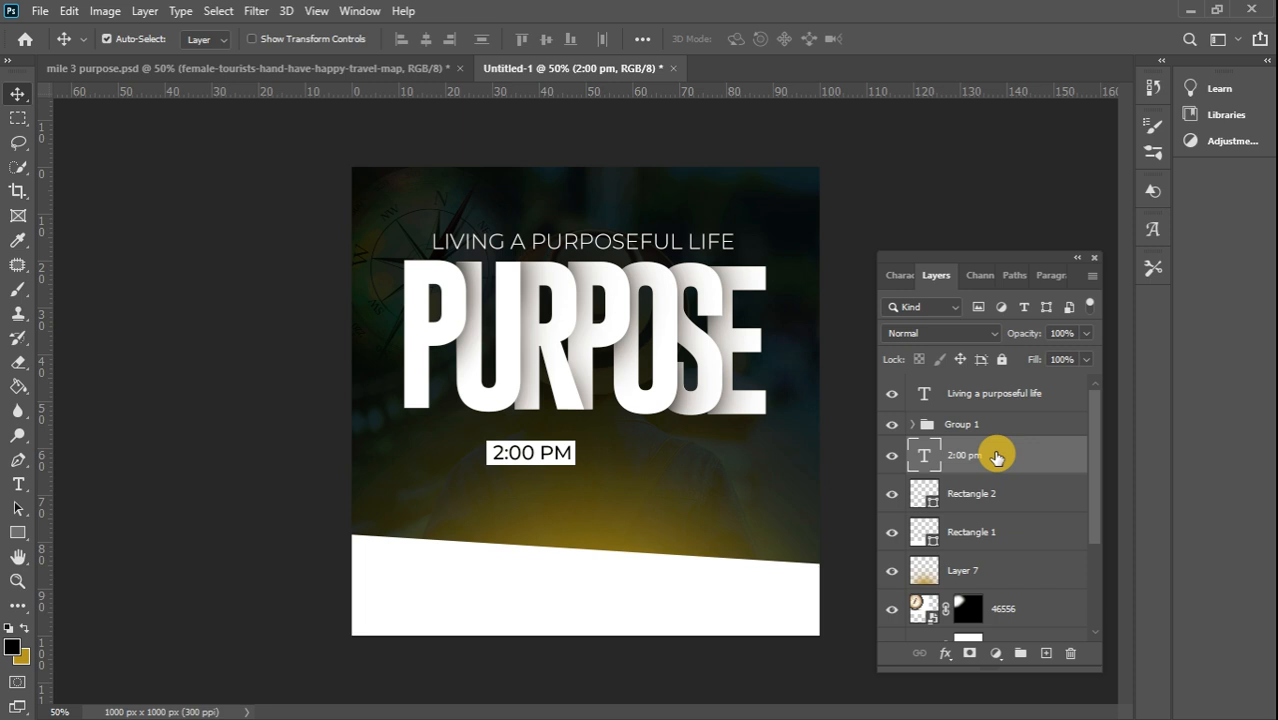
pyautogui.hotkey('ctrl', 'j')
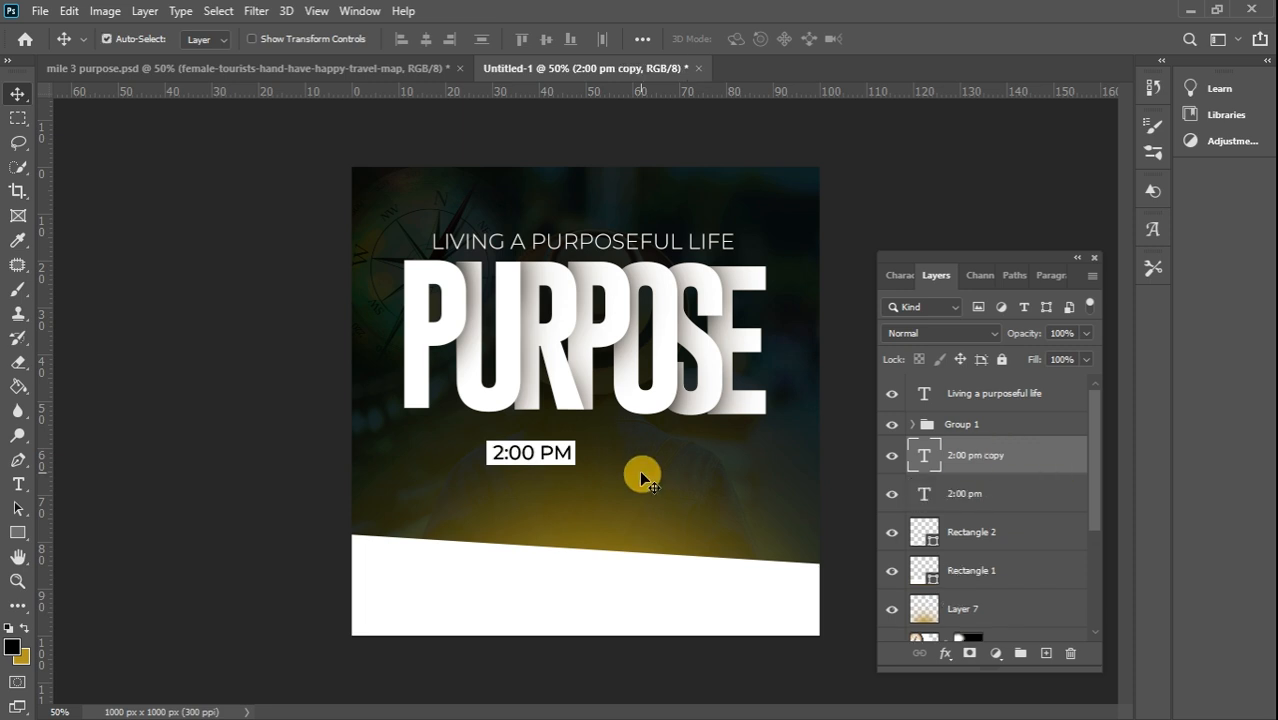
pyautogui.moveTo(519, 451); pyautogui.dragTo(616, 459)
pyautogui.doubleClick(925, 455)
pyautogui.click(12, 646)
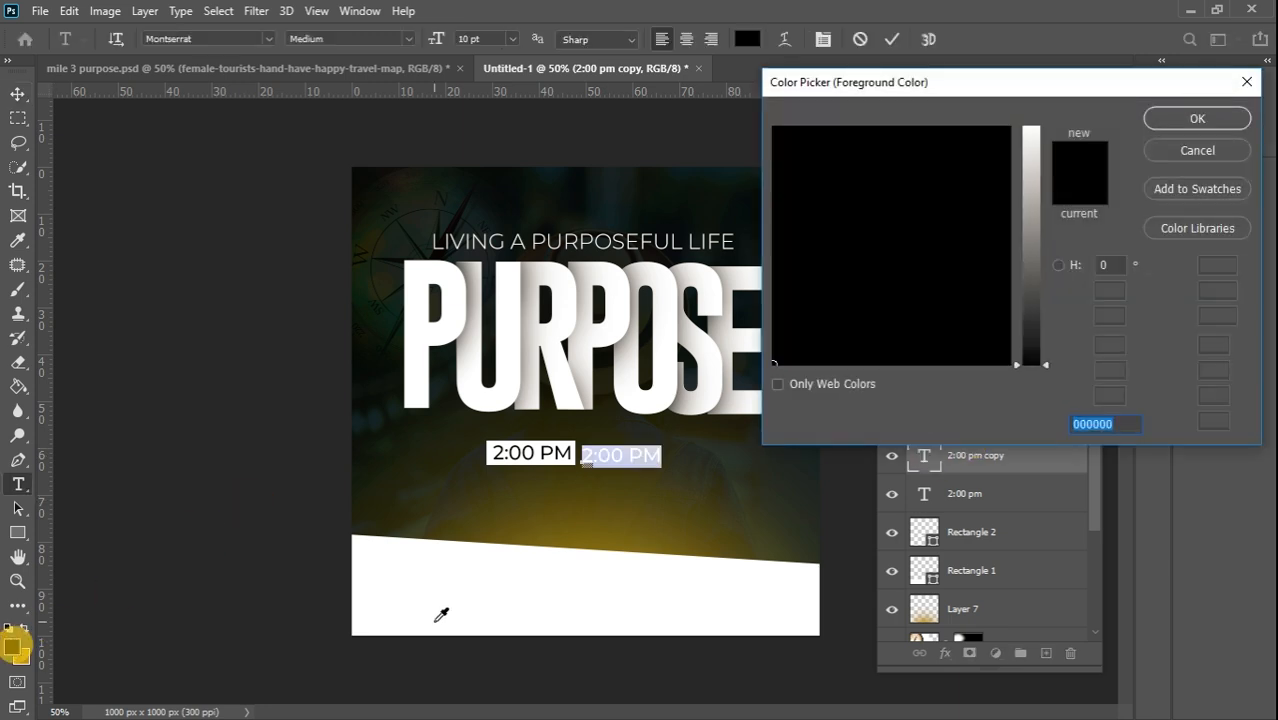
pyautogui.click(431, 612)
pyautogui.click(1190, 116)
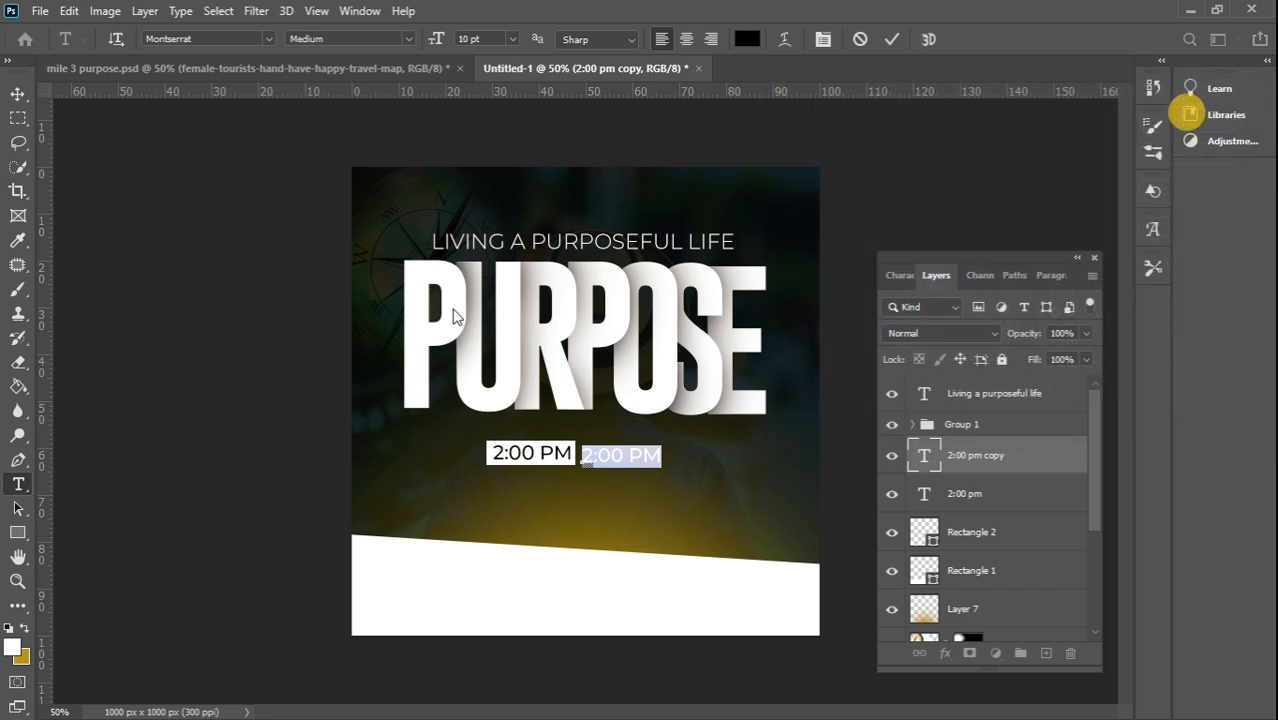
pyautogui.click(18, 97)
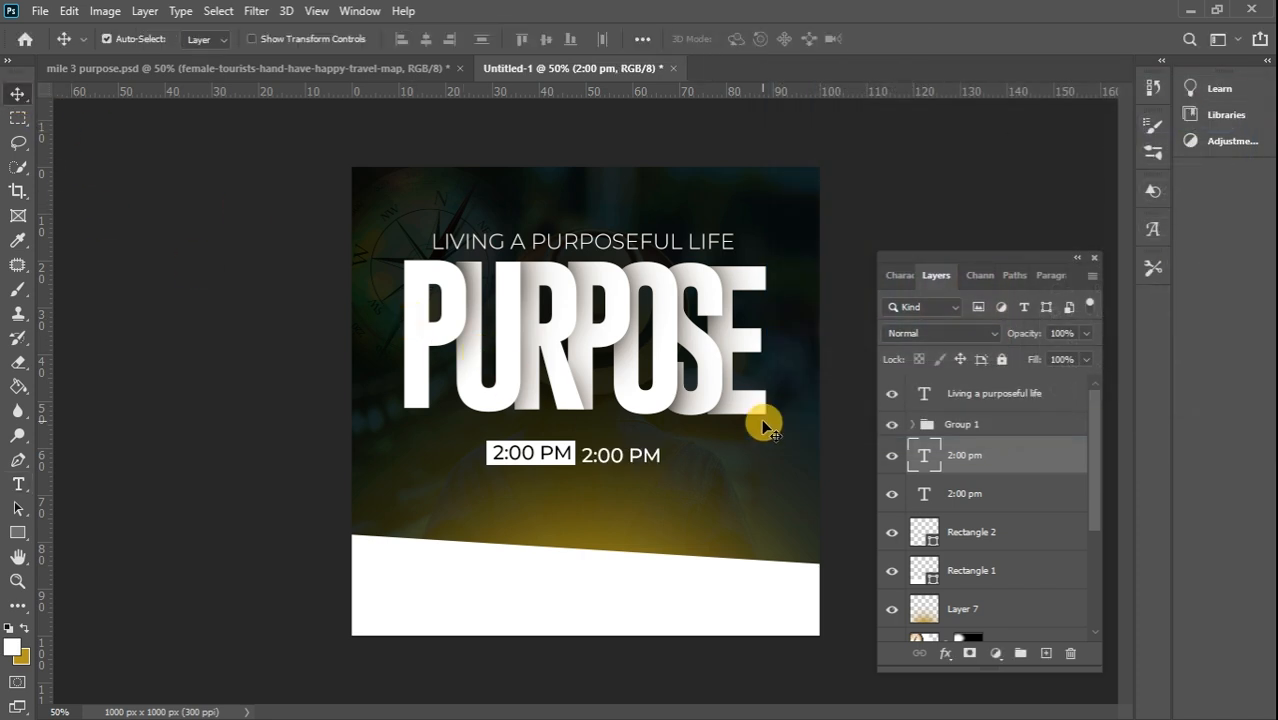
# - Replace the white time copy's text with "14 JANUARY 2024"
pyautogui.doubleClick(930, 462)
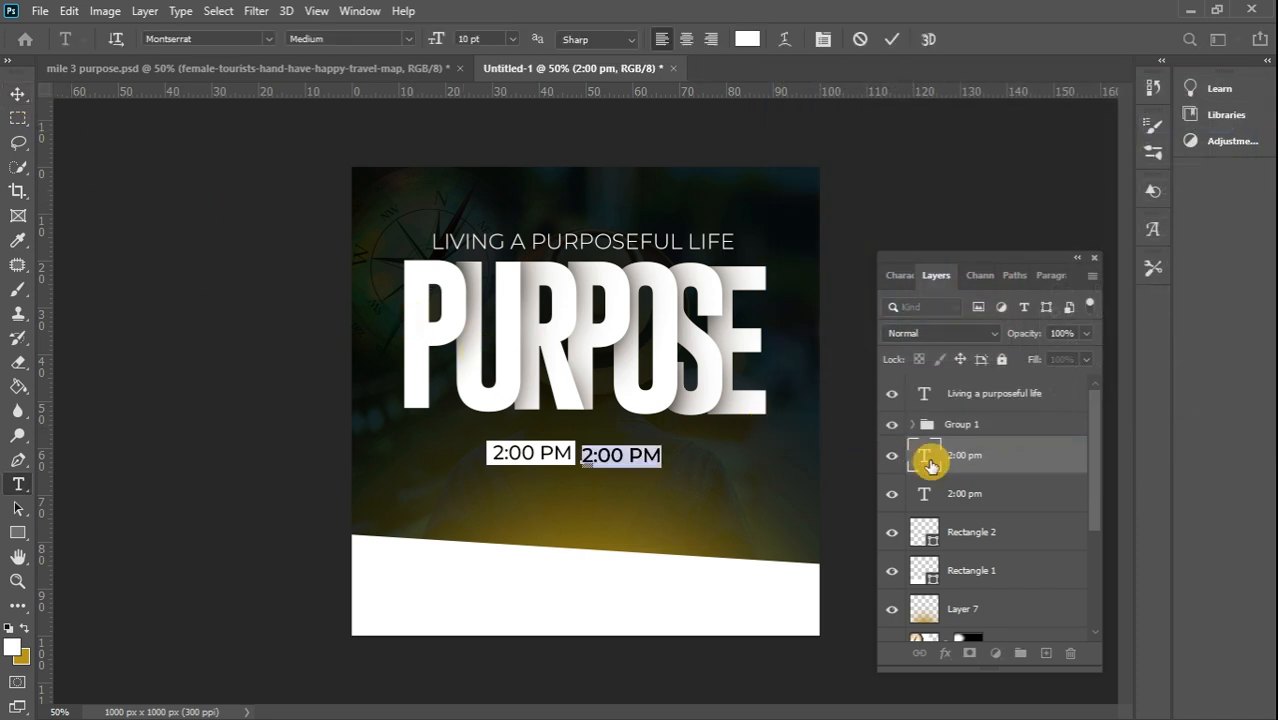
pyautogui.press('Left')
pyautogui.press('Right')
pyautogui.press('Right')
pyautogui.press('Right')
pyautogui.press('Right')
pyautogui.write('JANUARY')
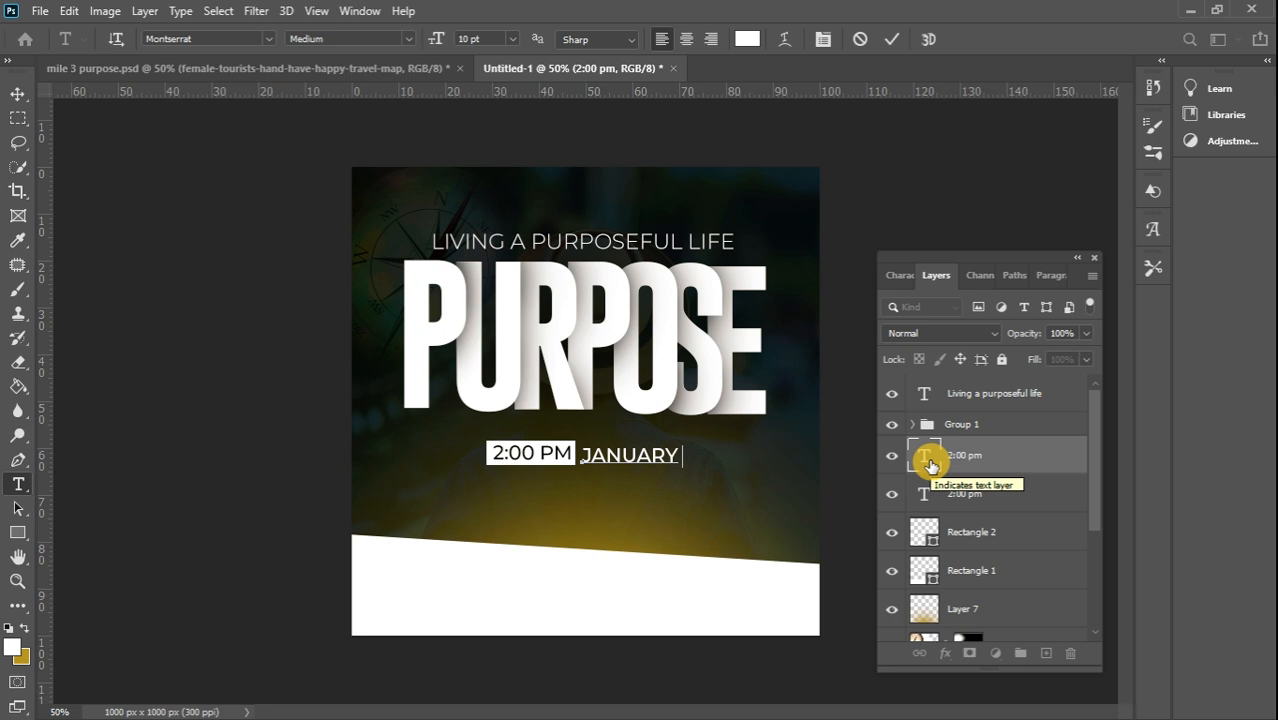
pyautogui.press('BackSpace')
pyautogui.press('BackSpace')
pyautogui.press('BackSpace')
pyautogui.press('BackSpace')
pyautogui.press('BackSpace')
pyautogui.press('BackSpace')
pyautogui.press('BackSpace')
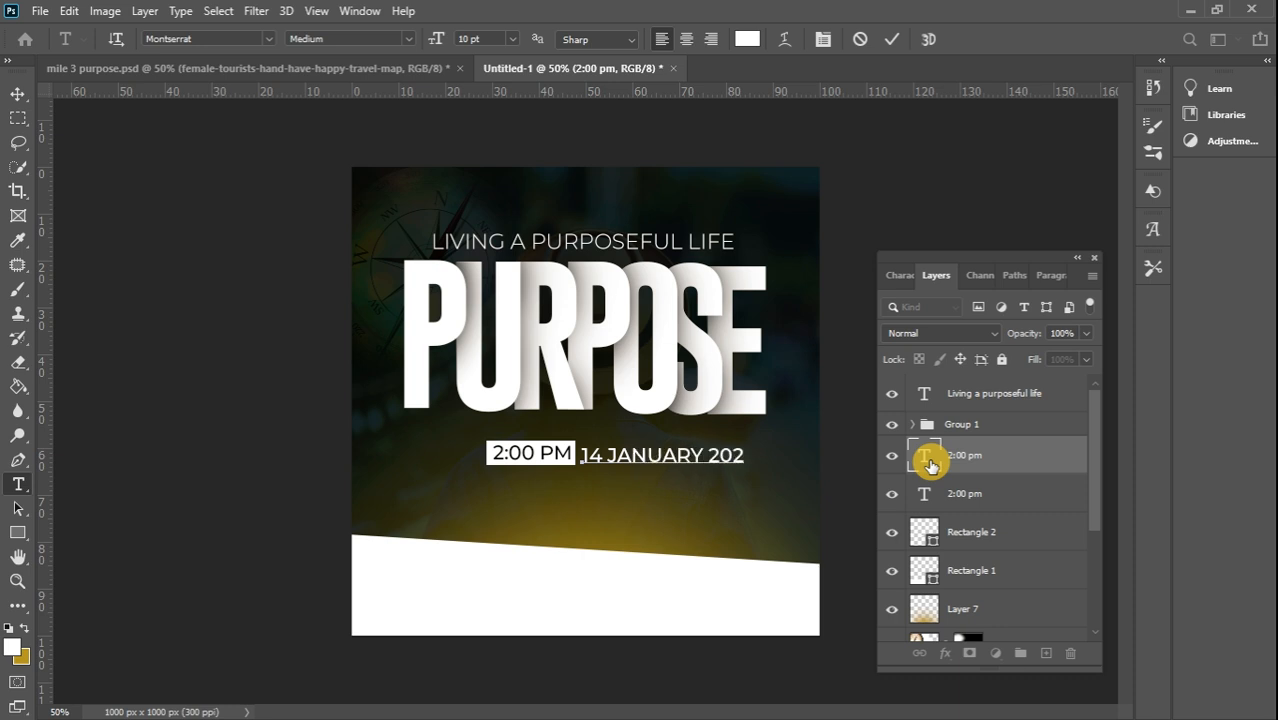
pyautogui.click(17, 93)
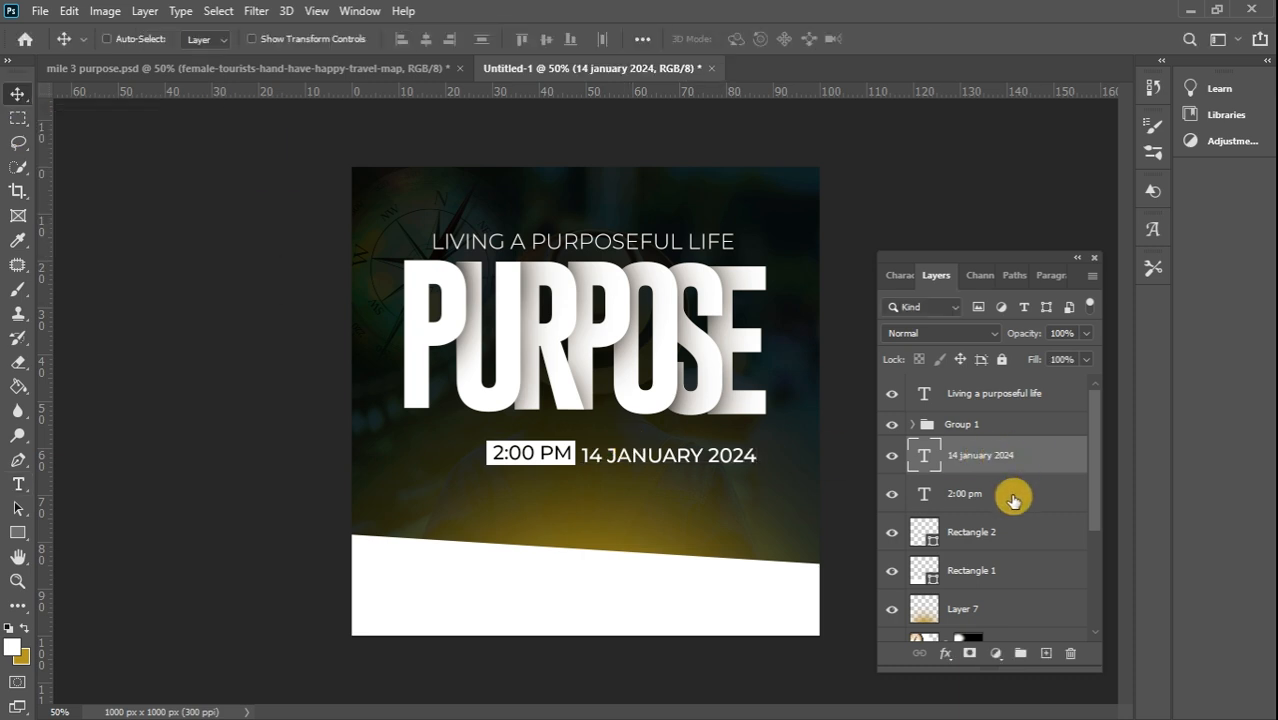
# - Nudge the 14 January 2024 text up slightly to line it up with the boxed time
pyautogui.press('Up')
pyautogui.press('Up')
pyautogui.press('Up')
pyautogui.press('Up')
pyautogui.press('Up')
pyautogui.press('Up')
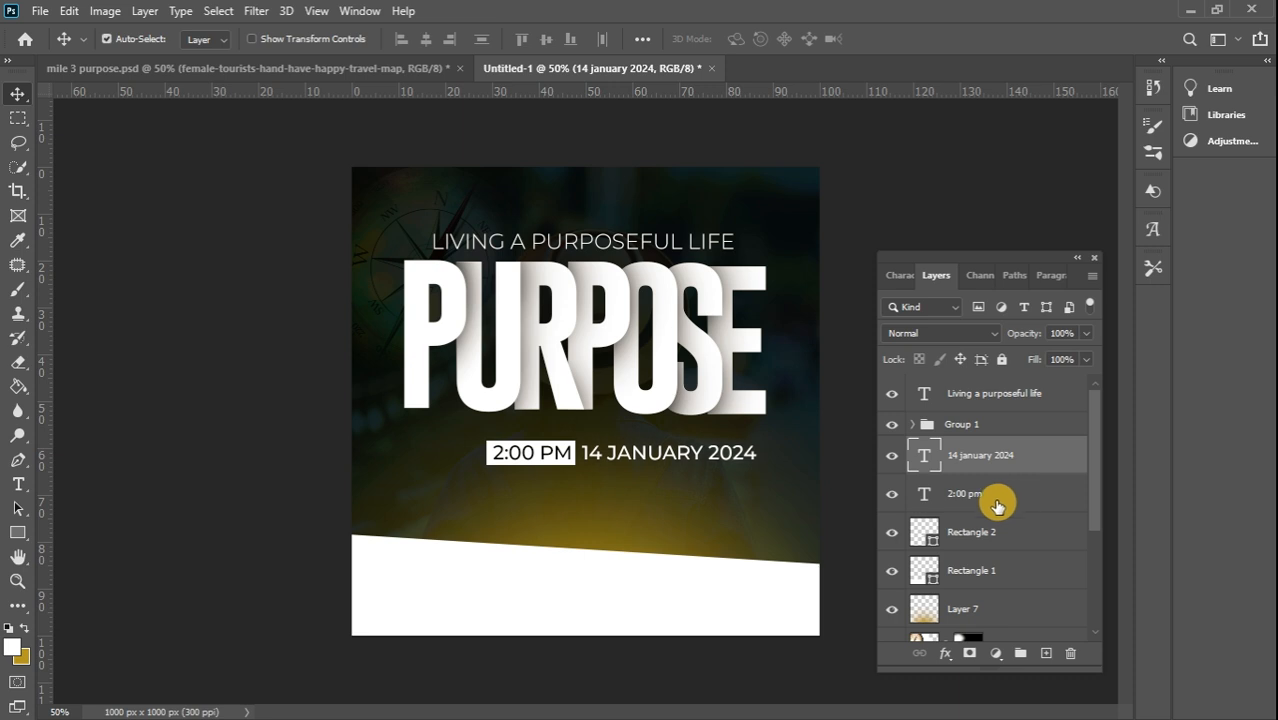
# - Scale the date text, the time text and Rectangle 2 together to 65.70%
pyautogui.keyDown('shift'); pyautogui.click(997, 505); pyautogui.keyUp('shift')
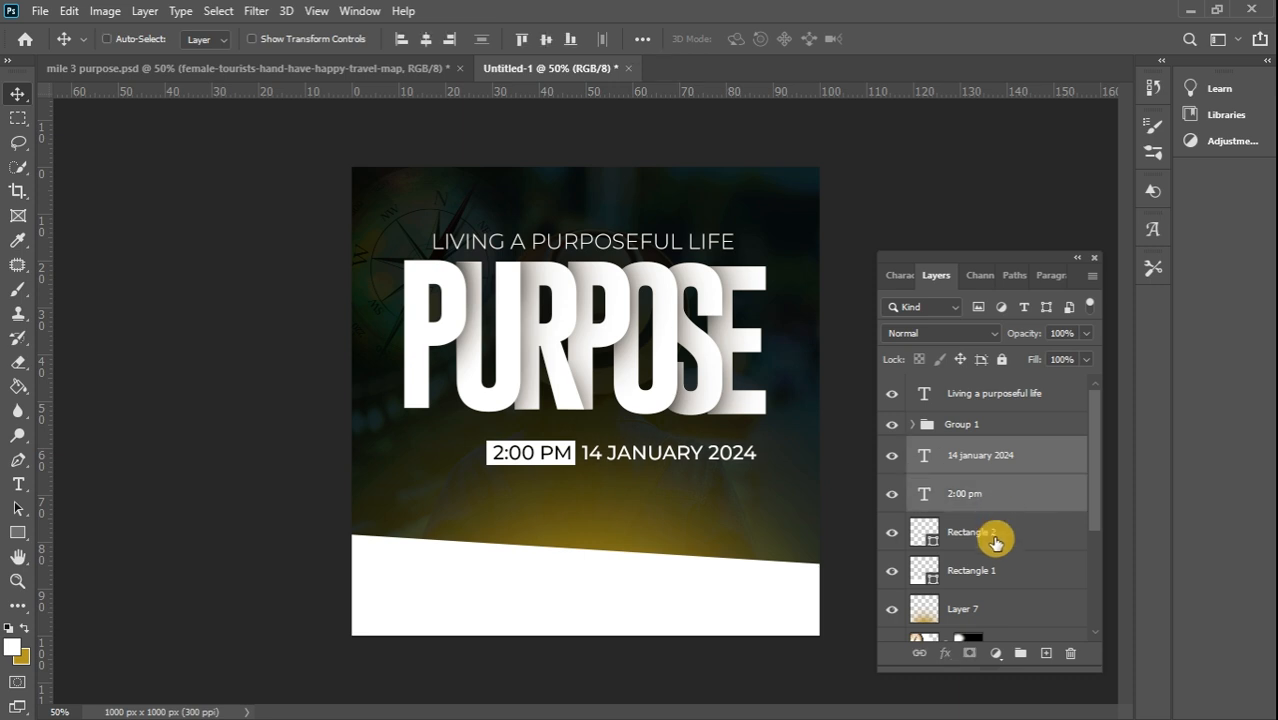
pyautogui.keyDown('shift'); pyautogui.click(995, 541); pyautogui.keyUp('shift')
pyautogui.click(892, 535)
pyautogui.click(893, 538)
pyautogui.hotkey('ctrl', 't')
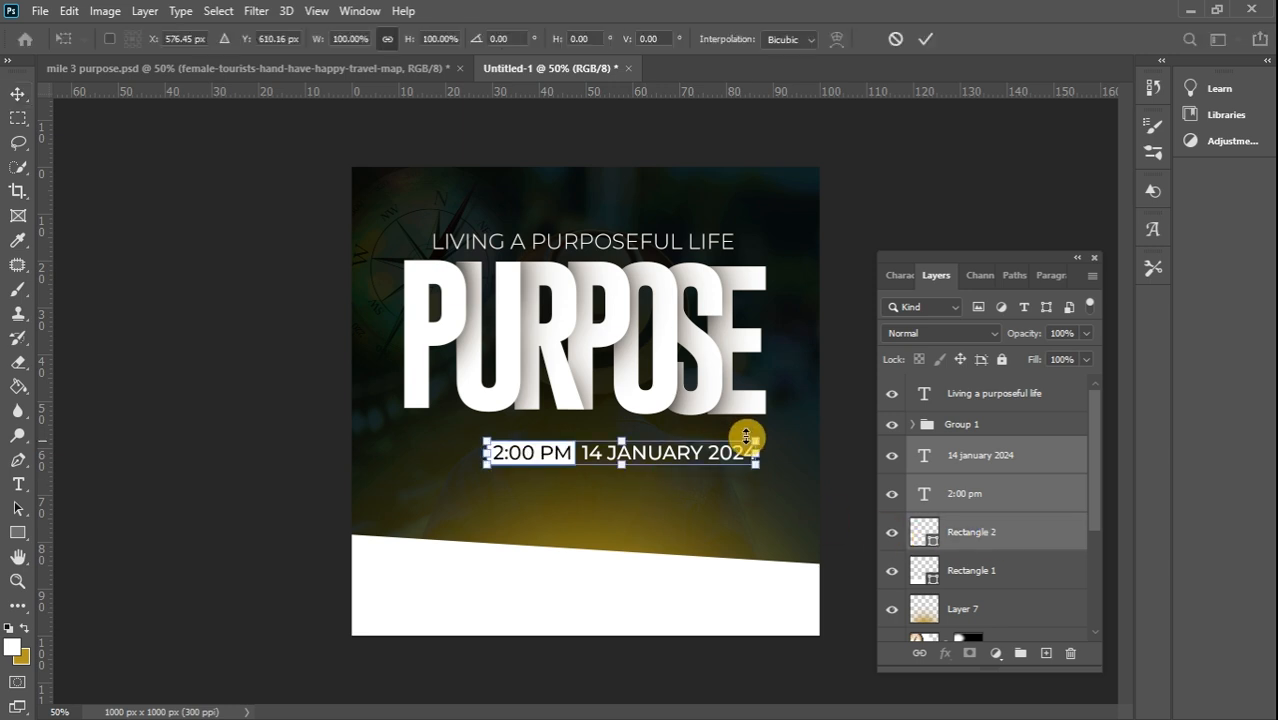
pyautogui.moveTo(756, 440); pyautogui.dragTo(613, 466)
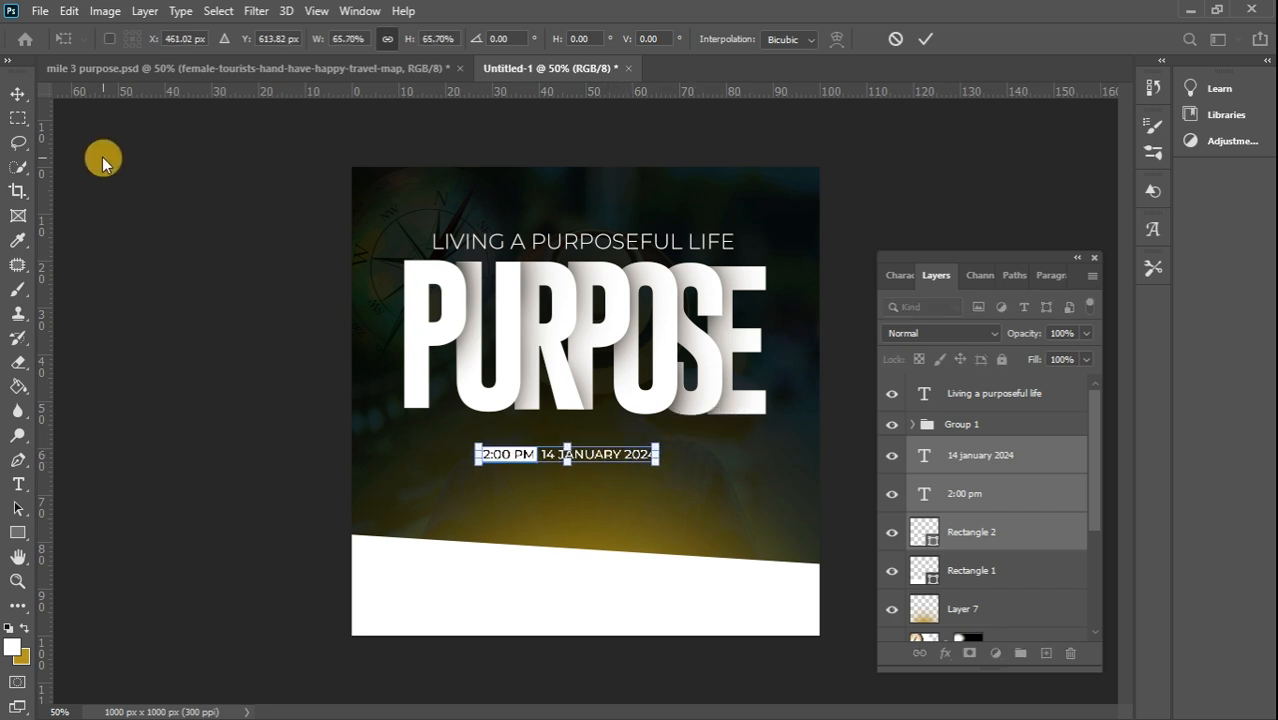
pyautogui.click(17, 96)
# - Nudge the boxed time and date row right to center it more under the PURPOSE title
pyautogui.press('Right')
pyautogui.press('Right')
pyautogui.press('Right')
pyautogui.press('Right')
pyautogui.press('Right')
pyautogui.press('Right')
pyautogui.press('Right')
pyautogui.press('Right')
pyautogui.press('Right')
pyautogui.press('Right')
pyautogui.press('Right')
pyautogui.press('Right')
pyautogui.press('Right')
pyautogui.press('Right')
pyautogui.press('Right')
pyautogui.press('Right')
pyautogui.press('Right')
pyautogui.press('Right')
pyautogui.press('Right')
pyautogui.press('Right')
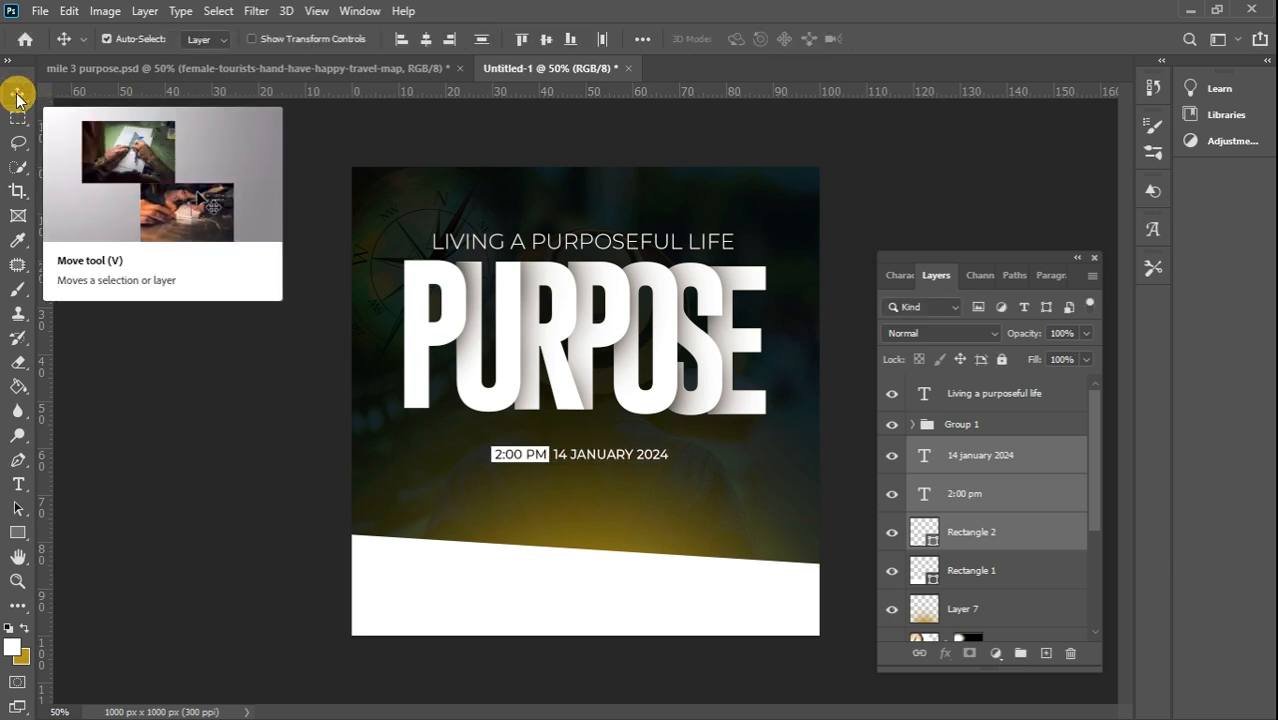
# - Check the reference flyer mile 3 purpose.psd and place the "white" logo from the USB drive above the bottom panel's left end at 1.10% scale
pyautogui.click(237, 67)
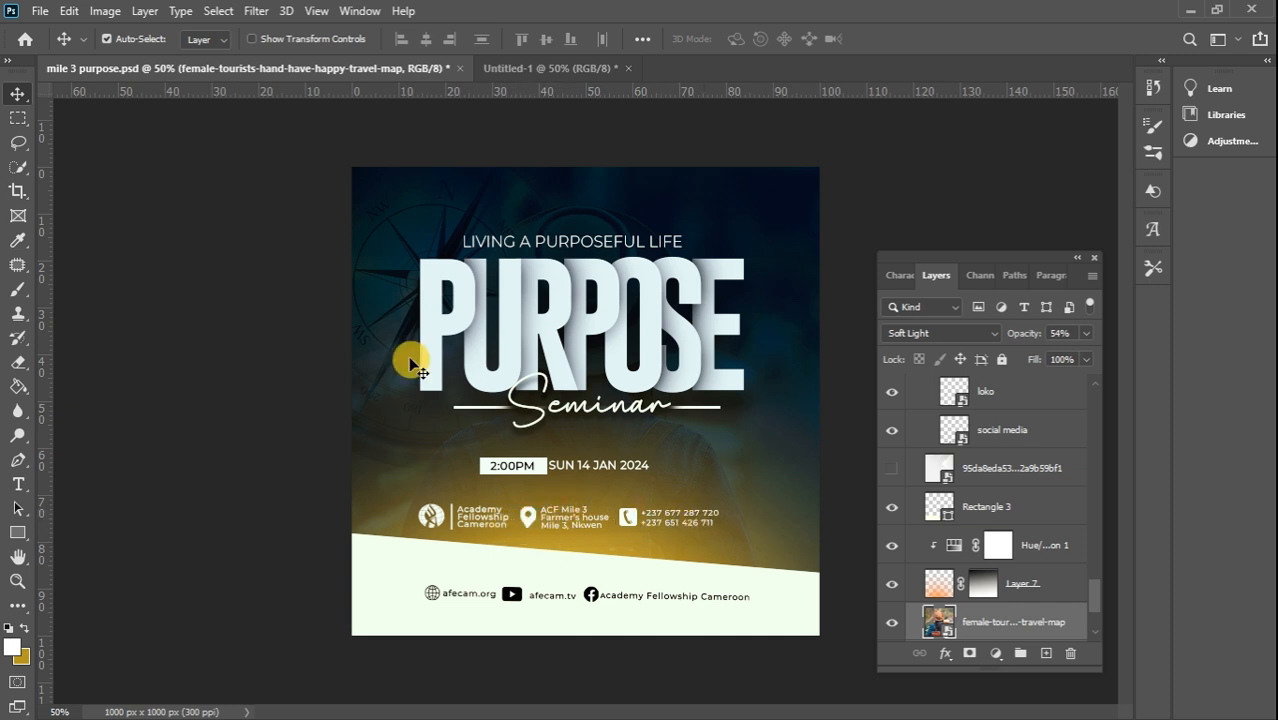
pyautogui.click(522, 68)
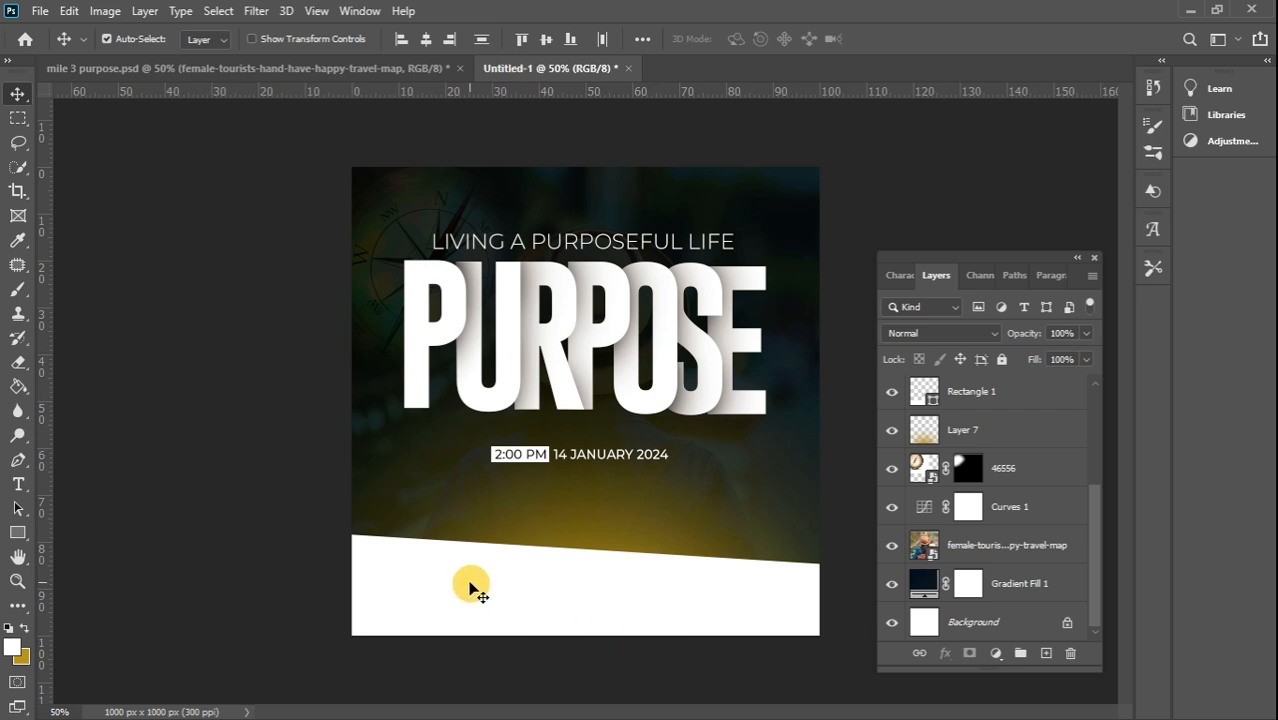
pyautogui.moveTo(501, 566)
pyautogui.mouseDown()
pyautogui.moveTo(499, 585)
pyautogui.moveTo(499, 565)
pyautogui.mouseUp()
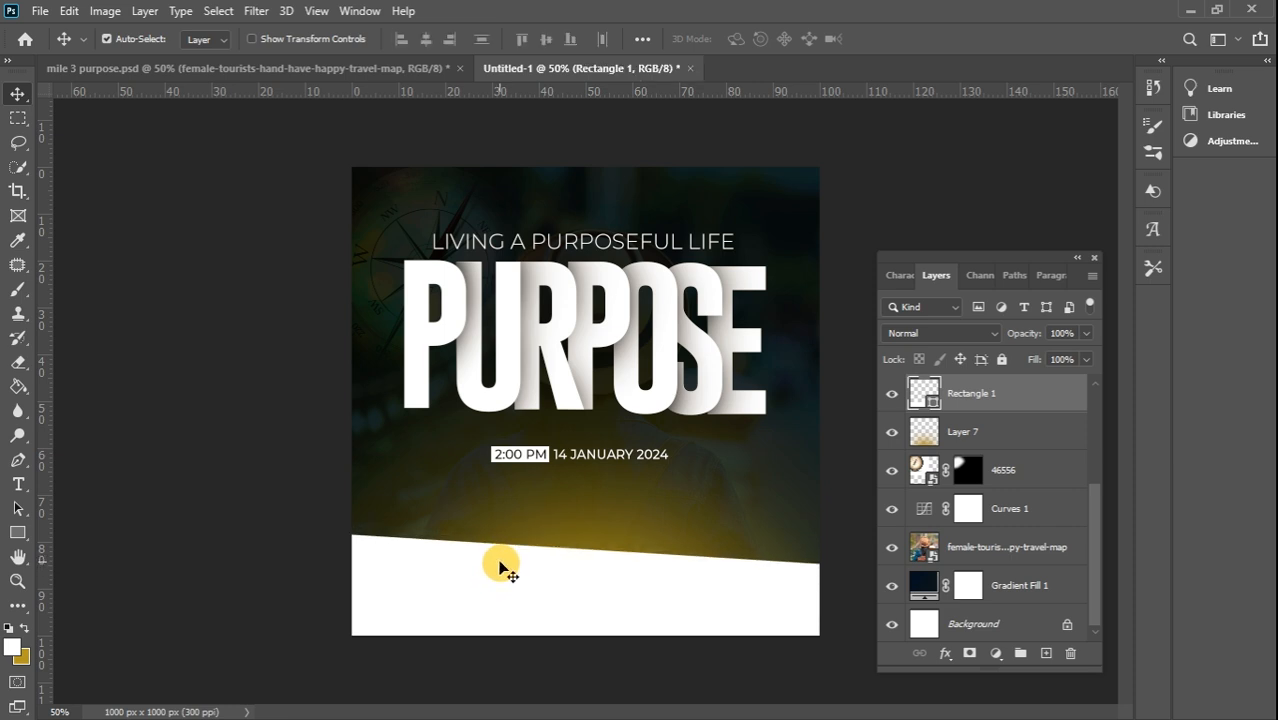
pyautogui.moveTo(1206, 298)
pyautogui.click(1255, 302)
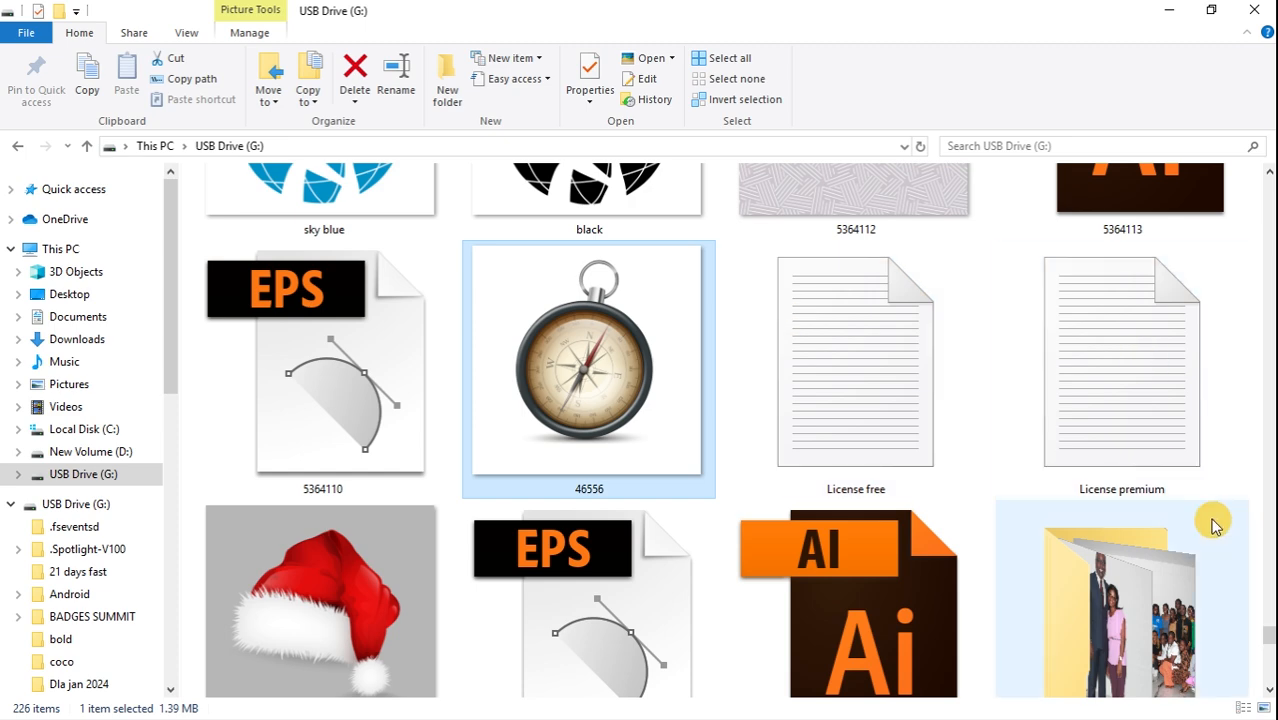
pyautogui.moveTo(1267, 633); pyautogui.dragTo(1264, 623)
pyautogui.moveTo(845, 362); pyautogui.dragTo(405, 505)
pyautogui.moveTo(819, 223); pyautogui.dragTo(449, 503)
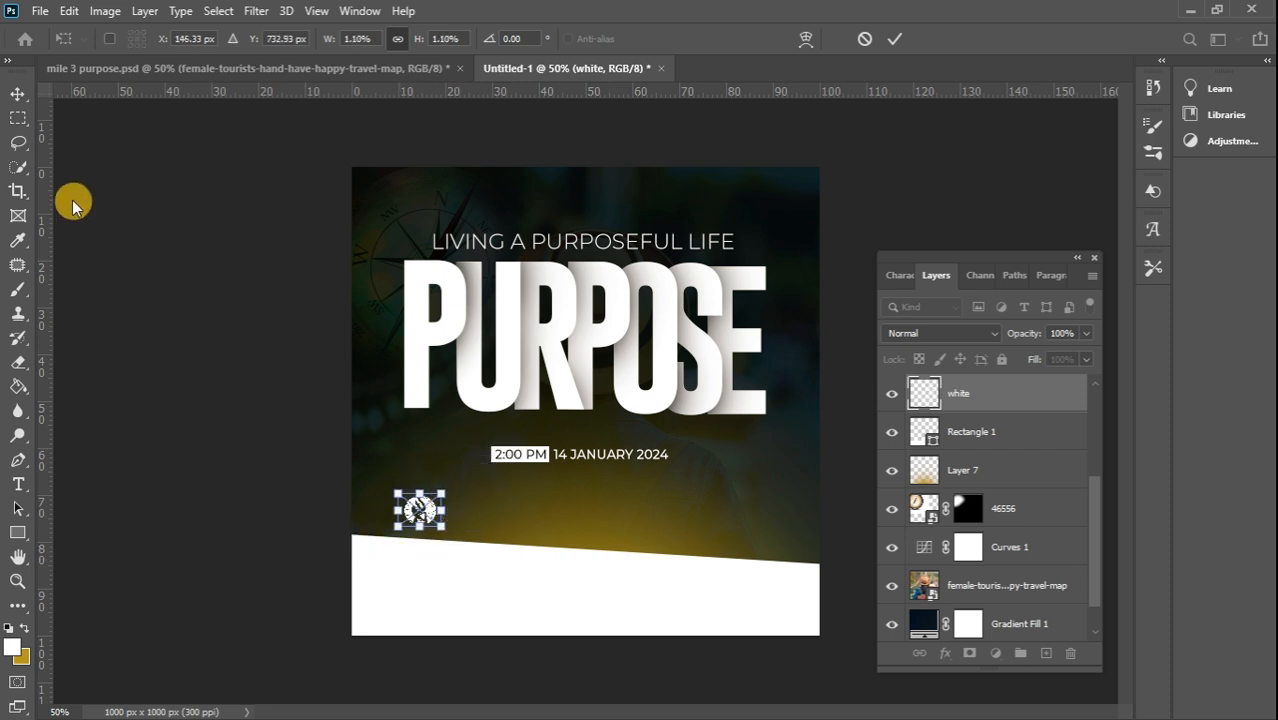
pyautogui.click(18, 93)
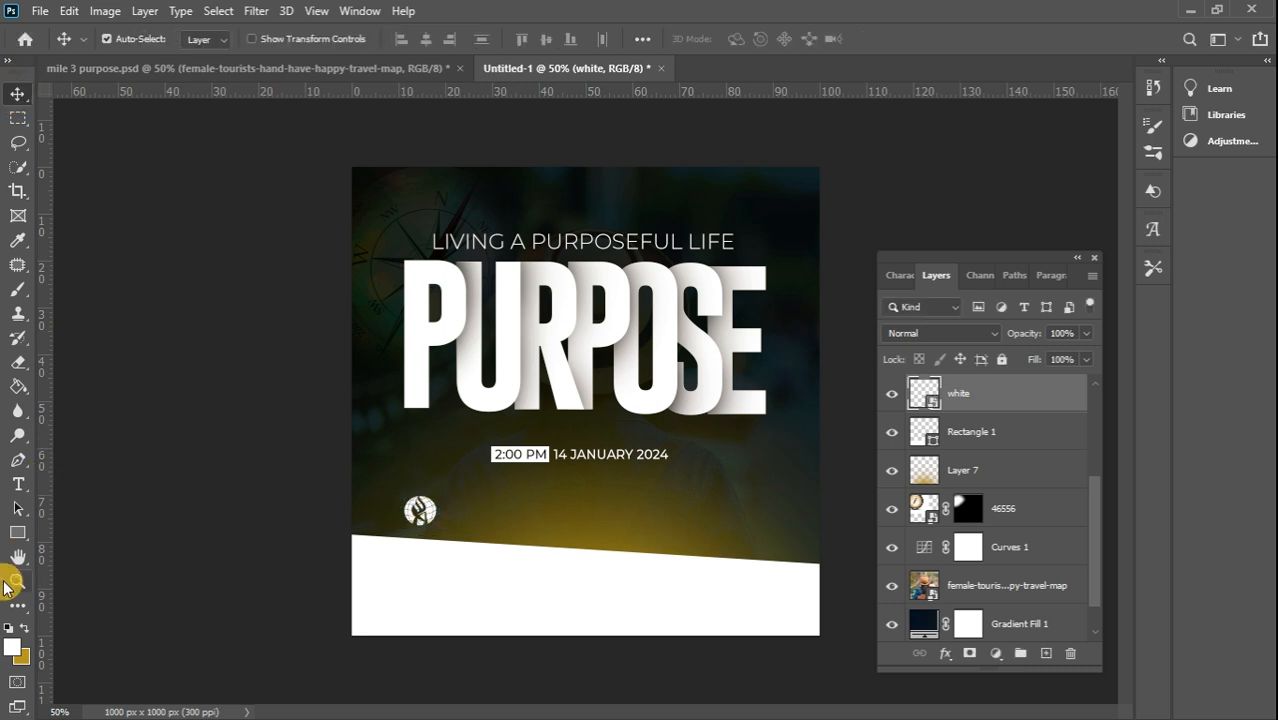
# - Draw a thin white vertical divider bar about 6 × 60 px just right of the logo
pyautogui.click(20, 534)
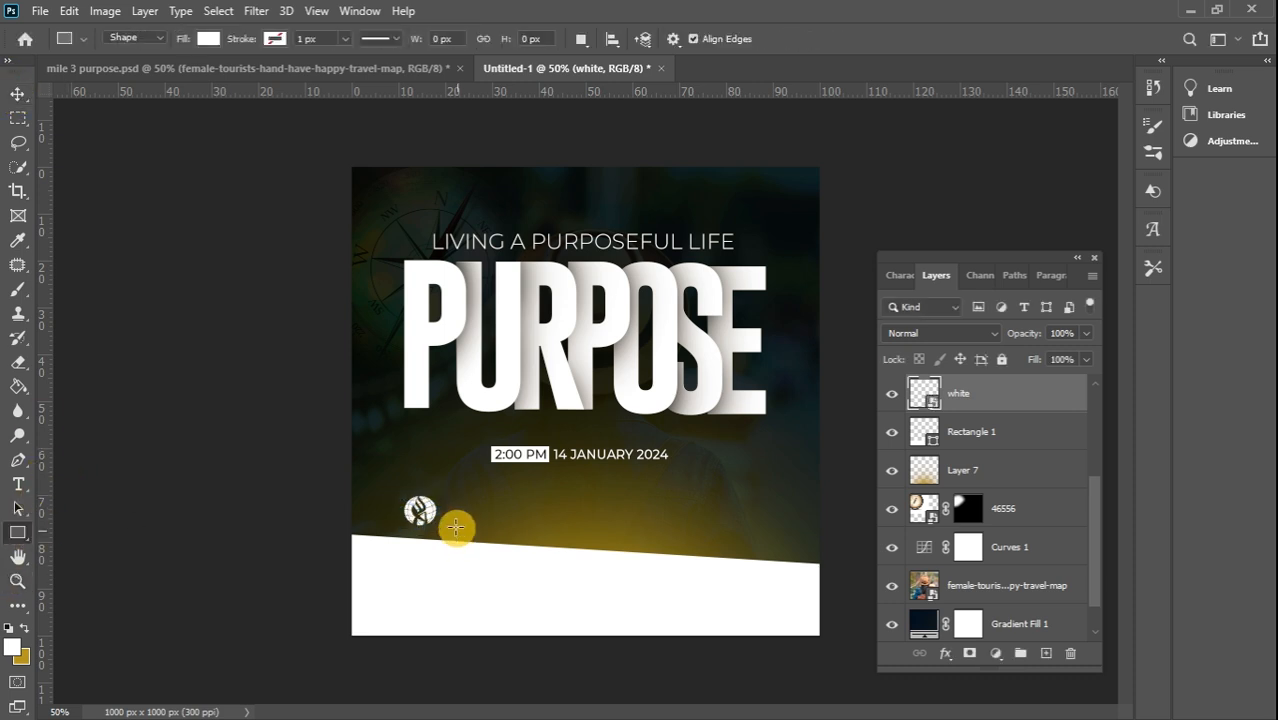
pyautogui.moveTo(442, 499); pyautogui.dragTo(443, 524)
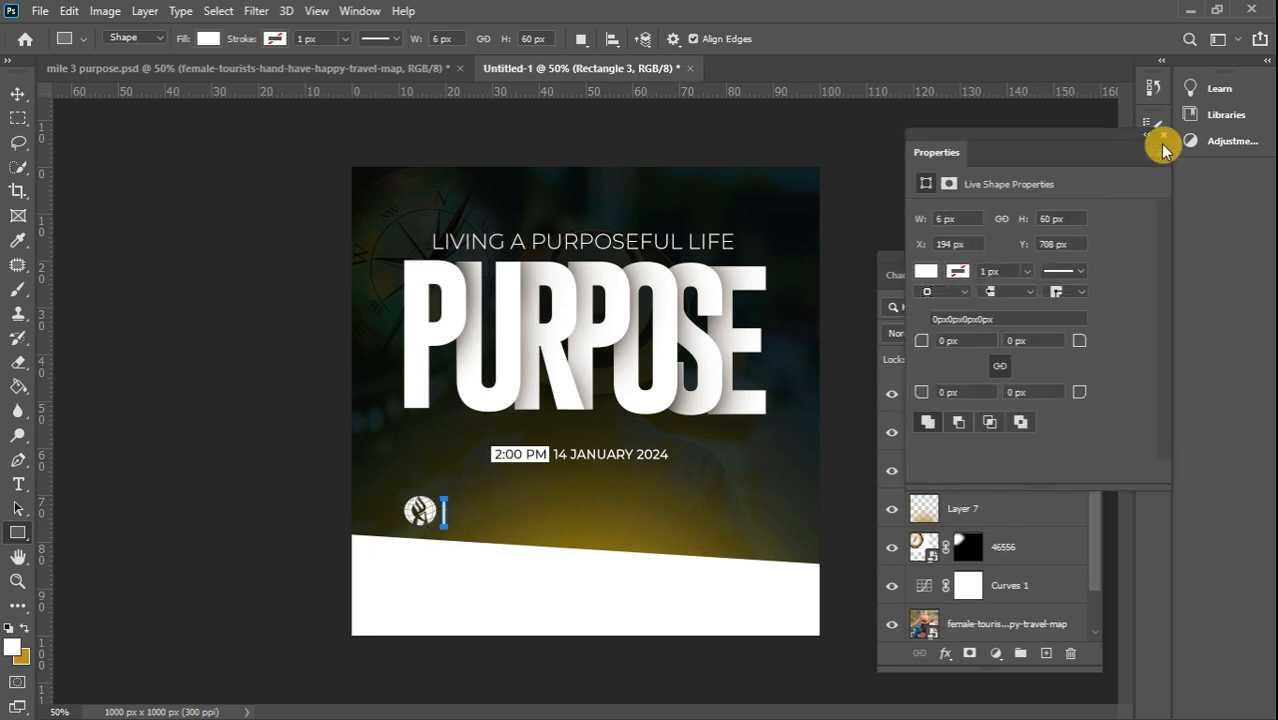
pyautogui.click(18, 95)
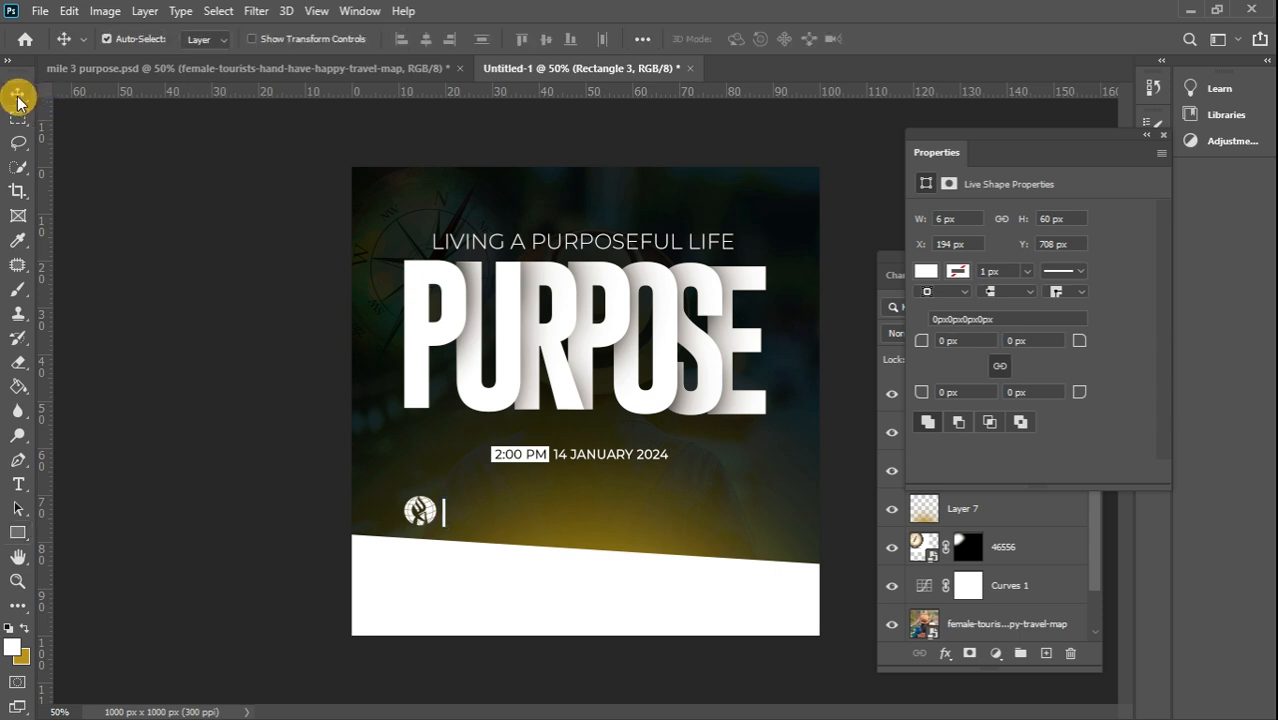
# - Add the organizer name "ACADEMY FELLOWSHIP CAMEROON" on three lines just right of the divider bar
pyautogui.click(19, 486)
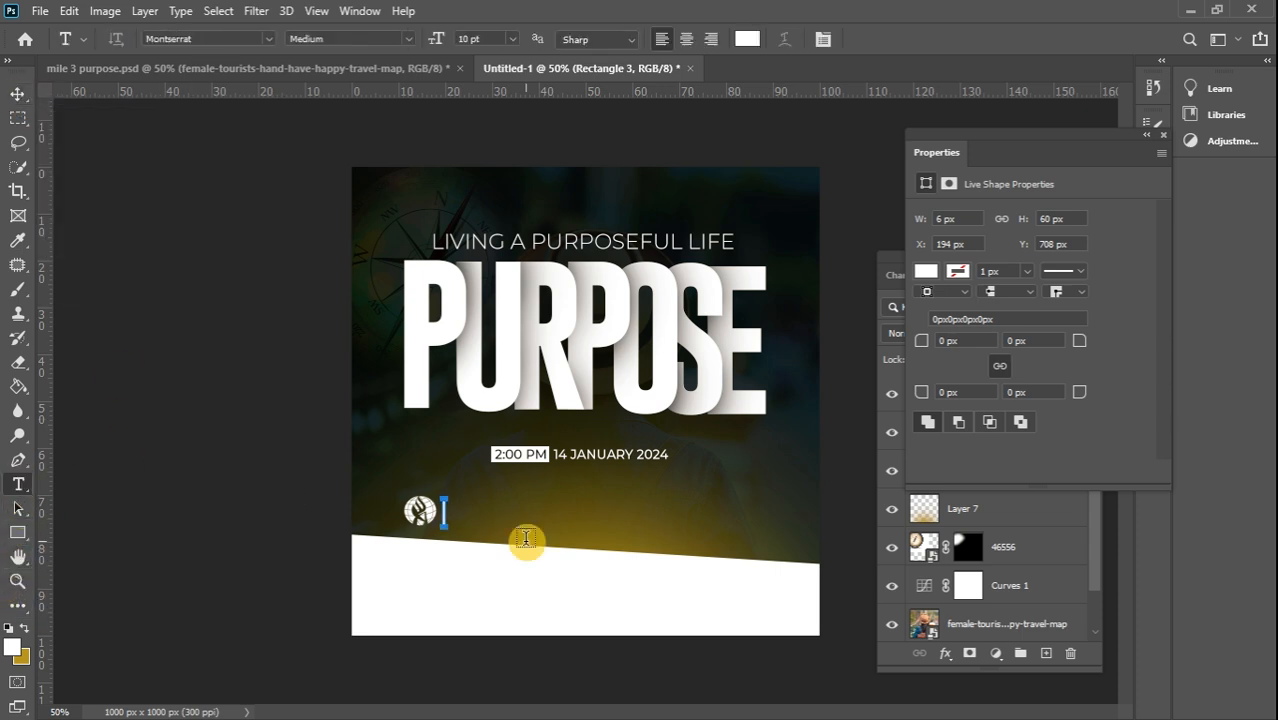
pyautogui.click(474, 507)
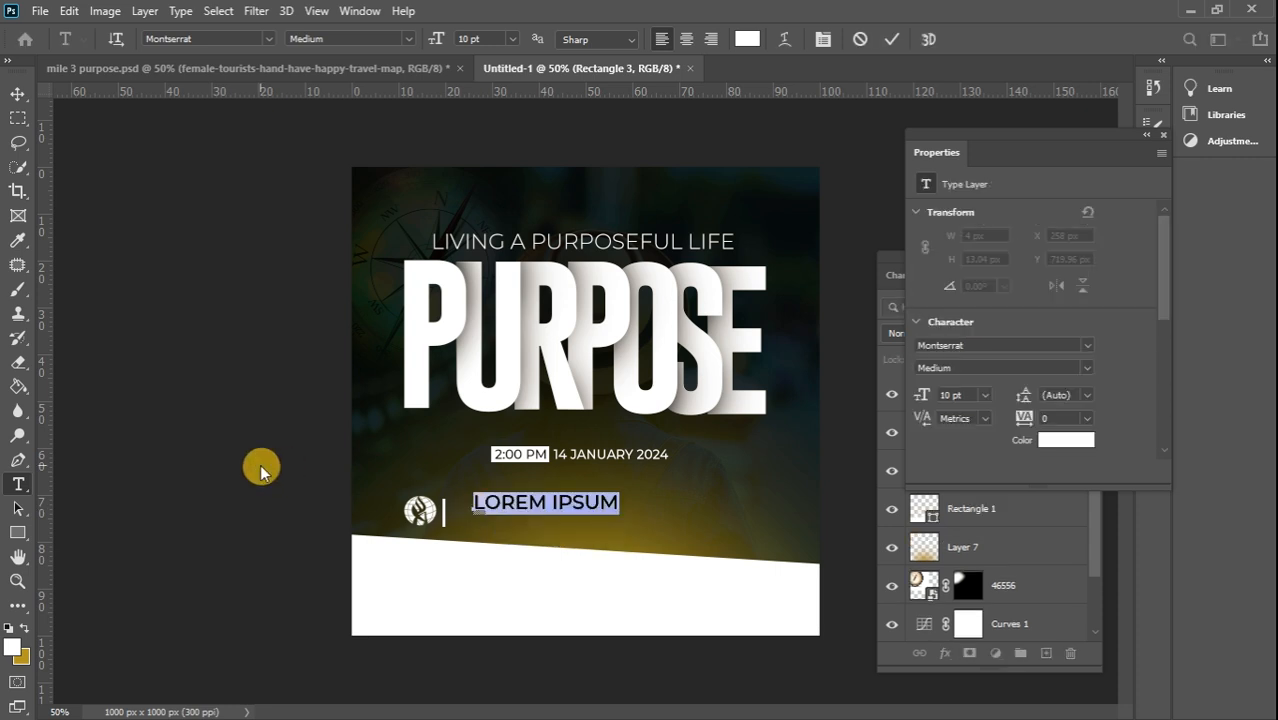
pyautogui.write('ACADEMY')
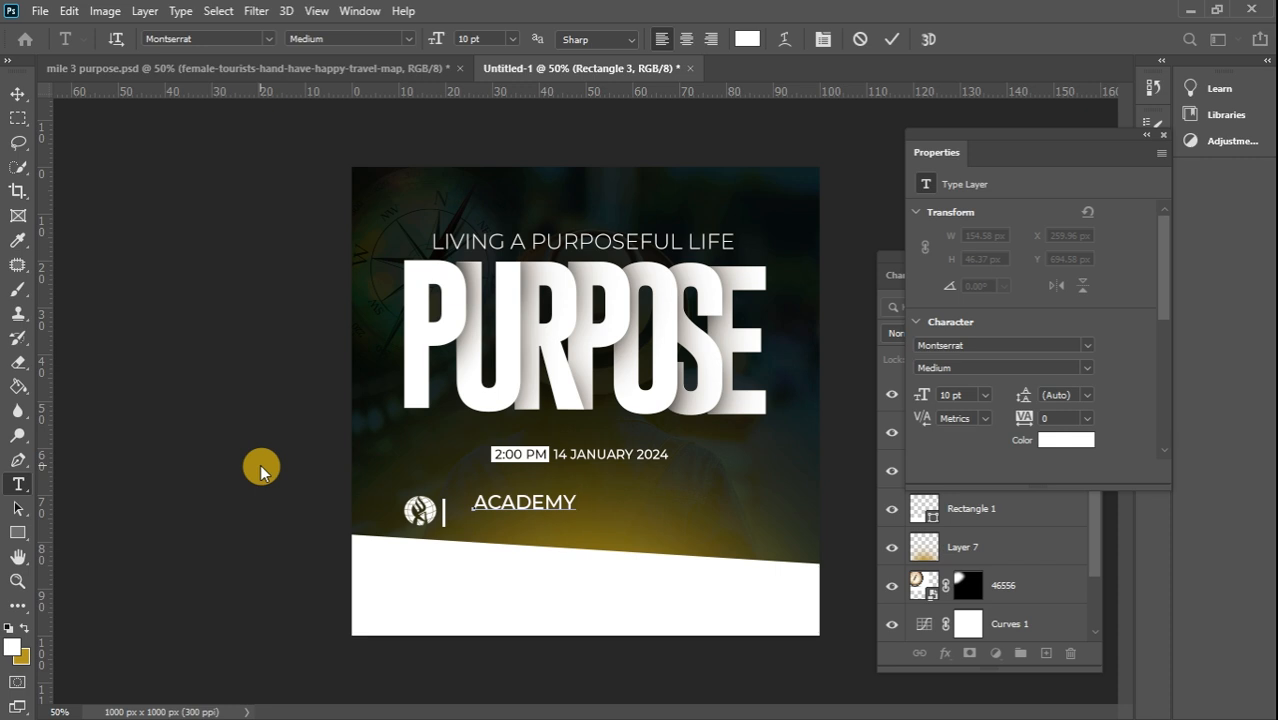
pyautogui.press('Return')
pyautogui.write('FELOOWS')
pyautogui.press('BackSpace')
pyautogui.press('BackSpace')
pyautogui.press('BackSpace')
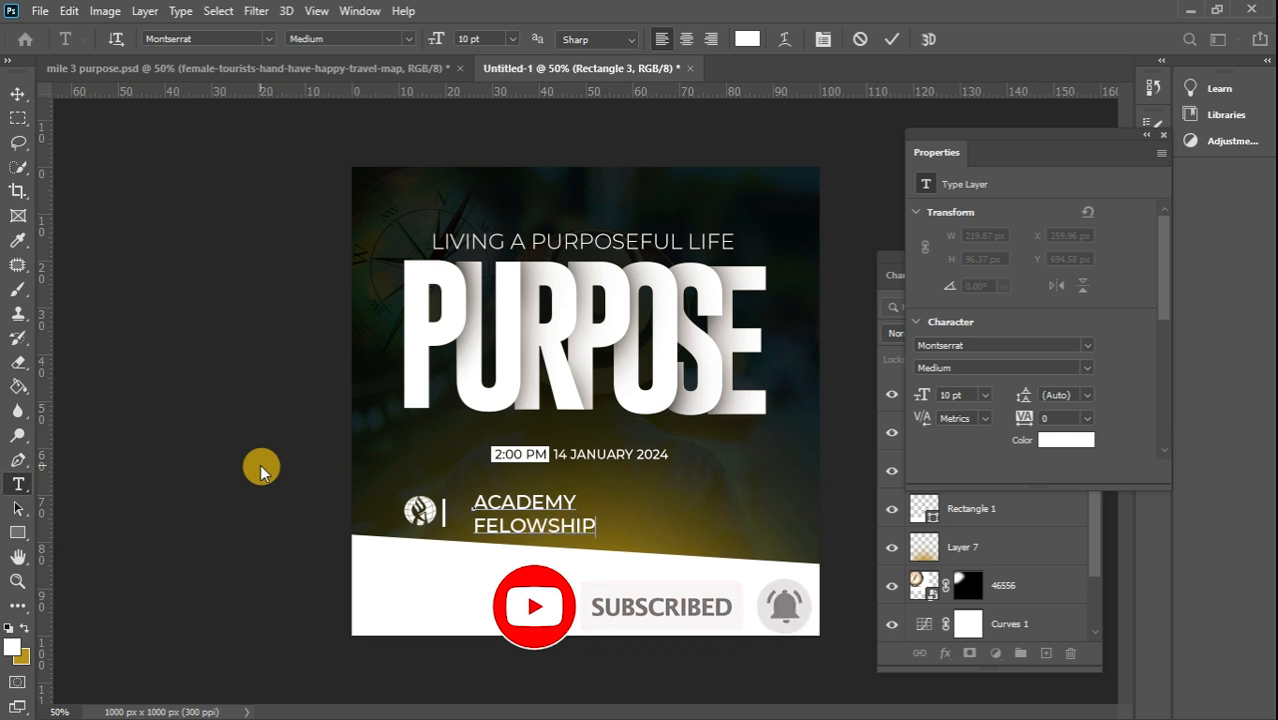
pyautogui.press('BackSpace')
pyautogui.press('BackSpace')
pyautogui.press('BackSpace')
pyautogui.press('BackSpace')
pyautogui.press('BackSpace')
pyautogui.press('BackSpace')
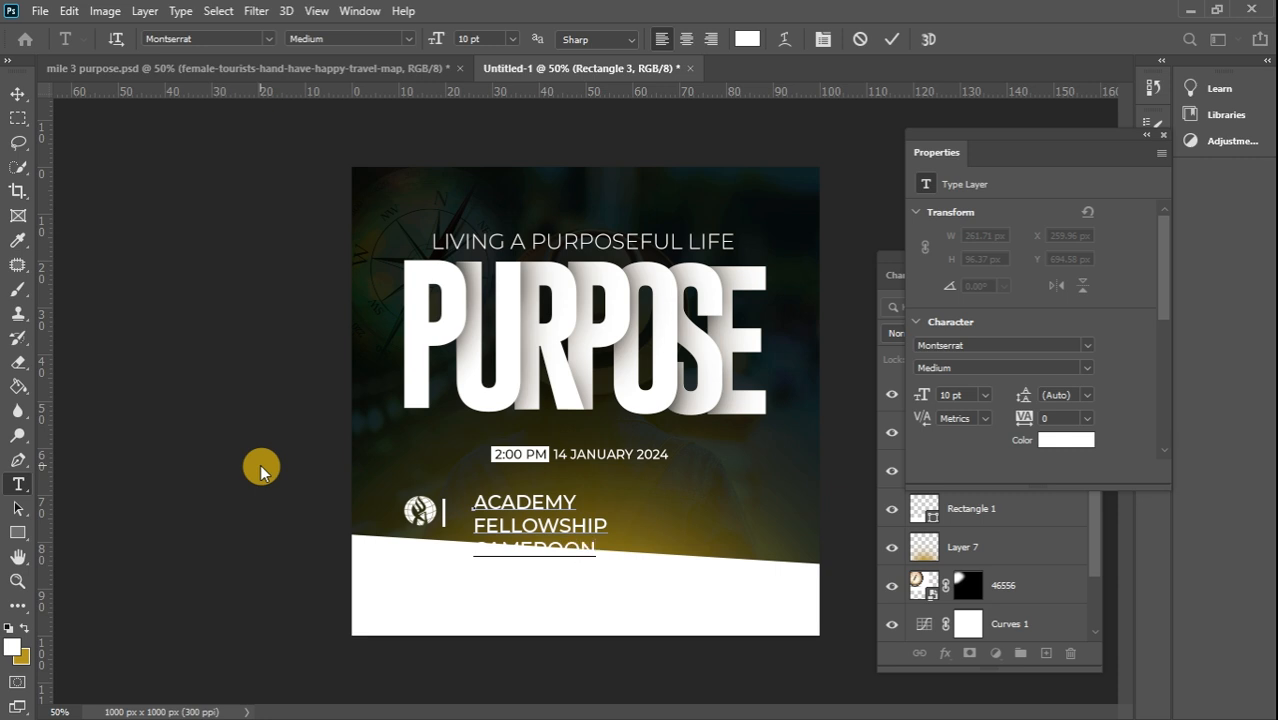
pyautogui.click(15, 100)
pyautogui.hotkey('ctrl', 'a')
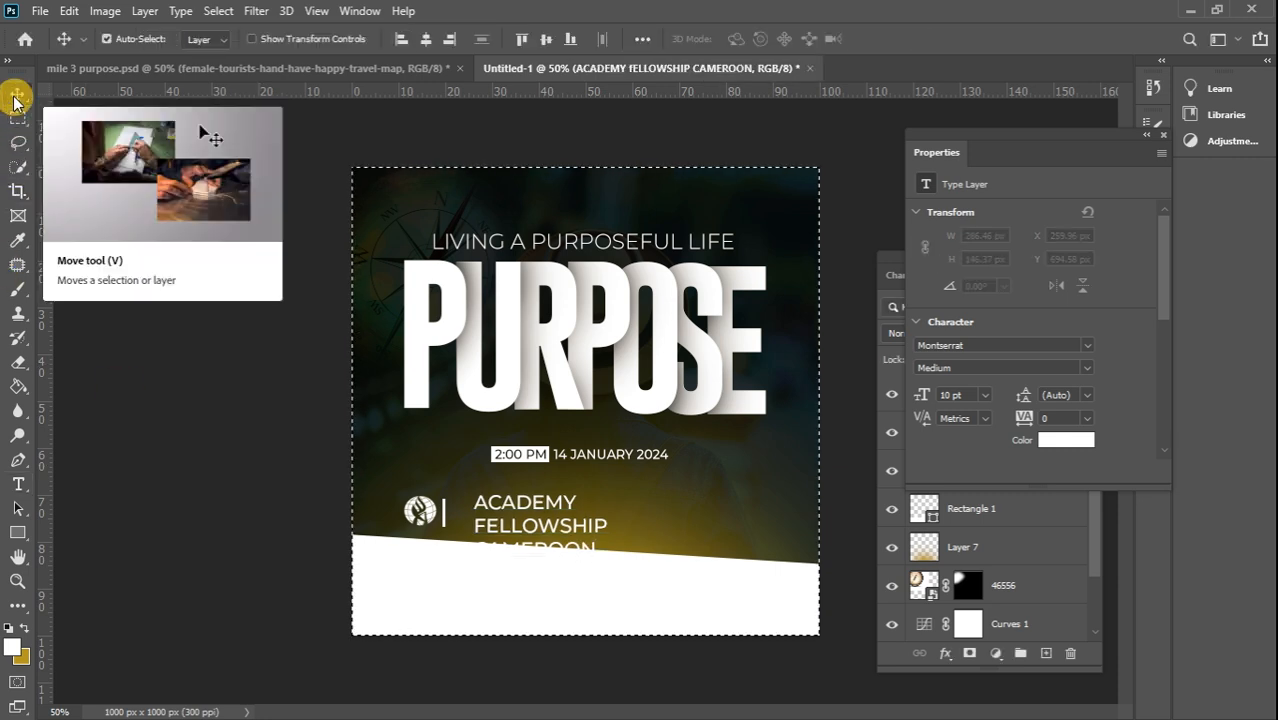
pyautogui.click(17, 118)
pyautogui.click(408, 232)
pyautogui.click(18, 93)
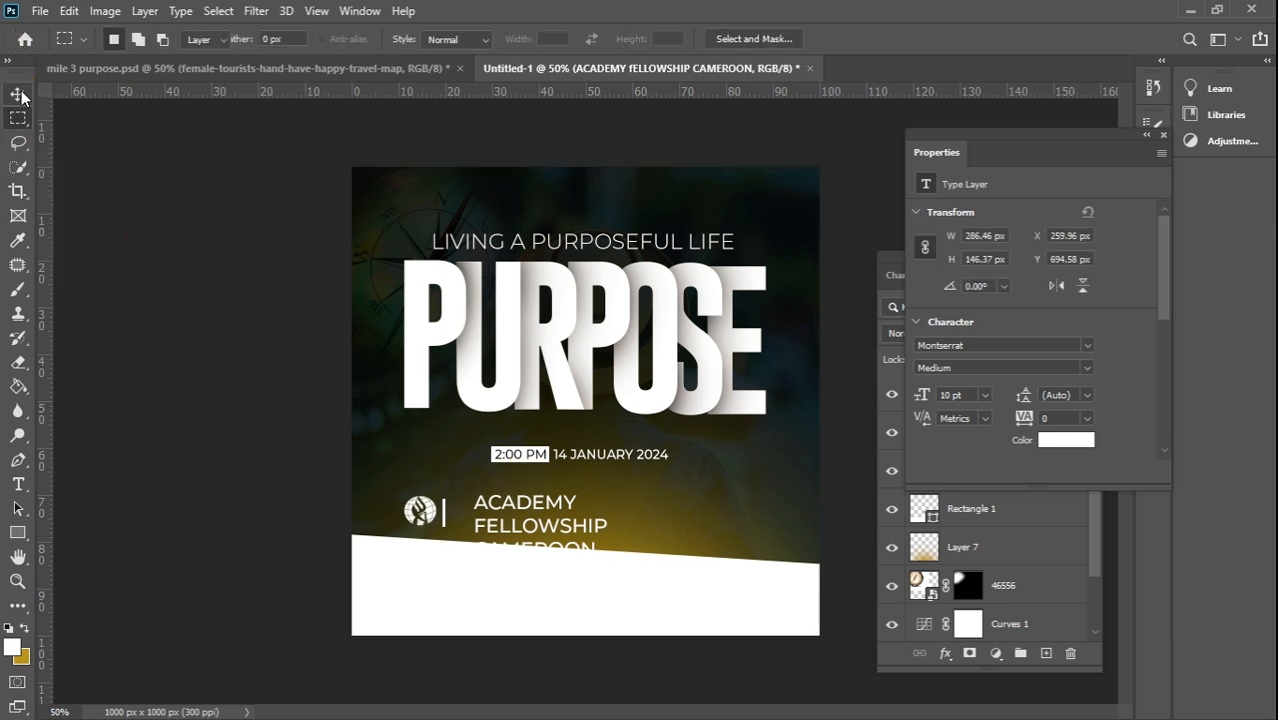
# - Set the organizer name's font size to 5 pt
pyautogui.doubleClick(485, 505)
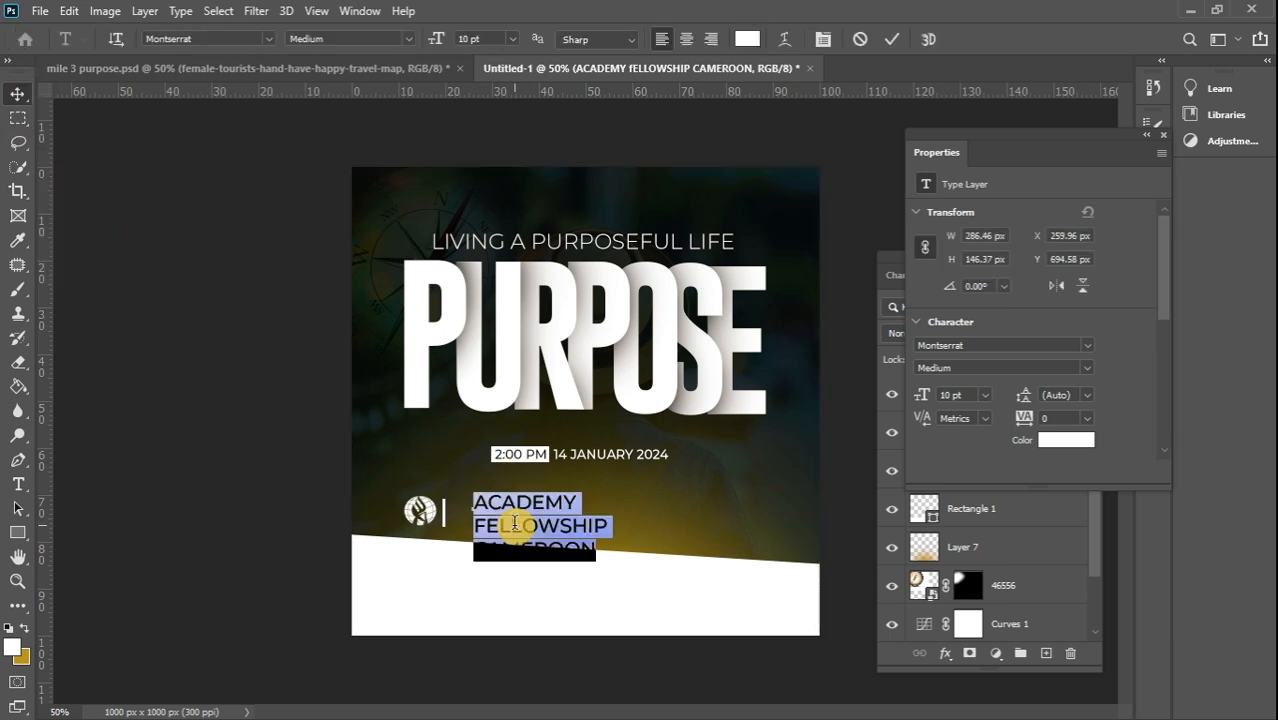
pyautogui.click(512, 40)
pyautogui.click(492, 82)
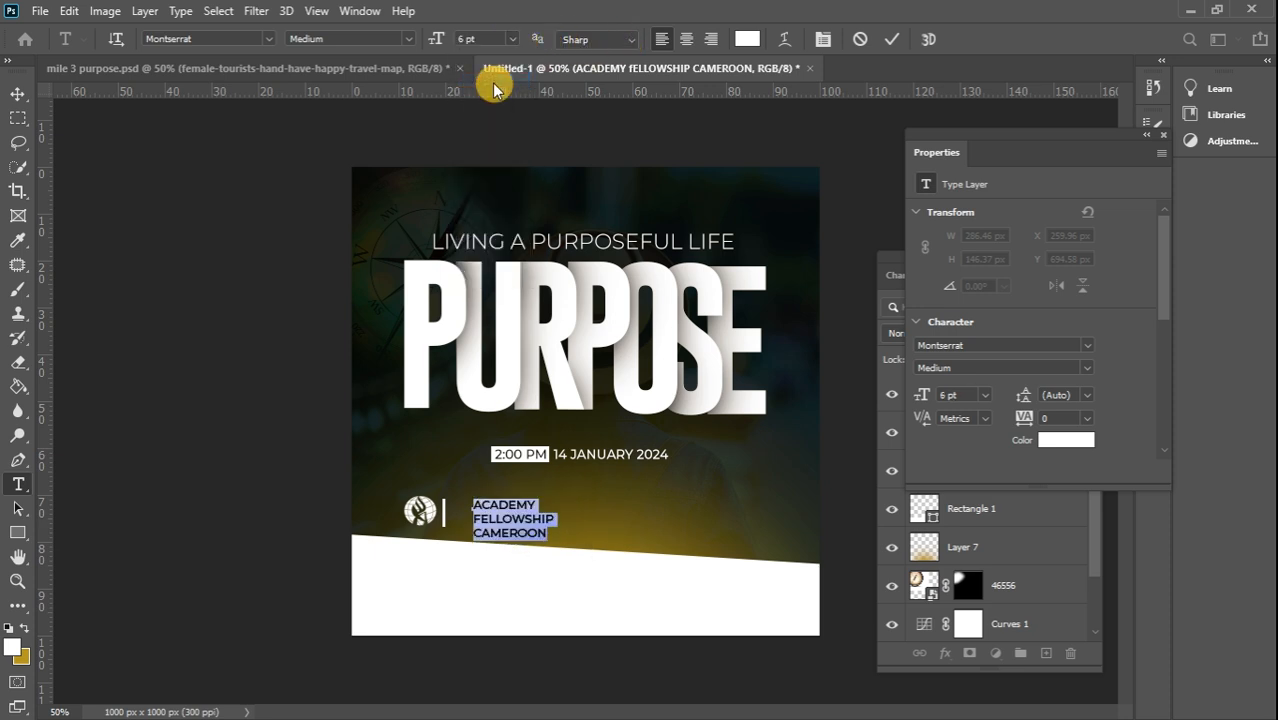
pyautogui.doubleClick(462, 39)
pyautogui.write('5')
pyautogui.click(17, 95)
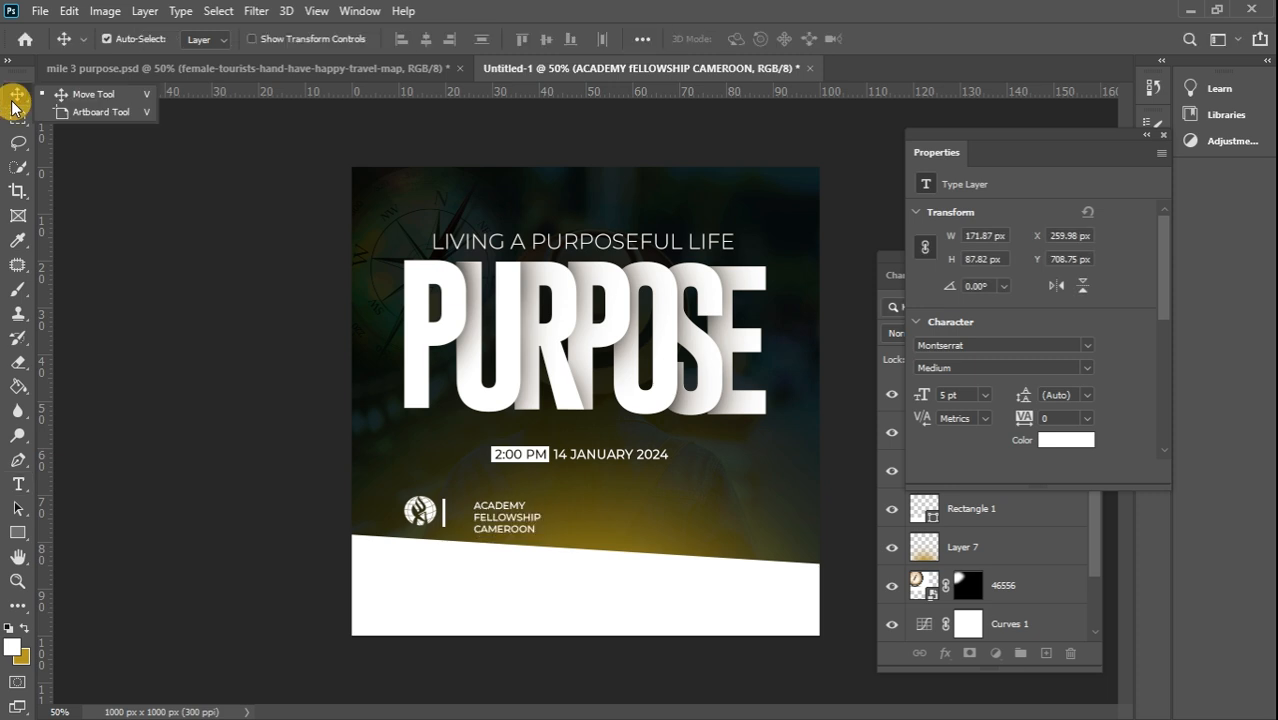
# - Scale the organizer name to 80.54% and place it close beside the divider bar
pyautogui.moveTo(518, 506)
pyautogui.mouseDown()
pyautogui.moveTo(498, 520)
pyautogui.moveTo(545, 486)
pyautogui.moveTo(509, 501)
pyautogui.mouseUp()
pyautogui.hotkey('ctrl', 't')
pyautogui.click(15, 94)
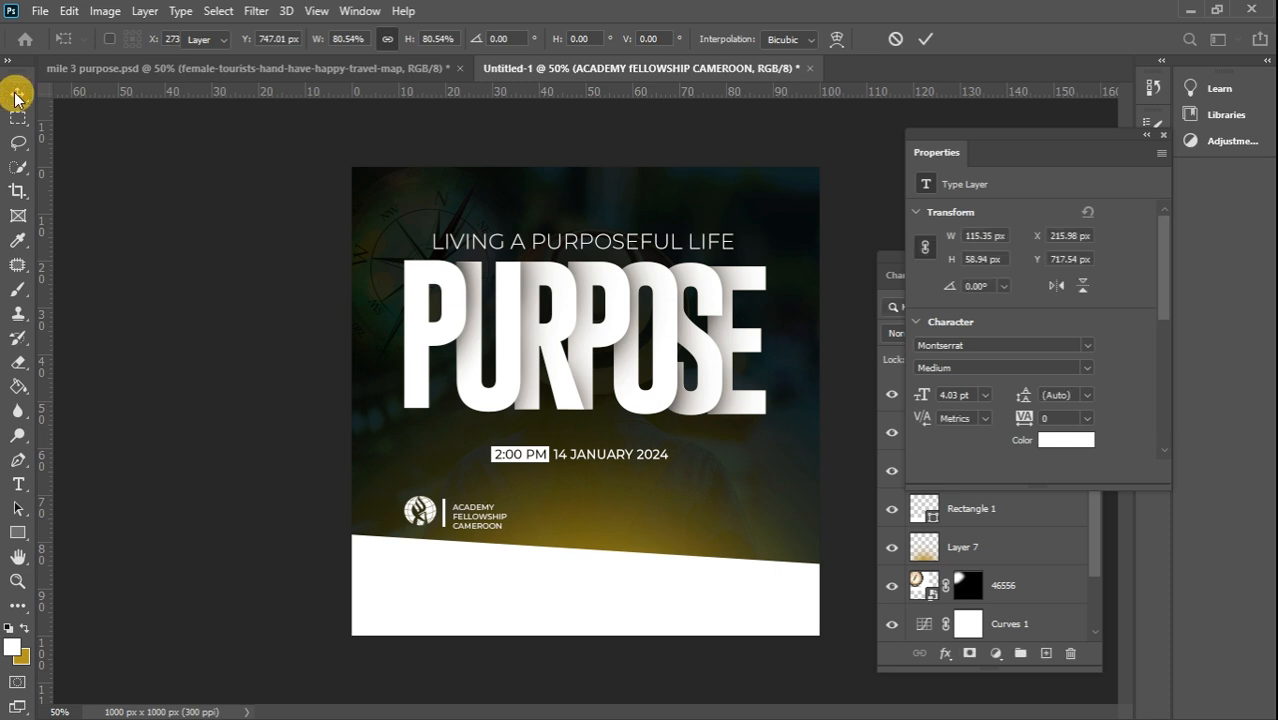
# - Nudge the organizer name up and left so it lines up vertically with the divider bar
pyautogui.press('Up')
pyautogui.press('Up')
pyautogui.press('Up')
pyautogui.press('Up')
pyautogui.press('Up')
pyautogui.press('Up')
pyautogui.press('Left')
pyautogui.press('Left')
pyautogui.press('Left')
pyautogui.press('Left')
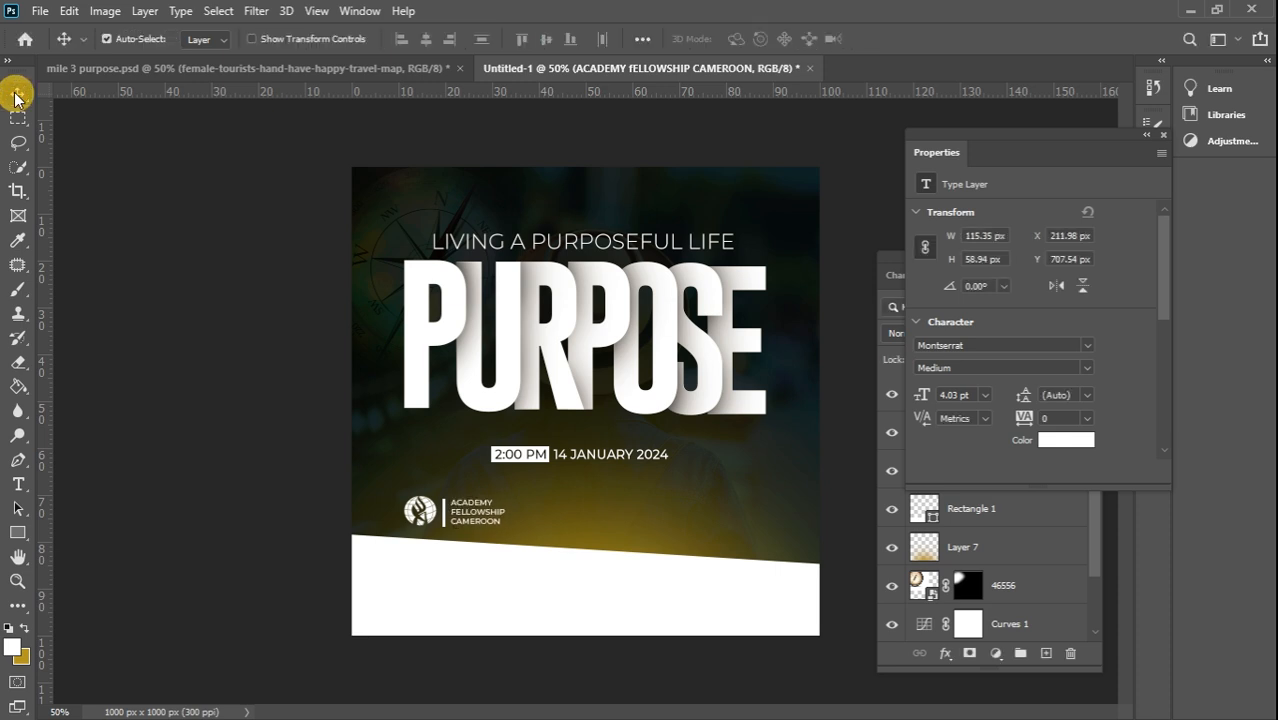
pyautogui.press('Down')
pyautogui.press('Down')
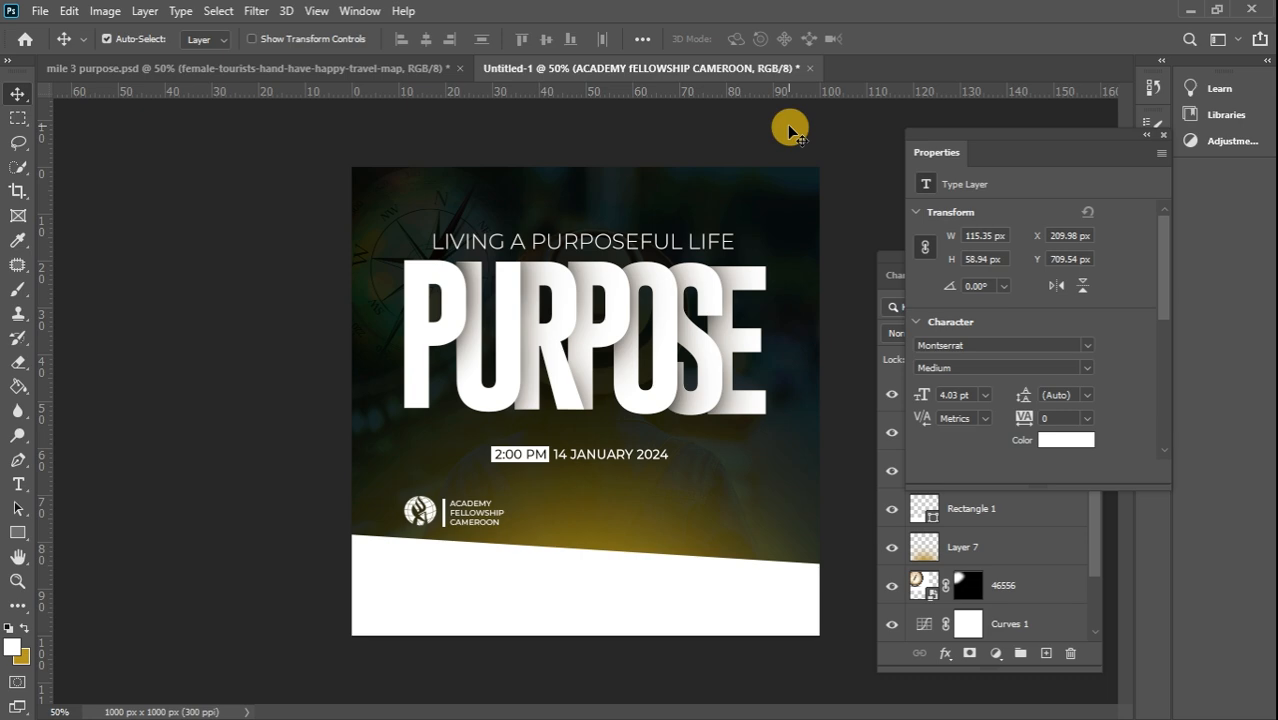
# - Place the location pin image icon-2457945_1280 from the Downloads folder right of the organizer name, about 56 × 74 px
pyautogui.moveTo(1272, 360)
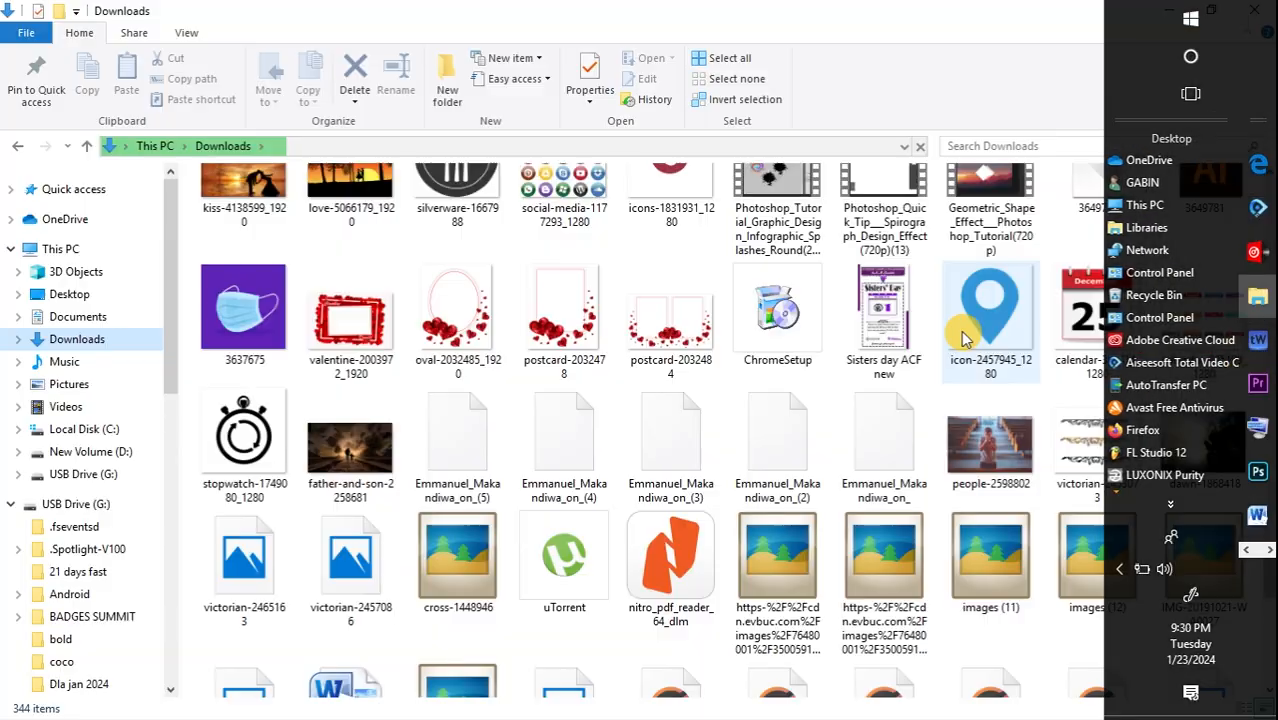
pyautogui.moveTo(968, 334); pyautogui.dragTo(545, 508)
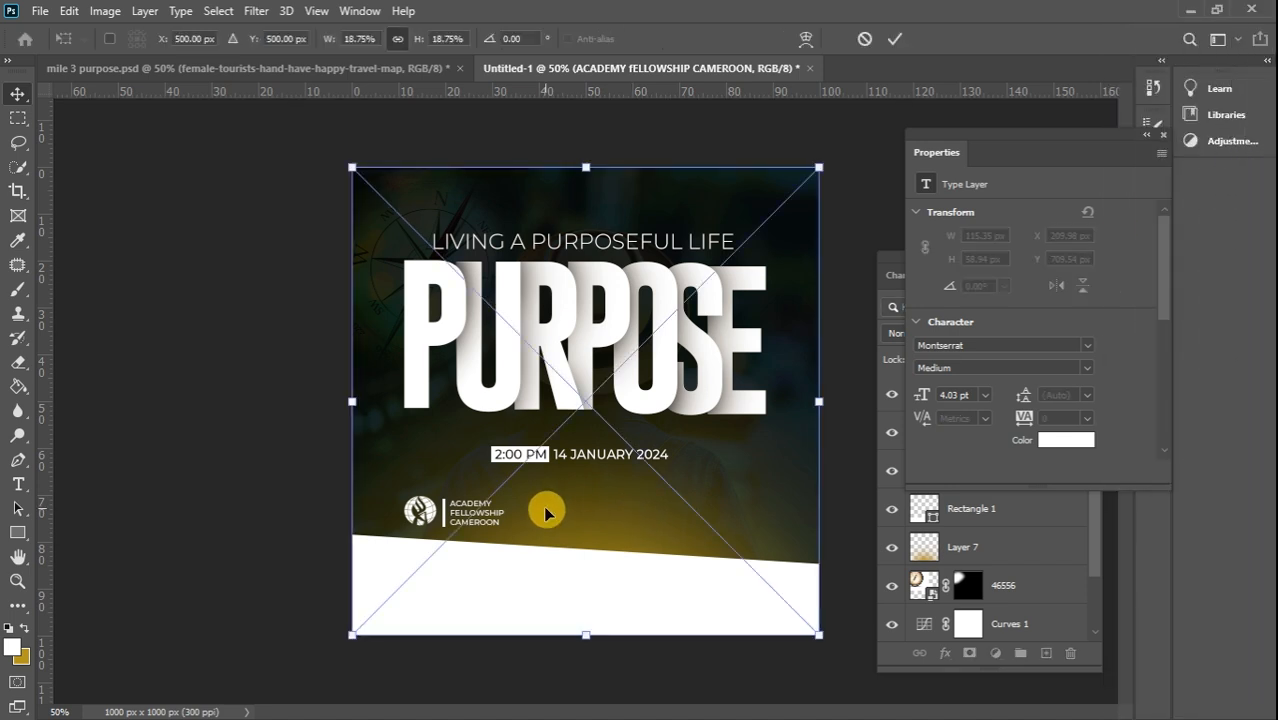
pyautogui.moveTo(355, 166); pyautogui.dragTo(547, 524)
pyautogui.moveTo(574, 480); pyautogui.dragTo(549, 503)
pyautogui.moveTo(531, 535); pyautogui.dragTo(529, 529)
pyautogui.click(16, 94)
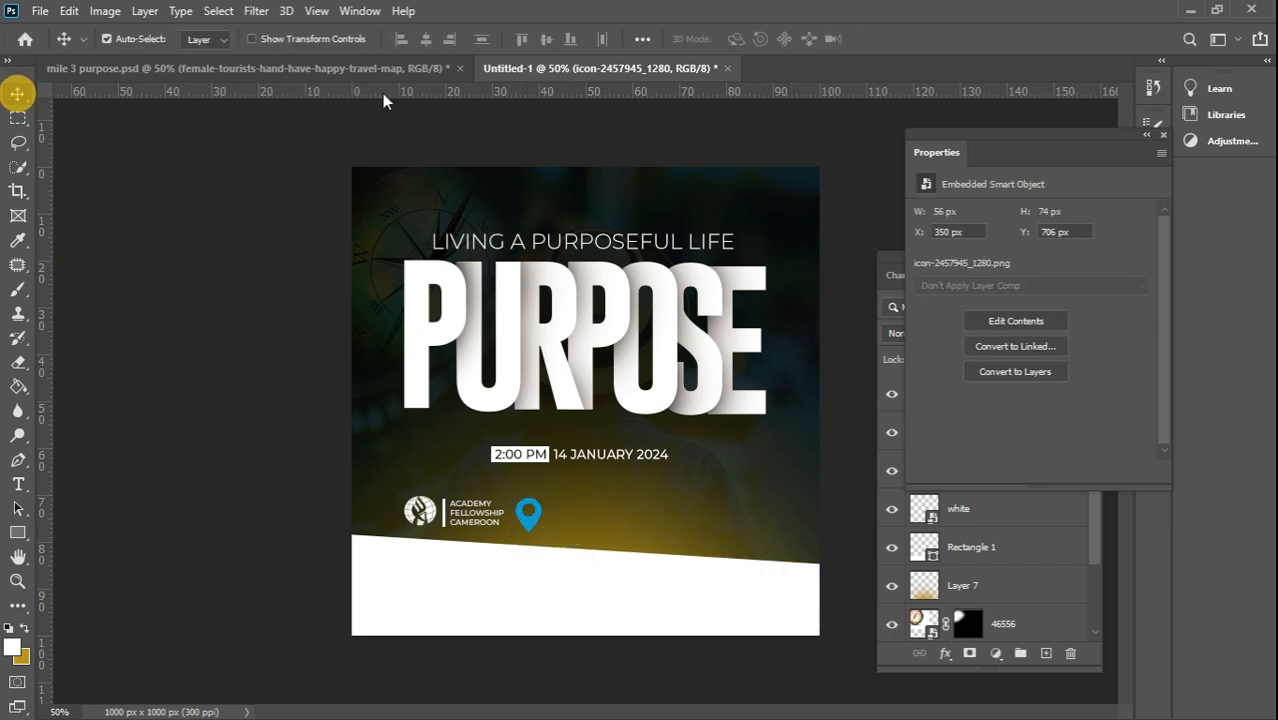
# - Open the location pin's smart object, fill the pin with white using the Paint Bucket, save it and return to the flyer
pyautogui.click(1170, 140)
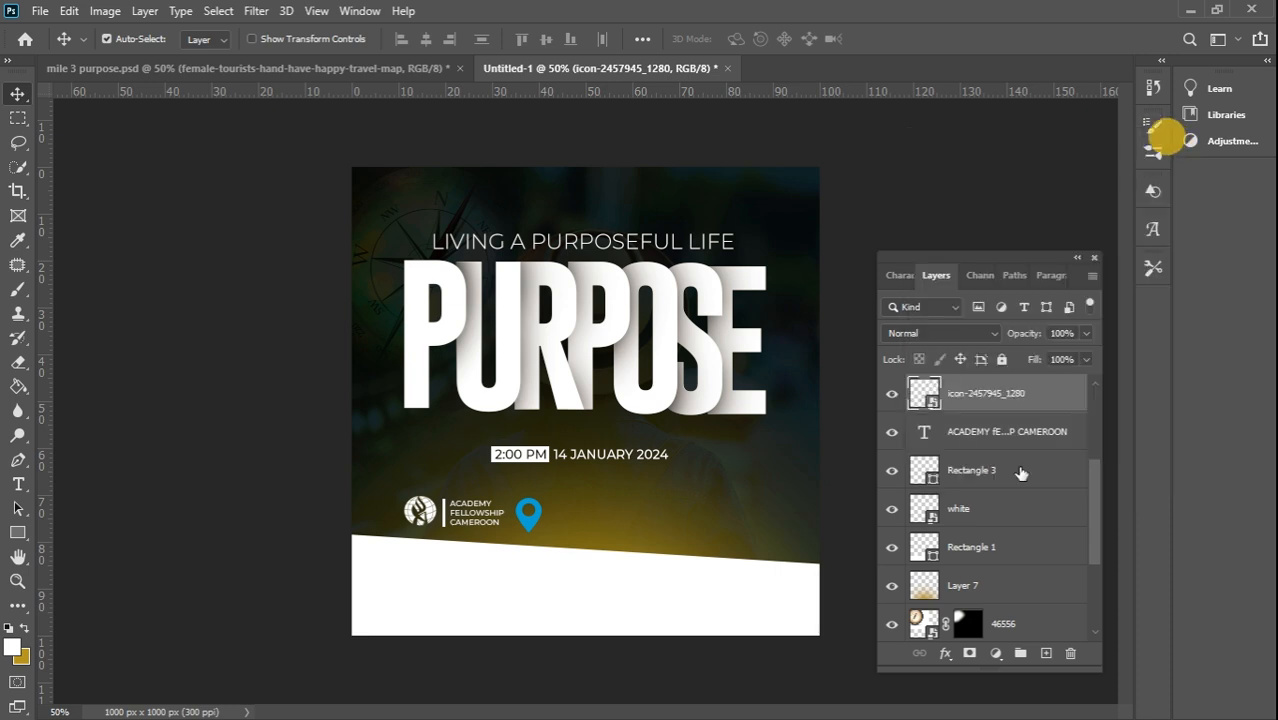
pyautogui.doubleClick(933, 403)
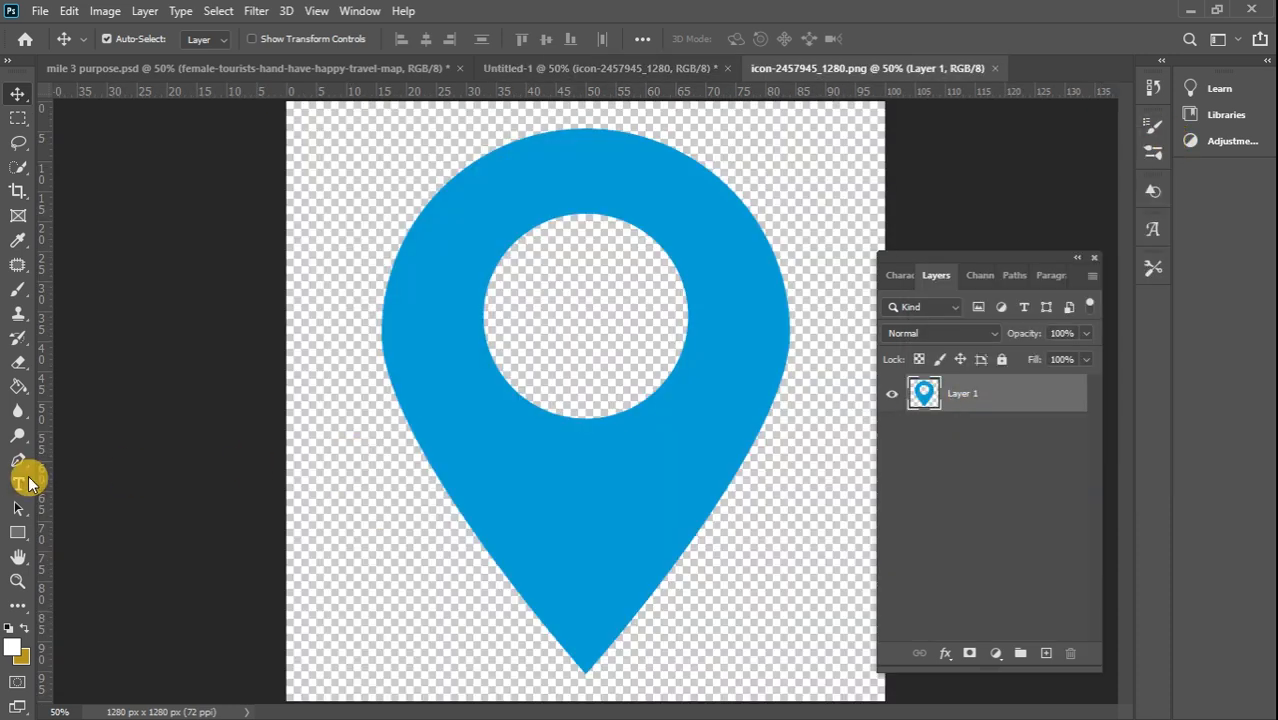
pyautogui.click(20, 390)
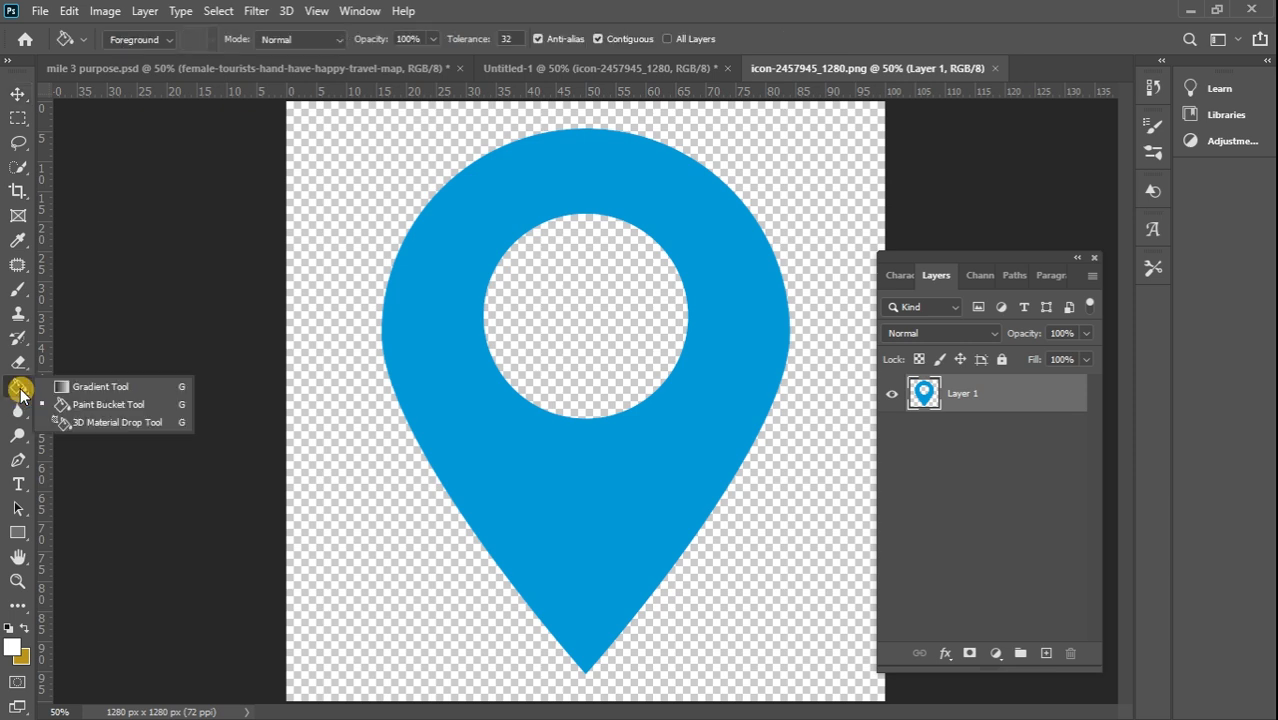
pyautogui.click(97, 405)
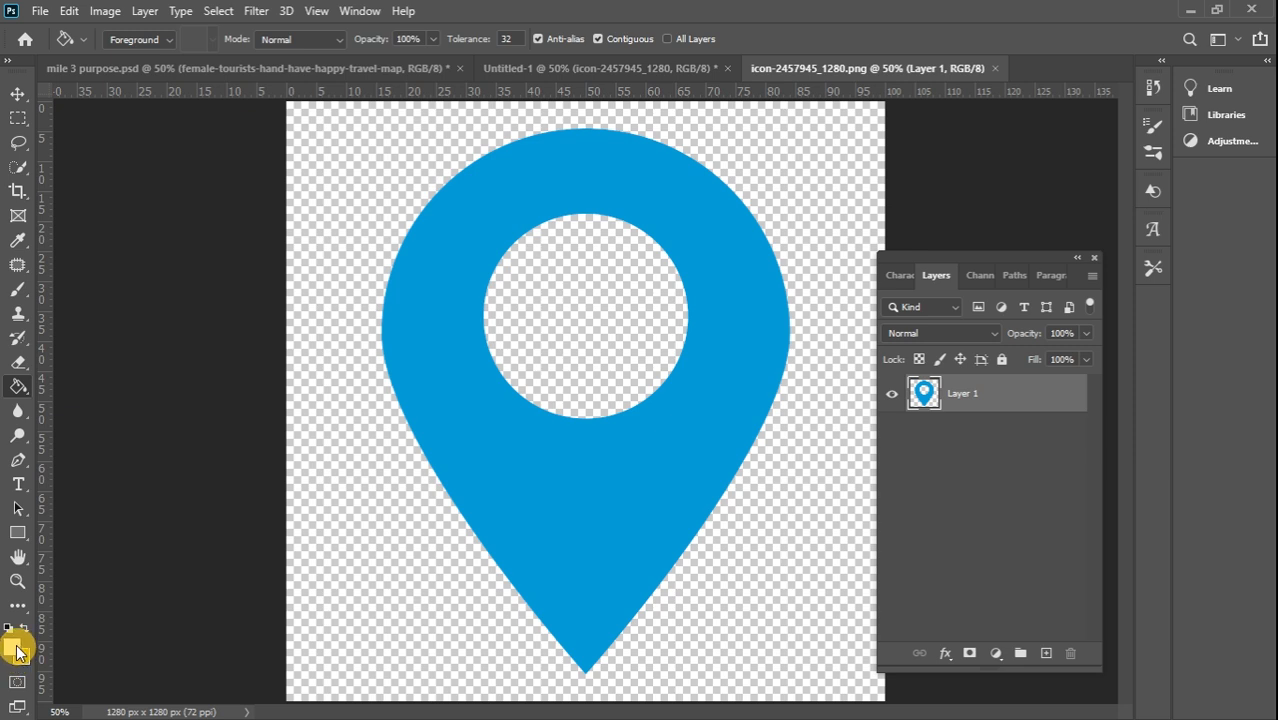
pyautogui.click(645, 483)
pyautogui.hotkey('ctrl', 's')
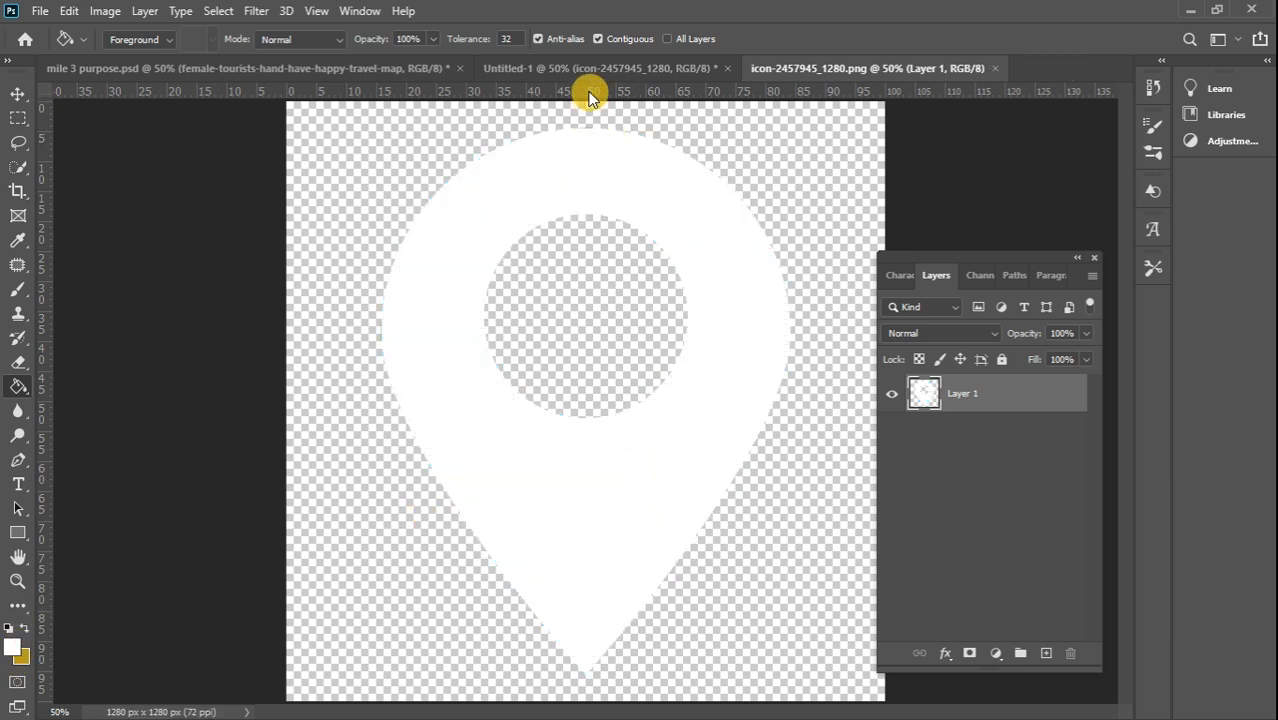
pyautogui.click(530, 67)
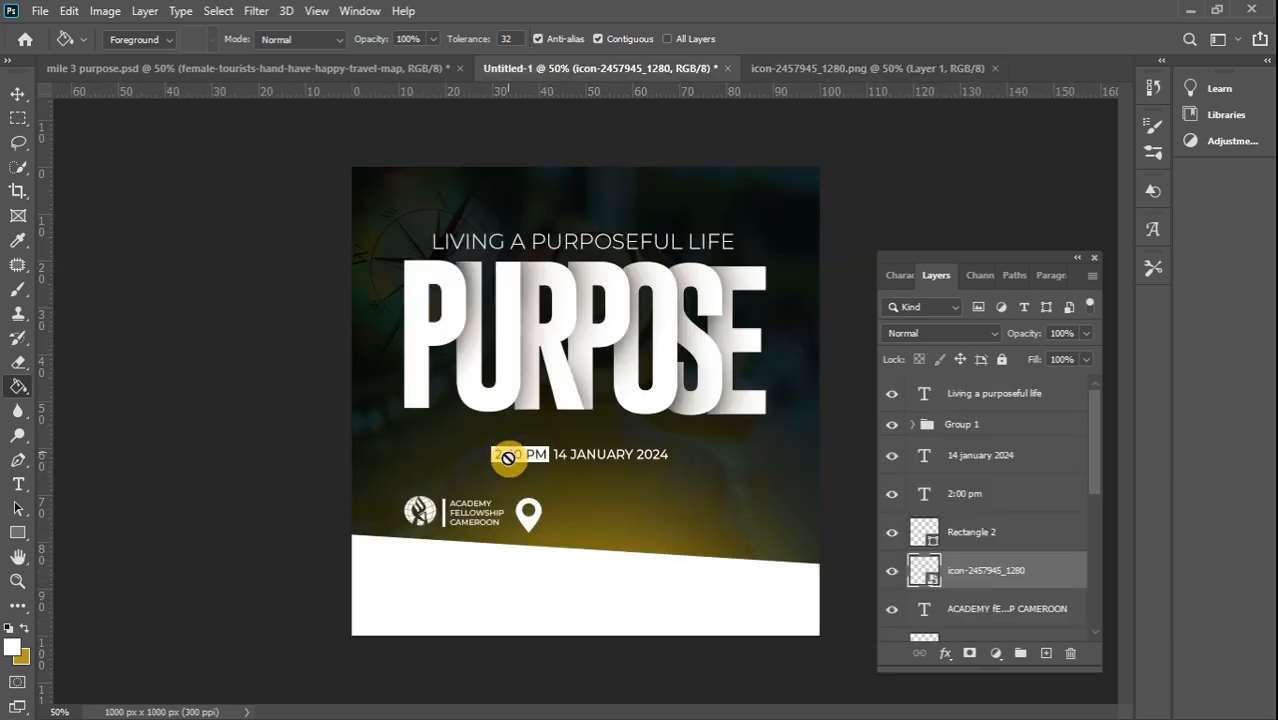
# - Scale the location pin down to about 1.53% and position it closer to the organizer name
pyautogui.click(18, 94)
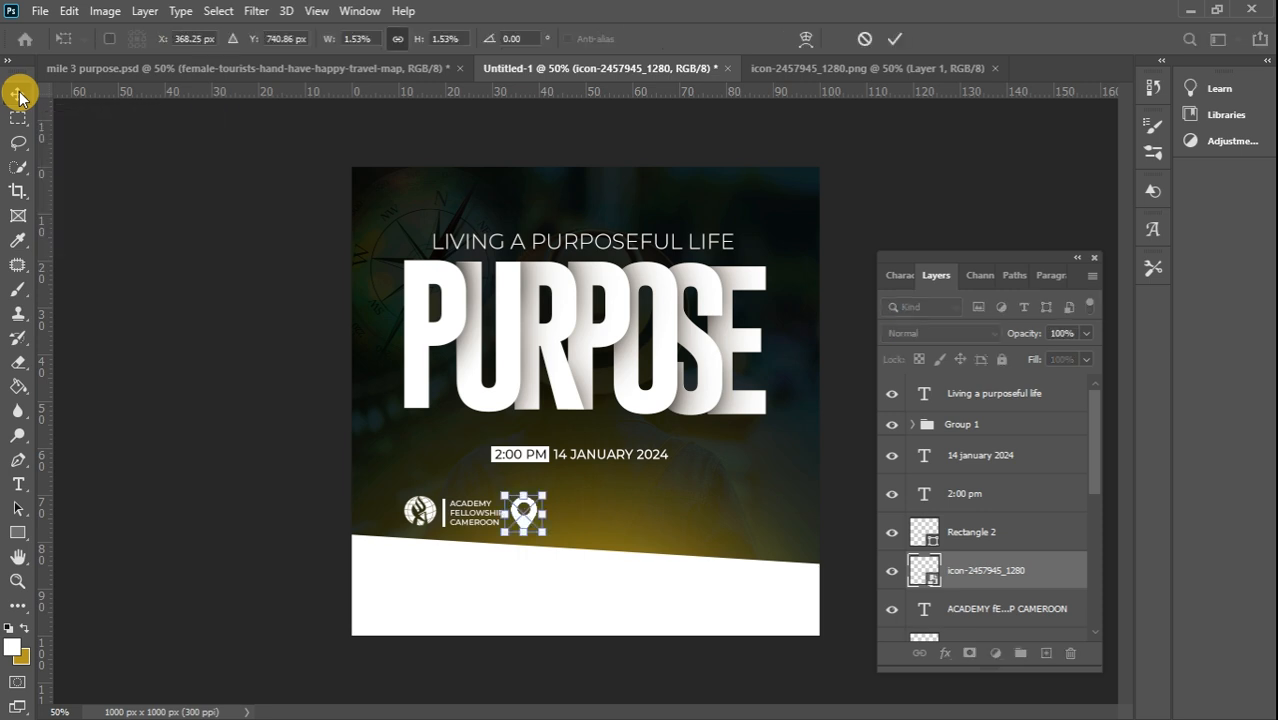
pyautogui.hotkey('ctrl', 't')
pyautogui.moveTo(525, 540); pyautogui.dragTo(524, 532)
pyautogui.click(18, 95)
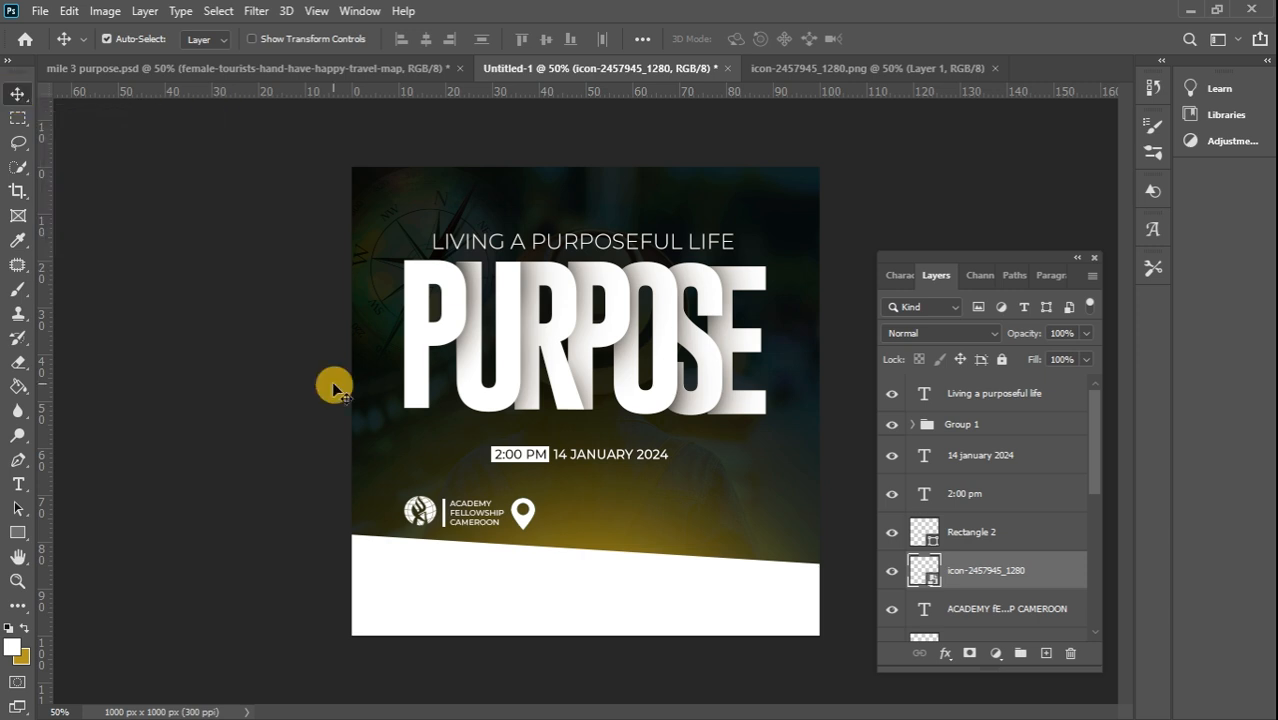
# - Duplicate the organizer name to the right of the pin and replace its text with "ACF MILE 3 BAMENDA NKWEN" on three lines
pyautogui.click(466, 512)
pyautogui.click(473, 513)
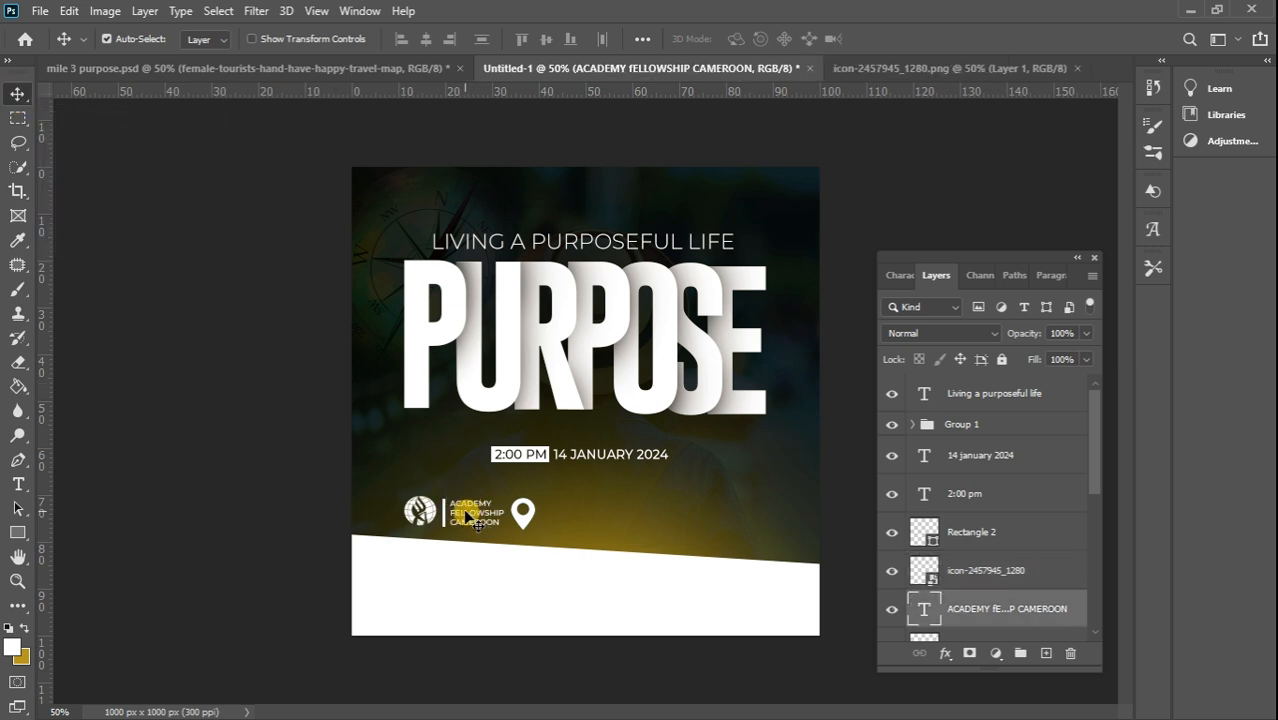
pyautogui.moveTo(468, 515); pyautogui.dragTo(558, 515)
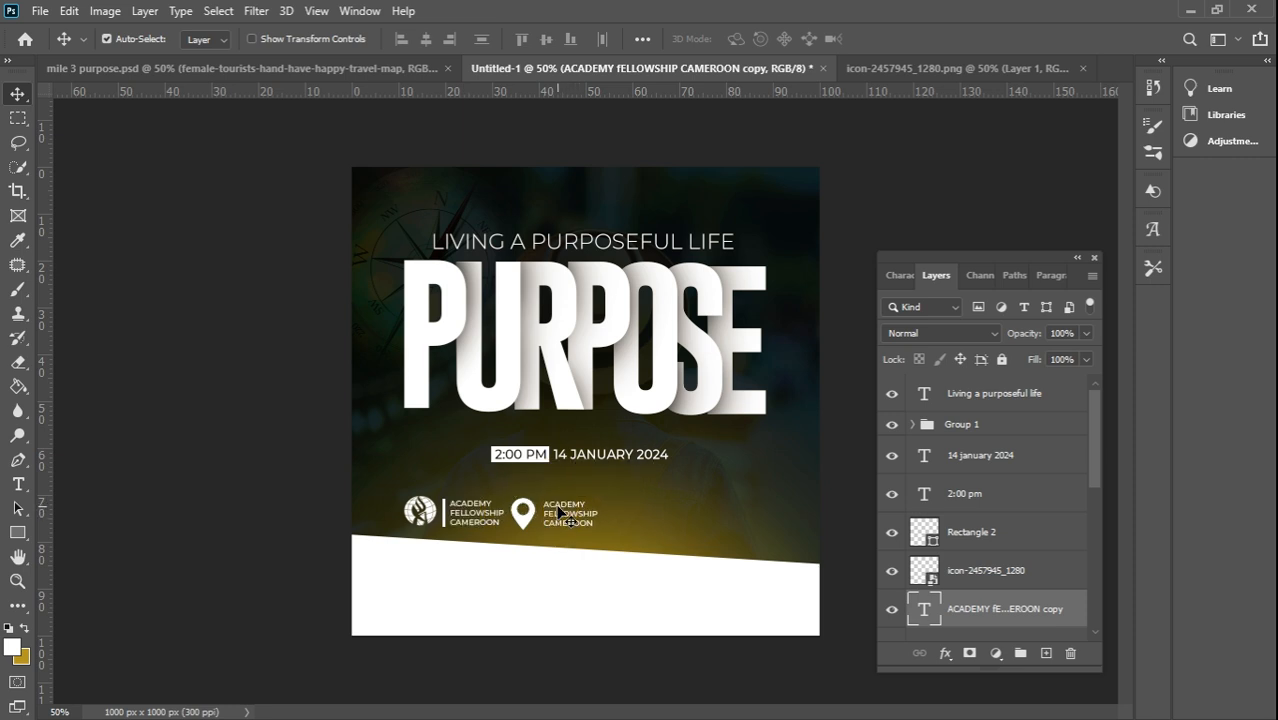
pyautogui.doubleClick(557, 504)
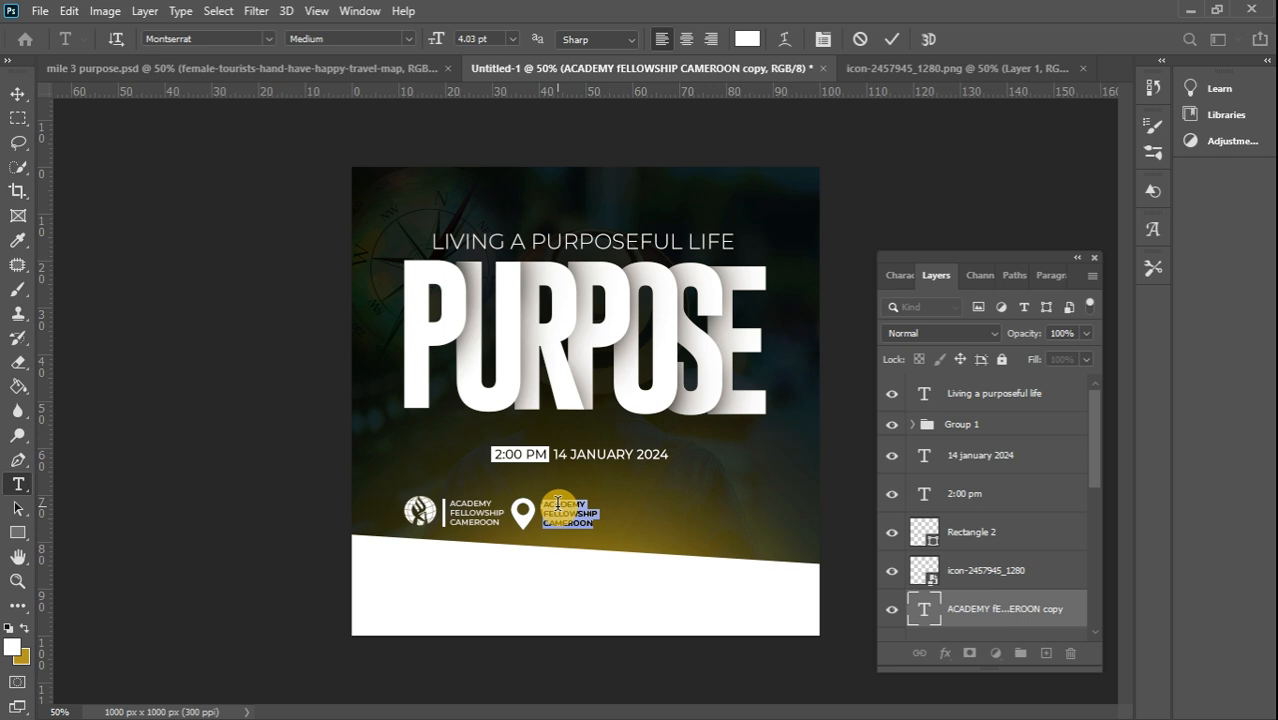
pyautogui.press('BackSpace')
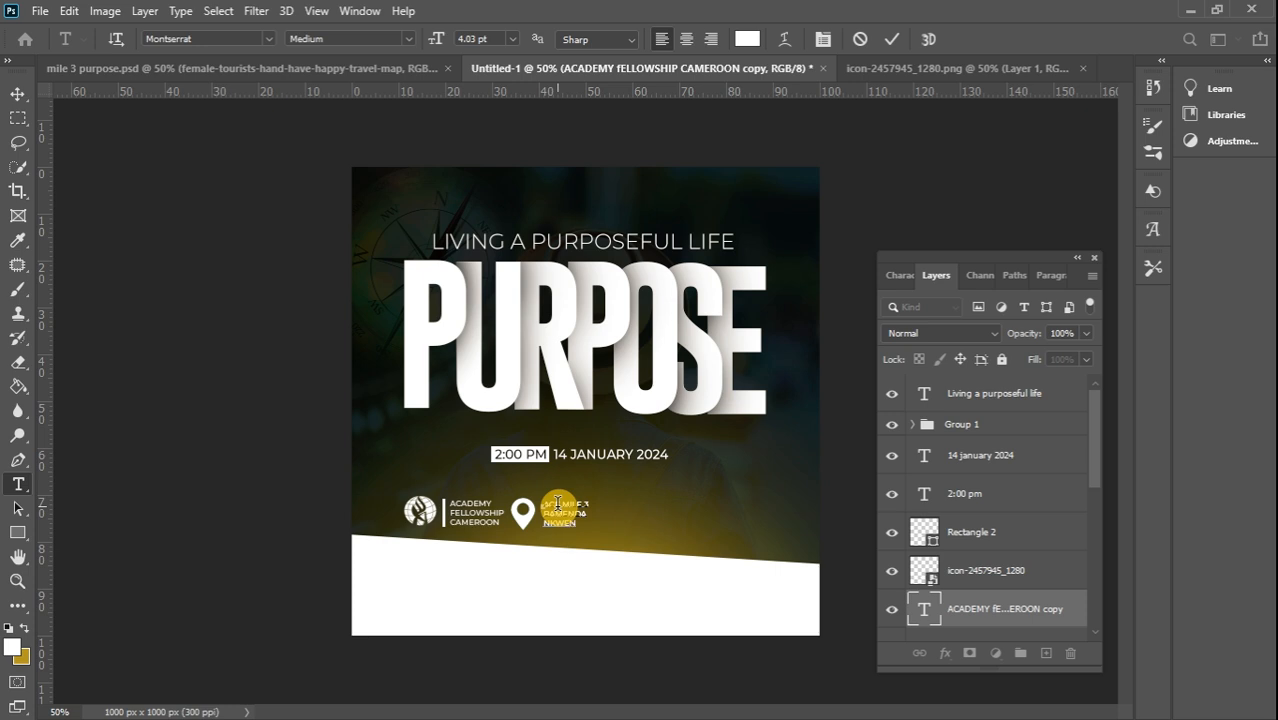
pyautogui.click(17, 94)
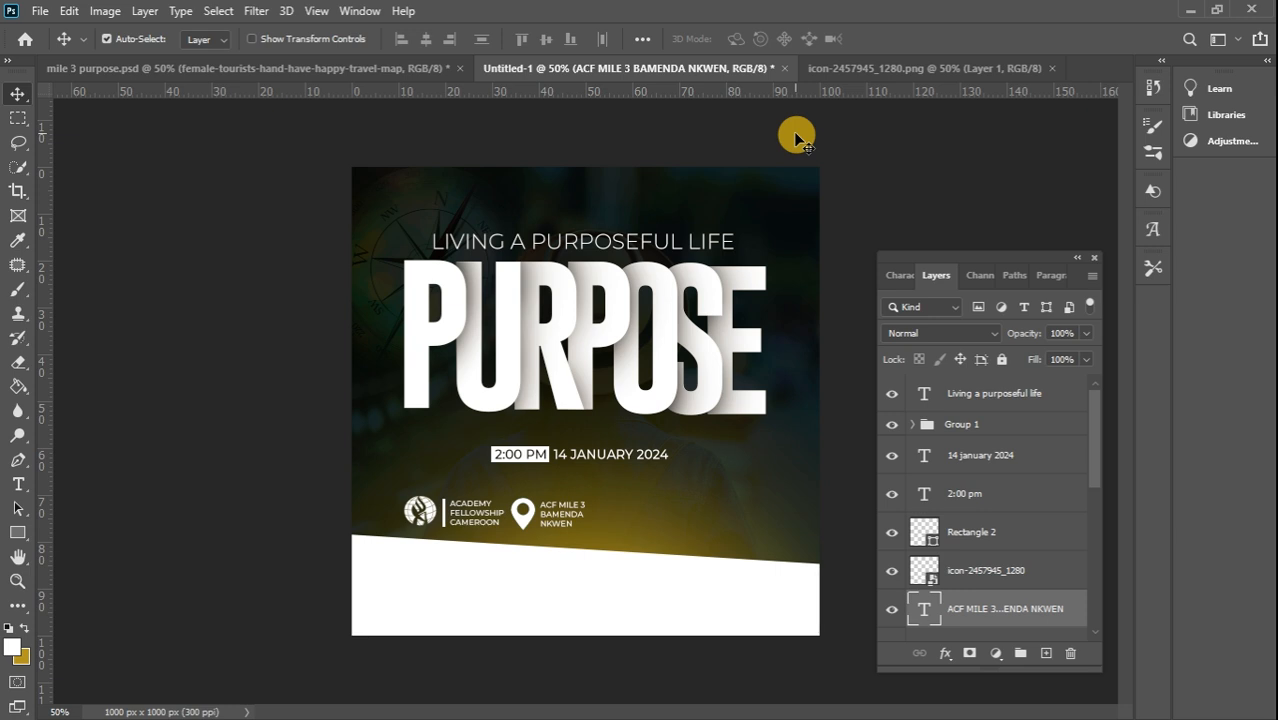
# - Add the Phone 3 shape from the shape presets right of the venue text and scale it to 13.26%
pyautogui.click(359, 11)
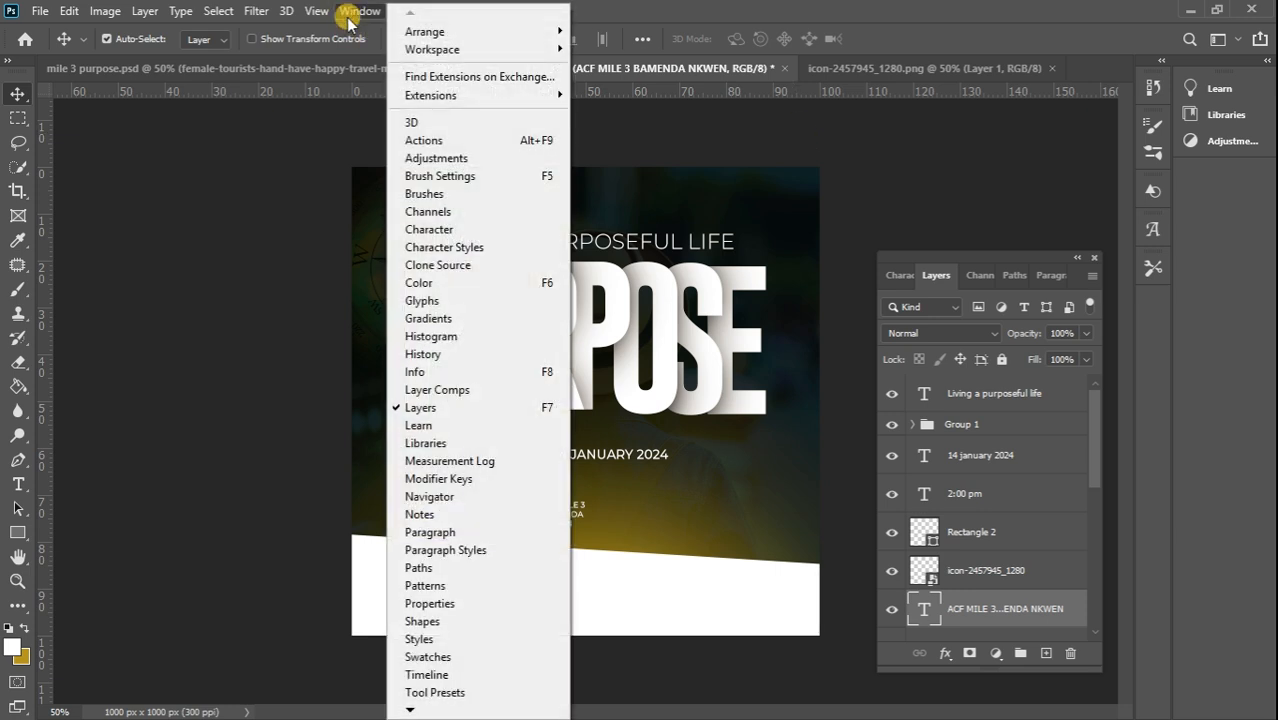
pyautogui.click(454, 622)
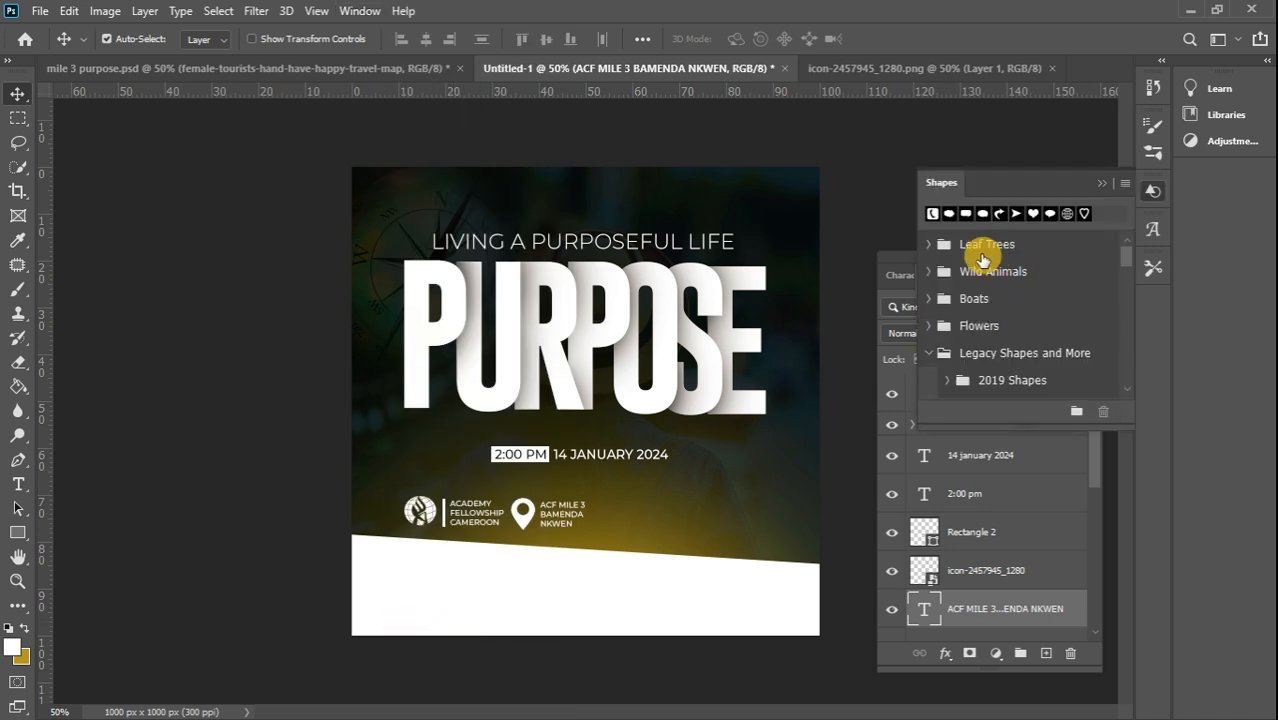
pyautogui.moveTo(932, 213); pyautogui.dragTo(623, 507)
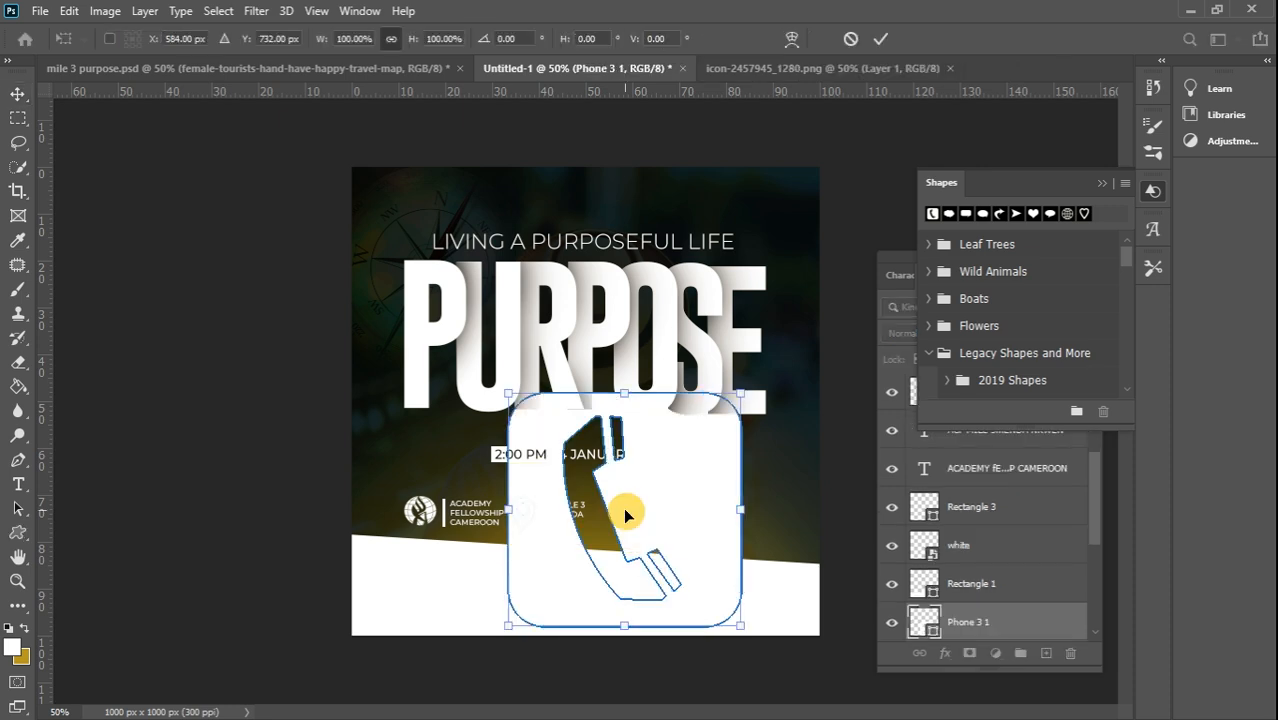
pyautogui.moveTo(508, 393); pyautogui.dragTo(628, 533)
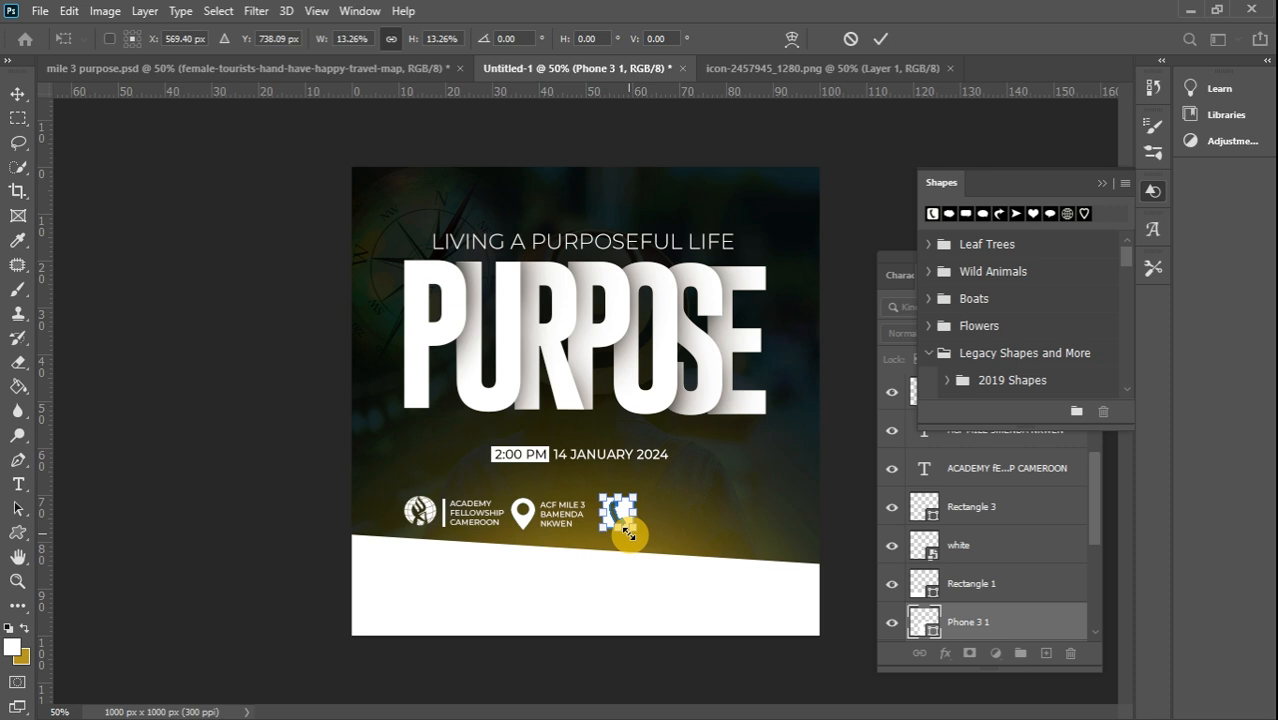
pyautogui.click(17, 93)
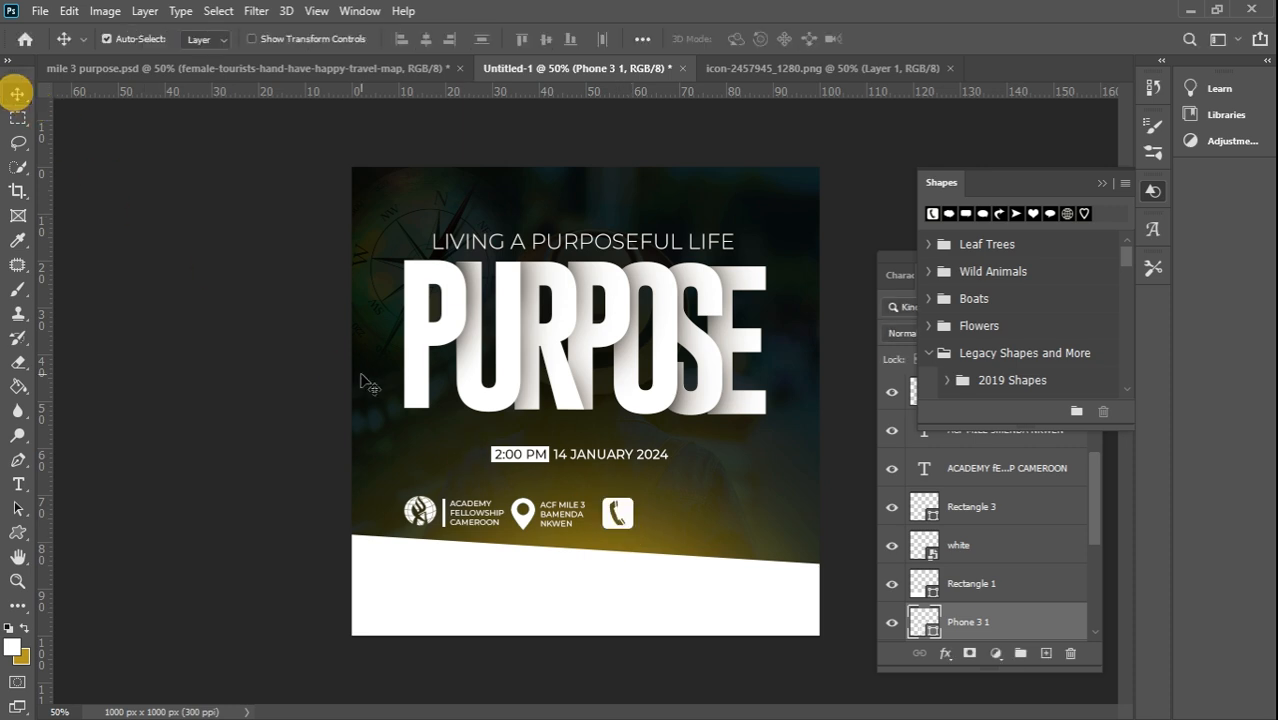
# - Duplicate the venue text to the right of the phone icon and replace it with three lines of contact phone numbers
pyautogui.moveTo(621, 513); pyautogui.dragTo(676, 520)
pyautogui.doubleClick(667, 515)
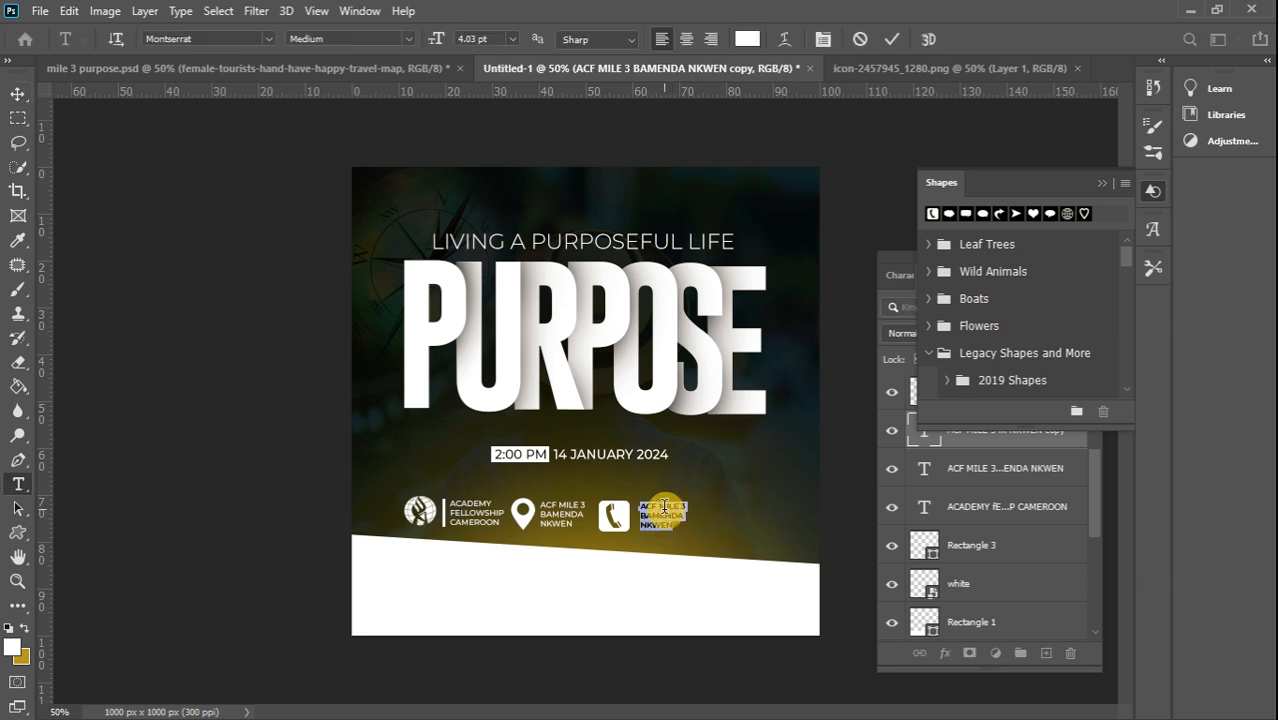
pyautogui.click(664, 507)
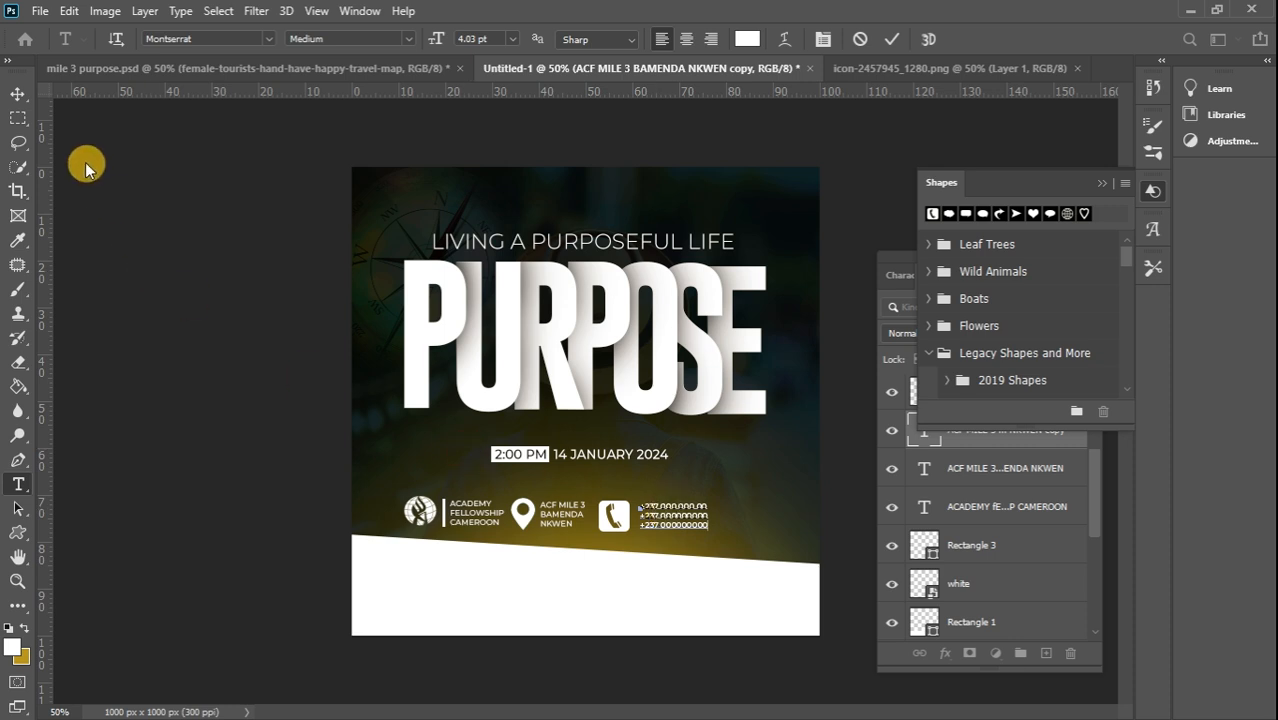
pyautogui.click(18, 96)
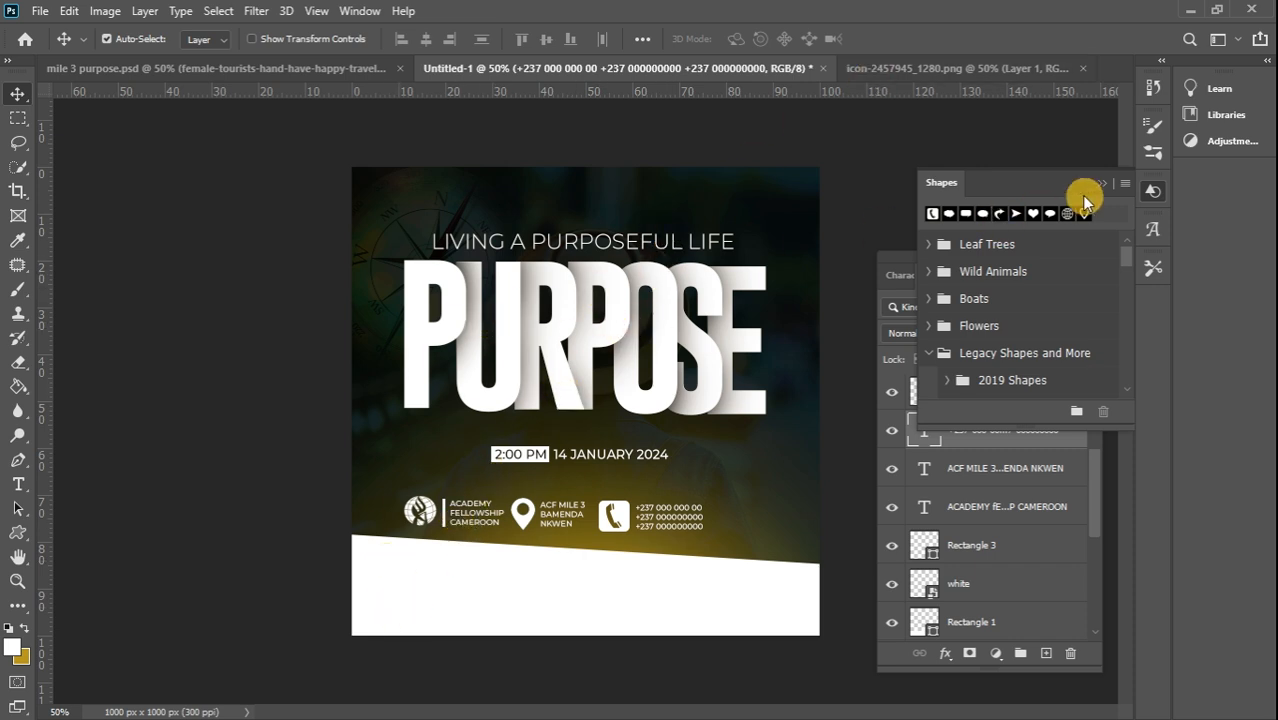
# - Add the World shape from the shape presets over the lower white panel and scale it to 51.74%
pyautogui.moveTo(1068, 218); pyautogui.dragTo(414, 594)
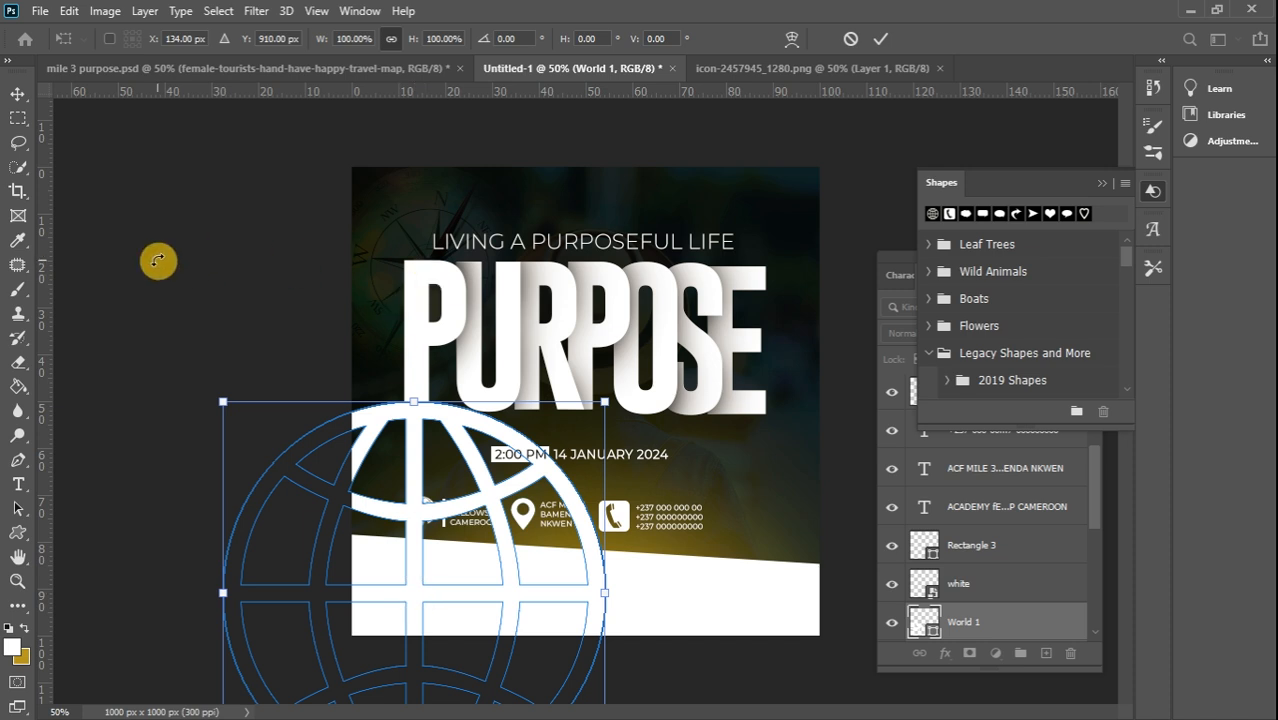
pyautogui.moveTo(222, 402); pyautogui.dragTo(455, 545)
pyautogui.moveTo(536, 626); pyautogui.dragTo(505, 540)
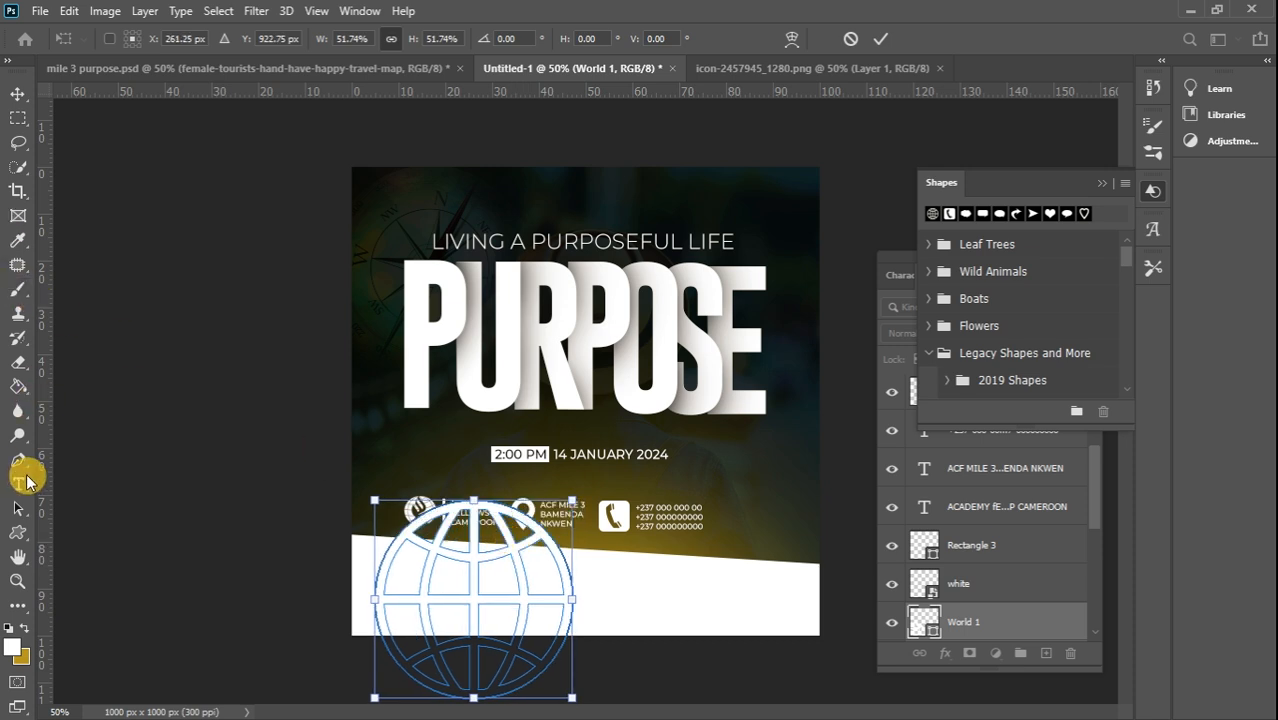
pyautogui.rightClick(22, 532)
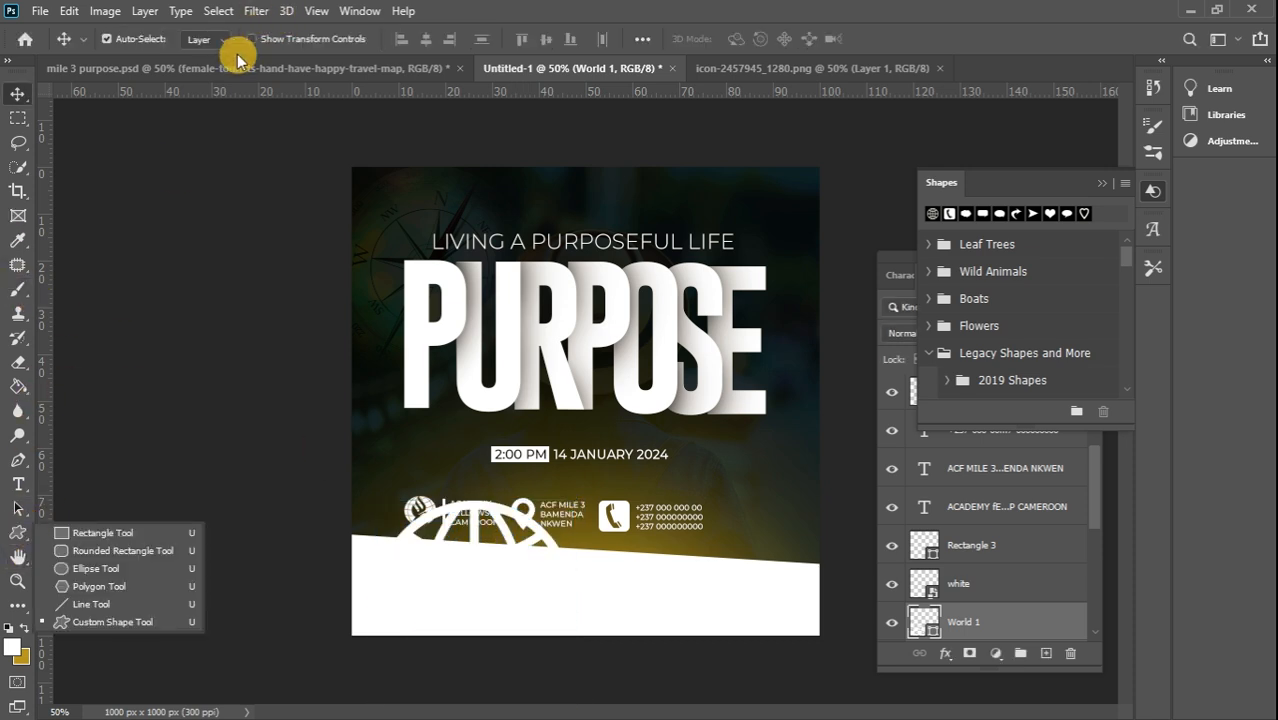
pyautogui.click(18, 93)
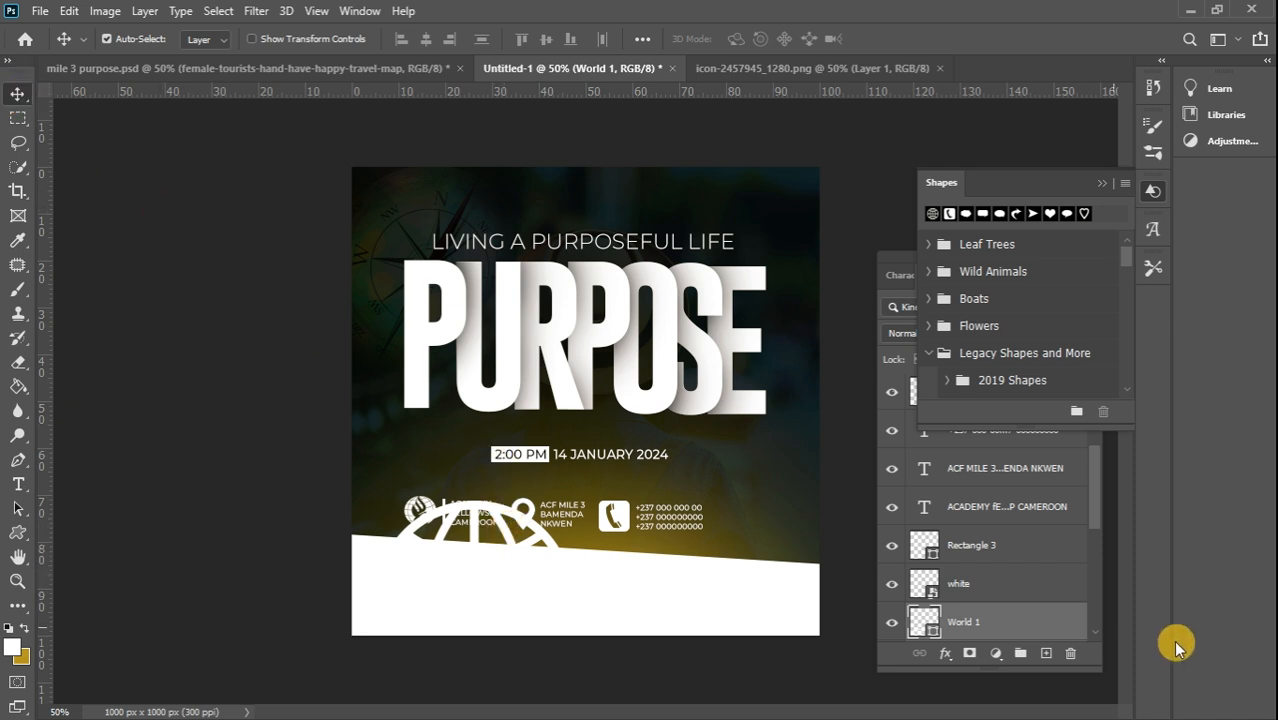
# - Change the globe shape's fill color to black (000000)
pyautogui.doubleClick(932, 636)
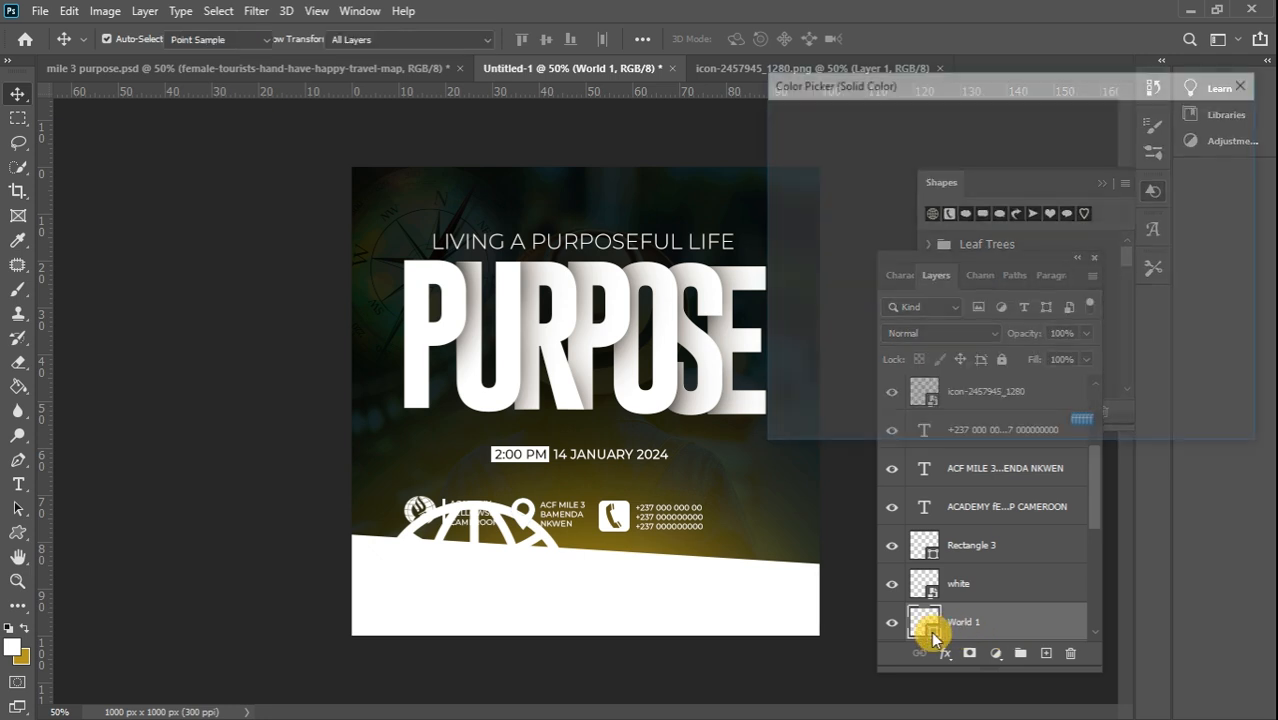
pyautogui.moveTo(1038, 125); pyautogui.dragTo(1033, 388)
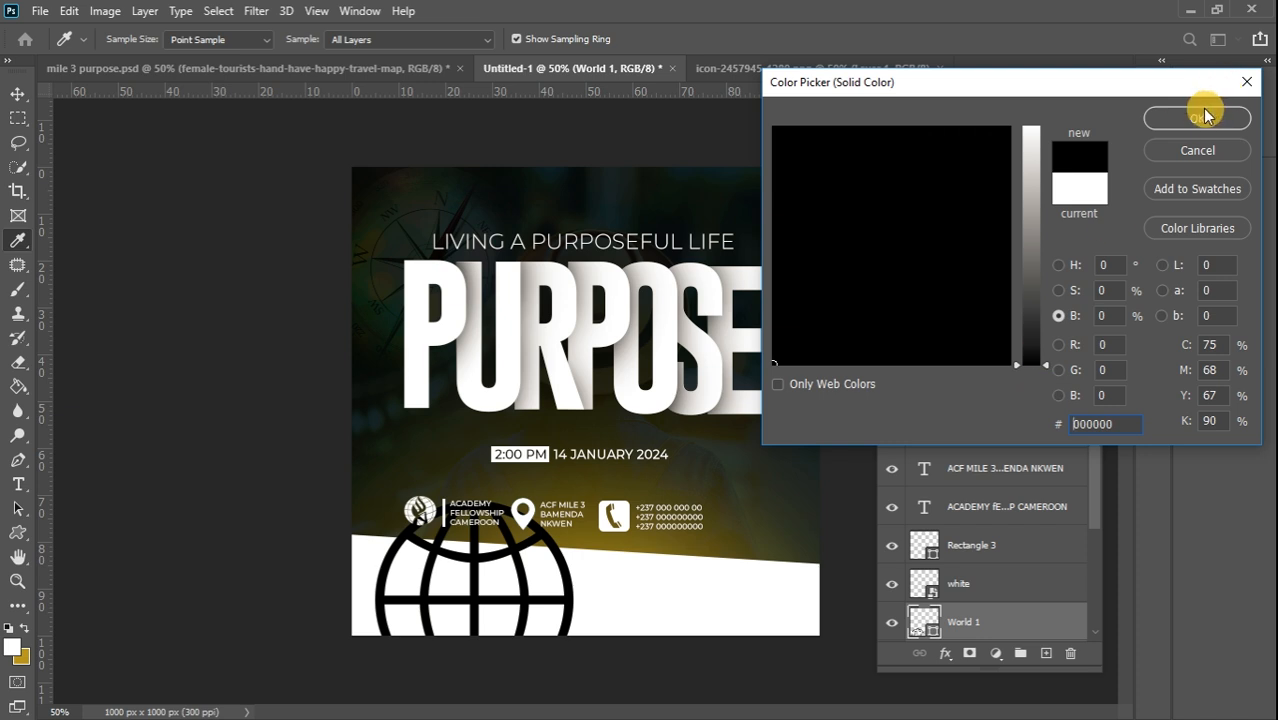
pyautogui.click(1194, 118)
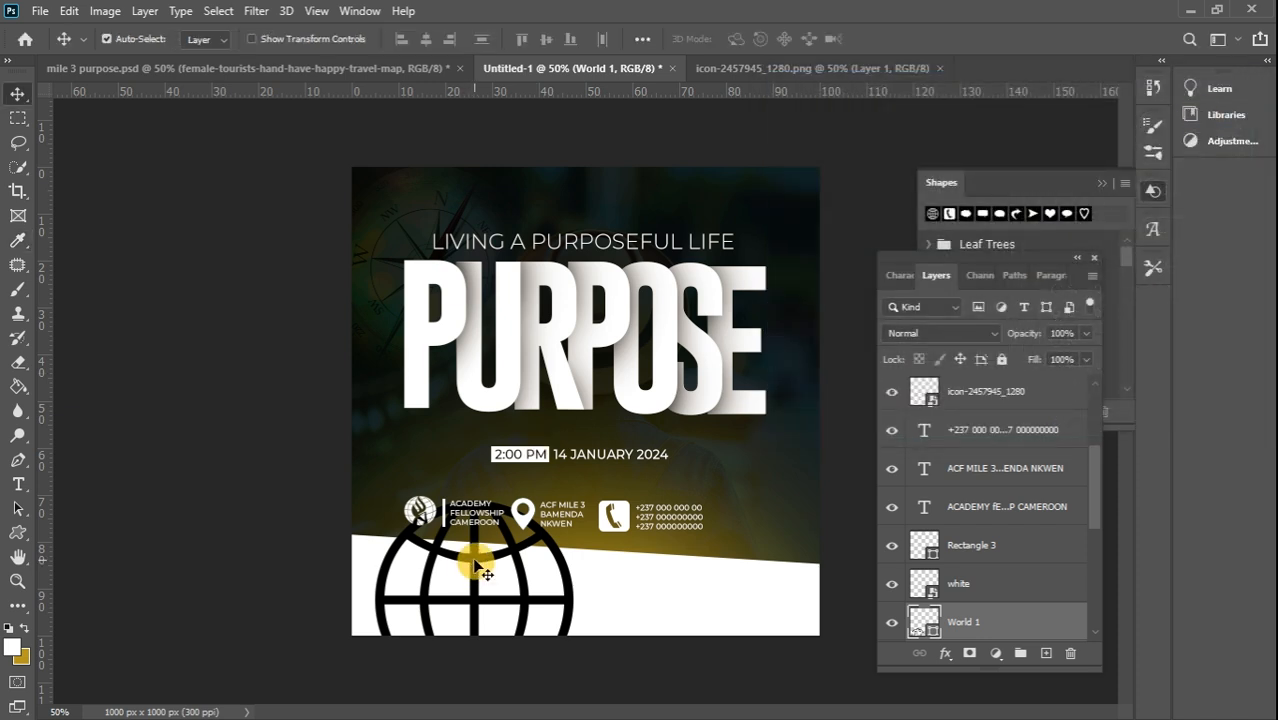
# - Scale the globe down to 10.74% and place it near the left end of the white panel
pyautogui.hotkey('ctrl', 't')
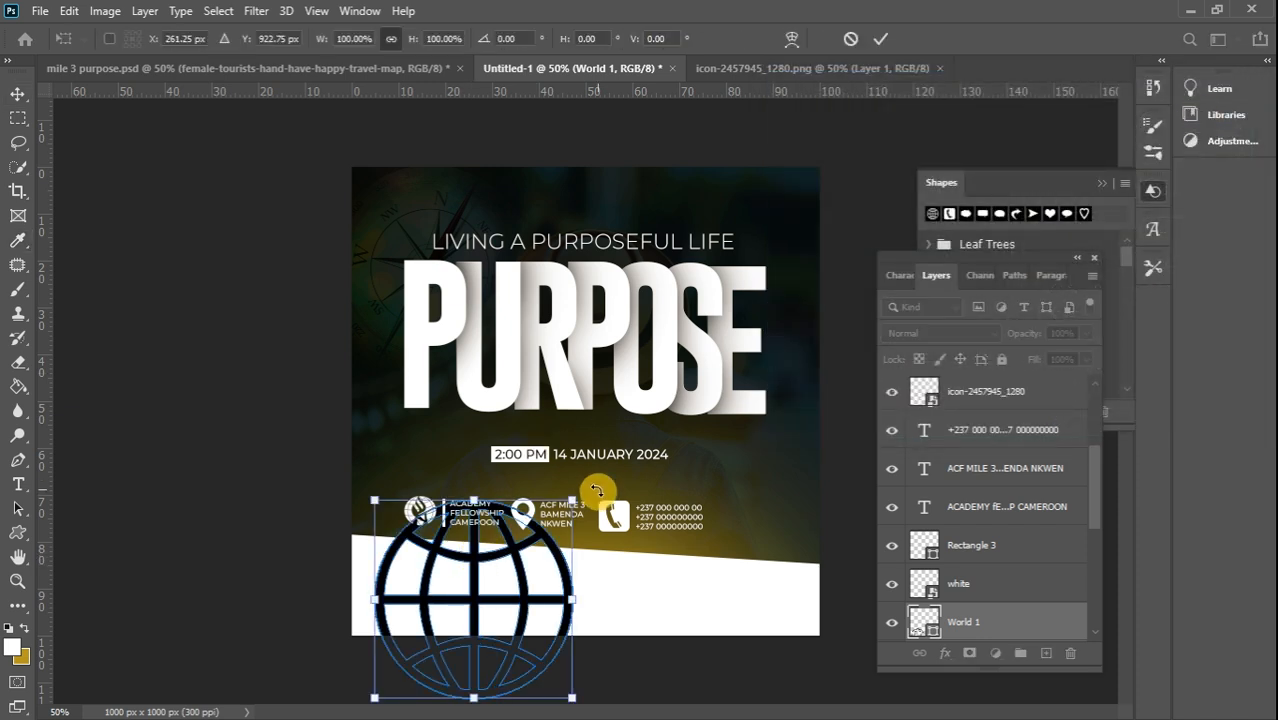
pyautogui.moveTo(576, 492); pyautogui.dragTo(436, 593)
pyautogui.moveTo(455, 542); pyautogui.dragTo(407, 592)
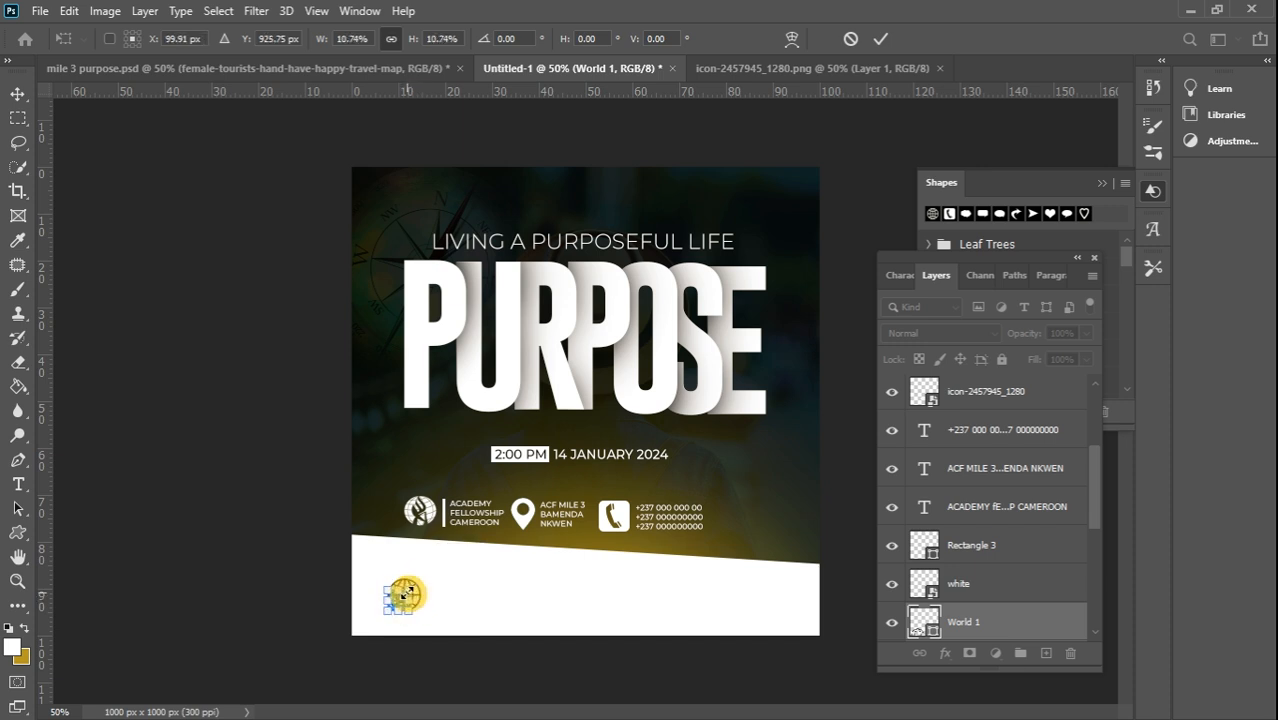
pyautogui.click(15, 97)
pyautogui.click(155, 360)
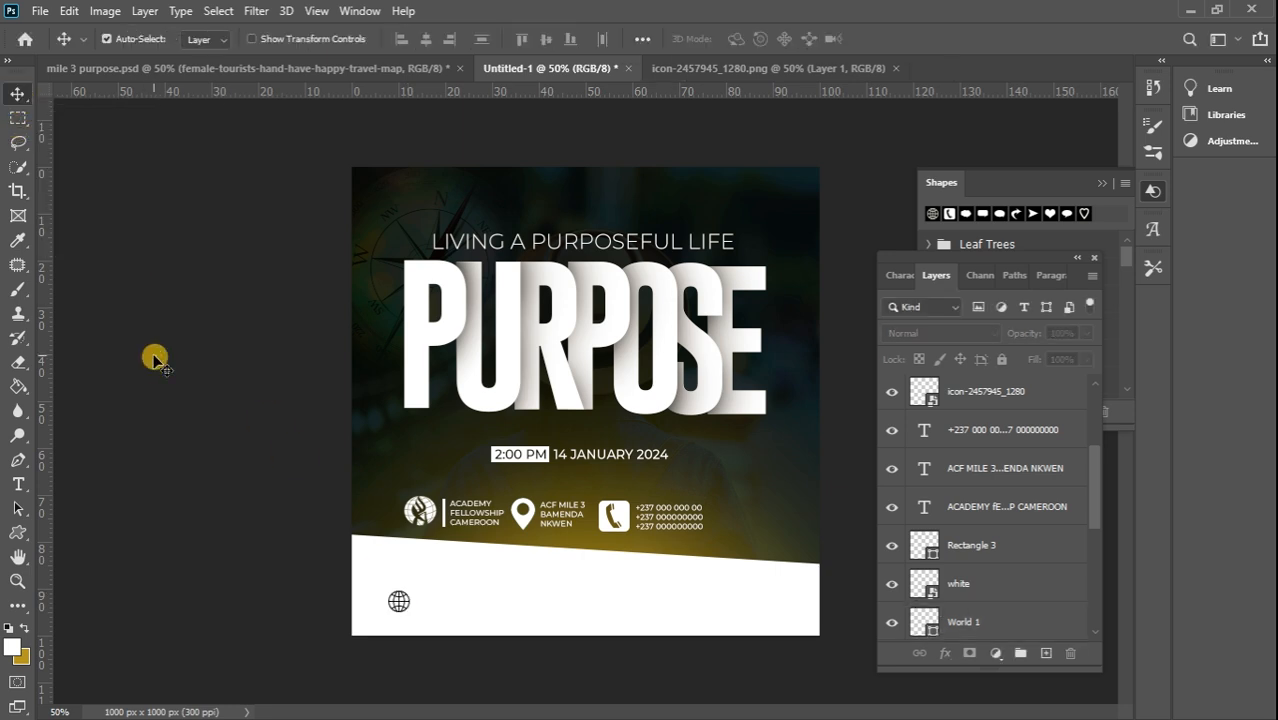
# - Add the text "AFECAM.ORG" in black Montserrat Medium, 5 pt, to the right of the globe icon
pyautogui.click(18, 484)
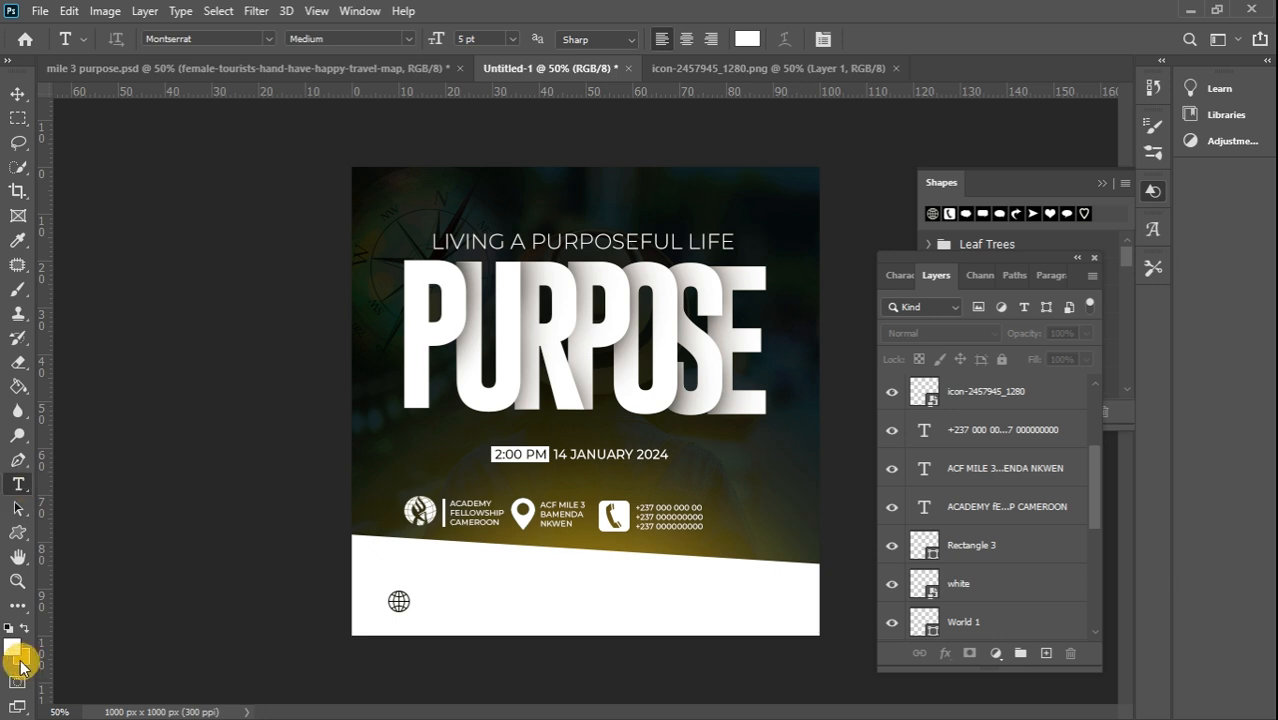
pyautogui.click(10, 628)
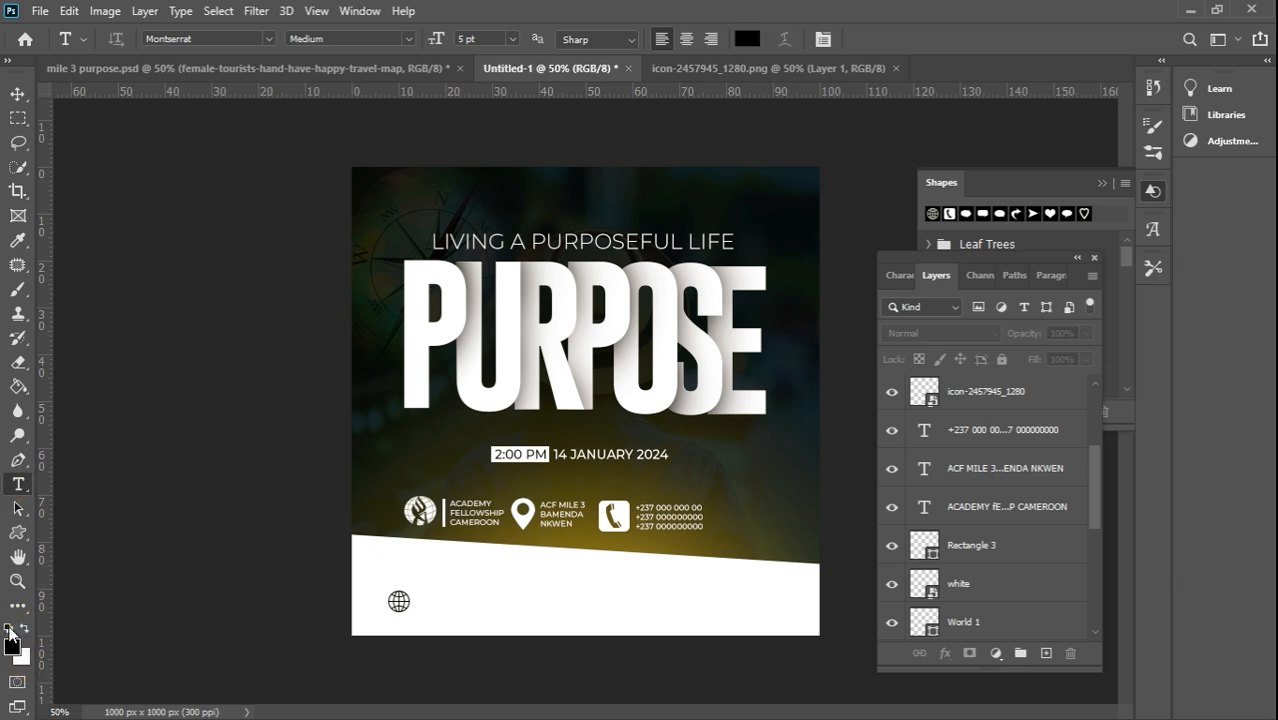
pyautogui.click(420, 604)
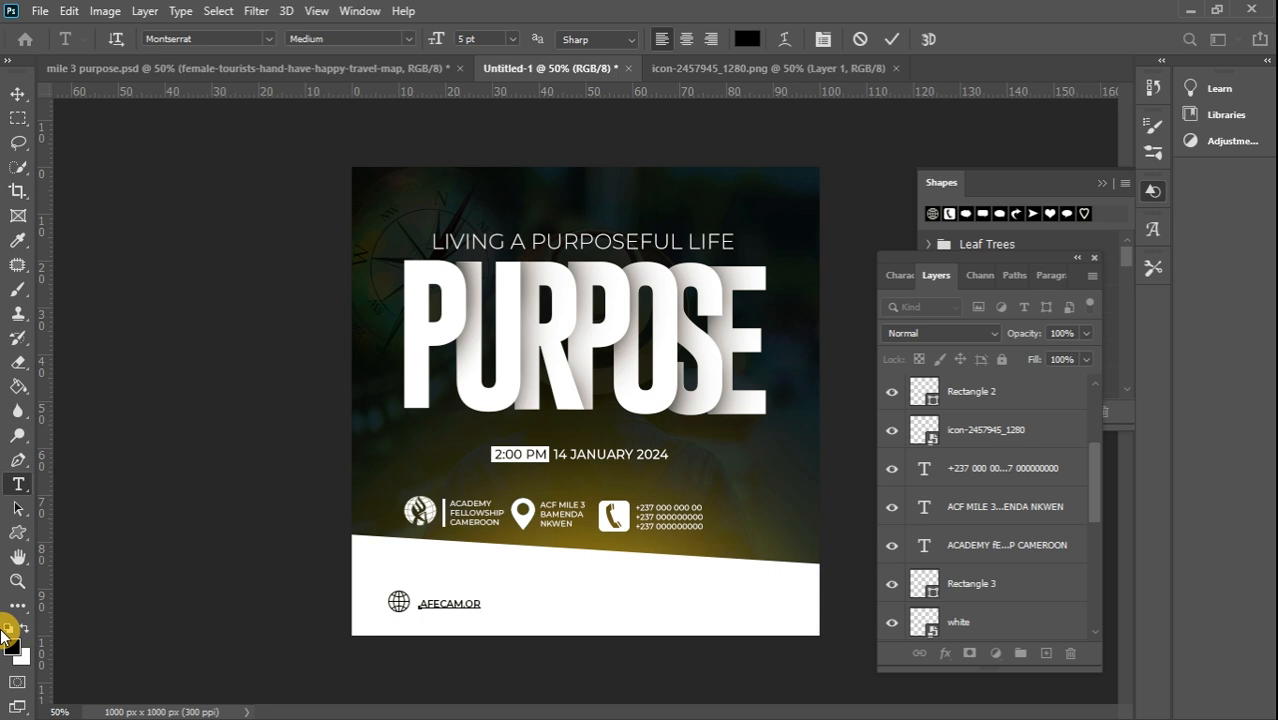
pyautogui.moveTo(1264, 365)
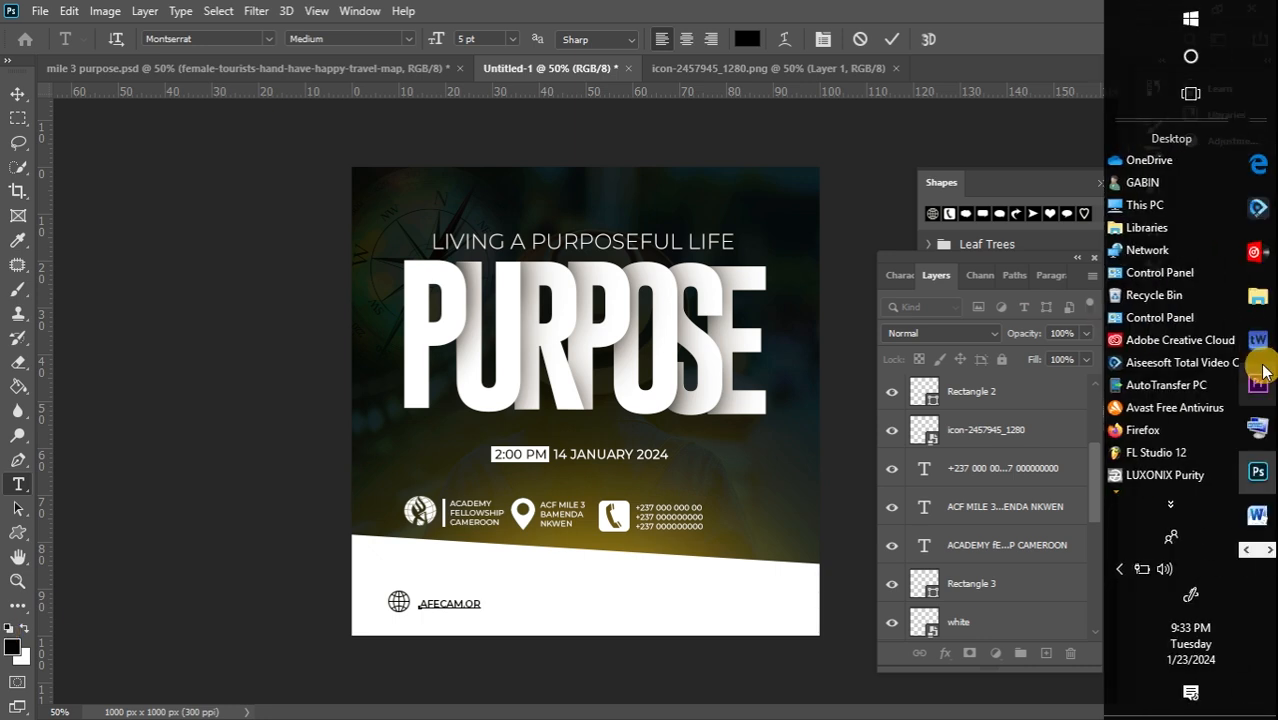
pyautogui.click(1257, 427)
pyautogui.click(174, 147)
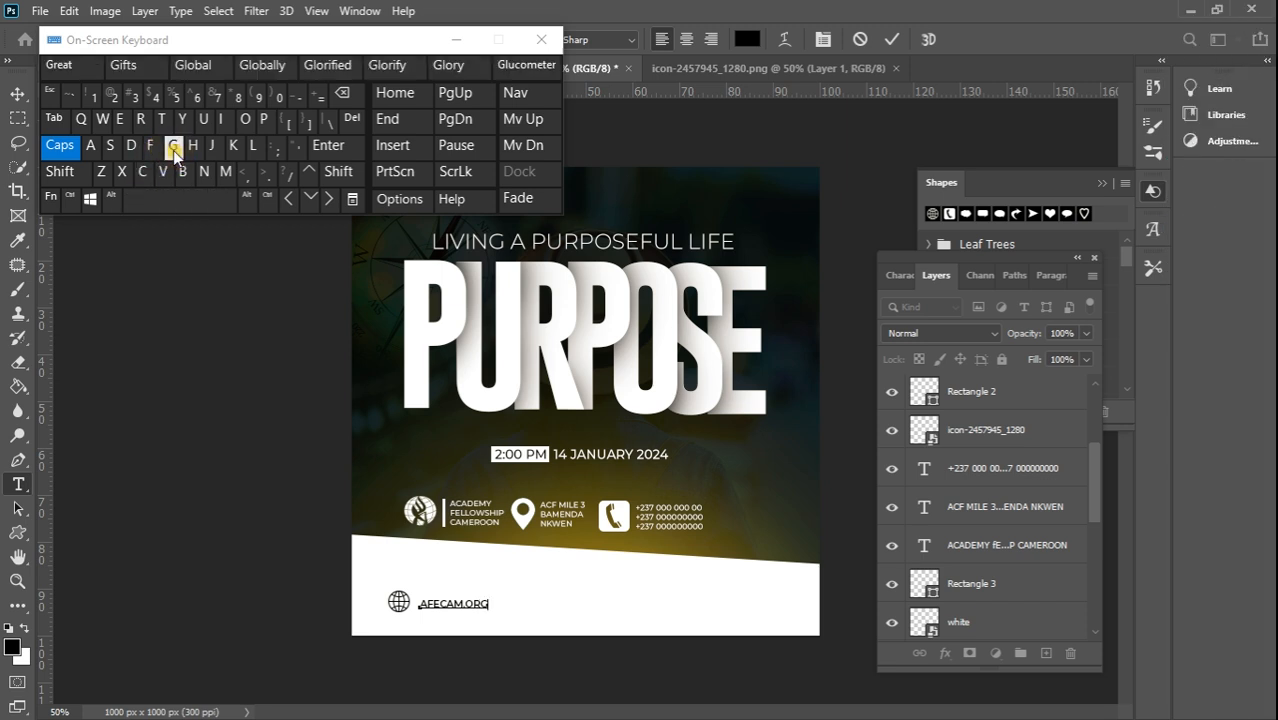
pyautogui.click(457, 39)
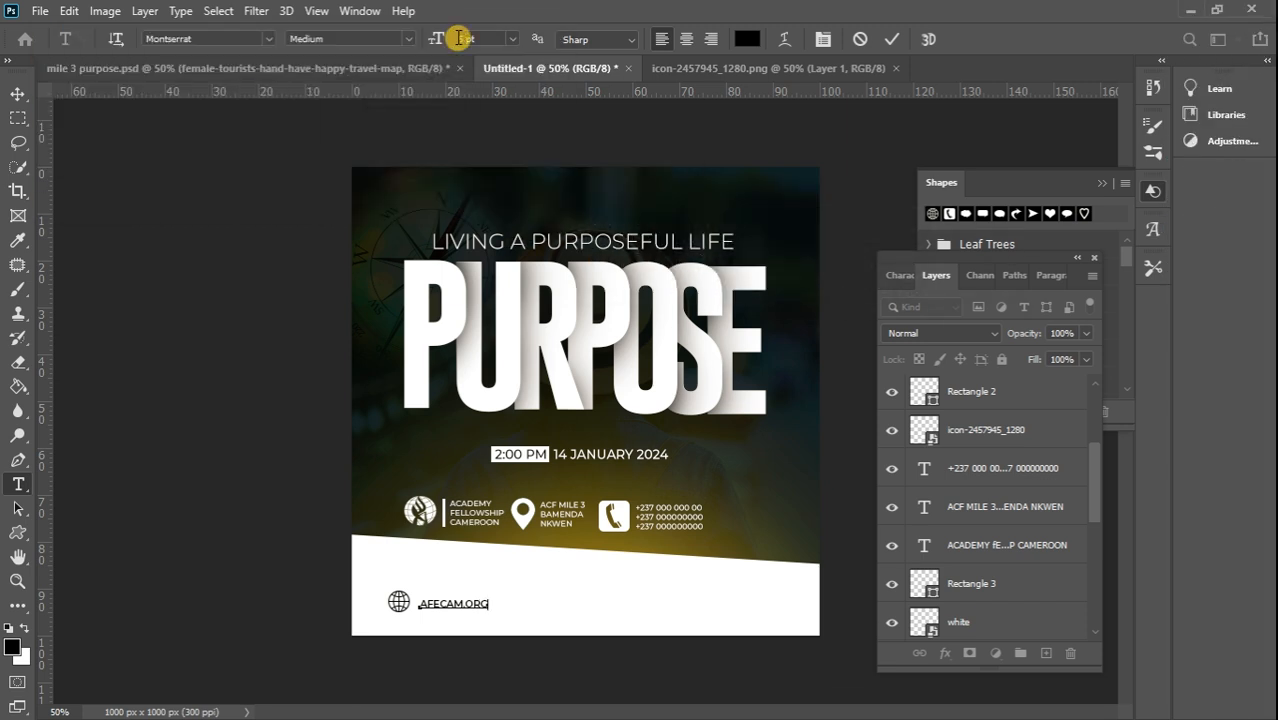
pyautogui.click(18, 93)
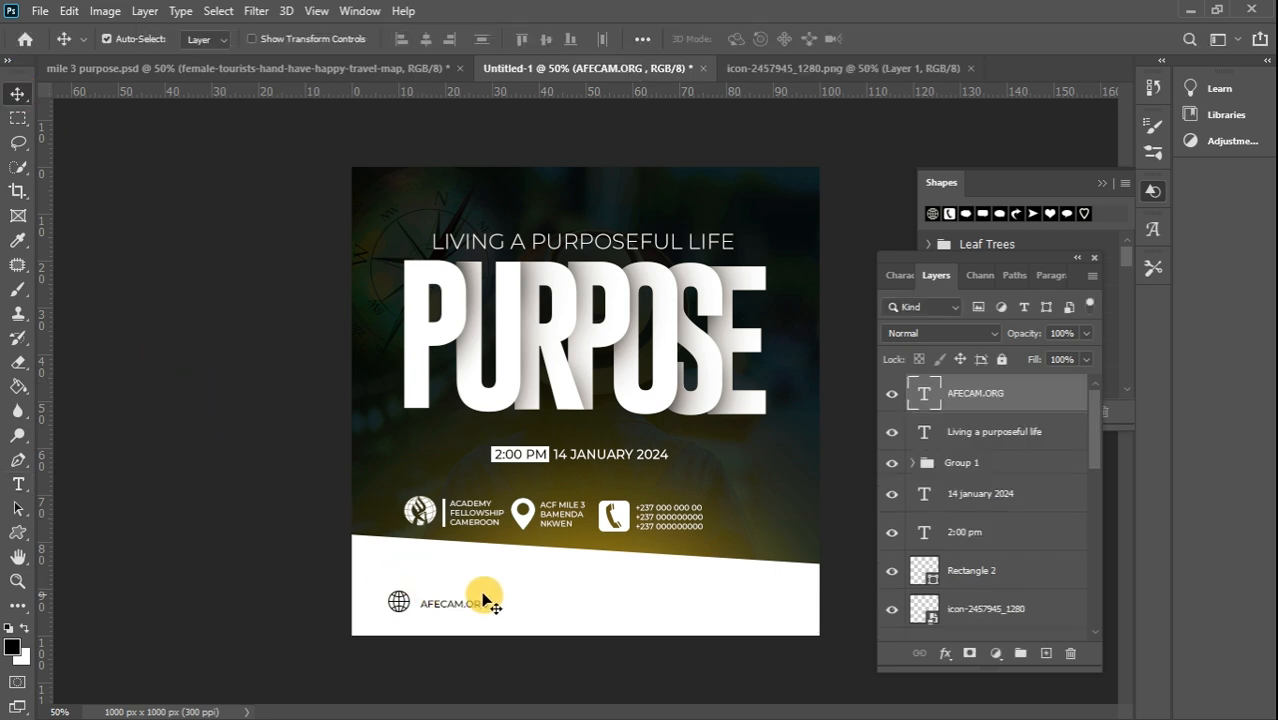
# - Set the font style of the AFECAM.ORG text to SemiBold
pyautogui.doubleClick(926, 395)
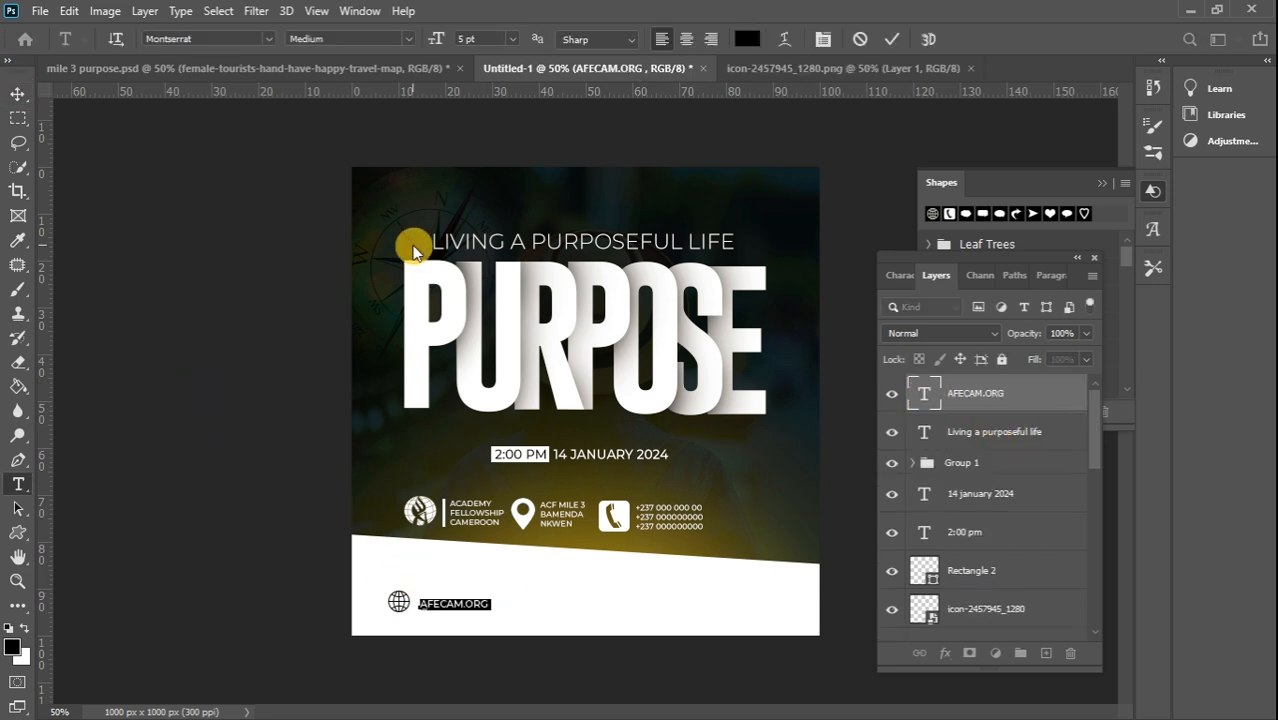
pyautogui.click(404, 38)
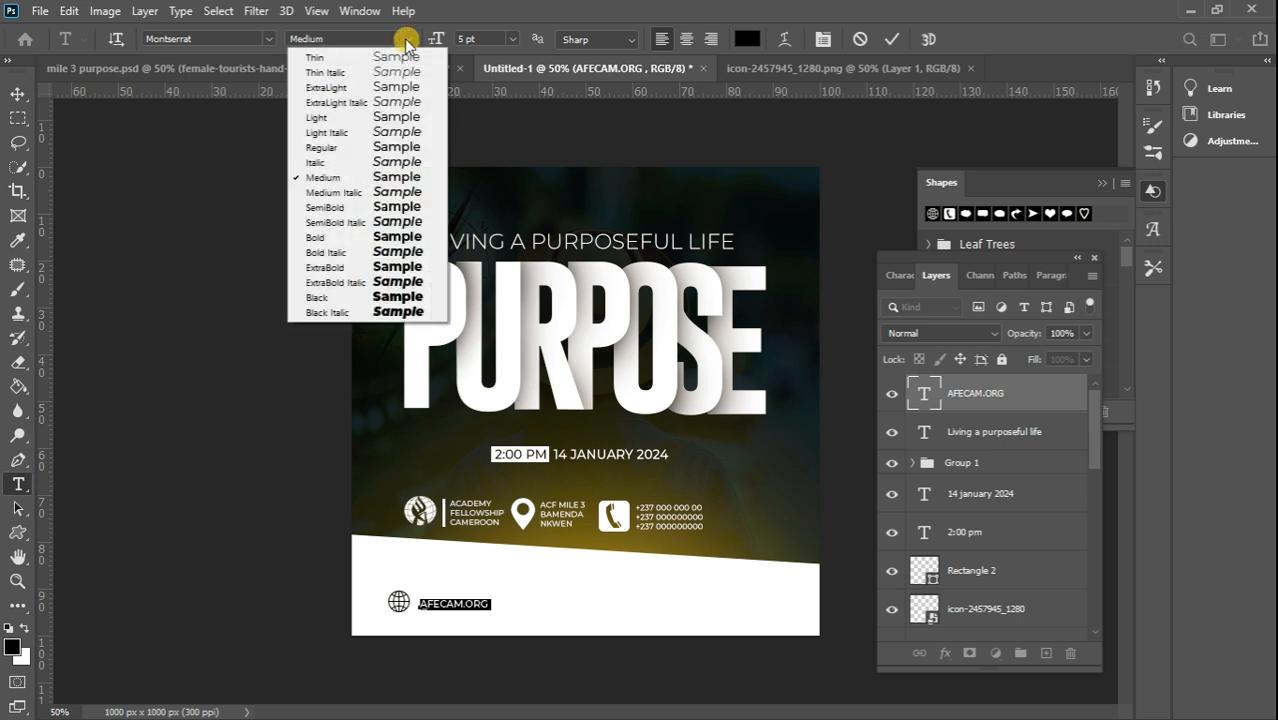
pyautogui.click(399, 191)
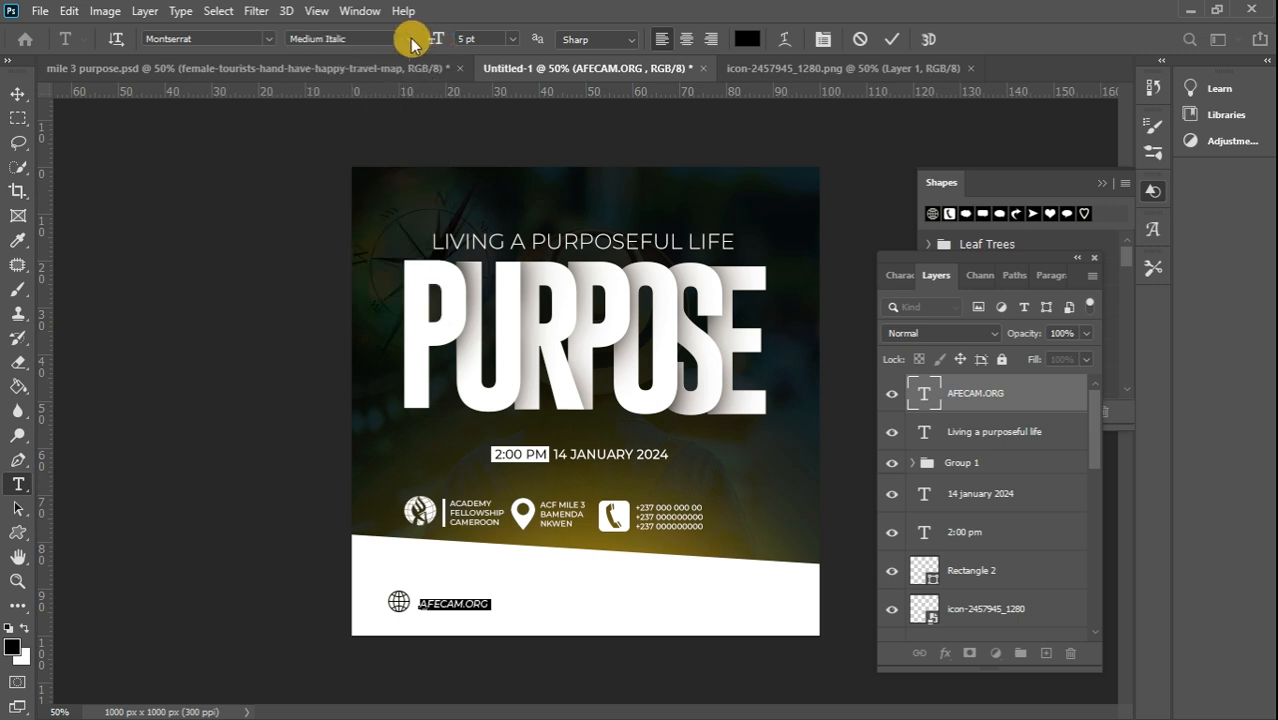
pyautogui.click(410, 38)
pyautogui.click(421, 207)
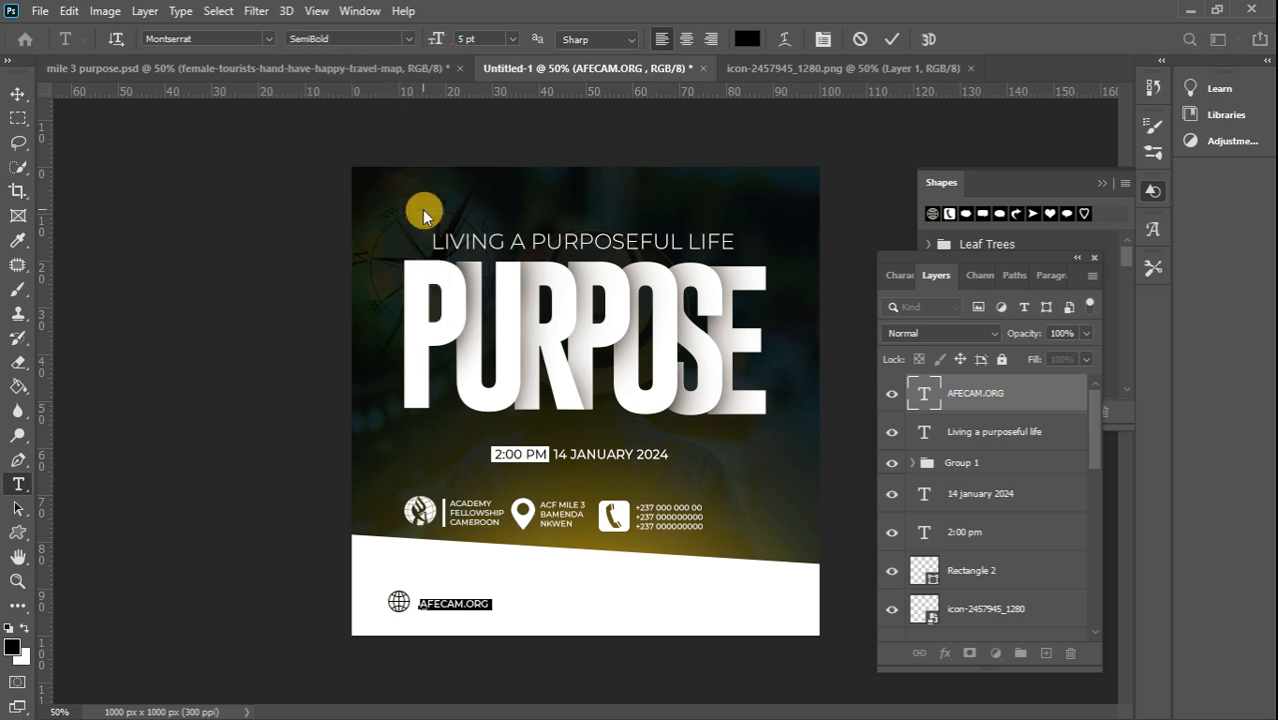
pyautogui.click(18, 94)
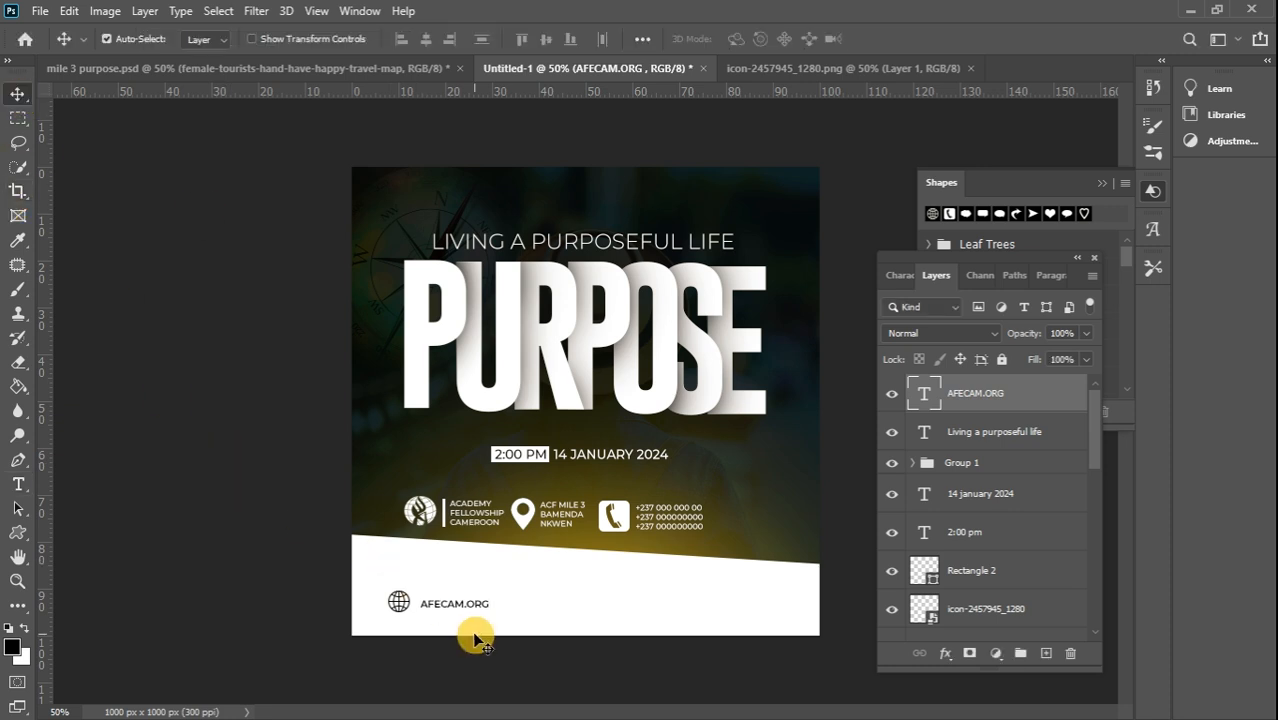
# - Scale the globe icon down to 75.82% and move the AFECAM.ORG text closer to it
pyautogui.moveTo(456, 608); pyautogui.dragTo(450, 607)
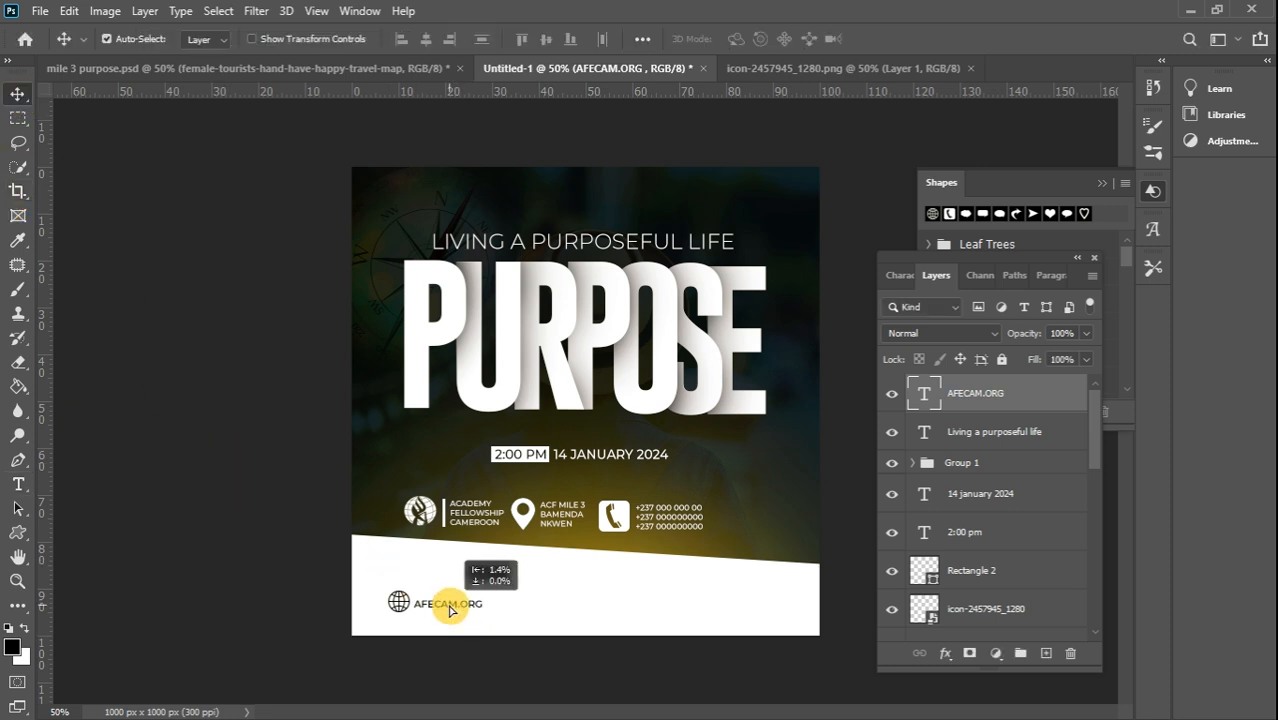
pyautogui.click(399, 601)
pyautogui.hotkey('ctrl', 't')
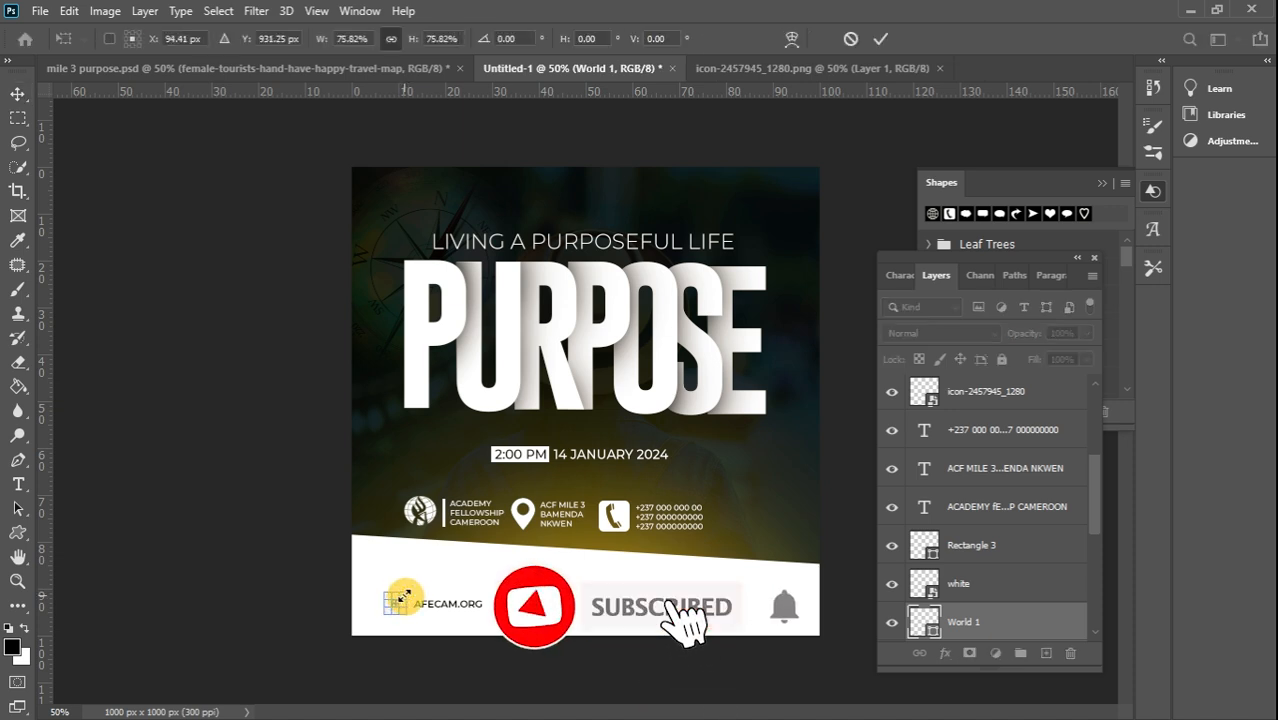
pyautogui.click(20, 94)
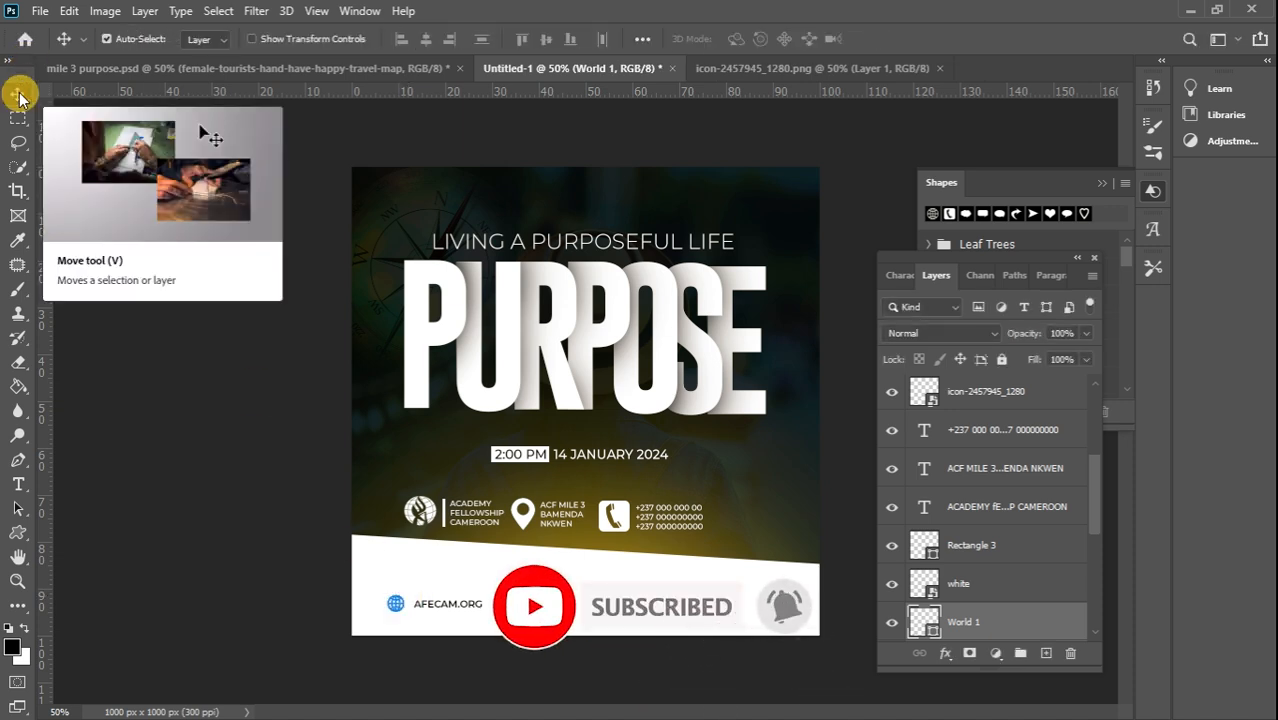
pyautogui.click(18, 118)
pyautogui.click(178, 288)
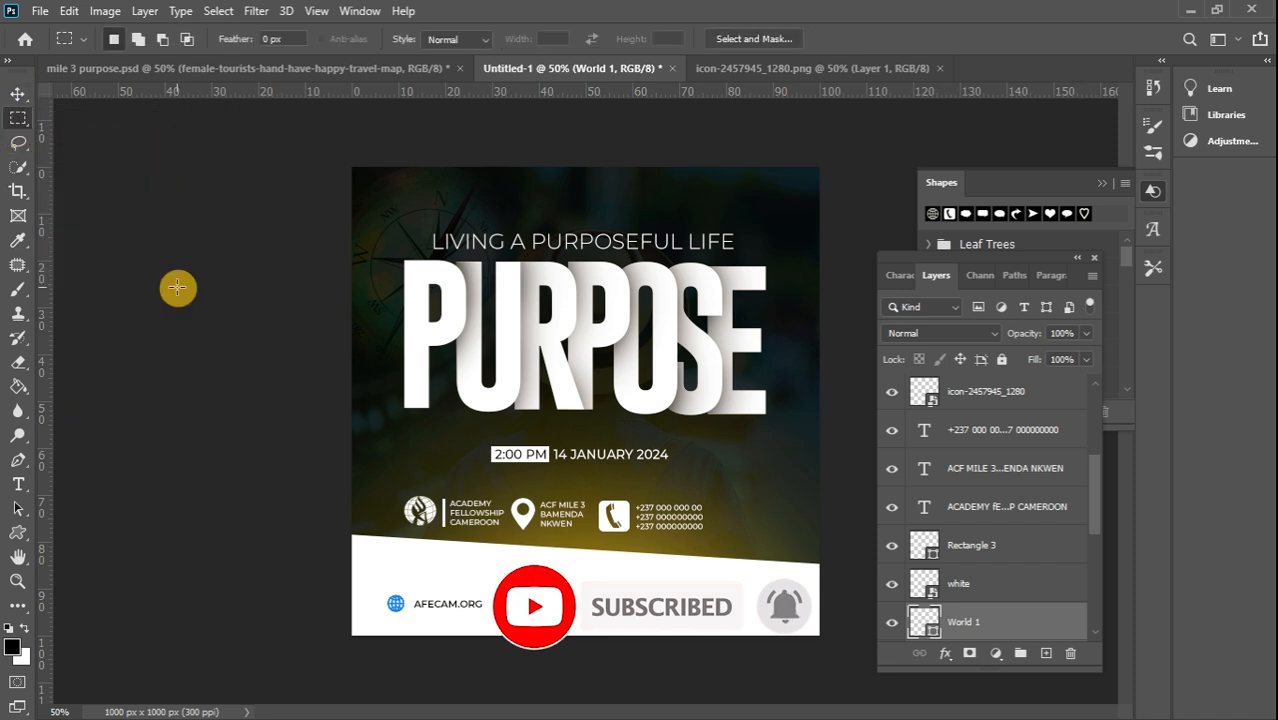
pyautogui.click(18, 94)
pyautogui.click(233, 273)
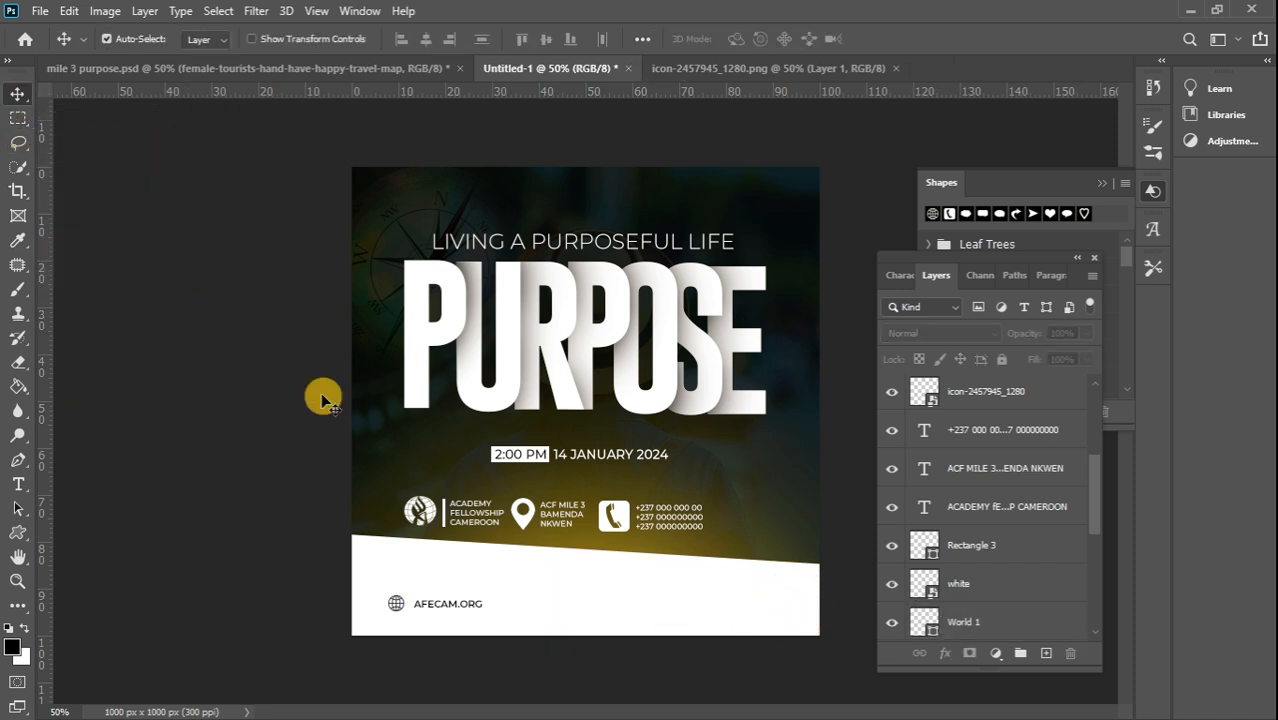
pyautogui.click(458, 601)
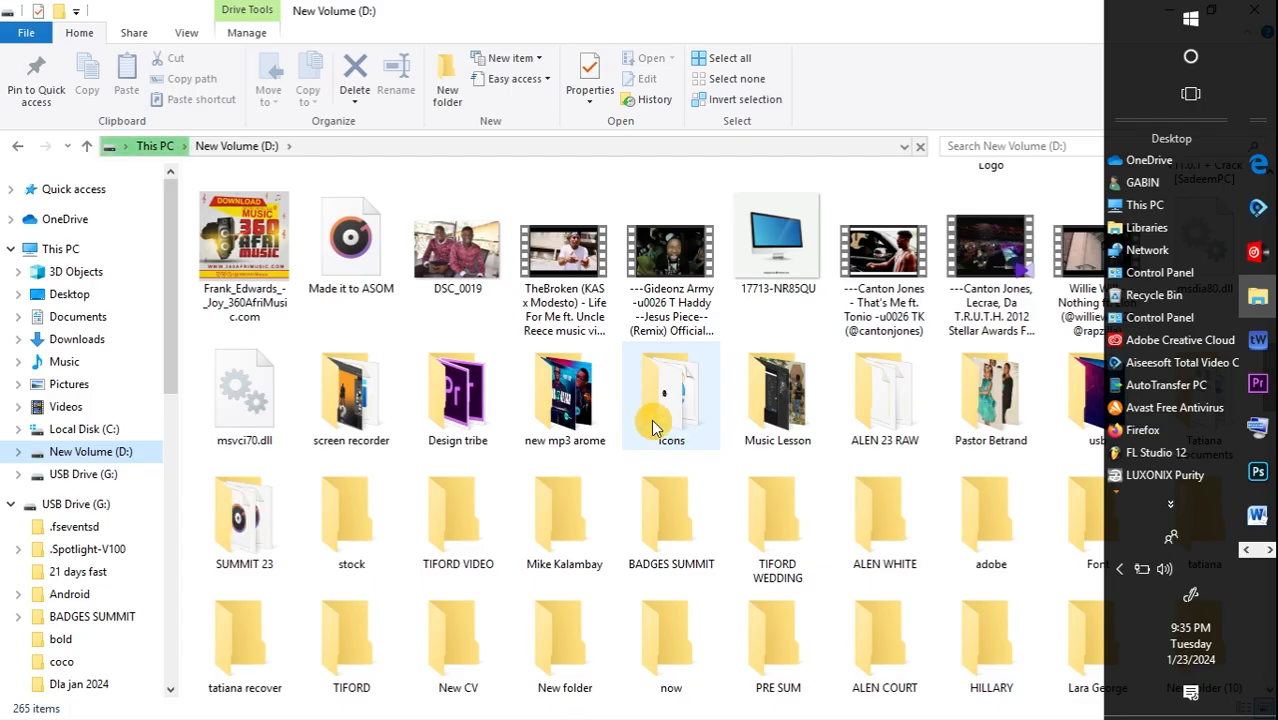
# - Place facebook-160 from the icons folder on drive D: into the flyer, scaled to 1.00% and positioned right of AFECAM.ORG
pyautogui.doubleClick(668, 430)
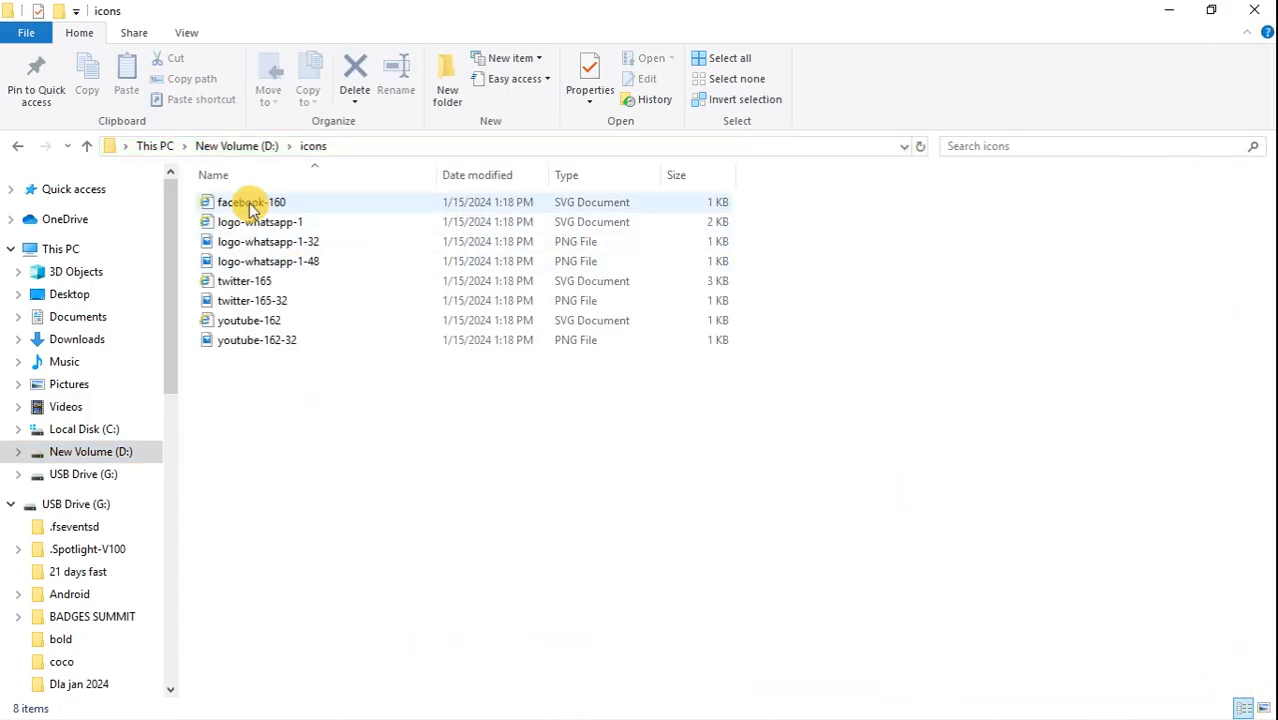
pyautogui.moveTo(253, 207); pyautogui.dragTo(522, 579)
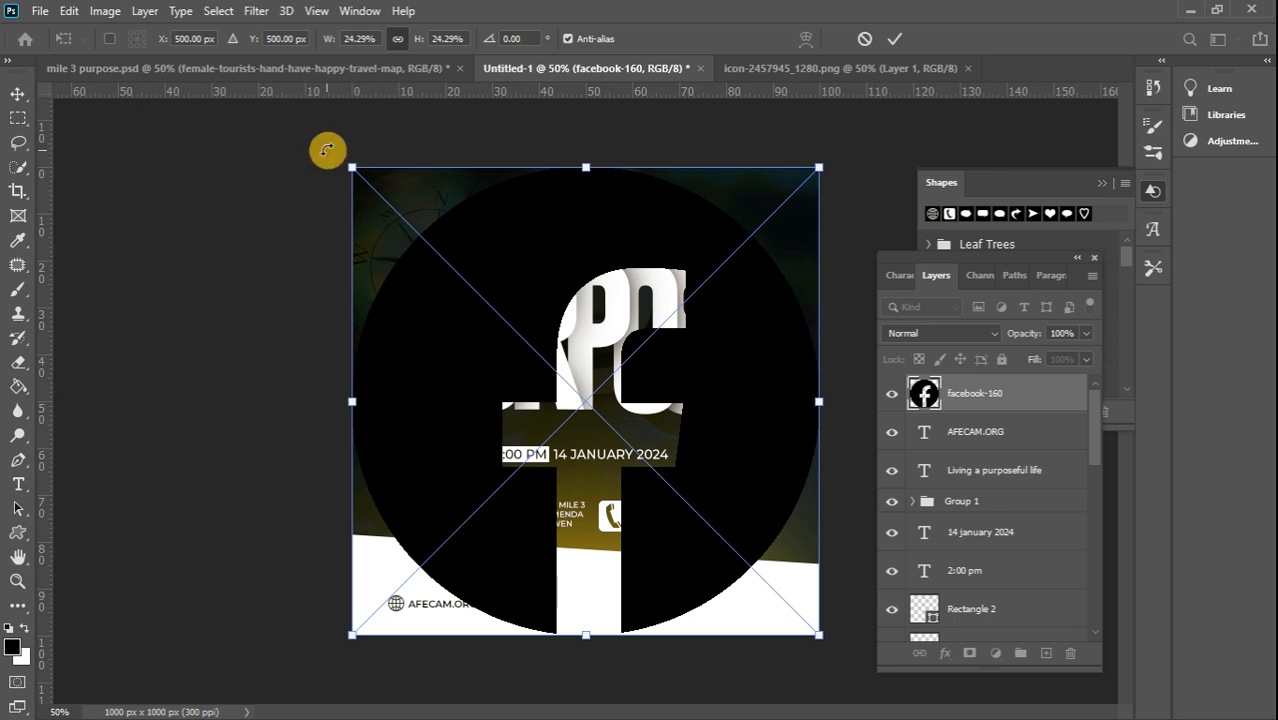
pyautogui.moveTo(348, 165); pyautogui.dragTo(507, 612)
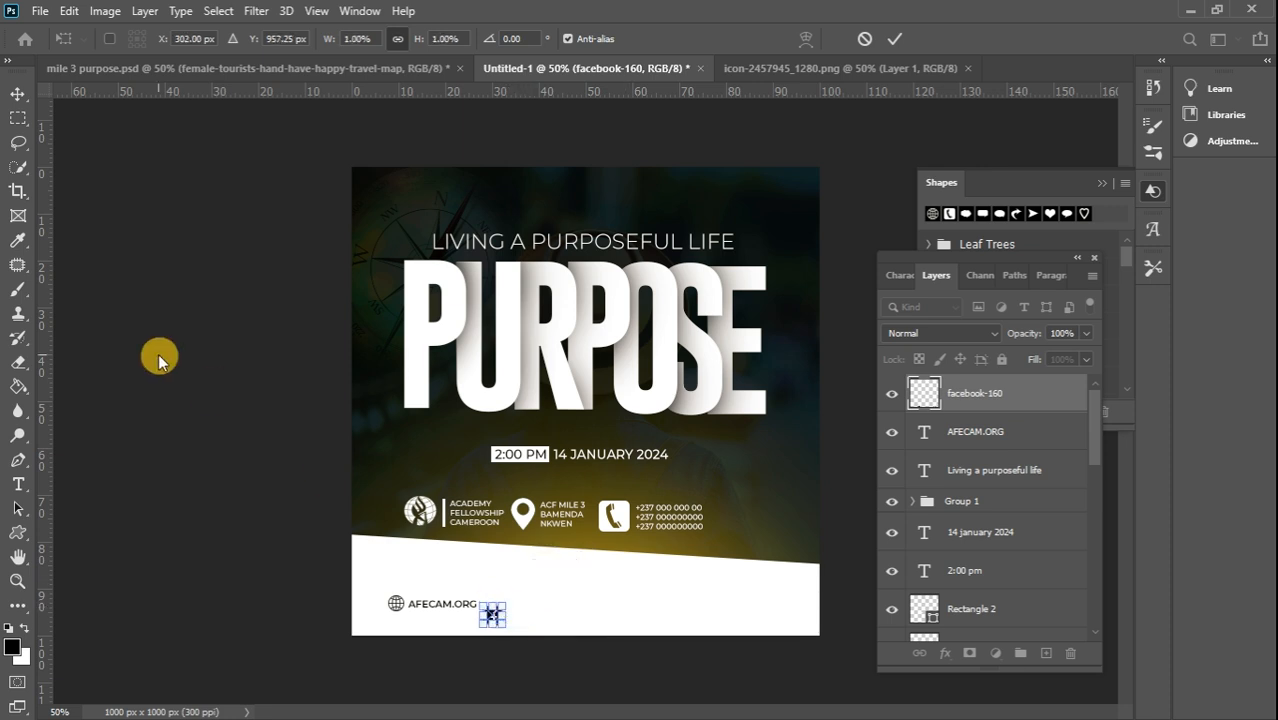
pyautogui.click(18, 97)
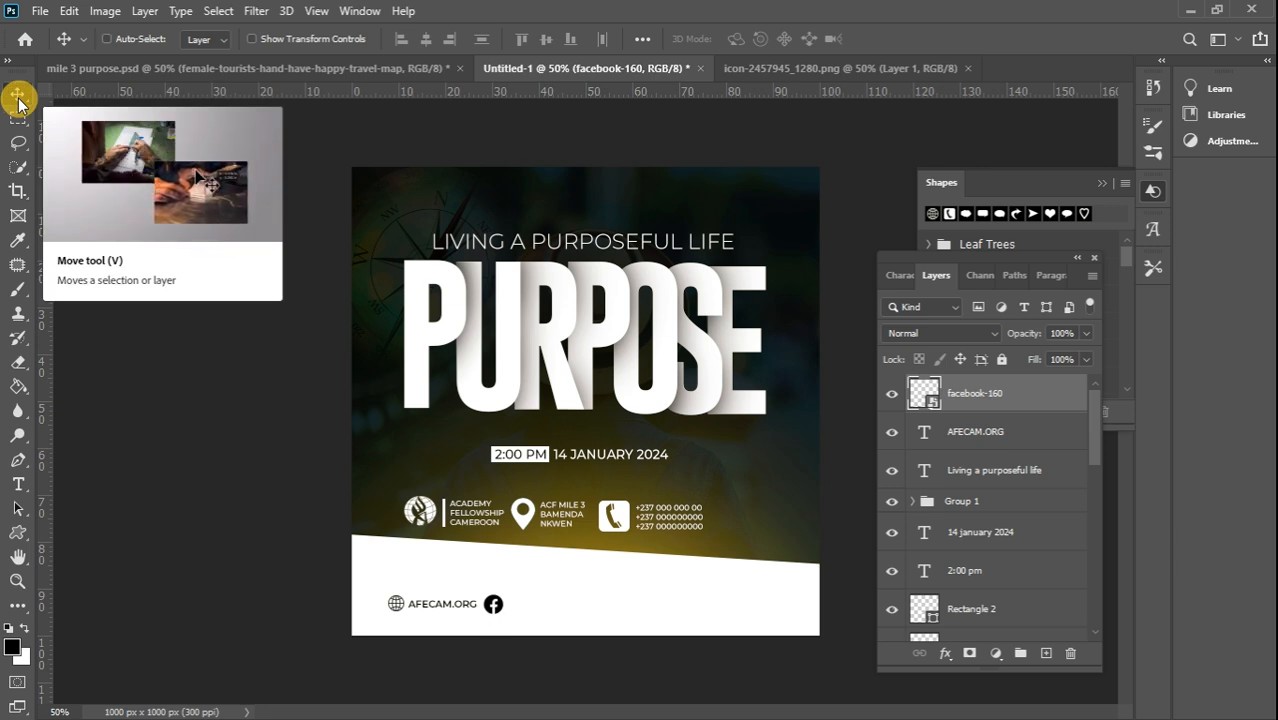
# - Scale the Facebook icon down to 0.92% and keep it just to the right of AFECAM.ORG
pyautogui.hotkey('ctrl', 't')
pyautogui.moveTo(503, 591); pyautogui.dragTo(497, 597)
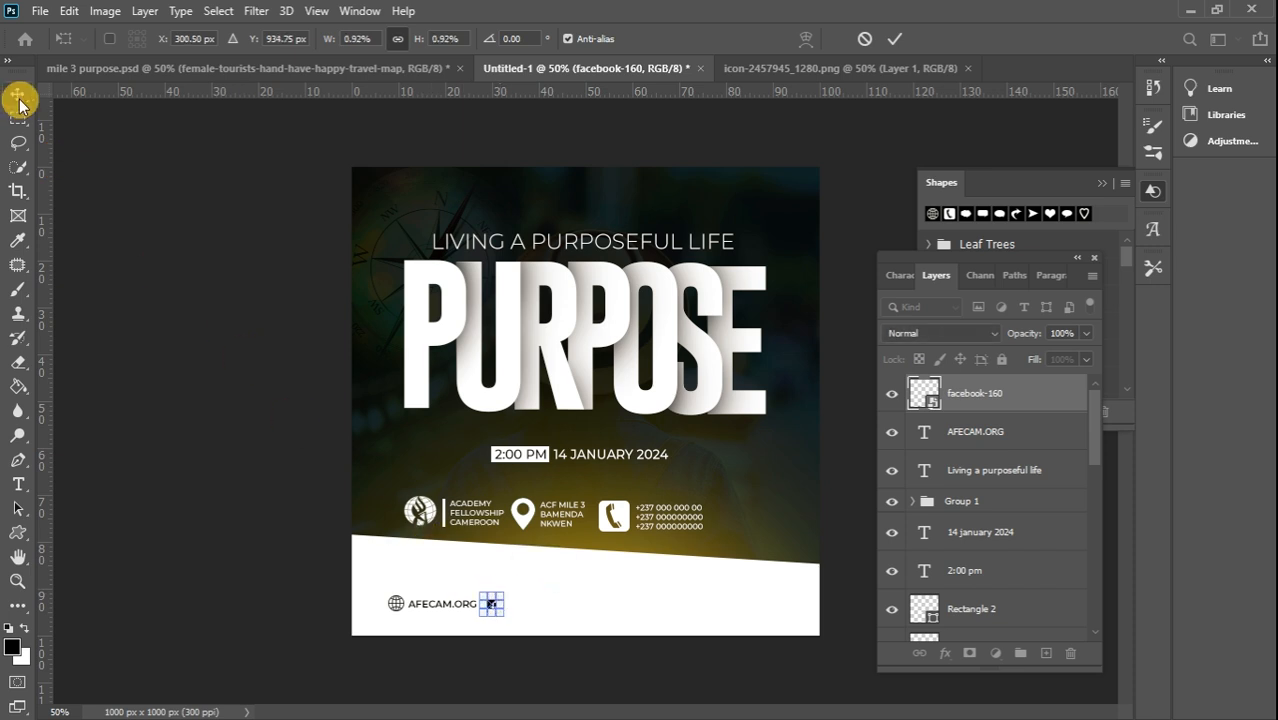
pyautogui.click(18, 94)
# - Duplicate the AFECAM.ORG text to the right of the Facebook icon and change the copy to "ACADEMY FELLOWSHIP CAMEROON"
pyautogui.click(443, 605)
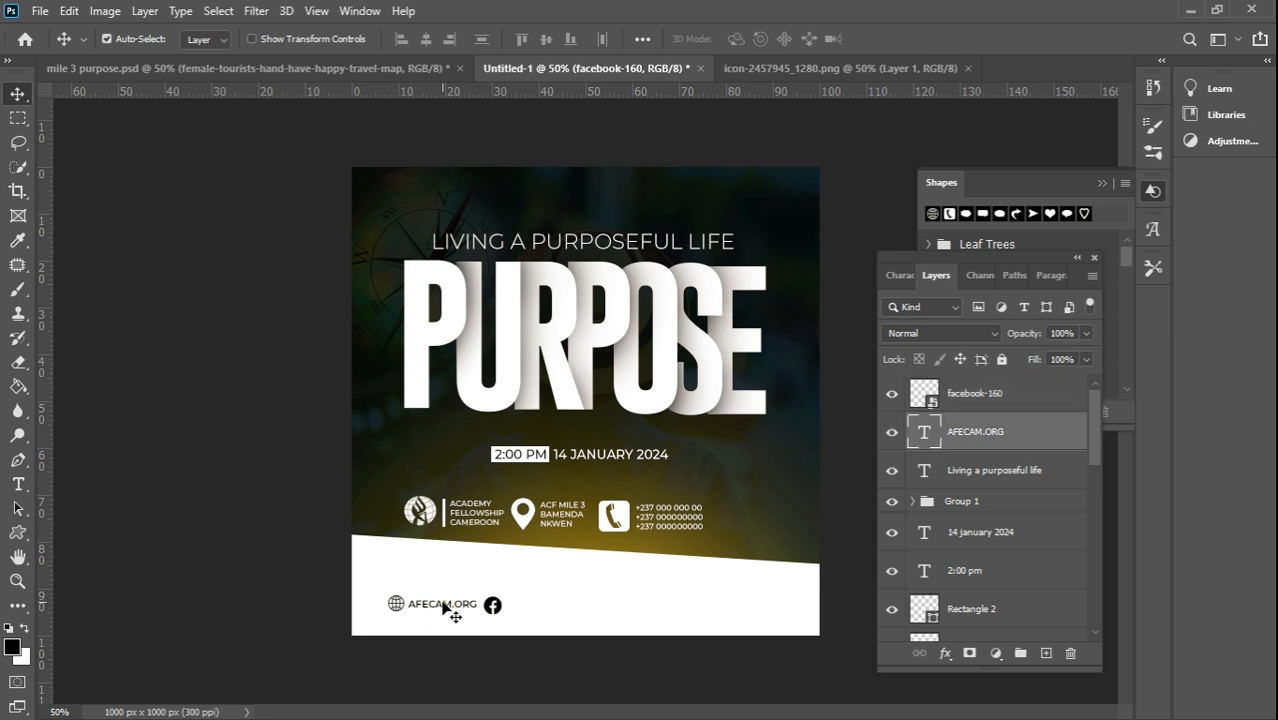
pyautogui.hotkey('ctrl', 'j')
pyautogui.moveTo(446, 608); pyautogui.dragTo(541, 604)
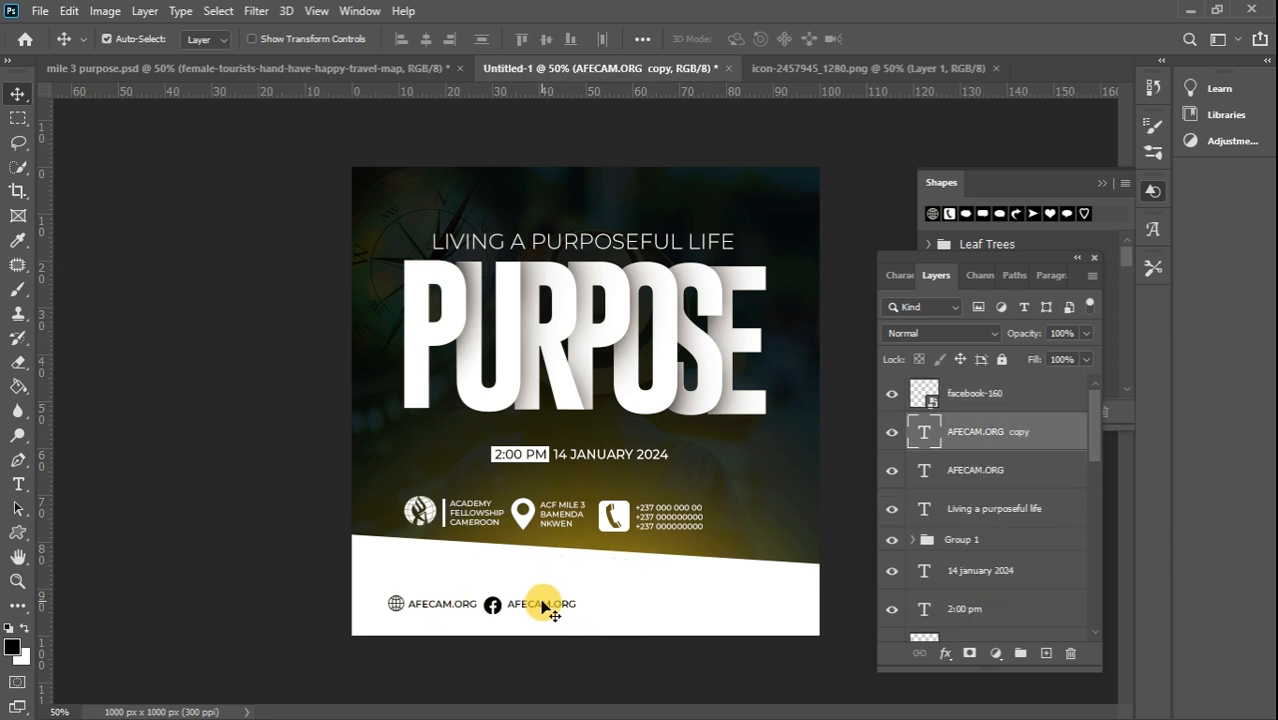
pyautogui.doubleClick(541, 603)
pyautogui.write('ADEMY FELLOWSHIP')
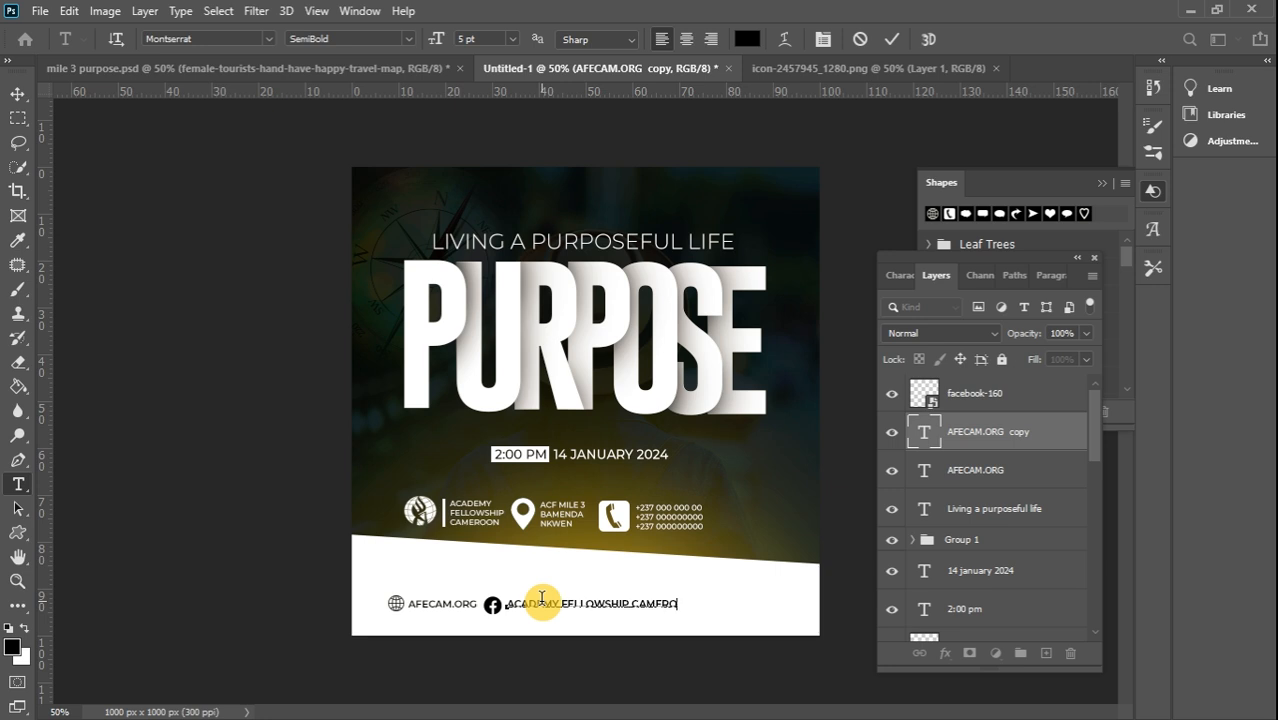
pyautogui.click(18, 94)
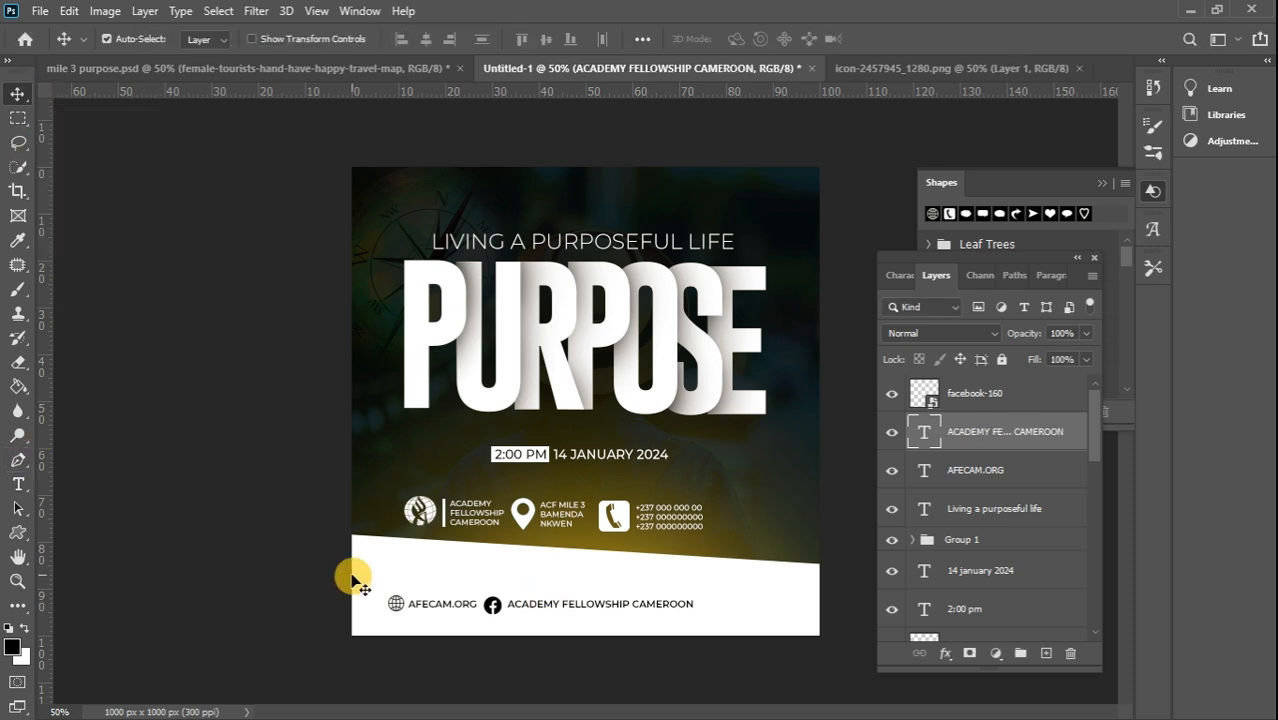
# - Tighten the letter spacing of the ACADEMY FELLOWSHIP CAMEROON text and nudge it left, closer to the Facebook icon
pyautogui.doubleClick(583, 603)
pyautogui.hotkey('alt', 'Left')
pyautogui.hotkey('alt', 'Left')
pyautogui.hotkey('alt', 'Left')
pyautogui.hotkey('alt', 'Left')
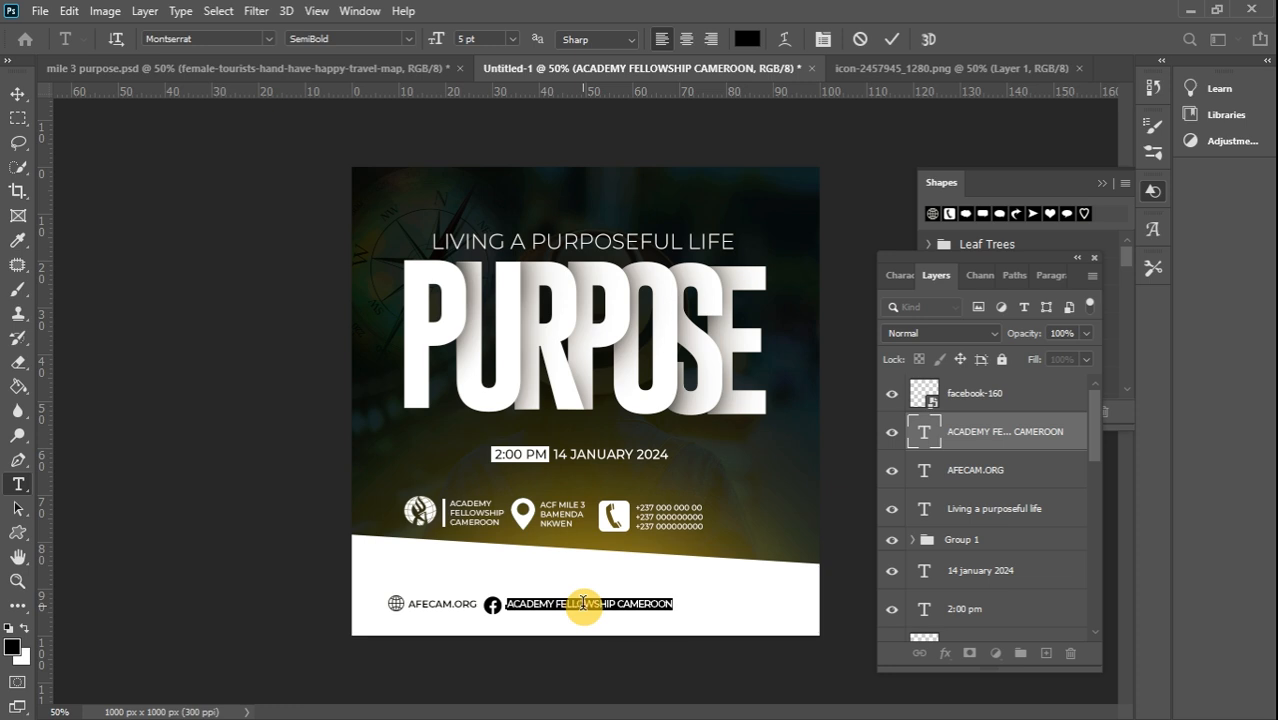
pyautogui.hotkey('alt', 'Right')
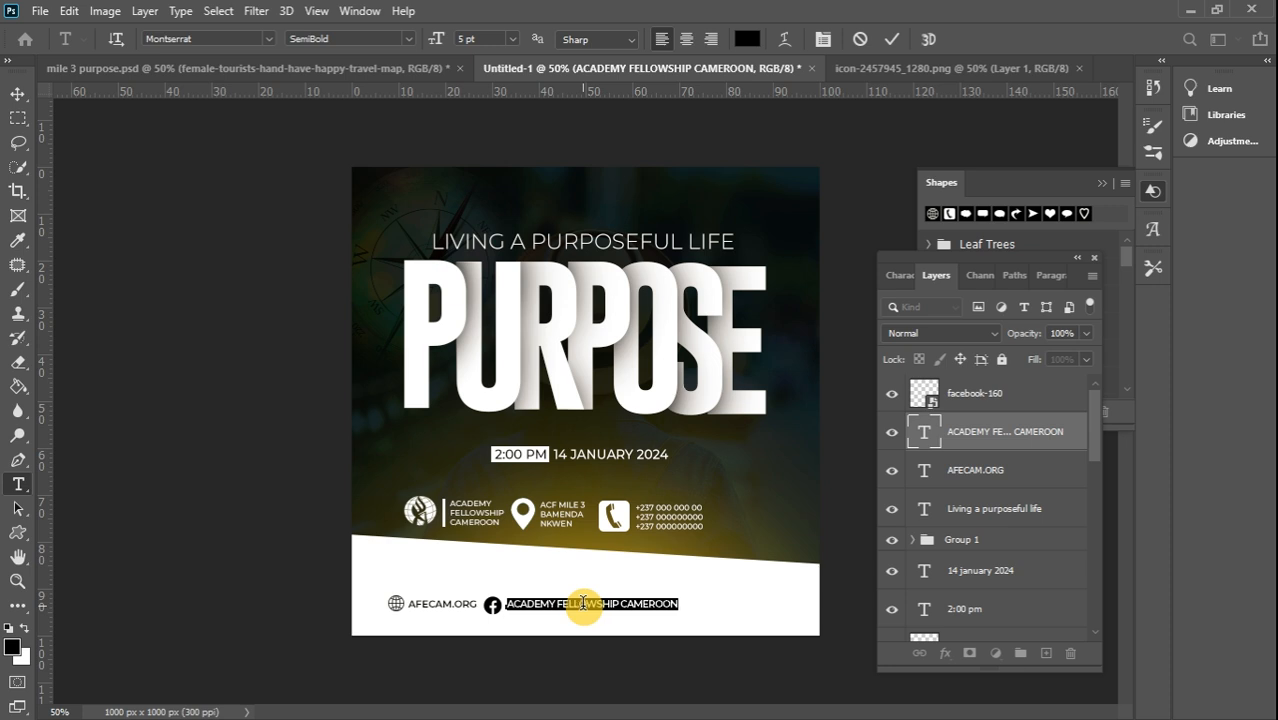
pyautogui.click(18, 93)
pyautogui.press('Left')
pyautogui.press('Left')
pyautogui.press('Left')
pyautogui.press('Left')
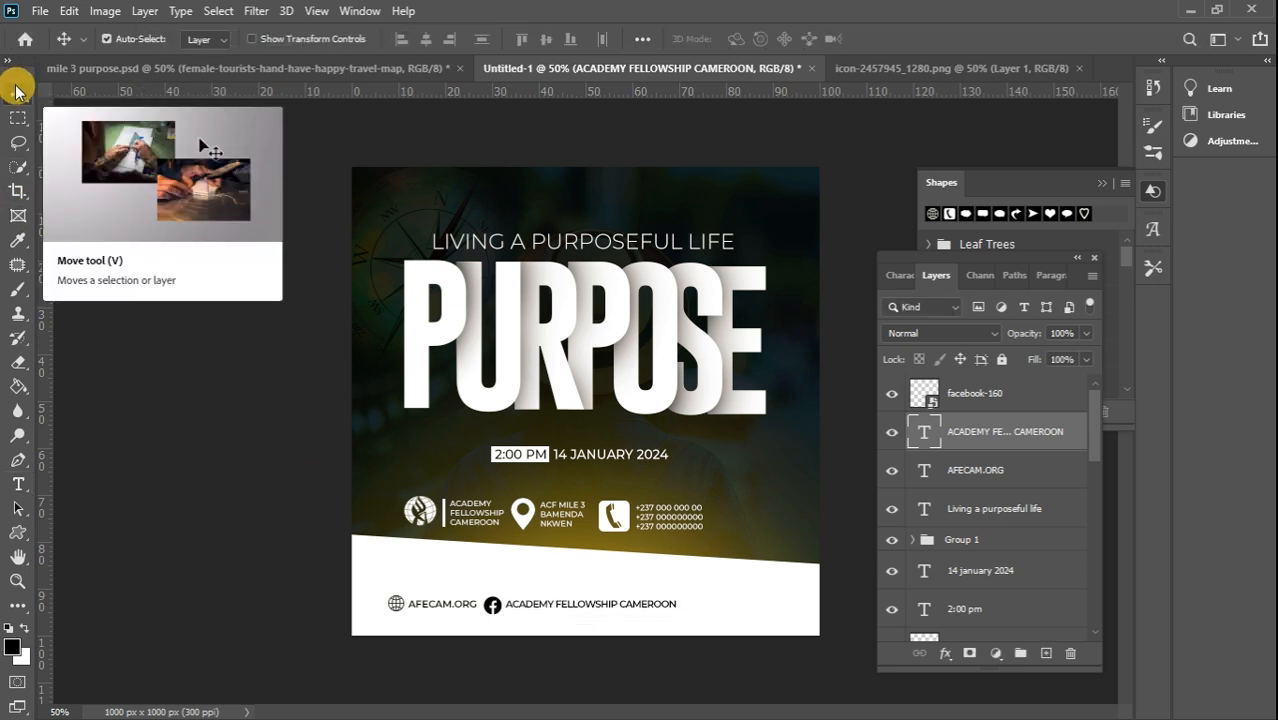
# - Place youtube-162-32 from the icons folder on drive D: to the right of ACADEMY FELLOWSHIP CAMEROON, scaled to 38.25%
pyautogui.moveTo(1262, 362)
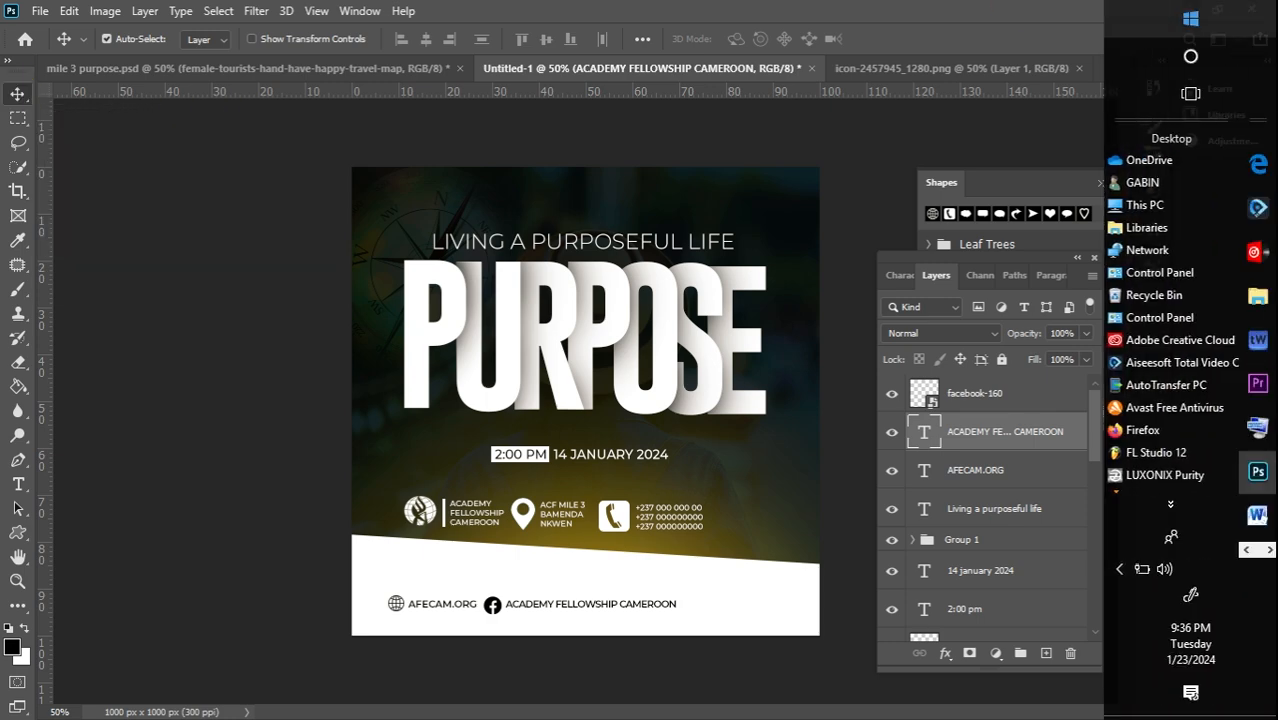
pyautogui.click(1255, 296)
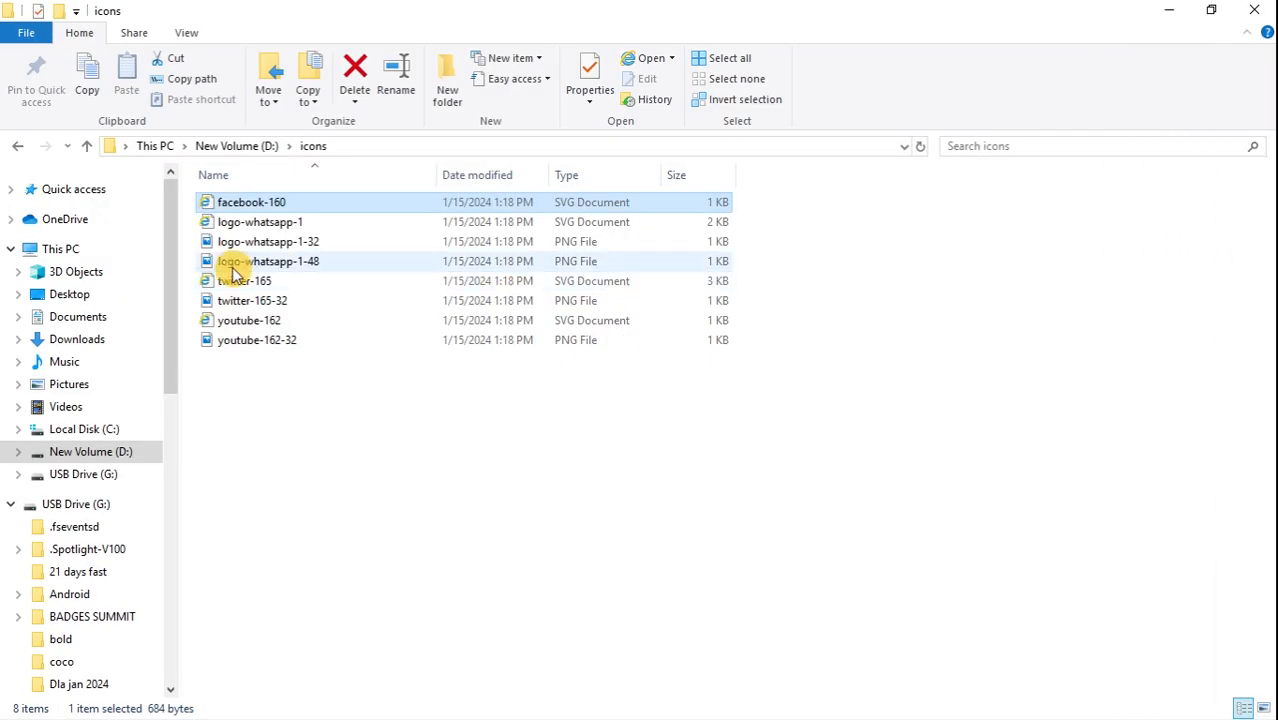
pyautogui.moveTo(243, 346); pyautogui.dragTo(711, 582)
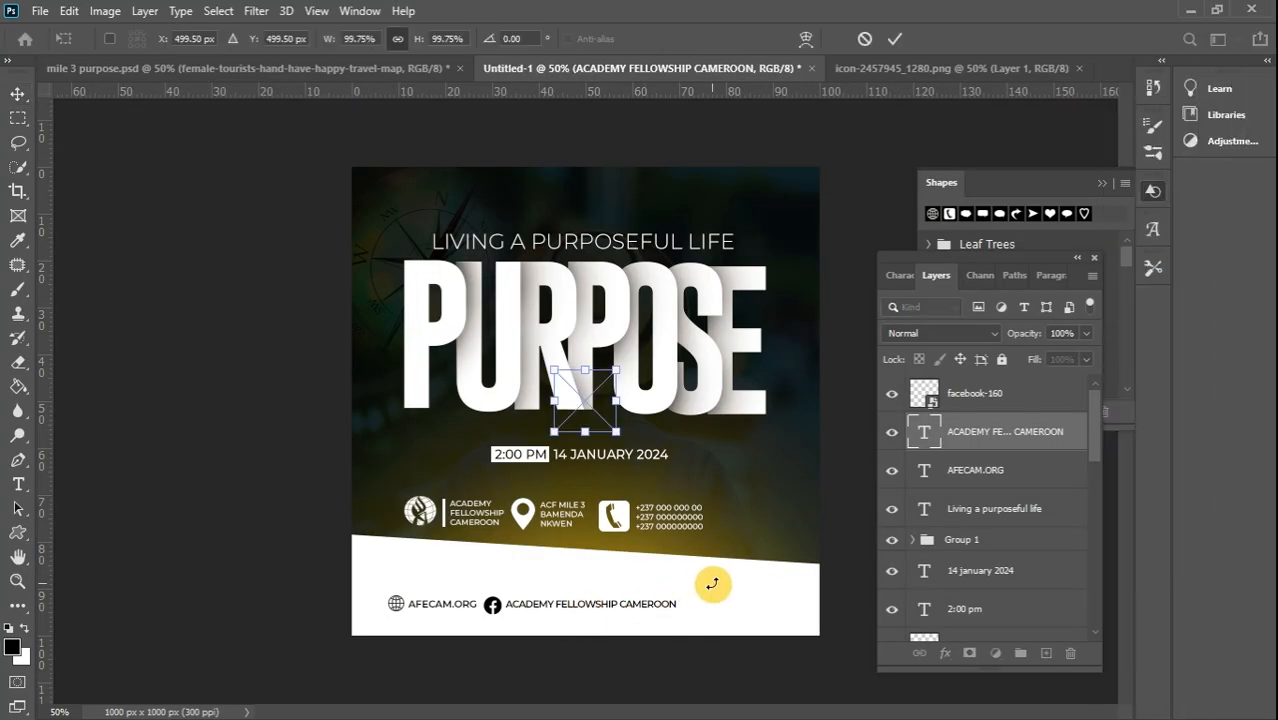
pyautogui.moveTo(586, 397); pyautogui.dragTo(699, 607)
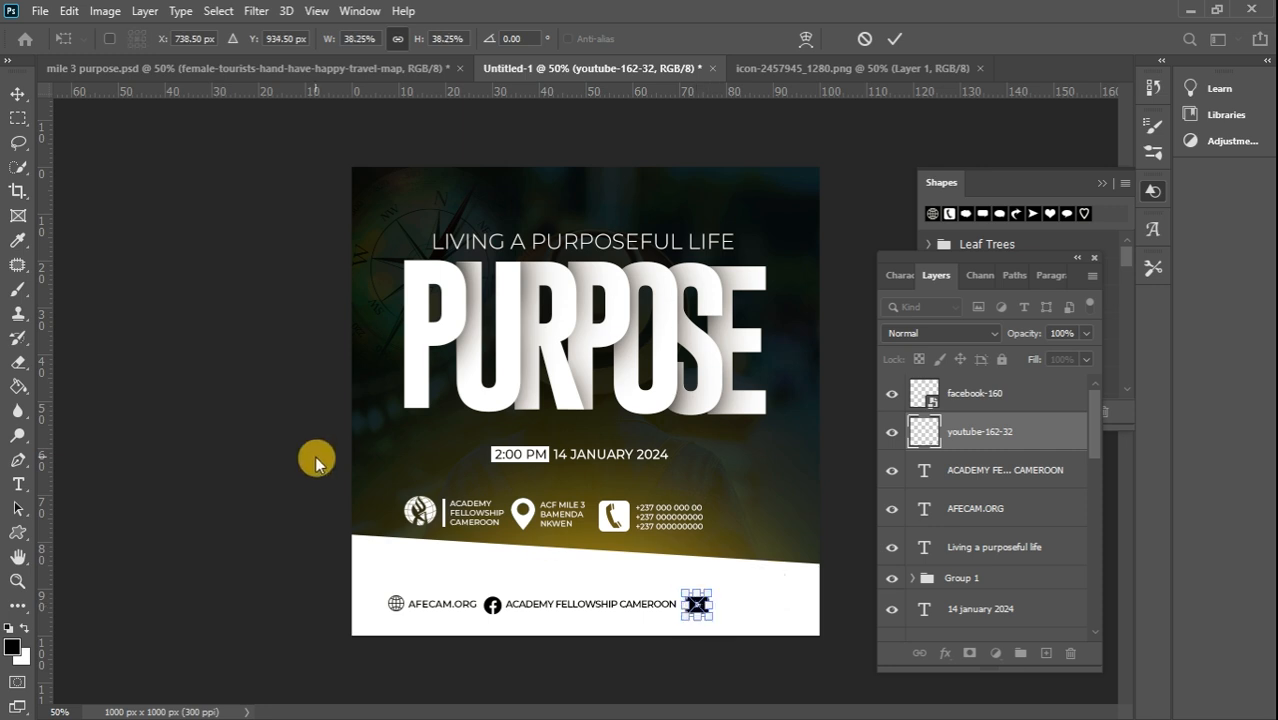
pyautogui.click(17, 94)
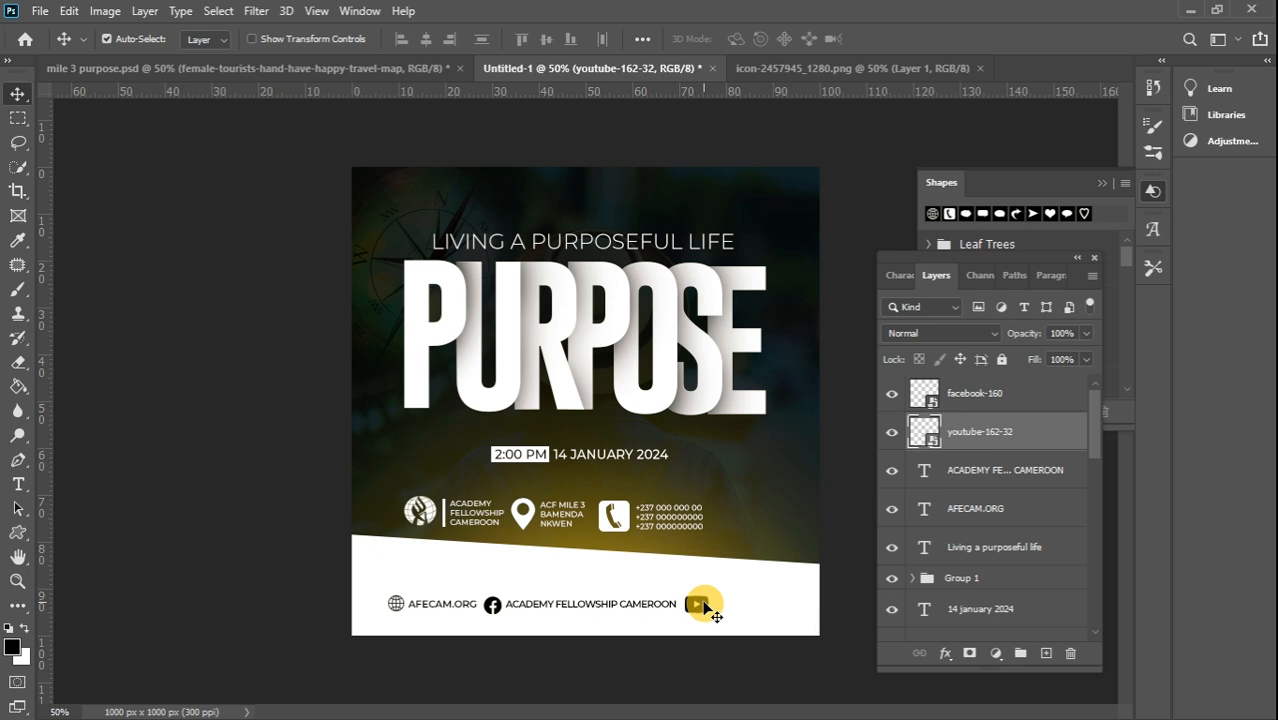
# - Duplicate the AFECAM.ORG text to the right of the YouTube icon and change the copy to "AFECAM.TV"
pyautogui.click(430, 608)
pyautogui.moveTo(430, 610); pyautogui.dragTo(736, 605)
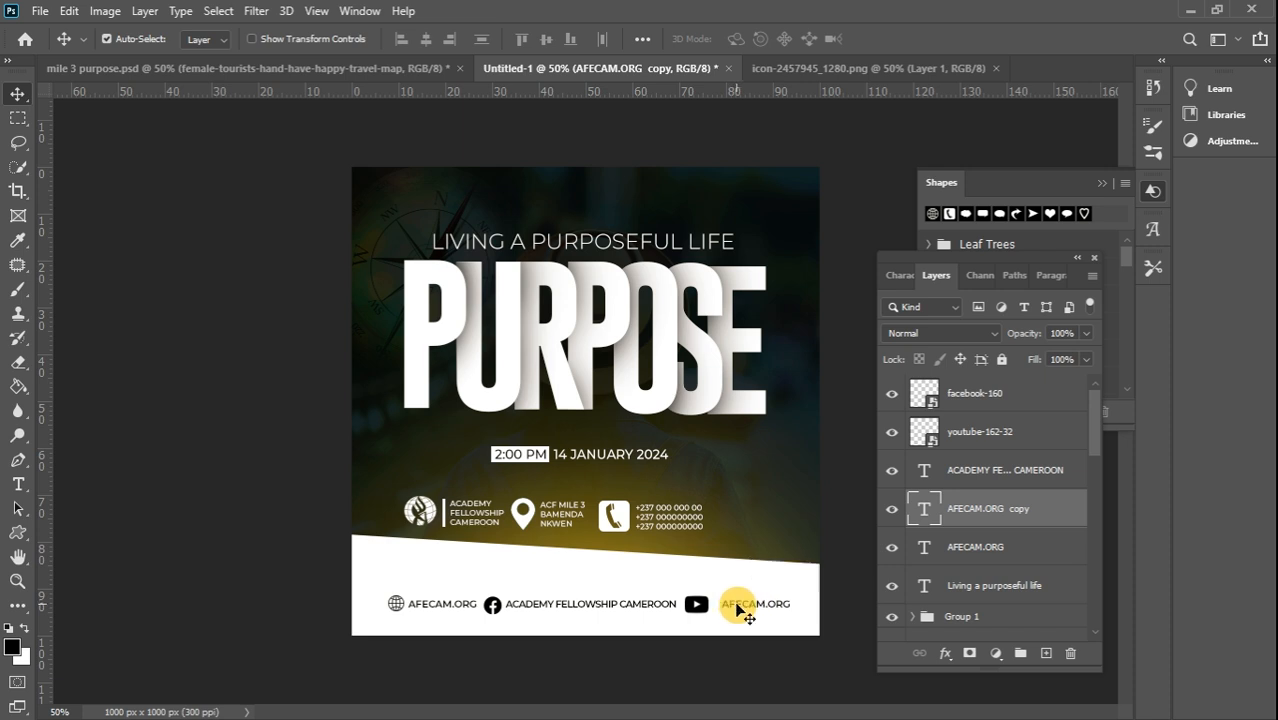
pyautogui.hotkey('shift', 'Left')
pyautogui.hotkey('shift', 'Left')
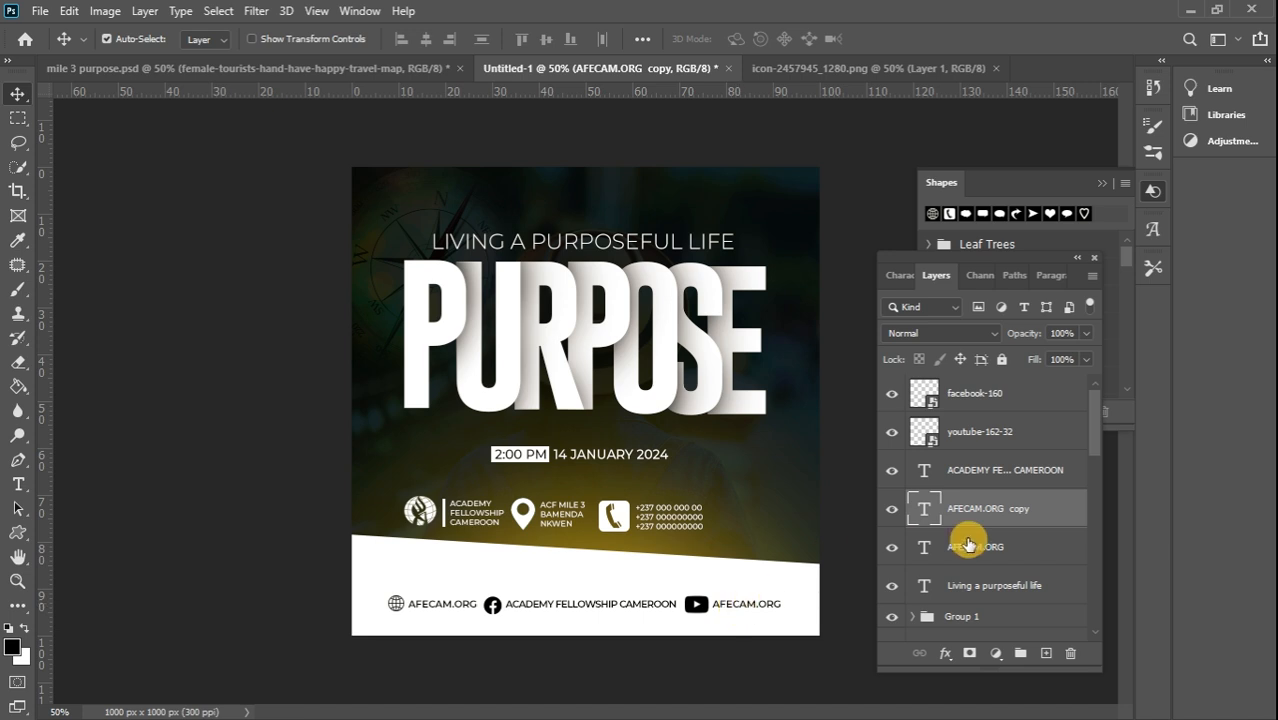
pyautogui.doubleClick(930, 512)
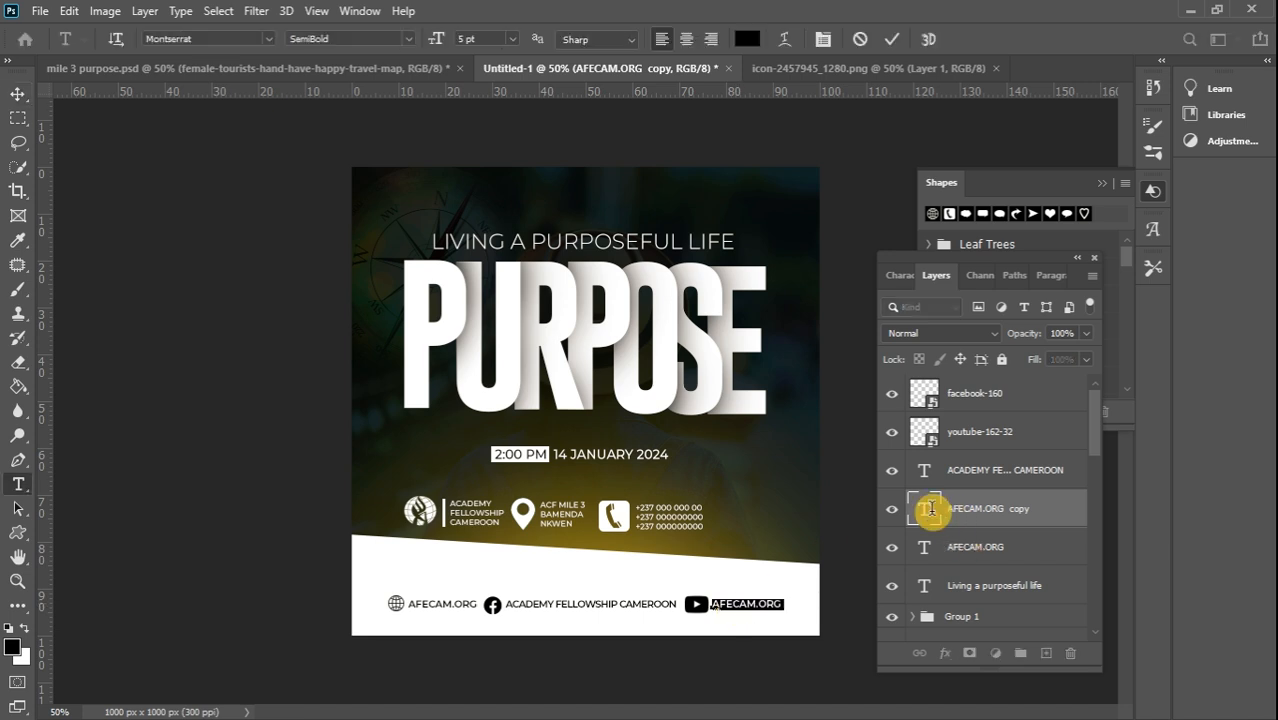
pyautogui.click(790, 603)
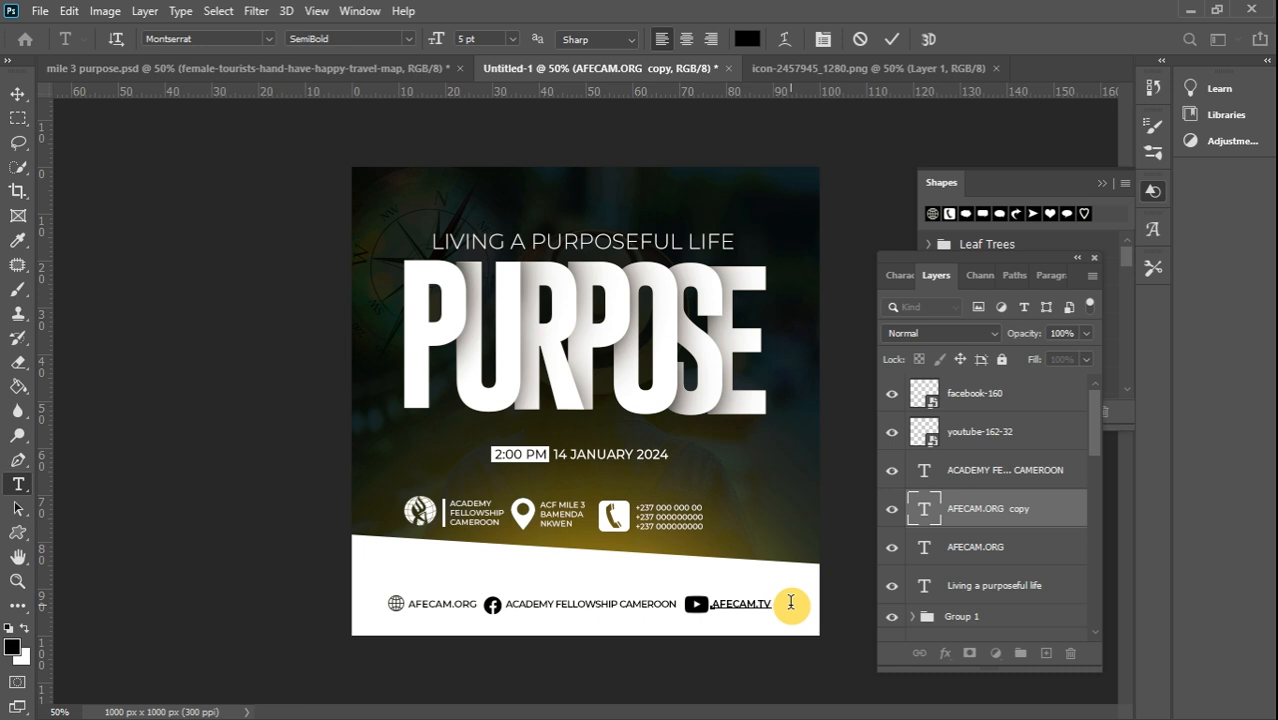
pyautogui.click(18, 94)
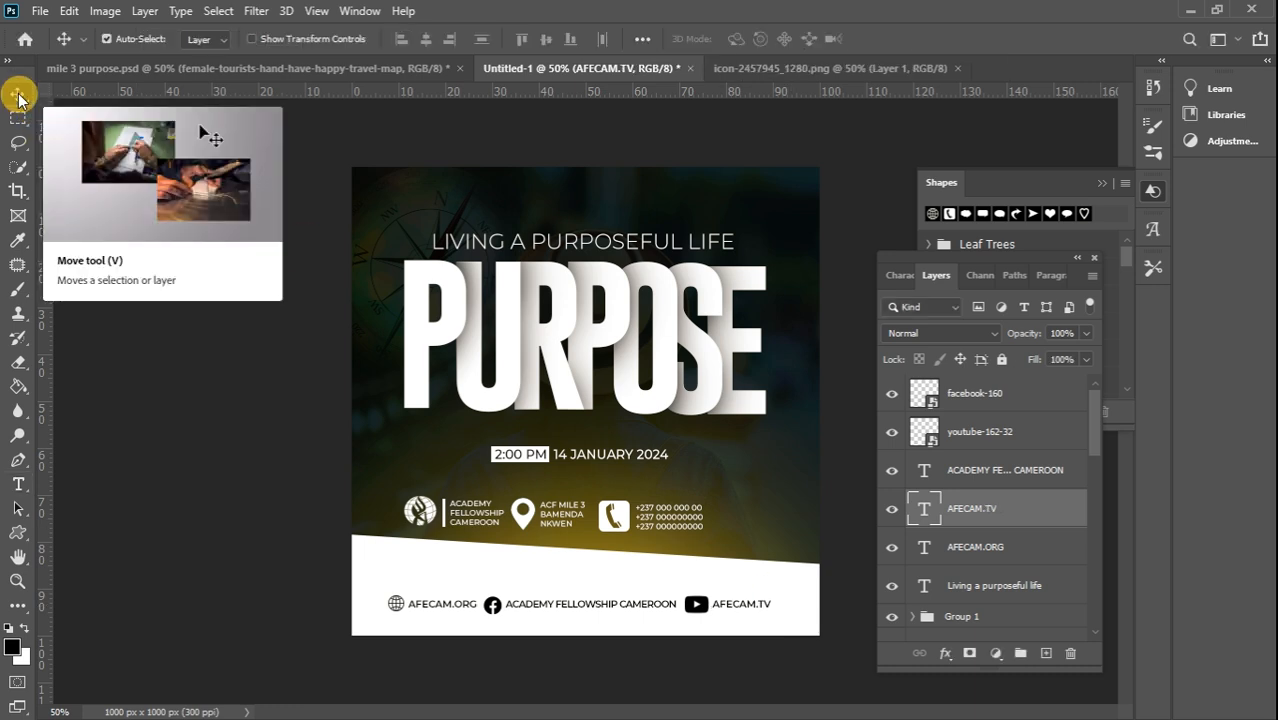
# - Enlarge the compass image on layer 46556 to about 161% and reposition it behind the left part of the PURPOSE title
pyautogui.click(388, 240)
pyautogui.hotkey('ctrl', 't')
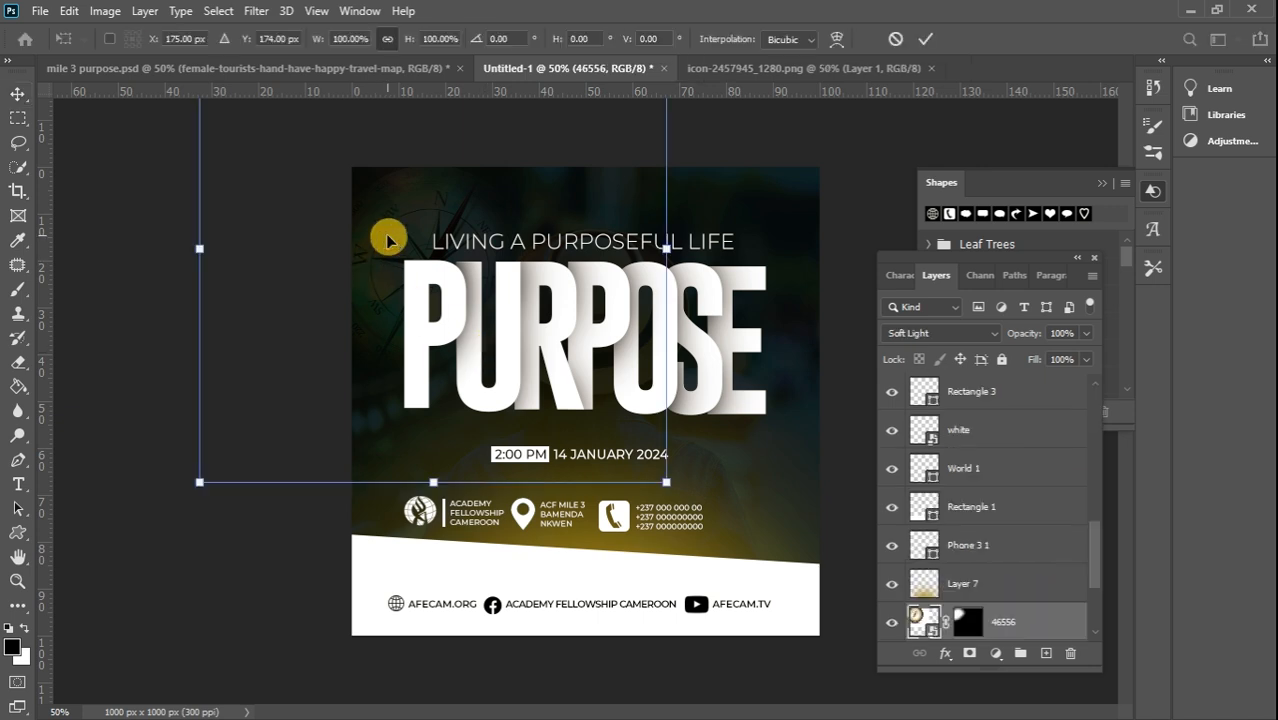
pyautogui.moveTo(199, 481); pyautogui.dragTo(14, 695)
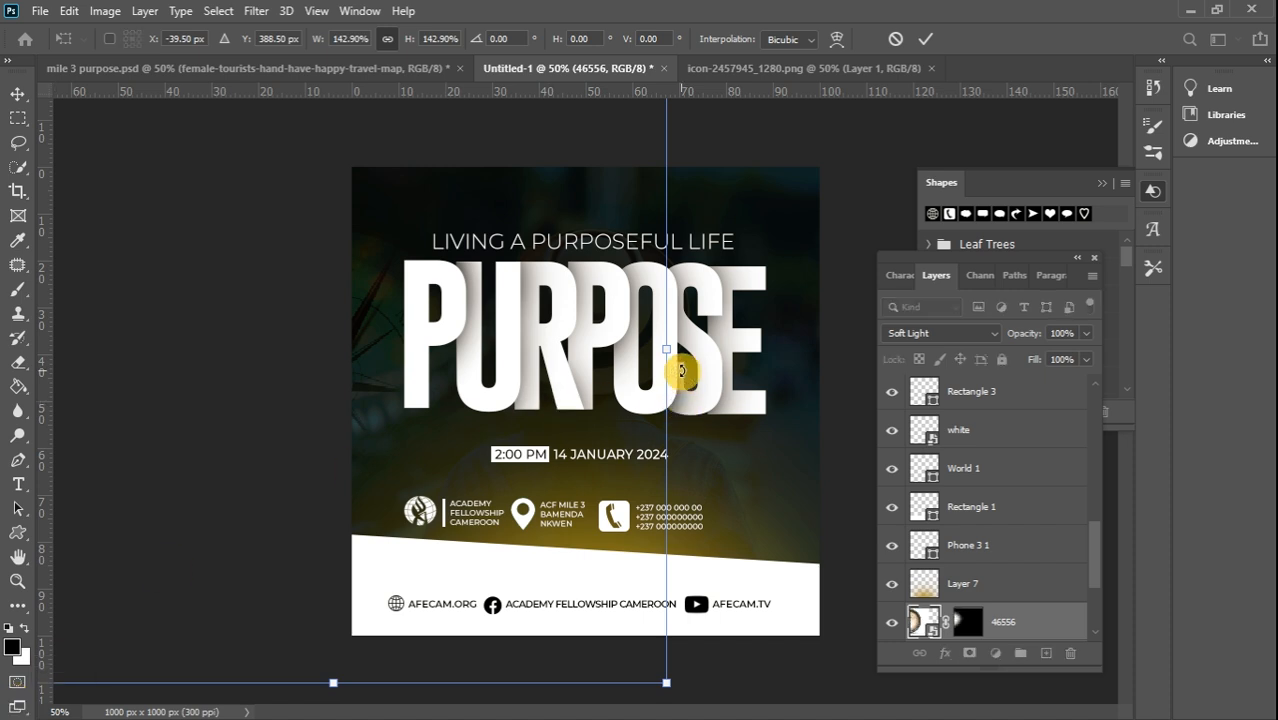
pyautogui.moveTo(668, 351); pyautogui.dragTo(756, 288)
pyautogui.moveTo(386, 361); pyautogui.dragTo(391, 314)
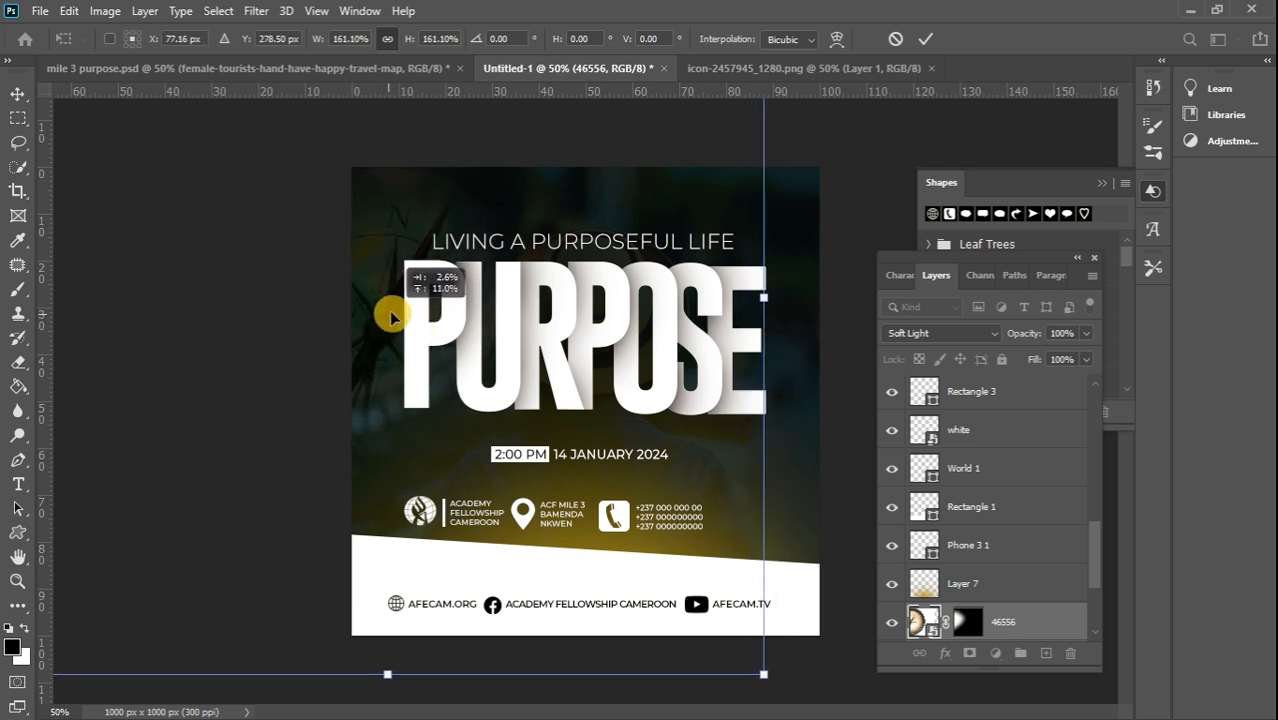
pyautogui.click(18, 93)
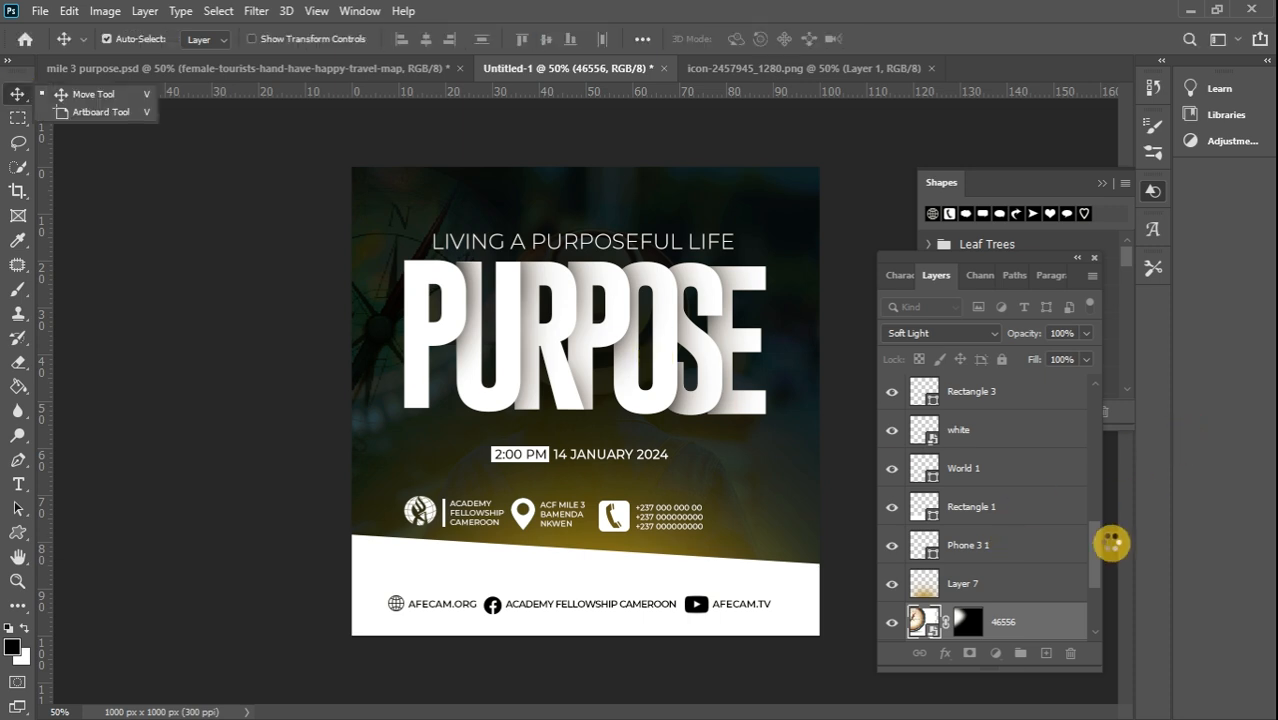
# - Group all layers above the Background and convert the group to a smart object
pyautogui.scroll(-2, 1094, 558)
pyautogui.scroll(10, 1093, 553)
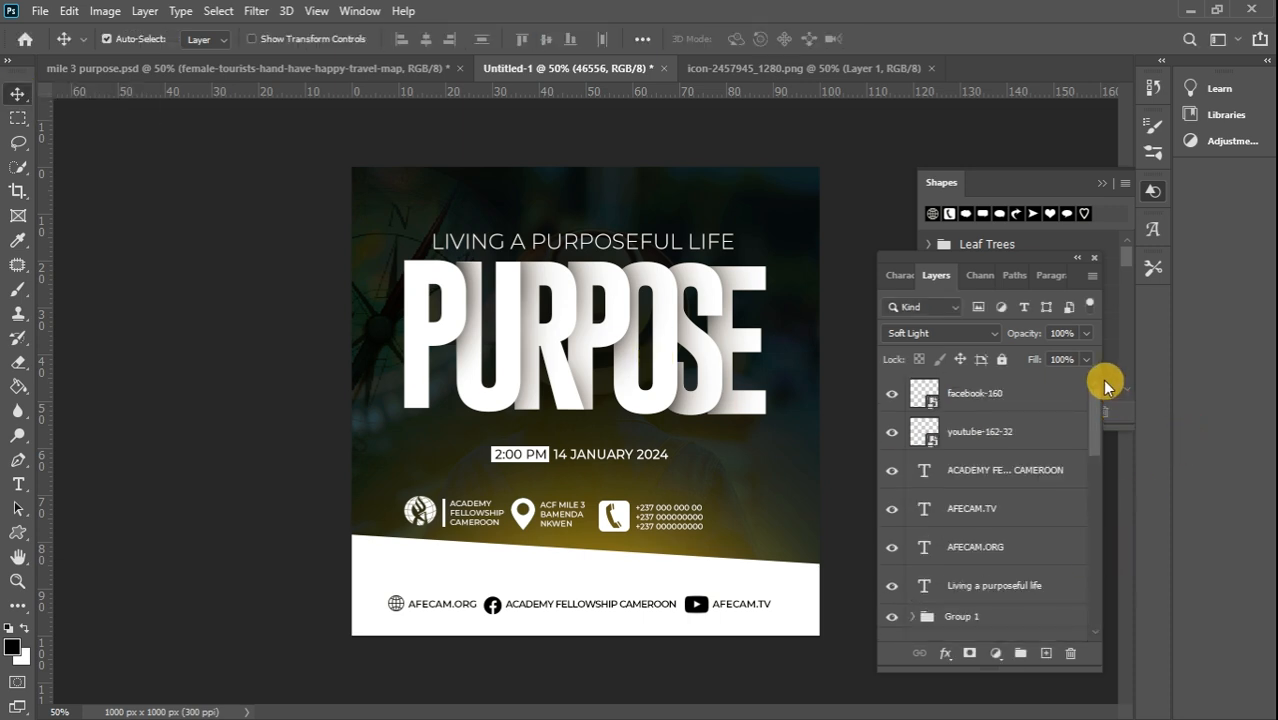
pyautogui.click(1067, 400)
pyautogui.moveTo(1093, 408); pyautogui.dragTo(1096, 613)
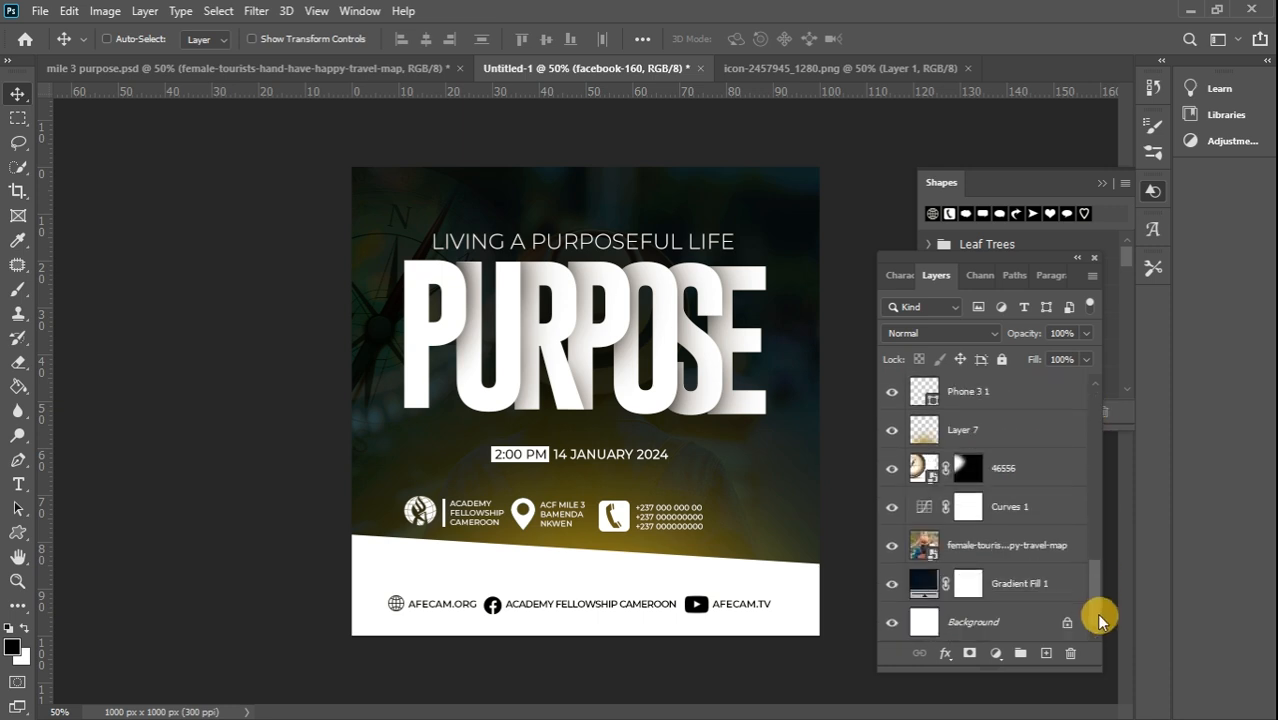
pyautogui.keyDown('shift'); pyautogui.click(1047, 591); pyautogui.keyUp('shift')
pyautogui.click(1020, 652)
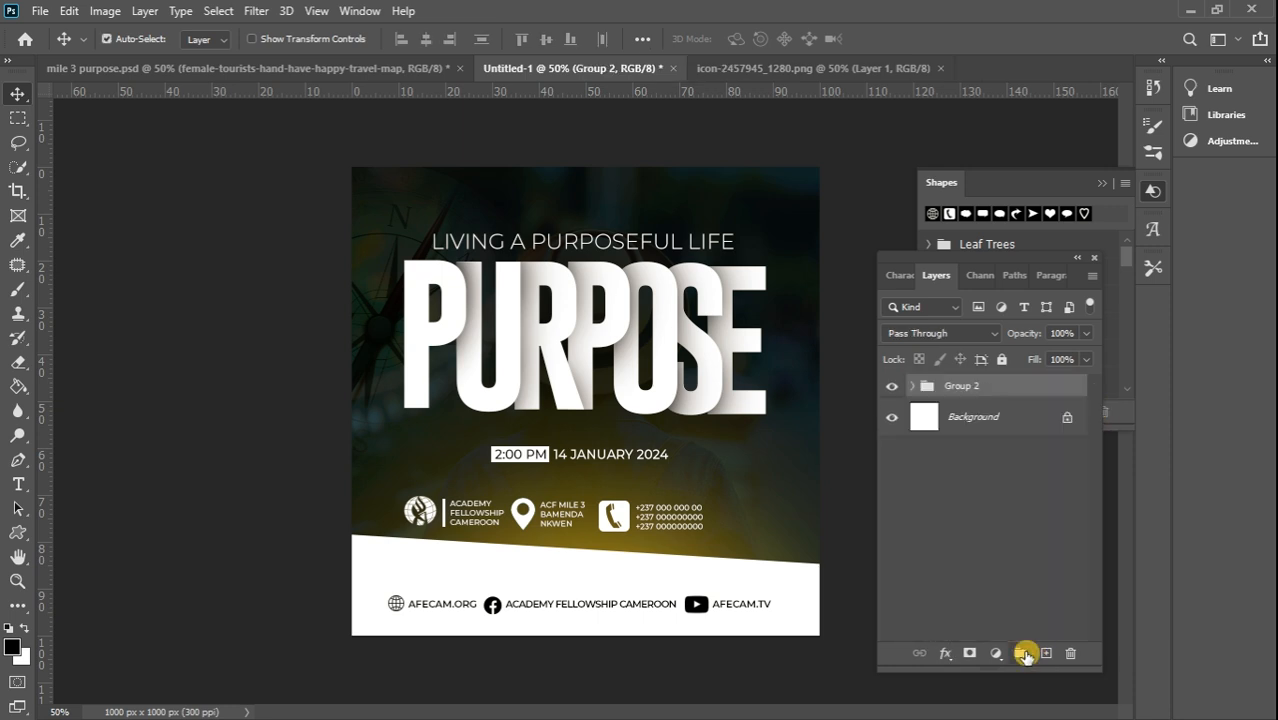
pyautogui.rightClick(1018, 390)
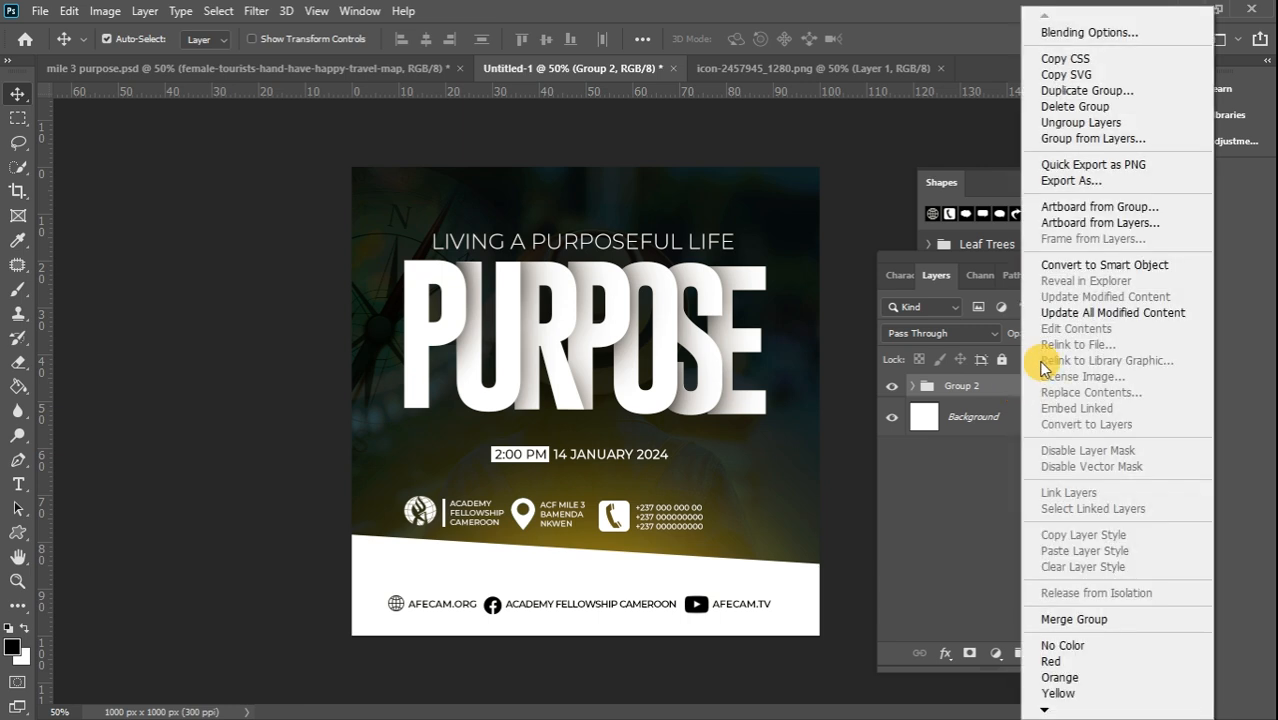
pyautogui.click(1134, 265)
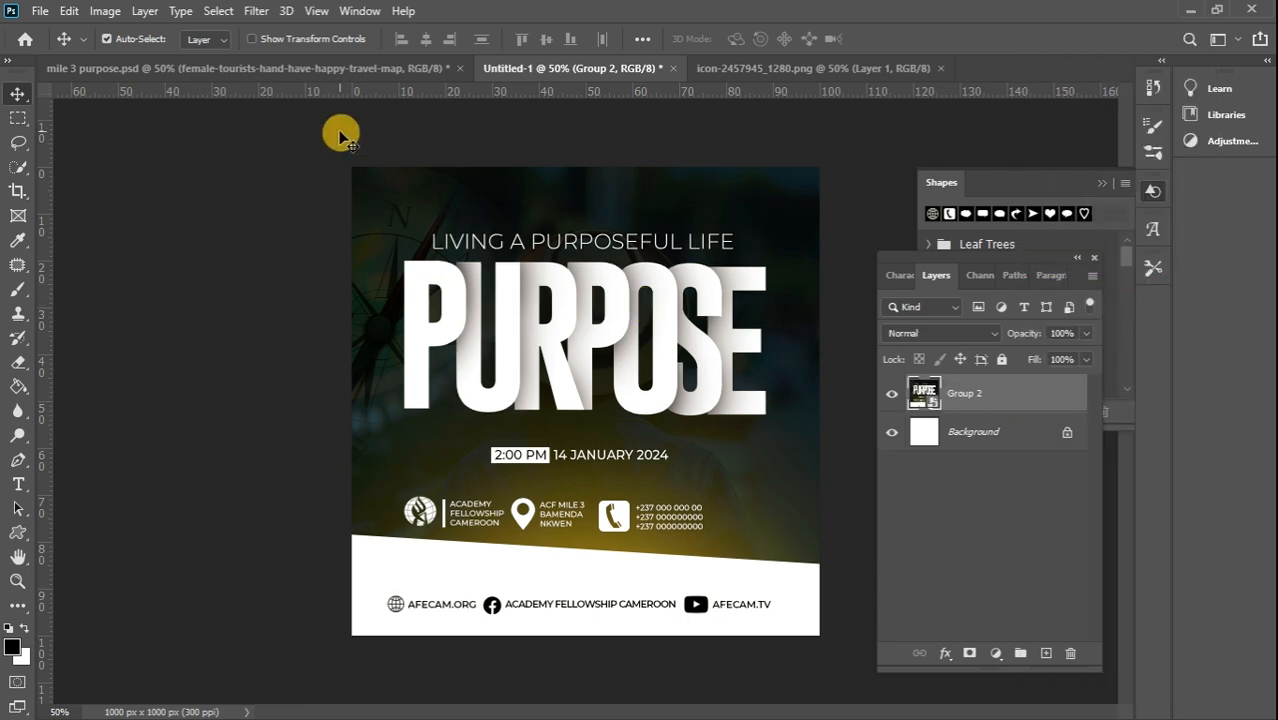
# - Open the Camera Raw Filter on the smart object and set Temperature +5, Highlights -13, Shadows +5 and Blacks -7
pyautogui.click(256, 11)
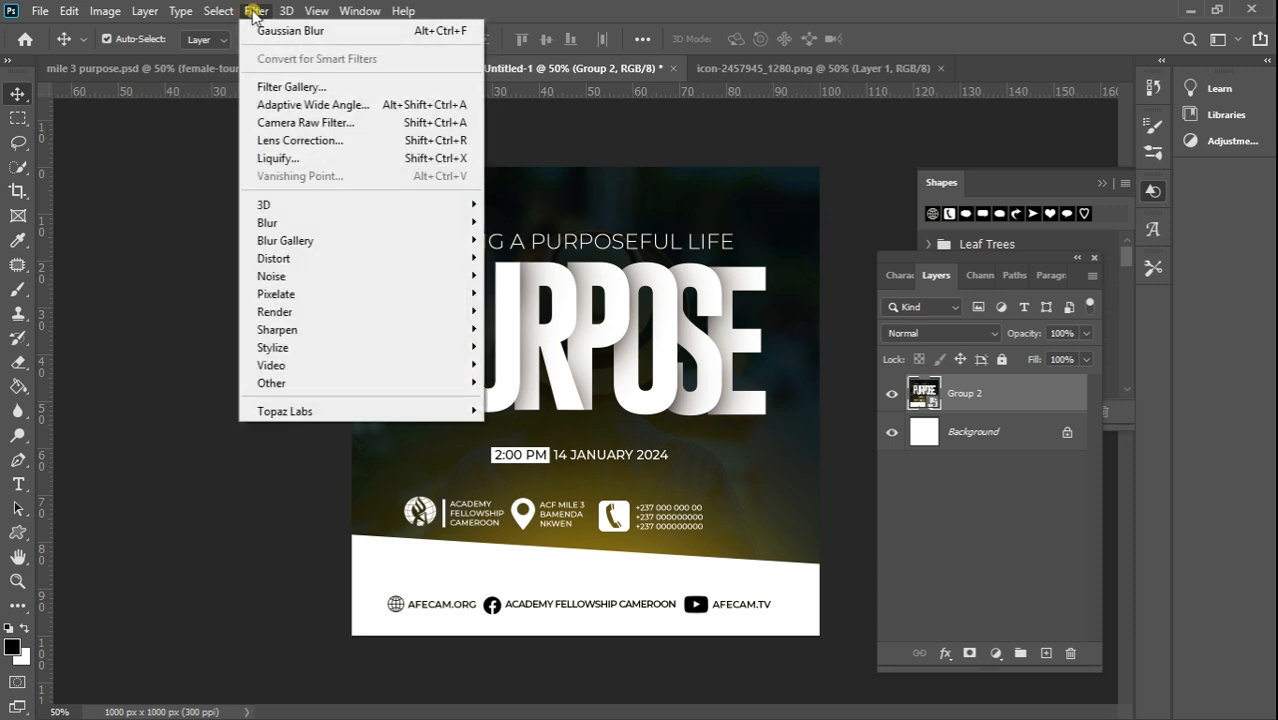
pyautogui.click(309, 120)
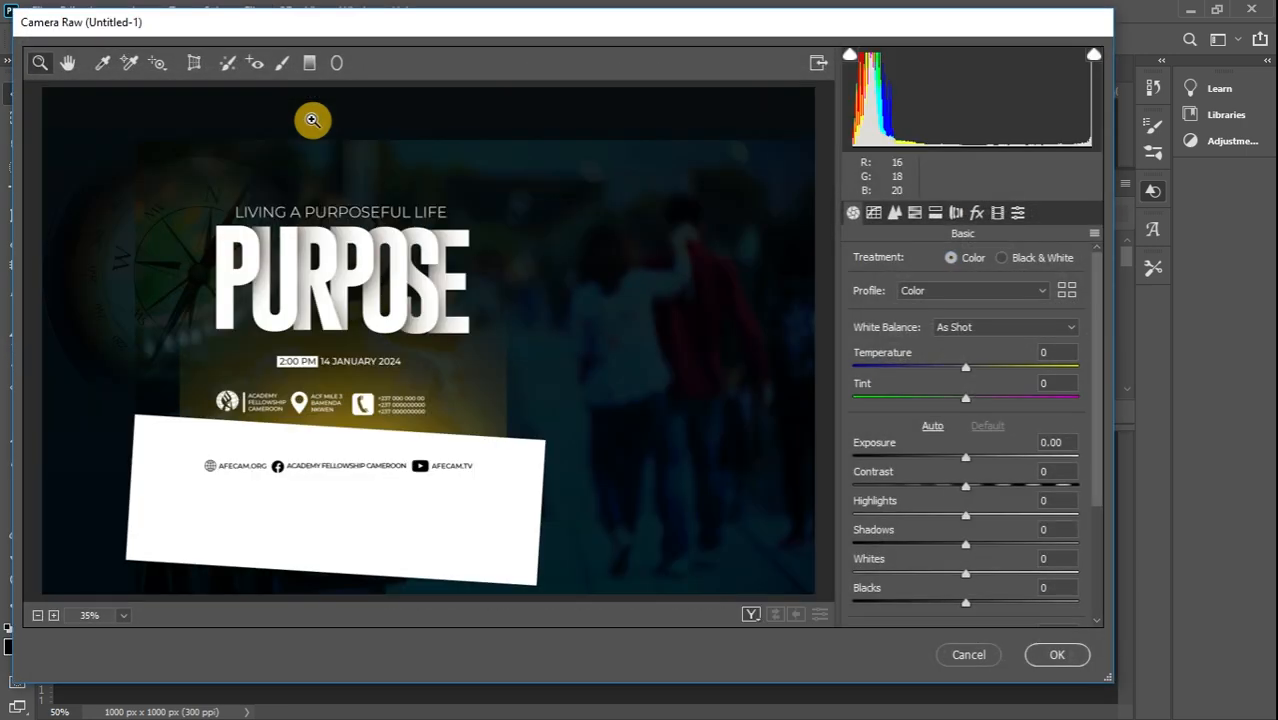
pyautogui.click(970, 370)
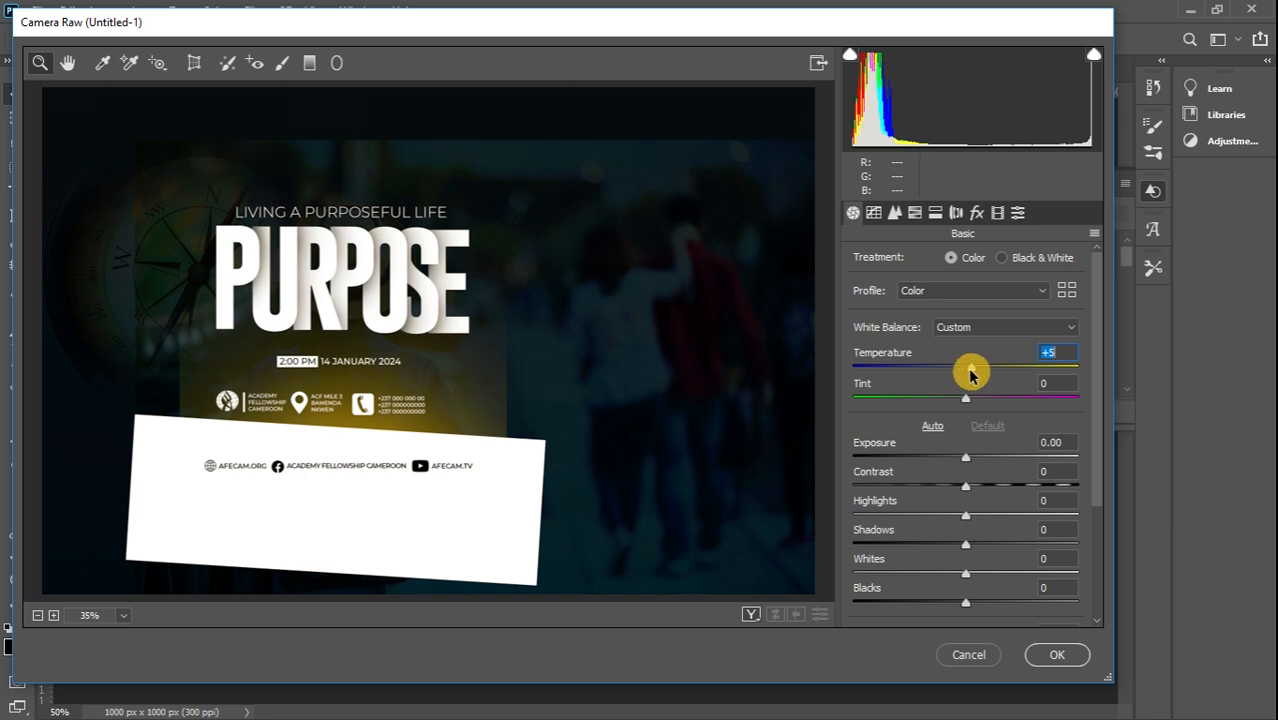
pyautogui.moveTo(969, 371); pyautogui.dragTo(970, 371)
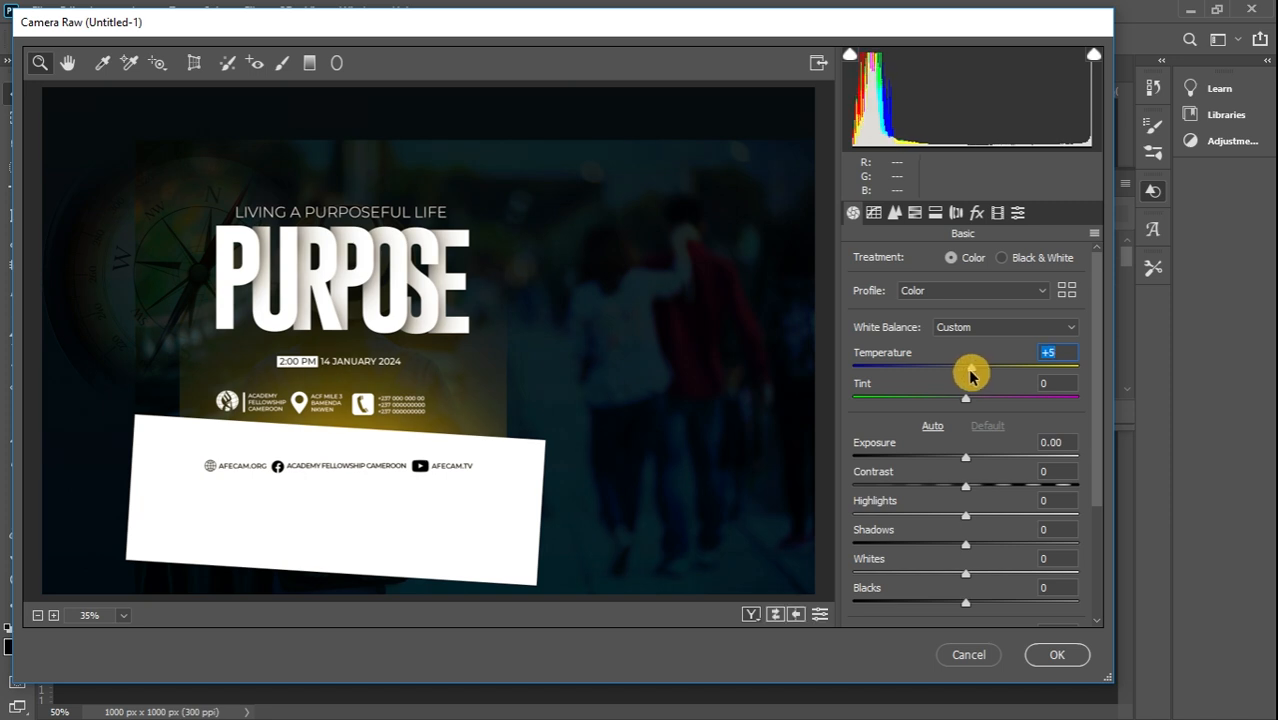
pyautogui.moveTo(966, 516); pyautogui.dragTo(958, 581)
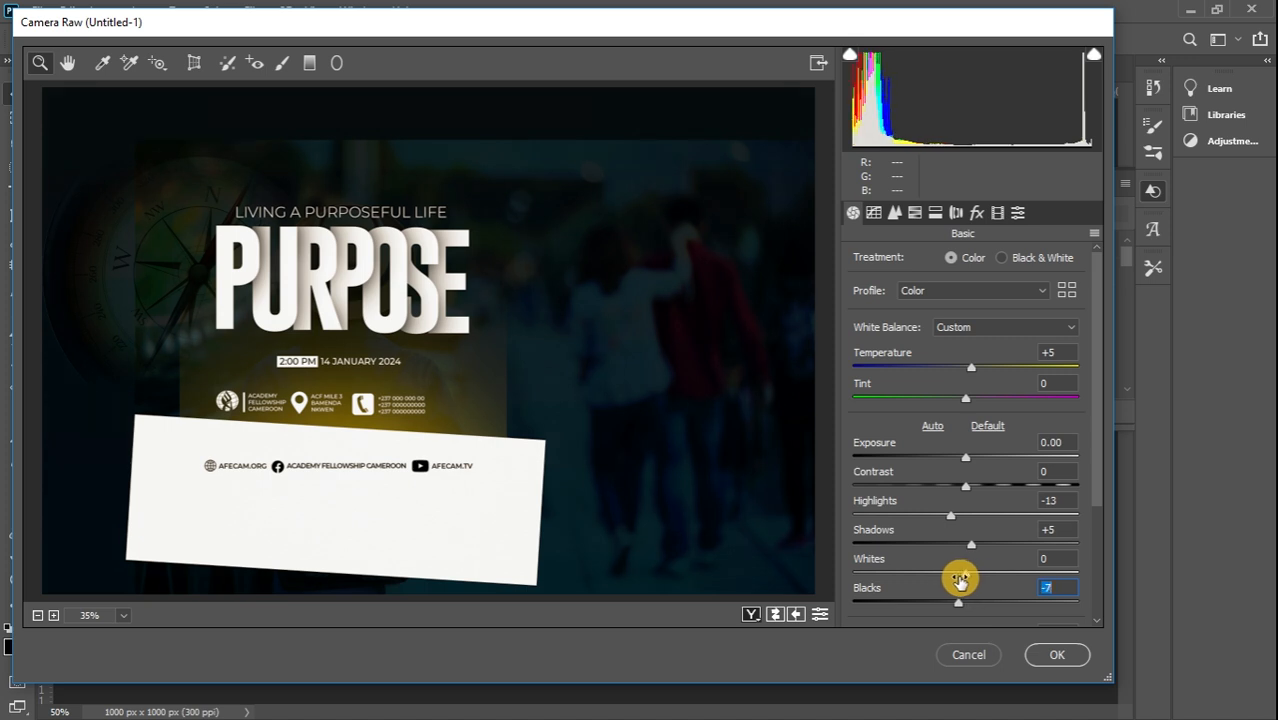
# - Set Texture +10, Clarity +8, Dehaze +3 and sharpening Amount 58, and apply the Camera Raw Filter
pyautogui.scroll(-5, 1097, 430)
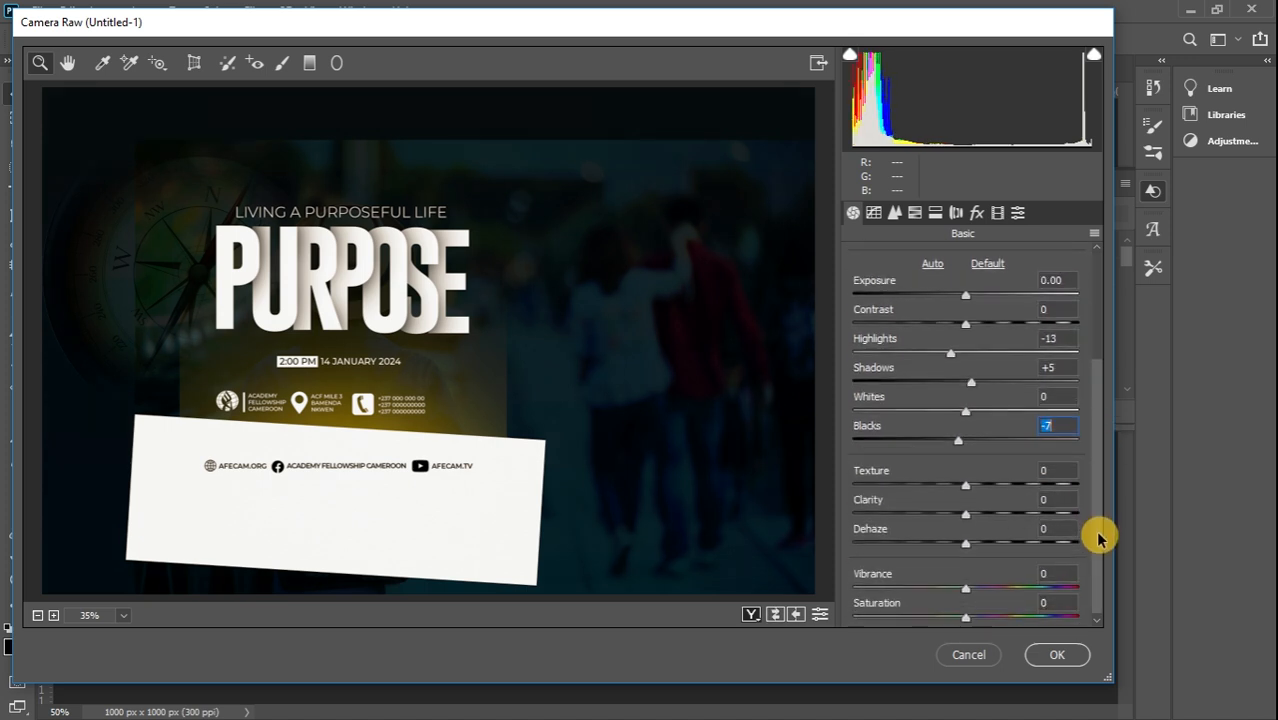
pyautogui.moveTo(964, 480); pyautogui.dragTo(969, 538)
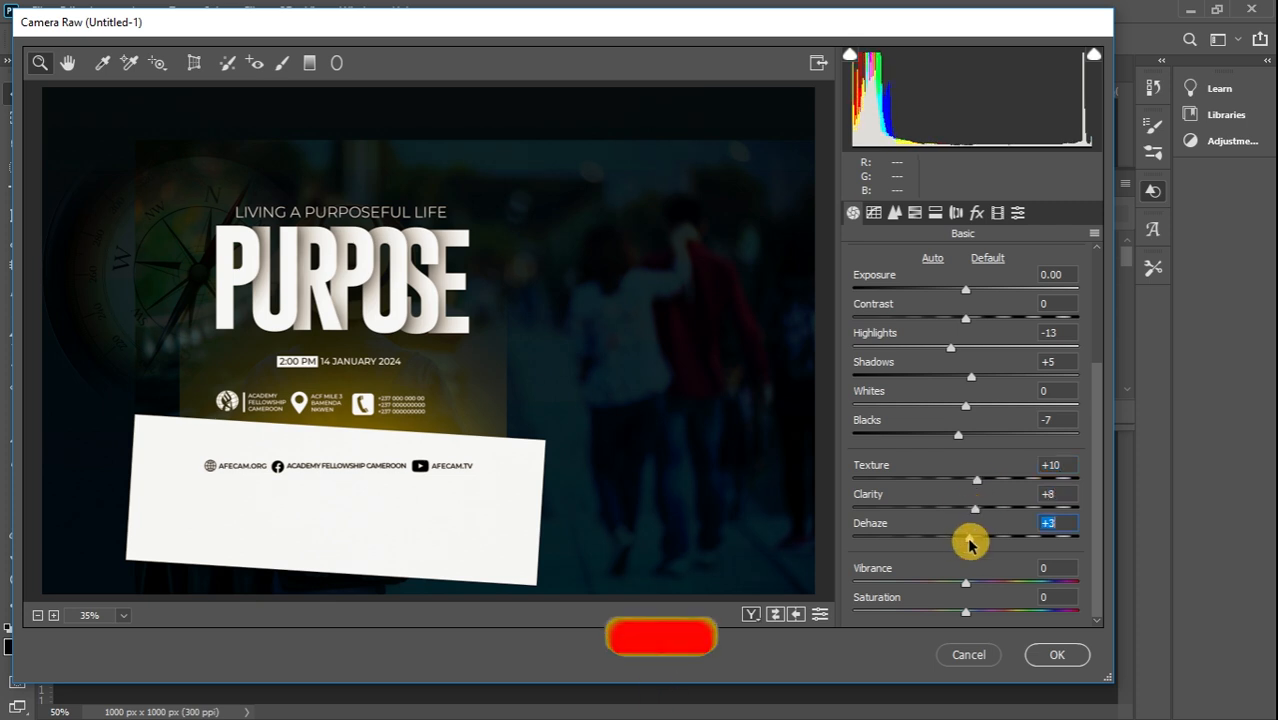
pyautogui.click(897, 216)
pyautogui.moveTo(854, 288); pyautogui.dragTo(940, 293)
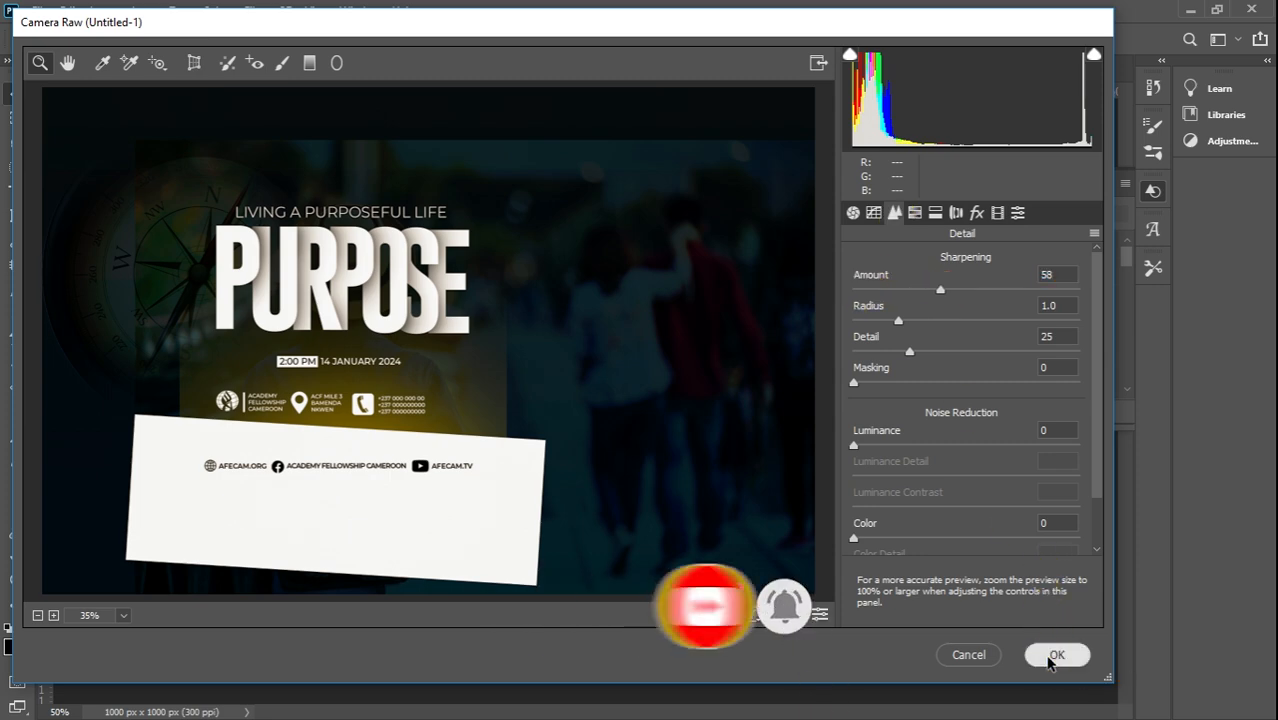
pyautogui.click(1055, 652)
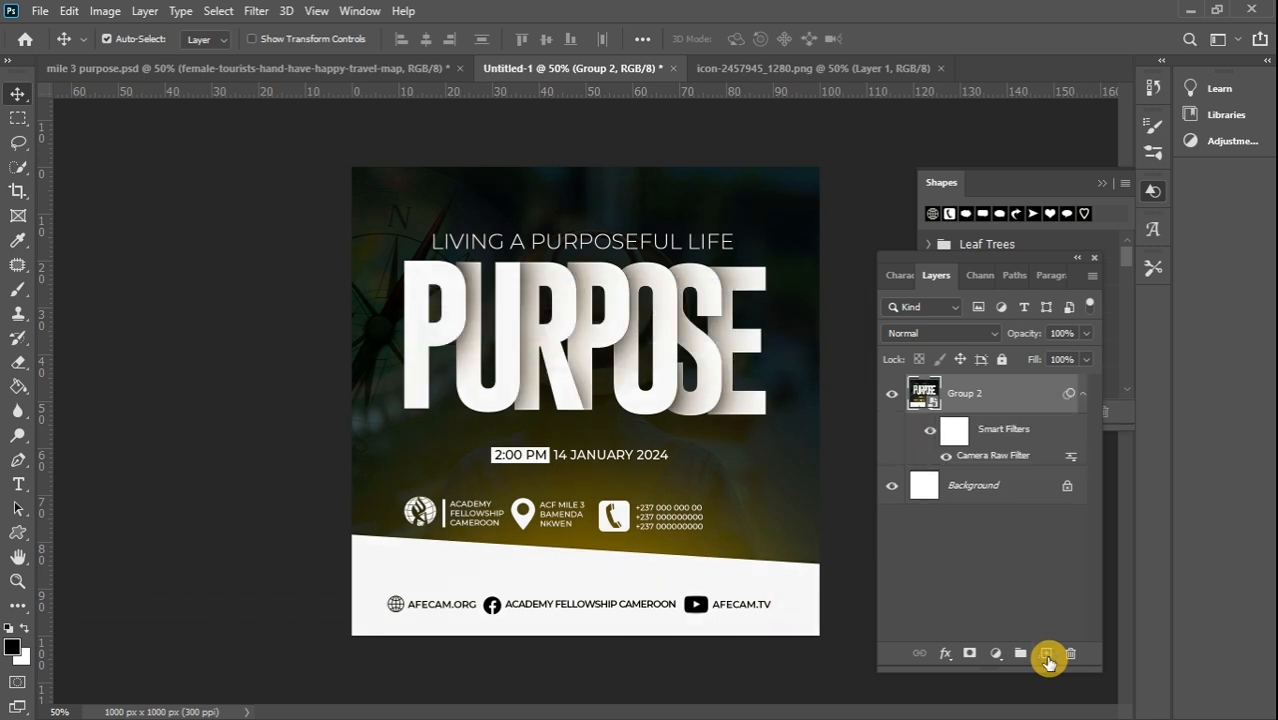
# - Add a Color Lookup adjustment layer using the Kodak 5205 Fuji 3510 3DLUT and lower its opacity to 25%
pyautogui.moveTo(1012, 356); pyautogui.dragTo(1025, 360)
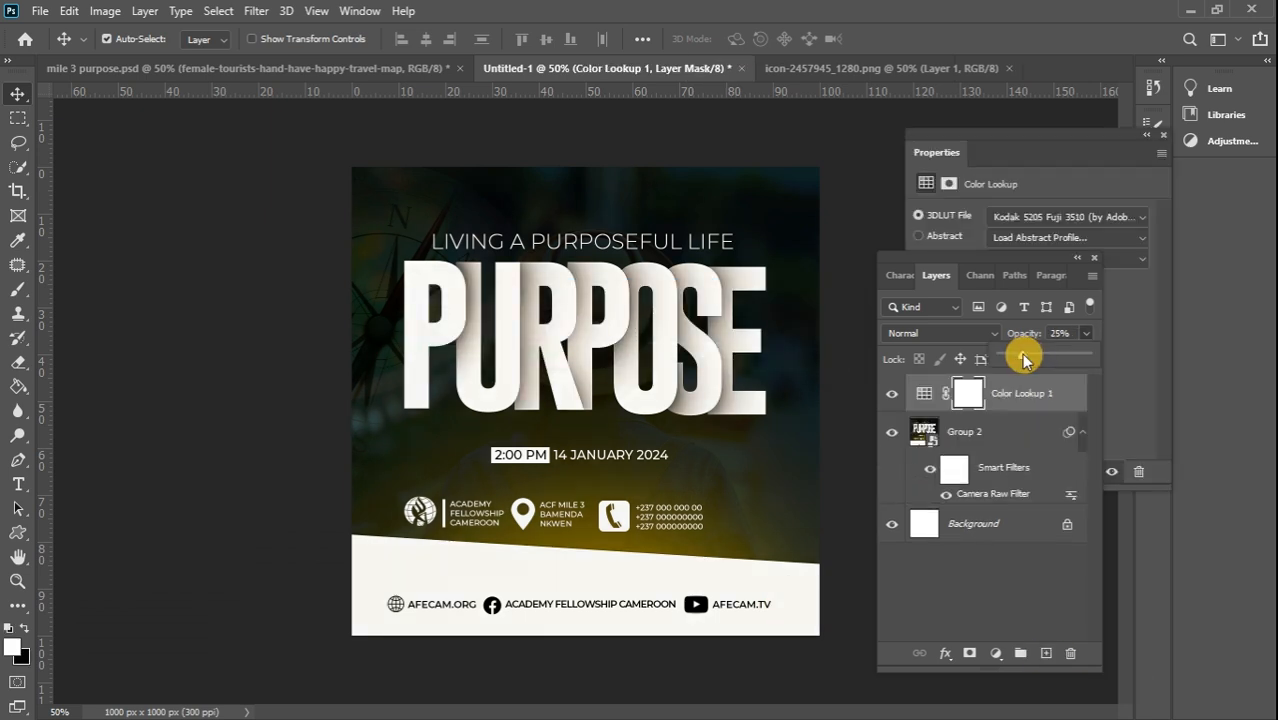